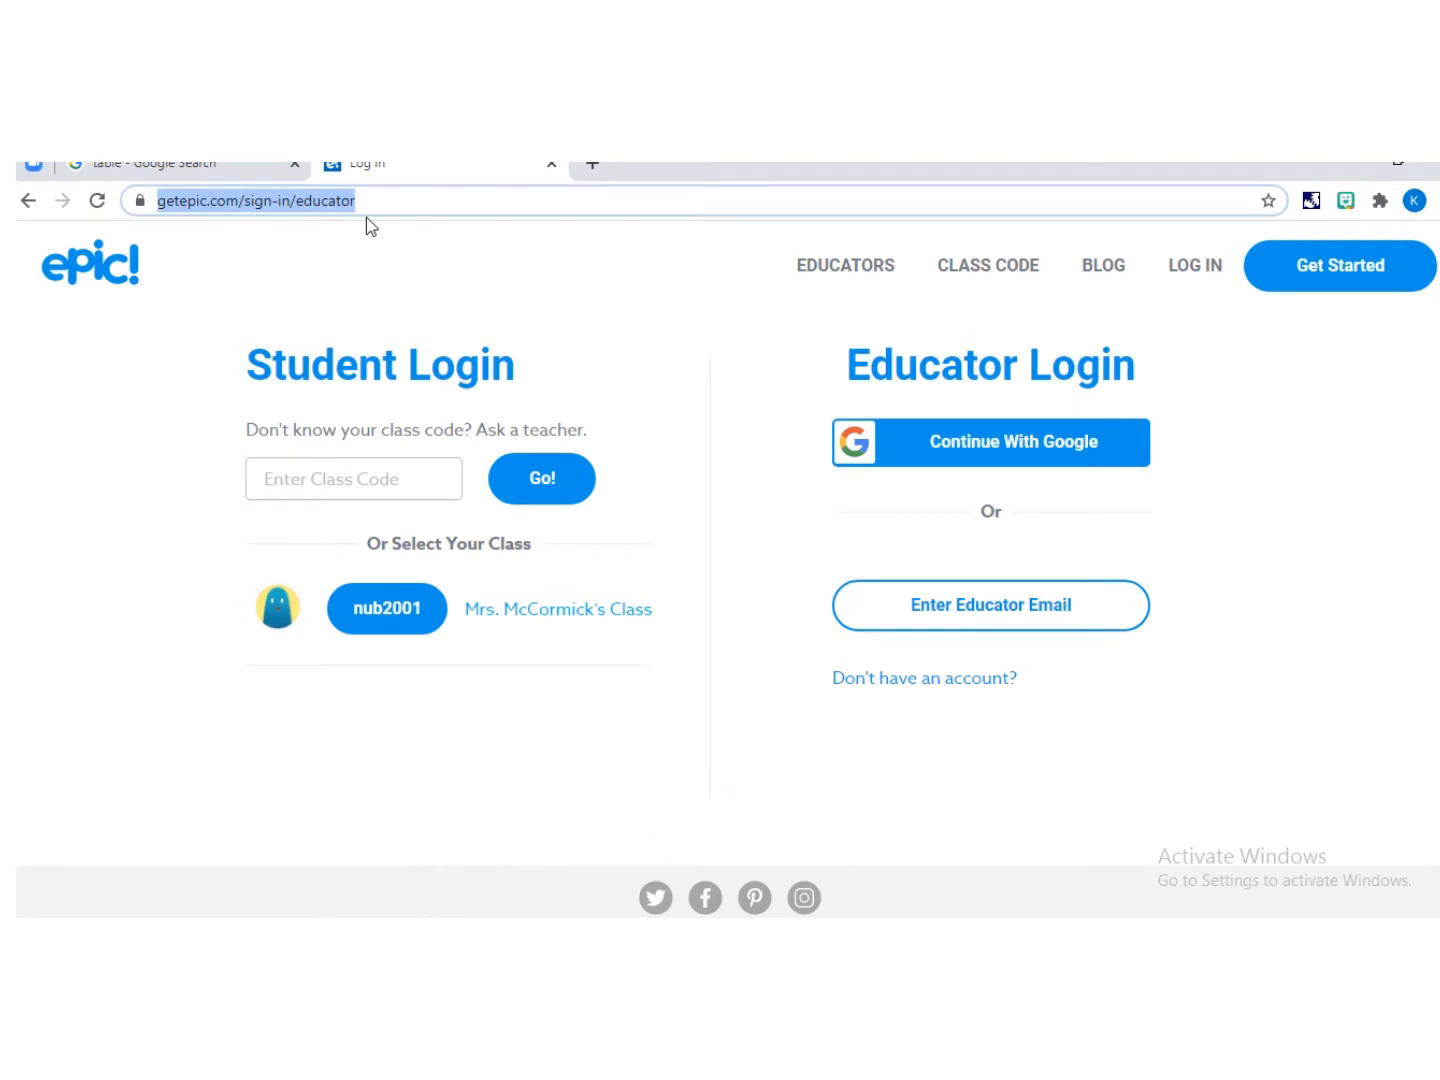
Step: Open a new browser tab and search Google for bitmoji extention
{"action": "left_click", "coordinate": [599, 170]}
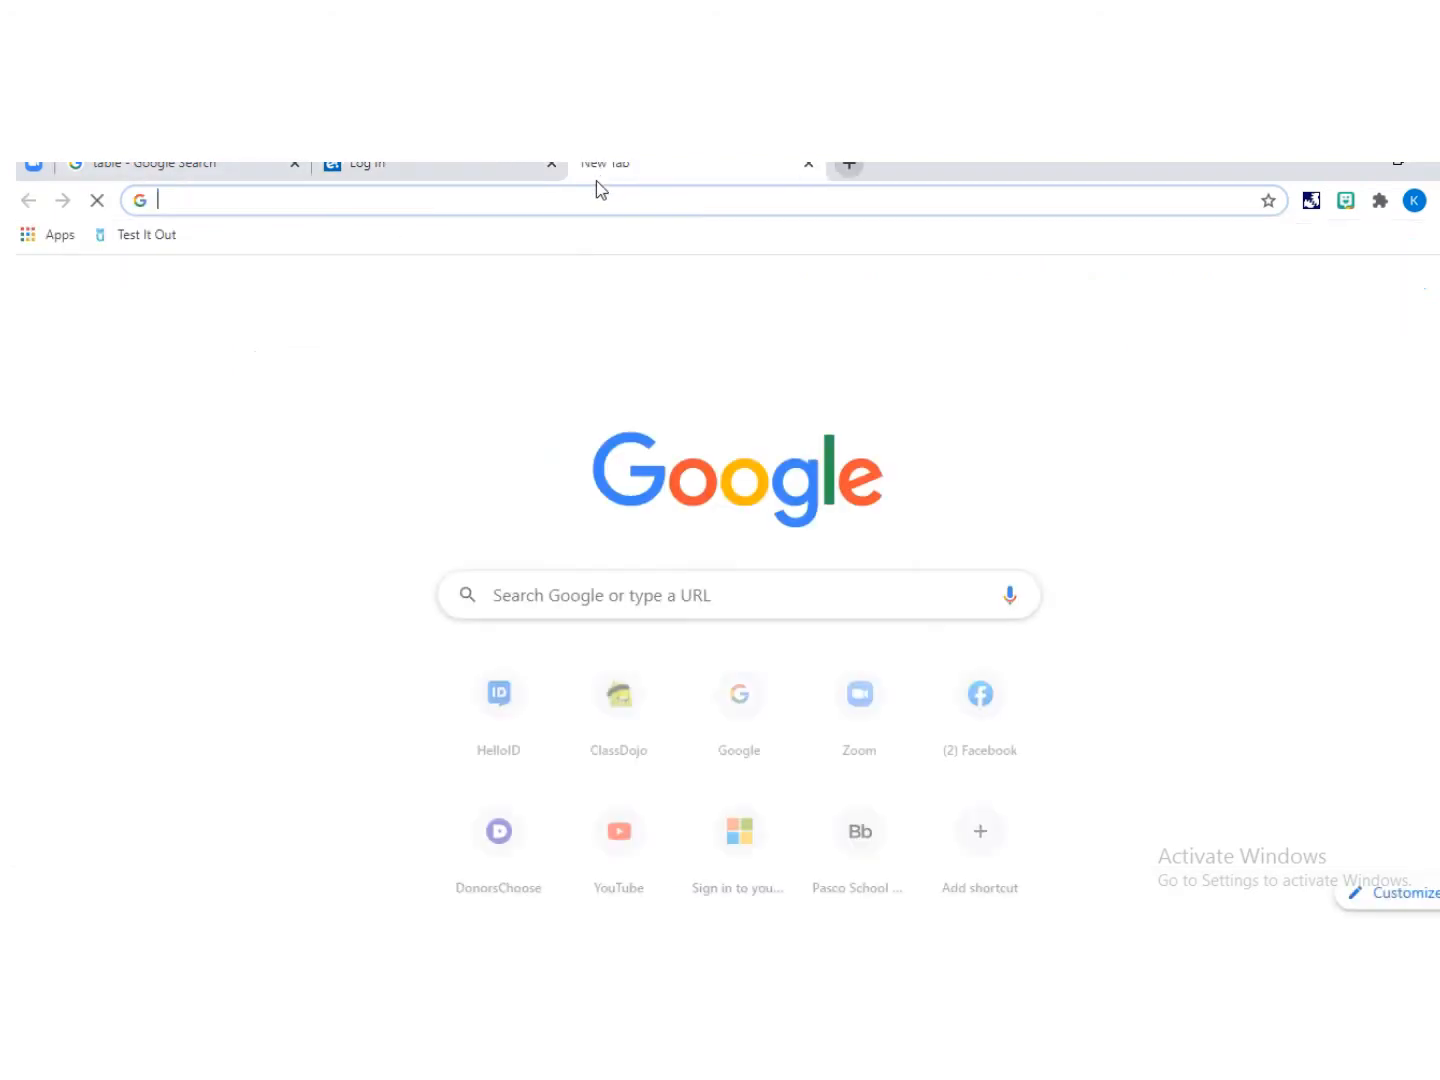
{"action": "left_click", "coordinate": [581, 590]}
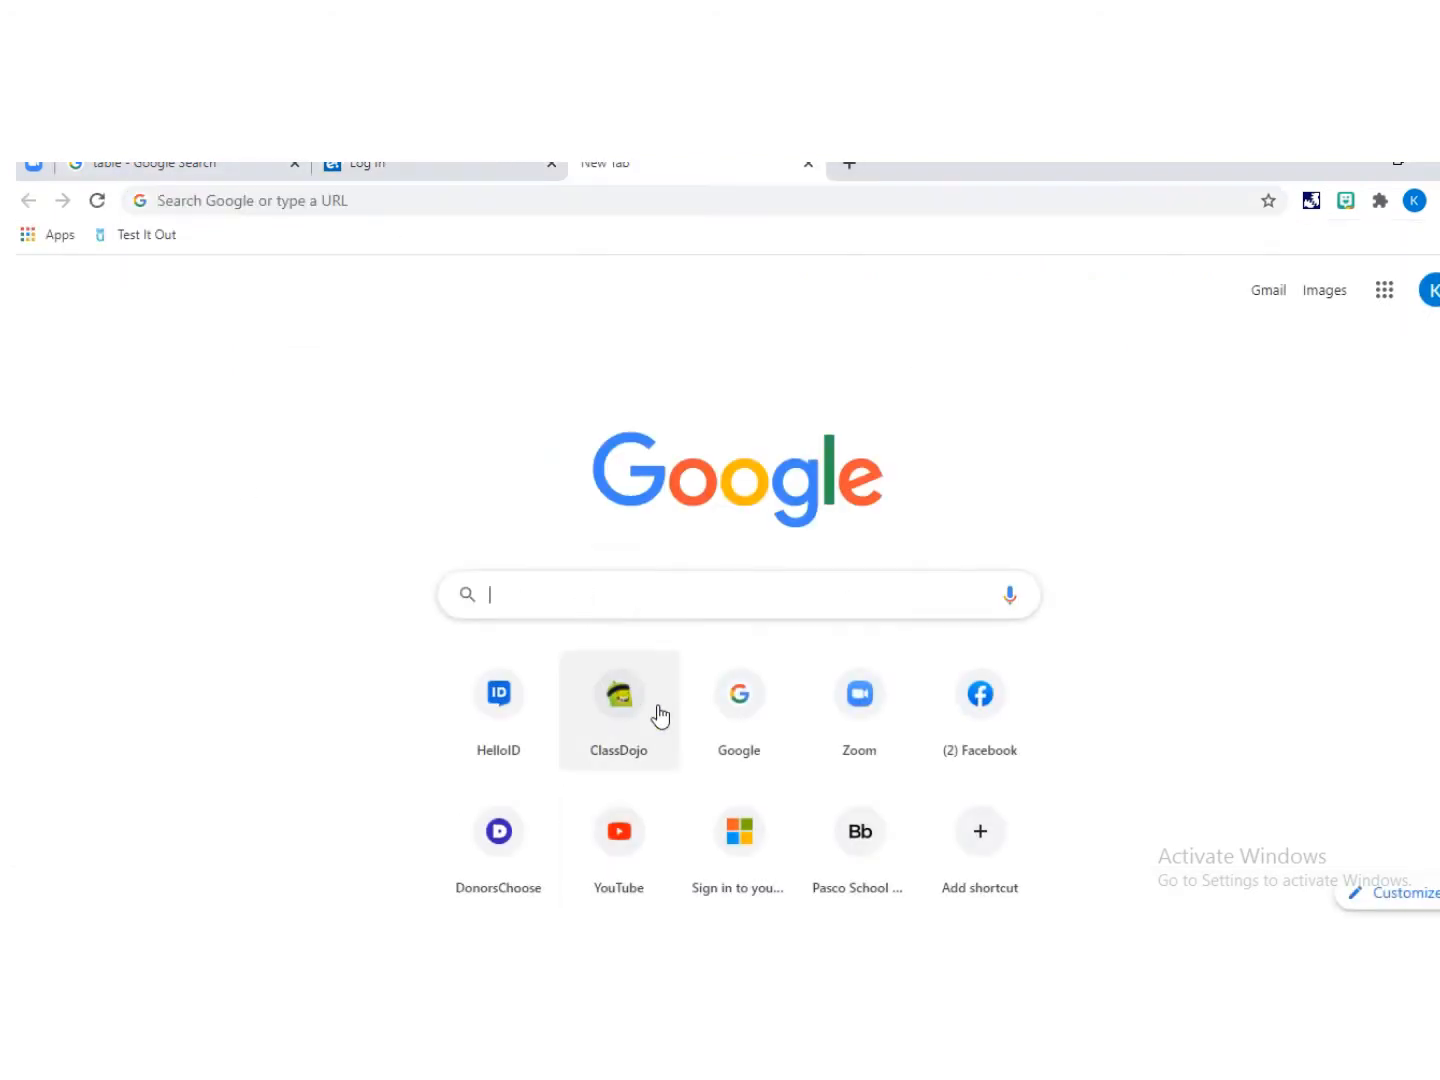
{"action": "type", "text": "bitmoji "}
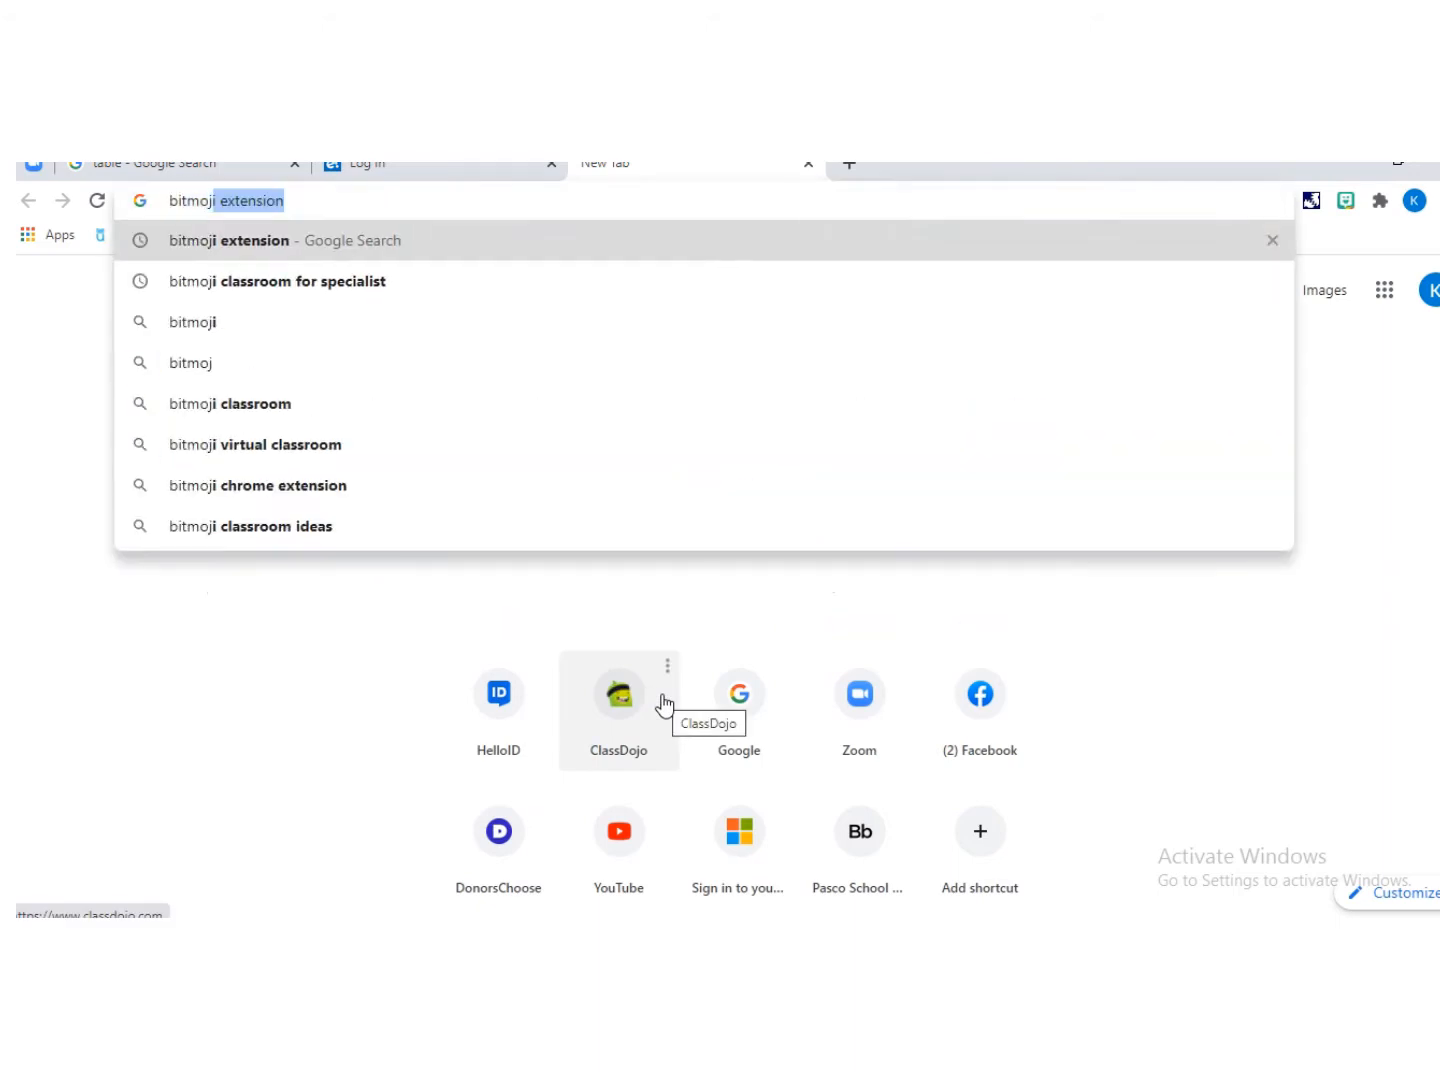
{"action": "type", "text": "extention"}
{"action": "key", "text": "Return"}
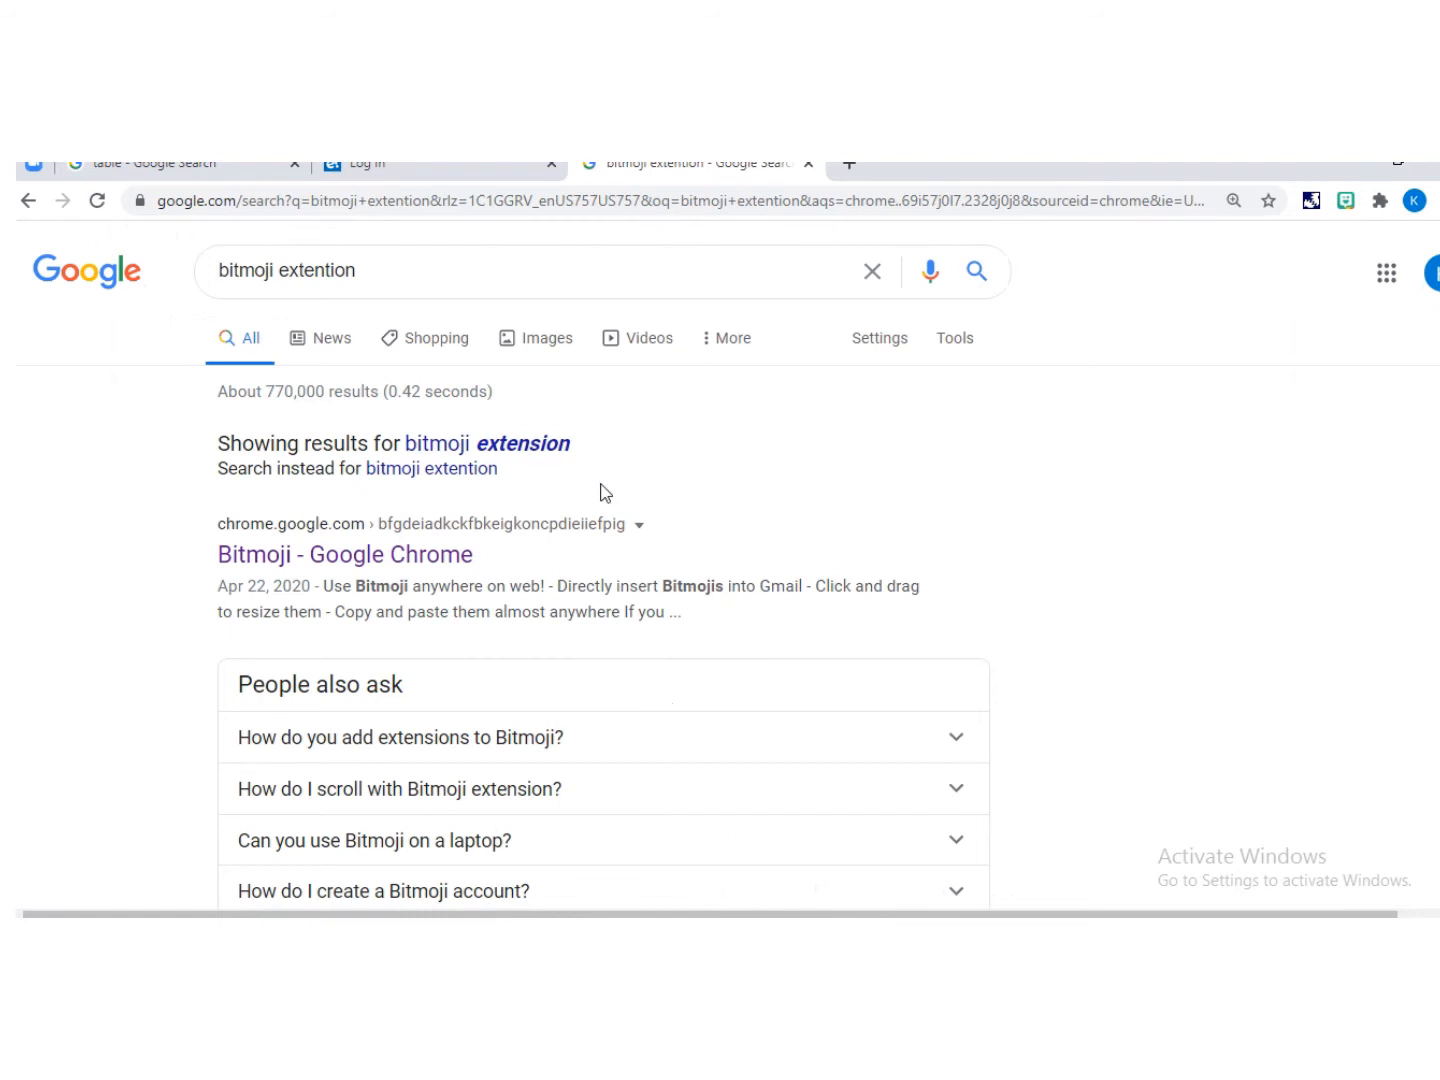
Step: Open the Bitmoji extension's Chrome Web Store page and check it in the browser's extensions list
{"action": "left_click", "coordinate": [506, 448]}
{"action": "left_click", "coordinate": [370, 472]}
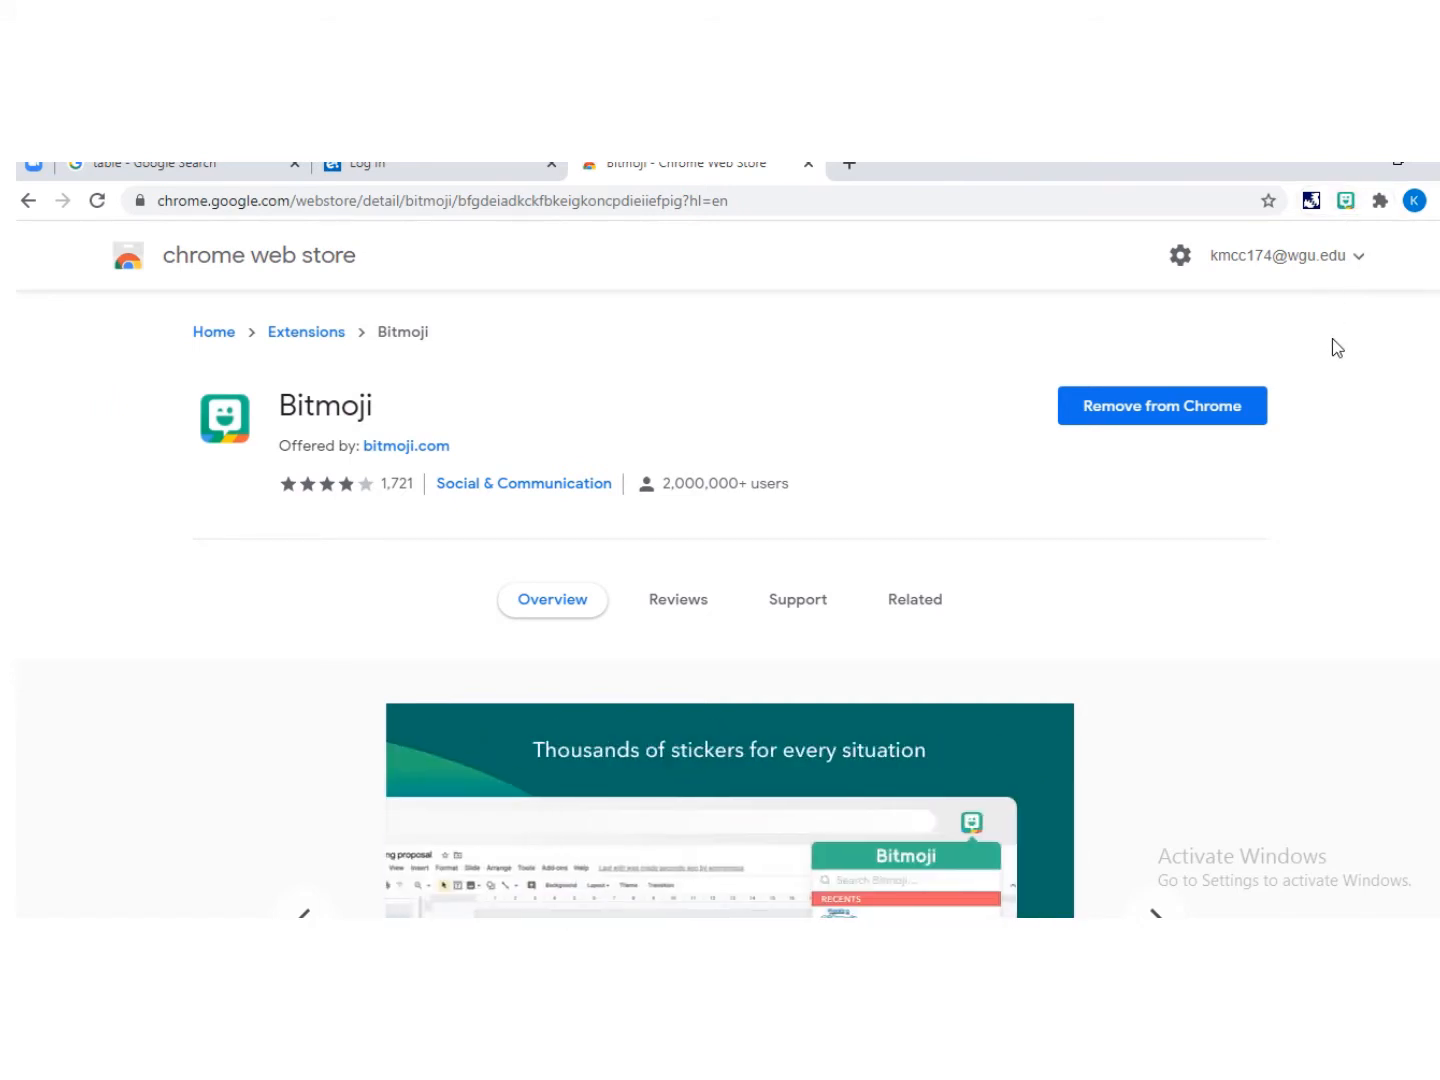
{"action": "left_click", "coordinate": [1380, 203]}
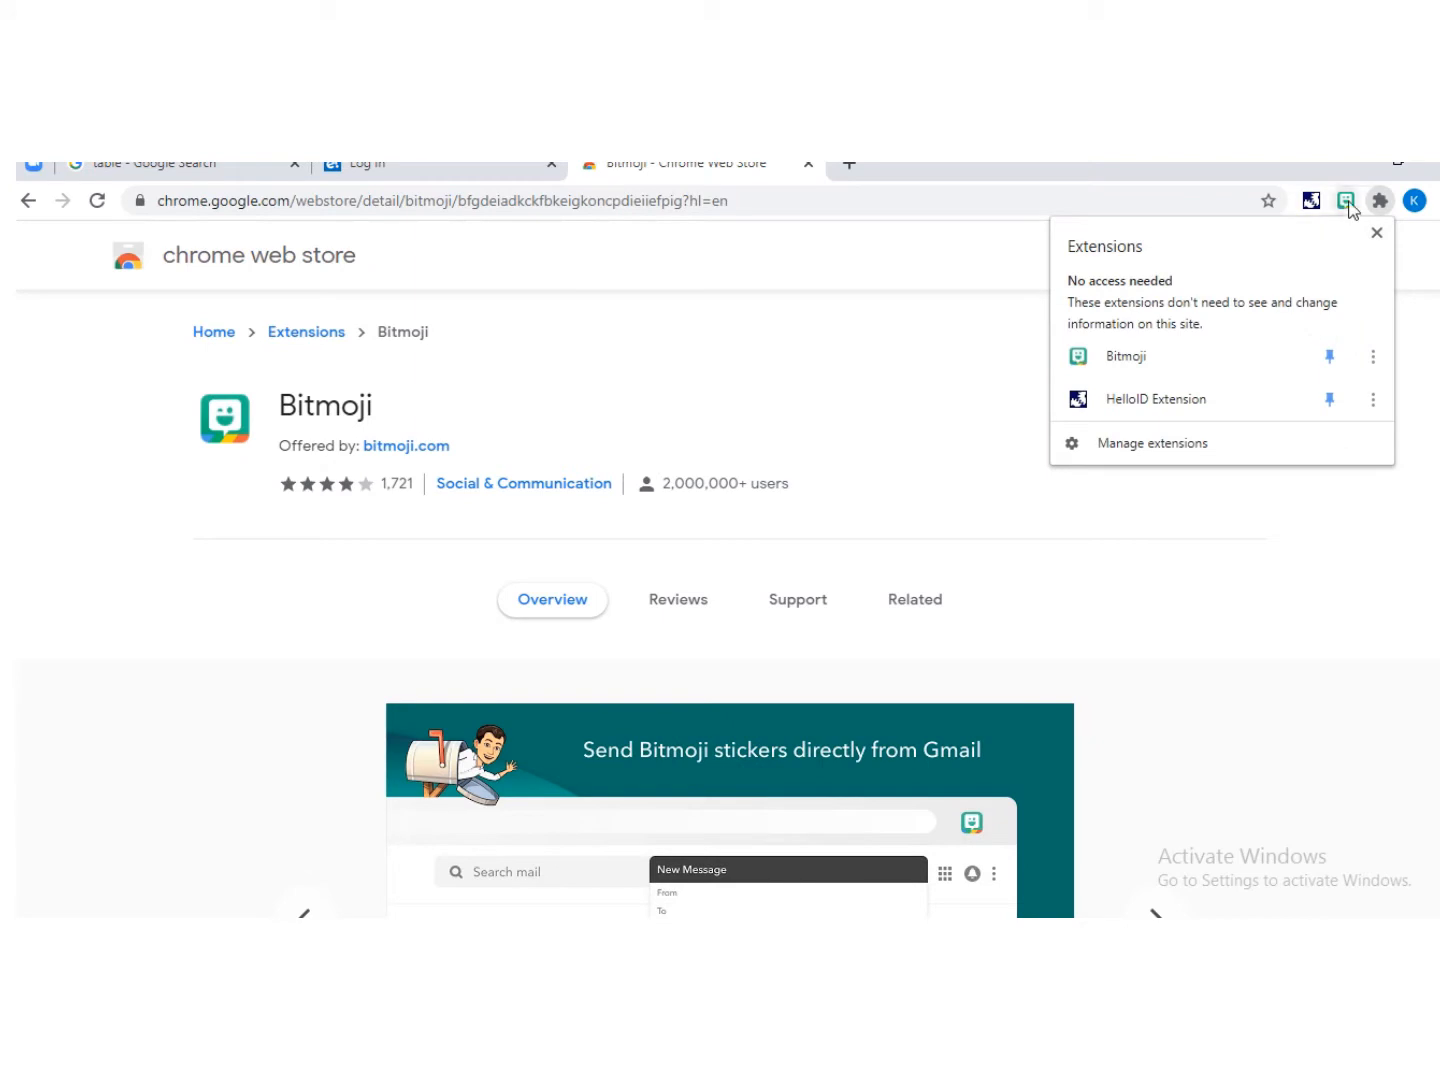
{"action": "left_click", "coordinate": [545, 245]}
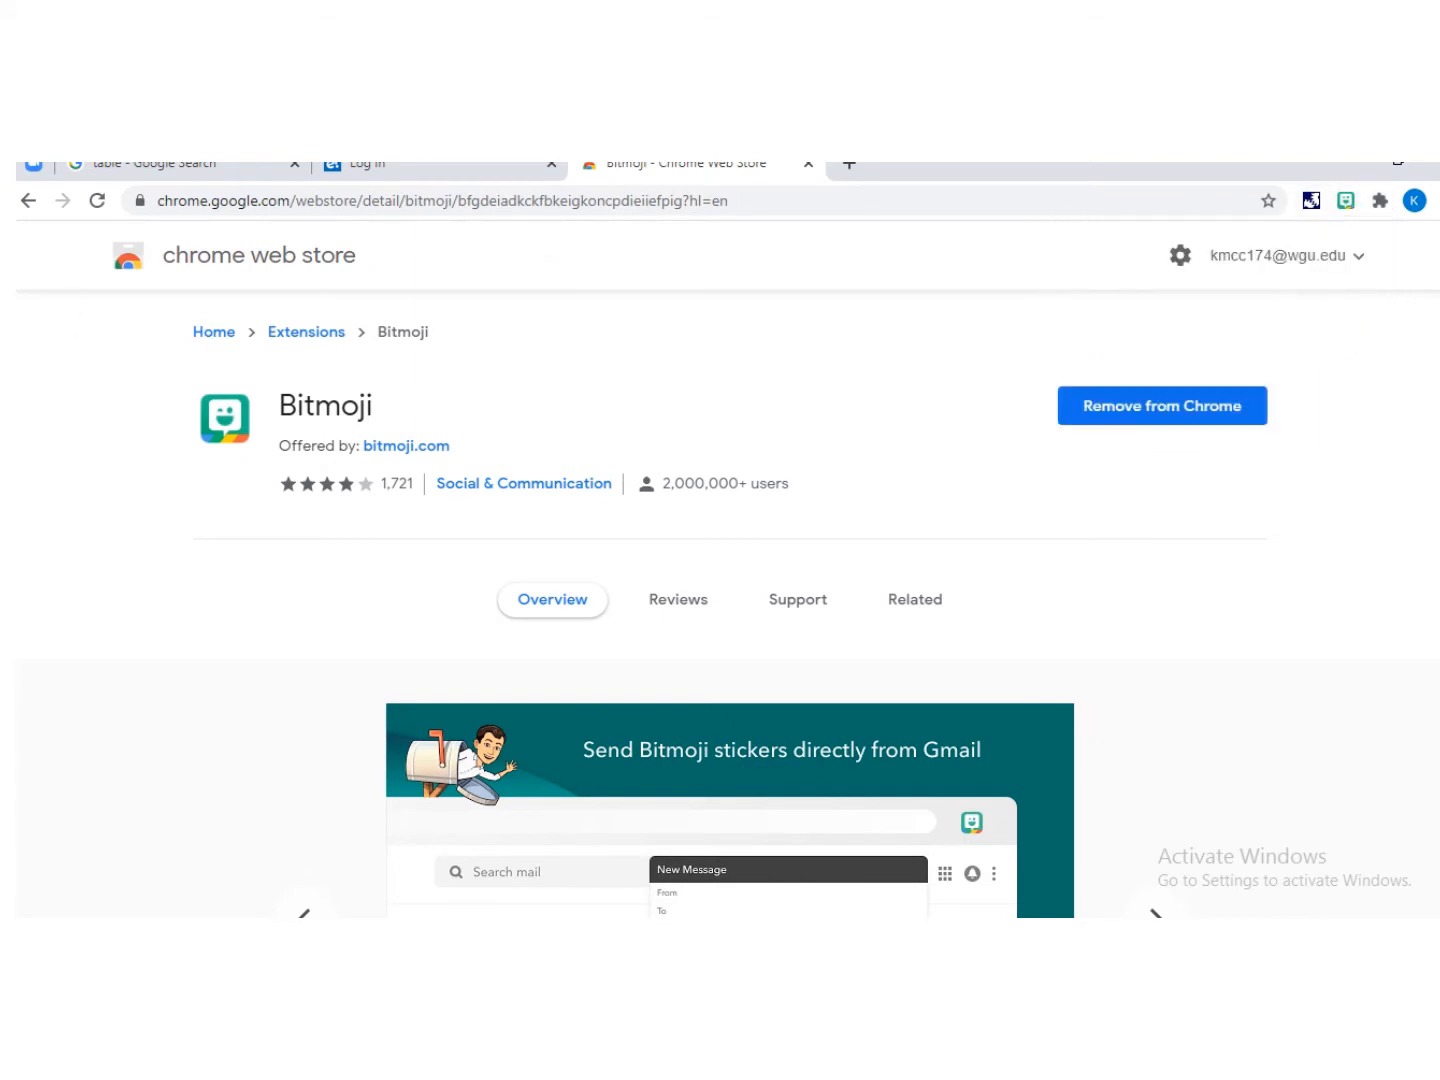
Step: Switch to the PowerPoint presentation and review the slide size options for blank slide 2
{"action": "left_click", "coordinate": [597, 885]}
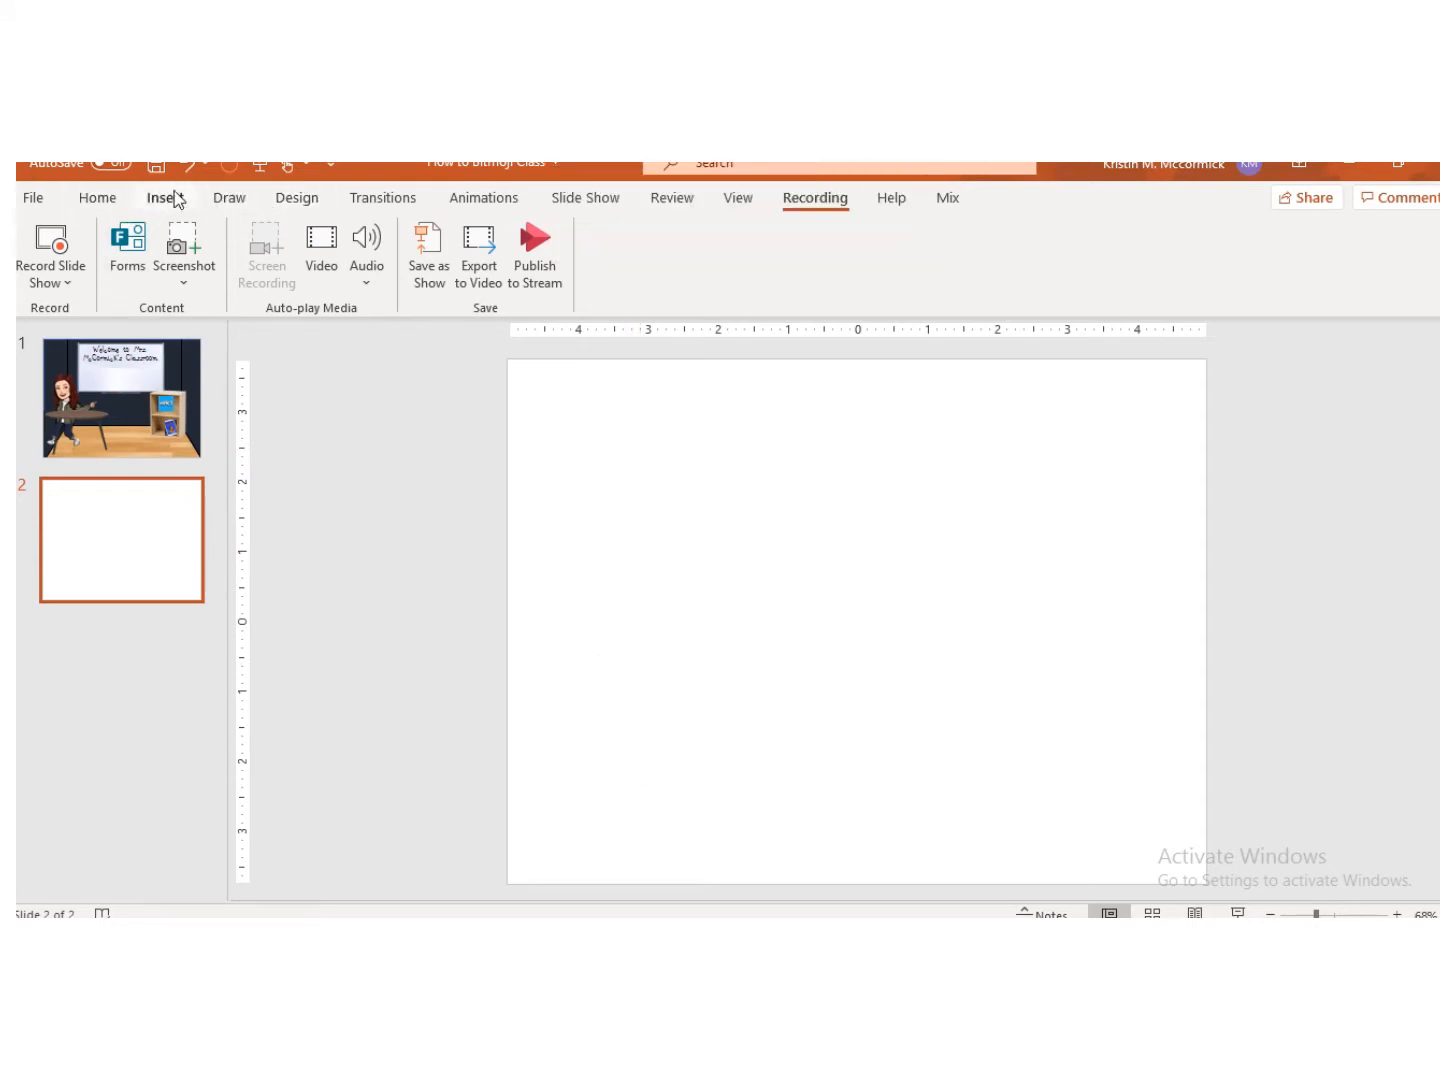
{"action": "left_click", "coordinate": [301, 200]}
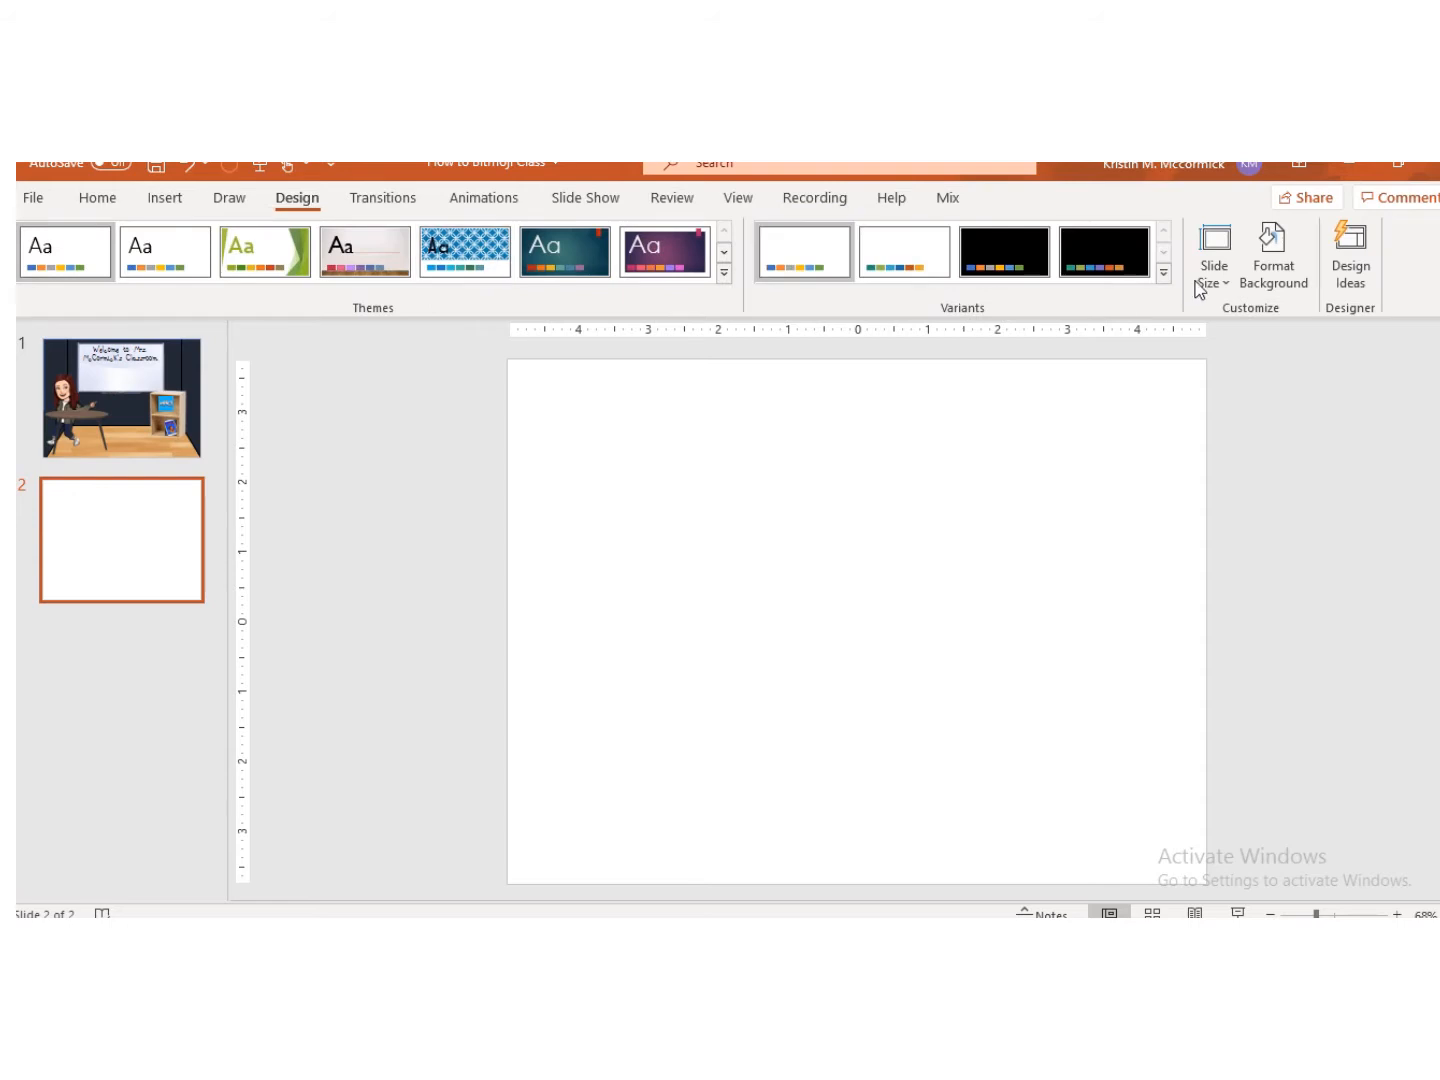
{"action": "left_click", "coordinate": [1193, 283]}
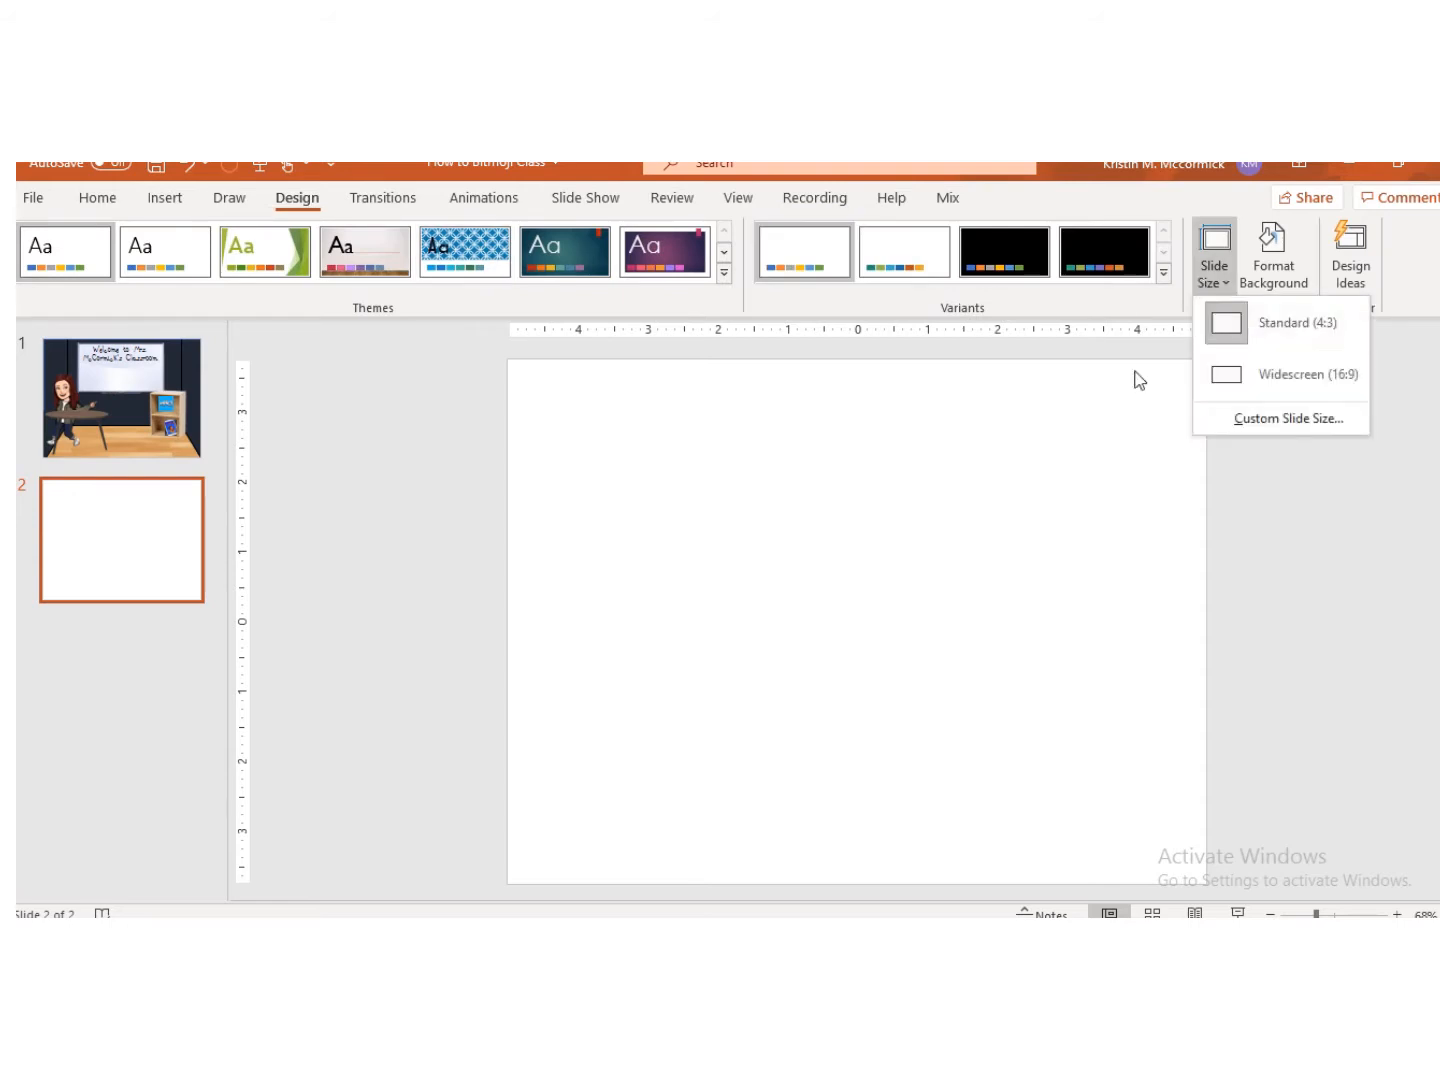
{"action": "left_click", "coordinate": [502, 553]}
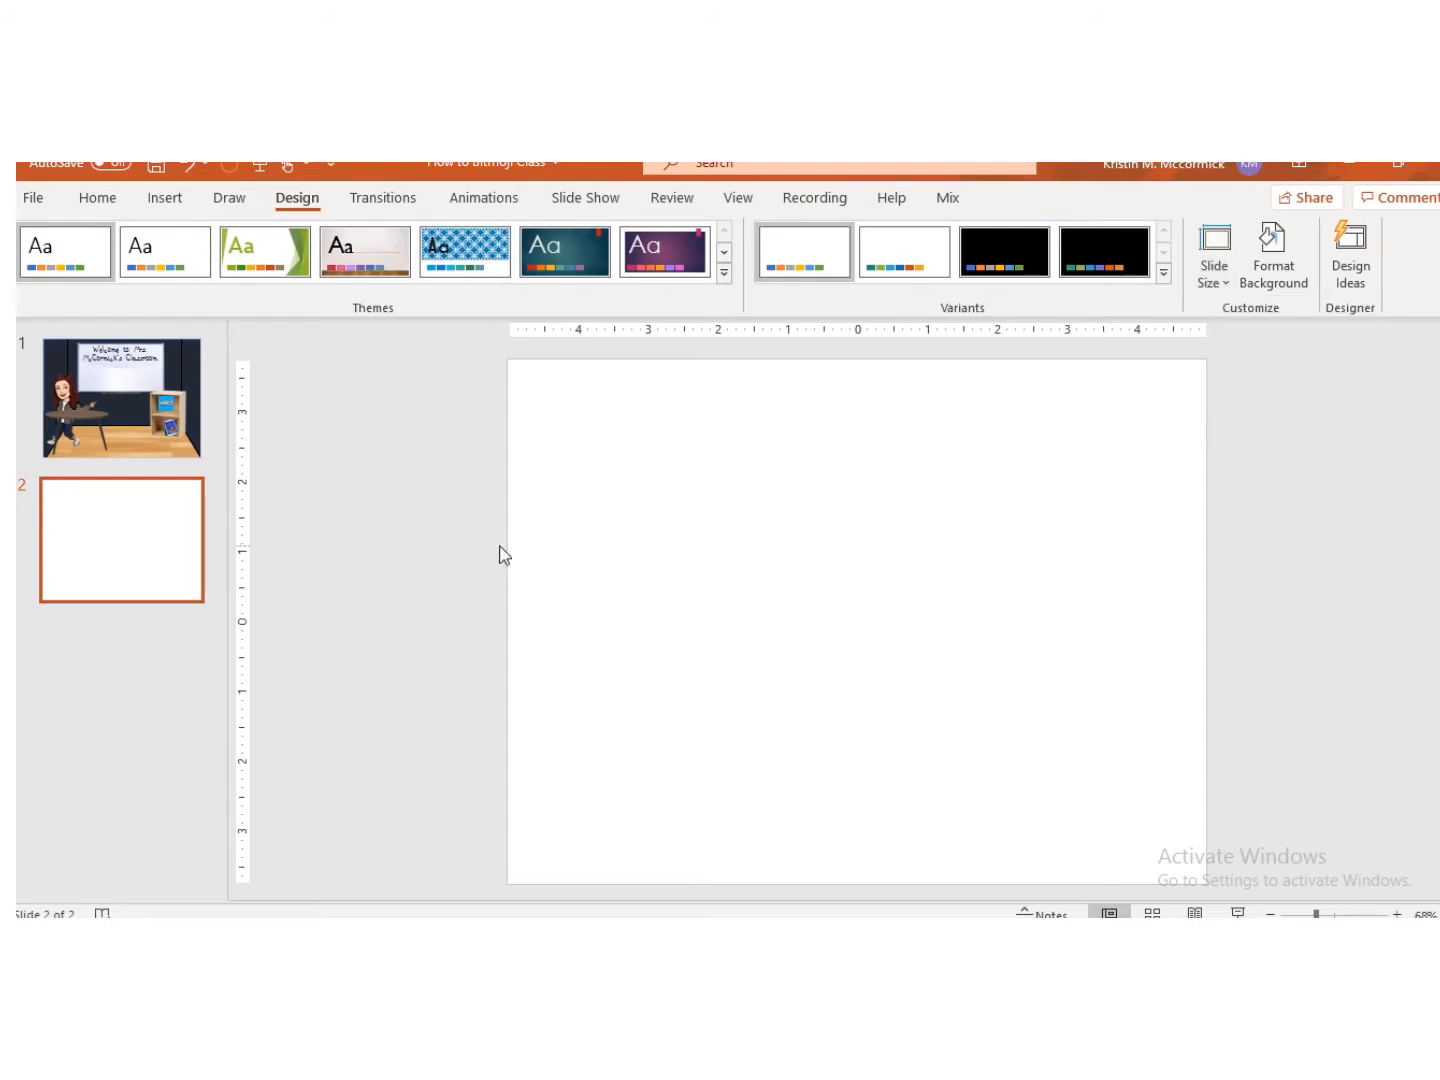
{"action": "left_click", "coordinate": [79, 199]}
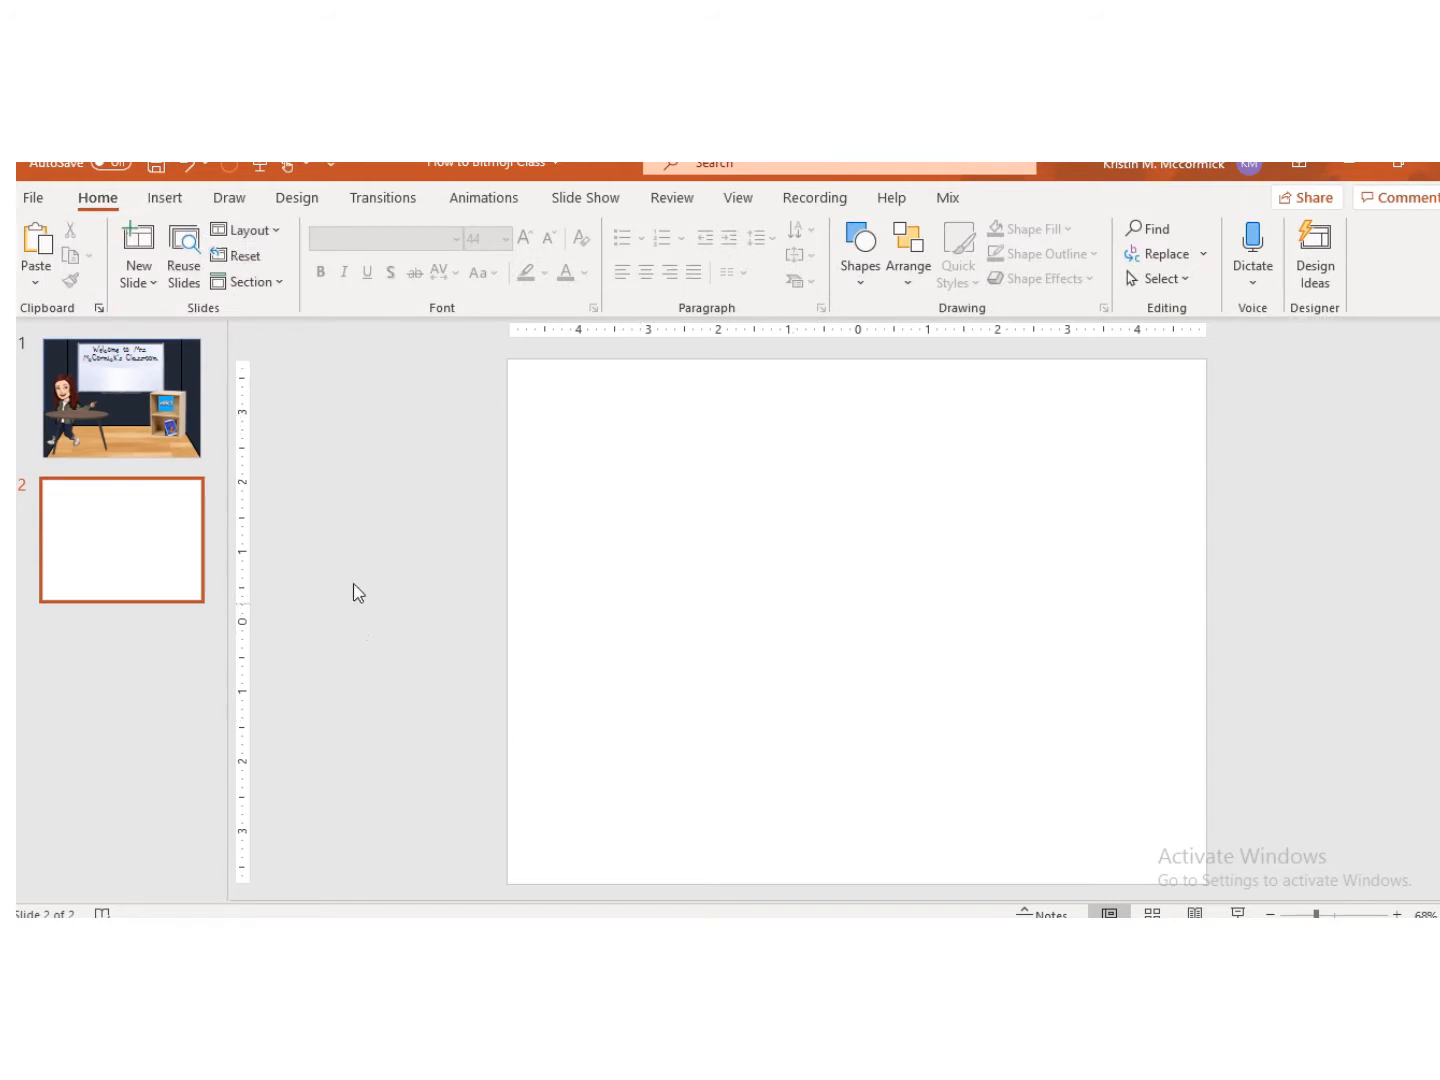
Step: Insert a rectangle shape covering the whole of slide 2
{"action": "left_click", "coordinate": [165, 197]}
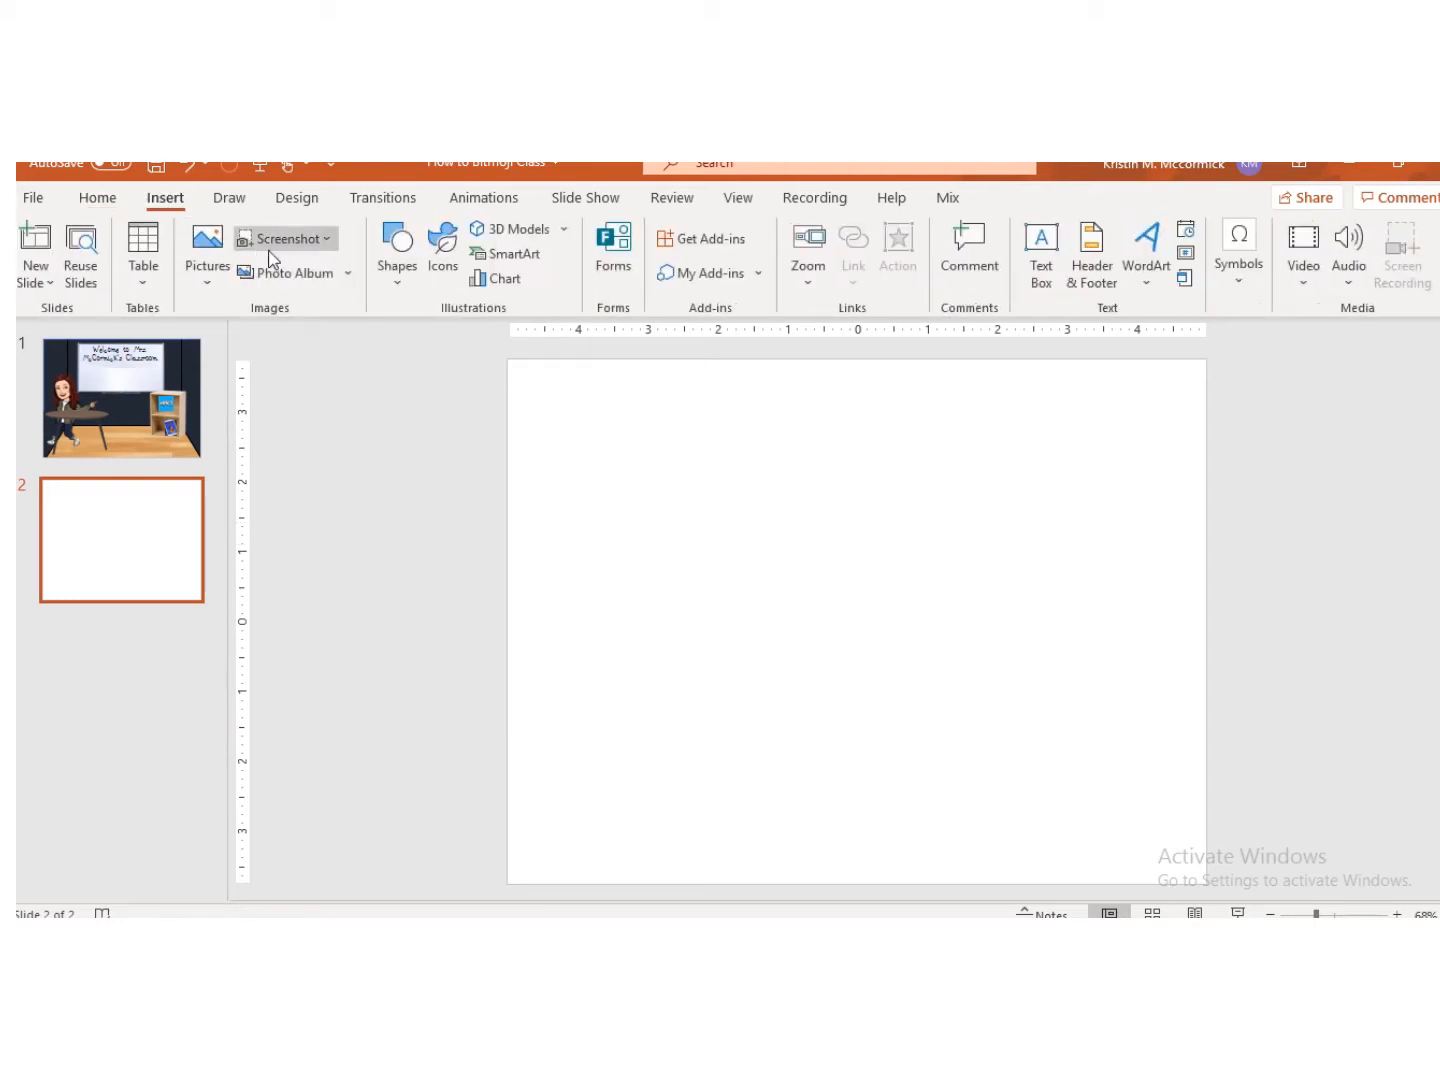
{"action": "left_click", "coordinate": [397, 255]}
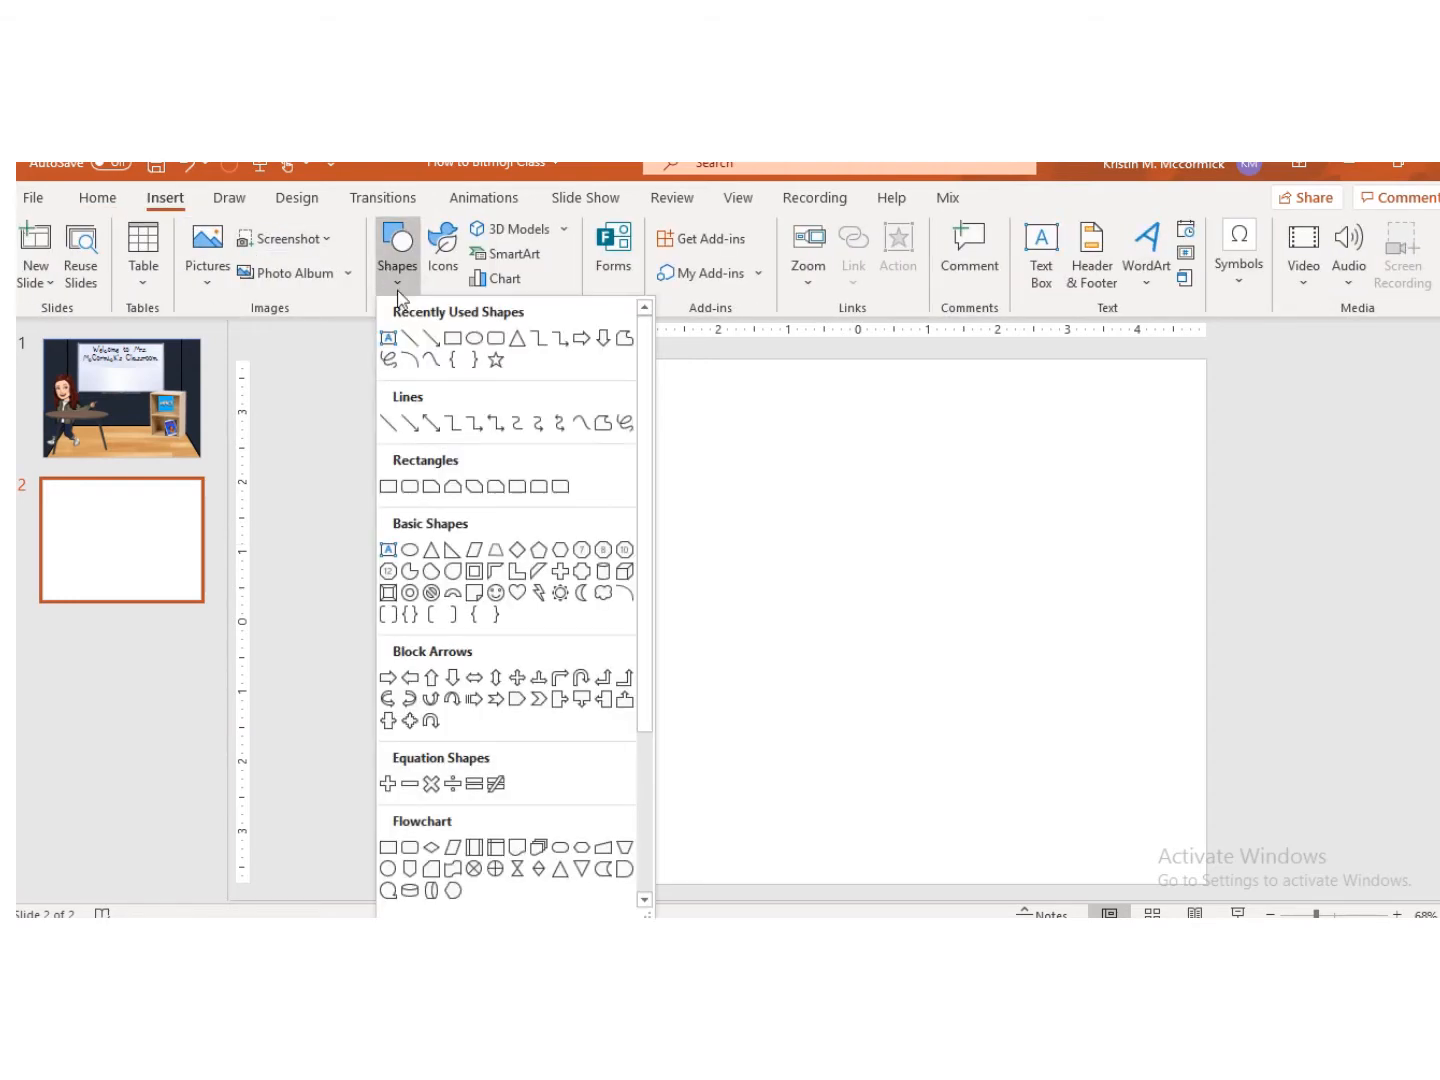
{"action": "left_click", "coordinate": [451, 340]}
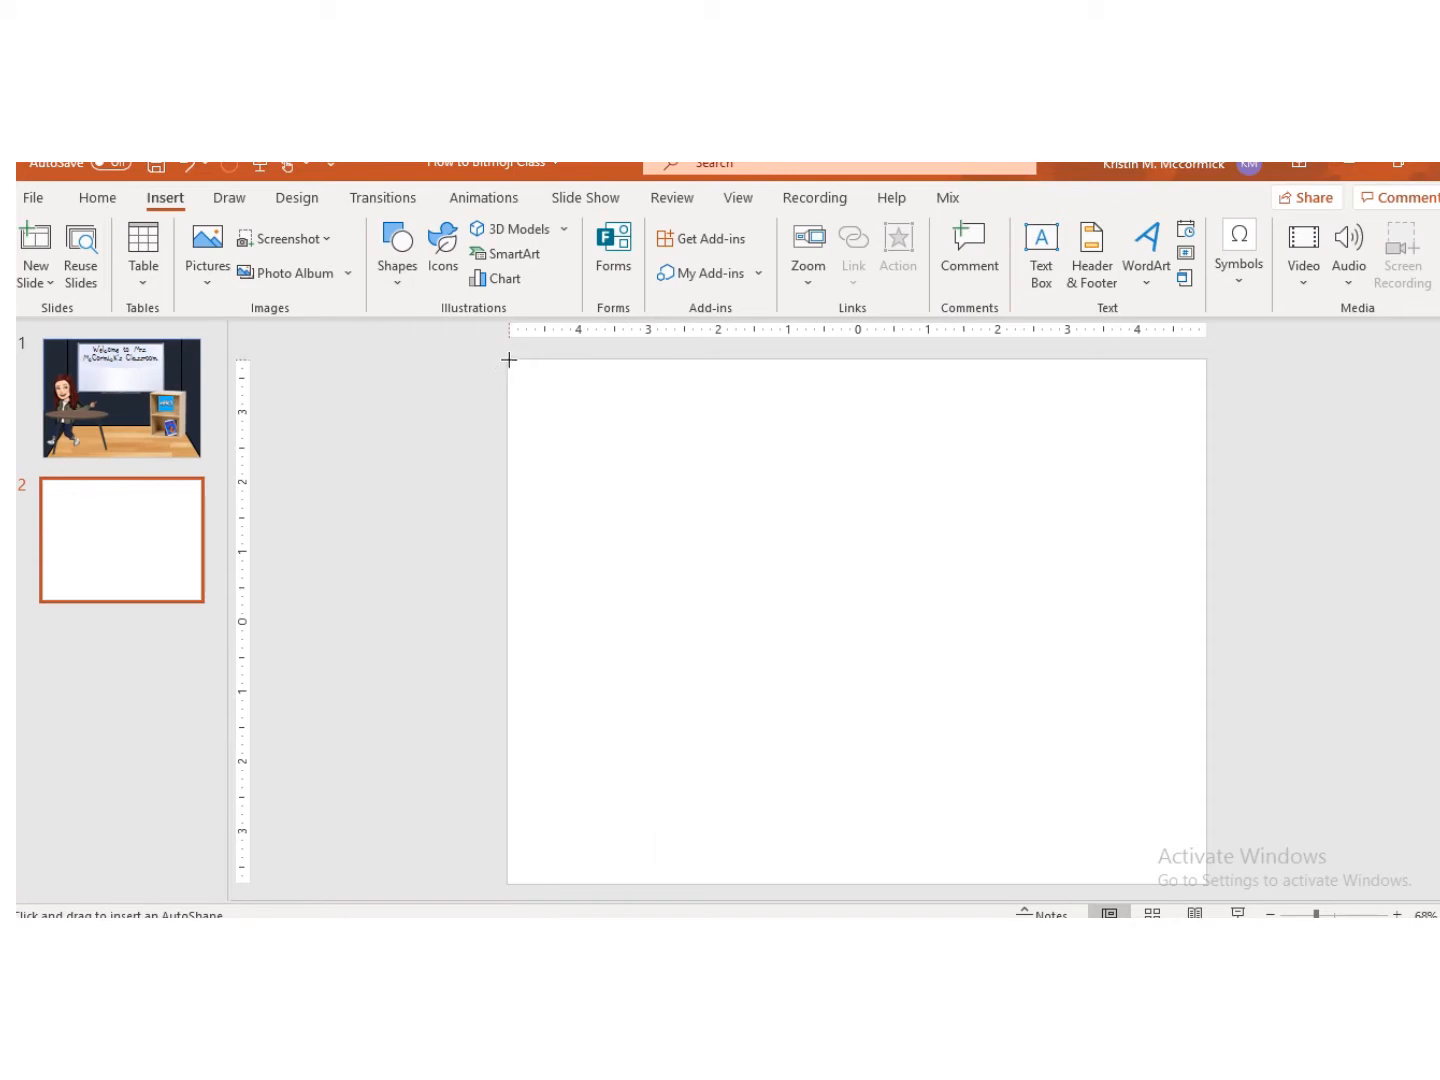
{"action": "left_click_drag", "start_coordinate": [509, 360], "coordinate": [1205, 885]}
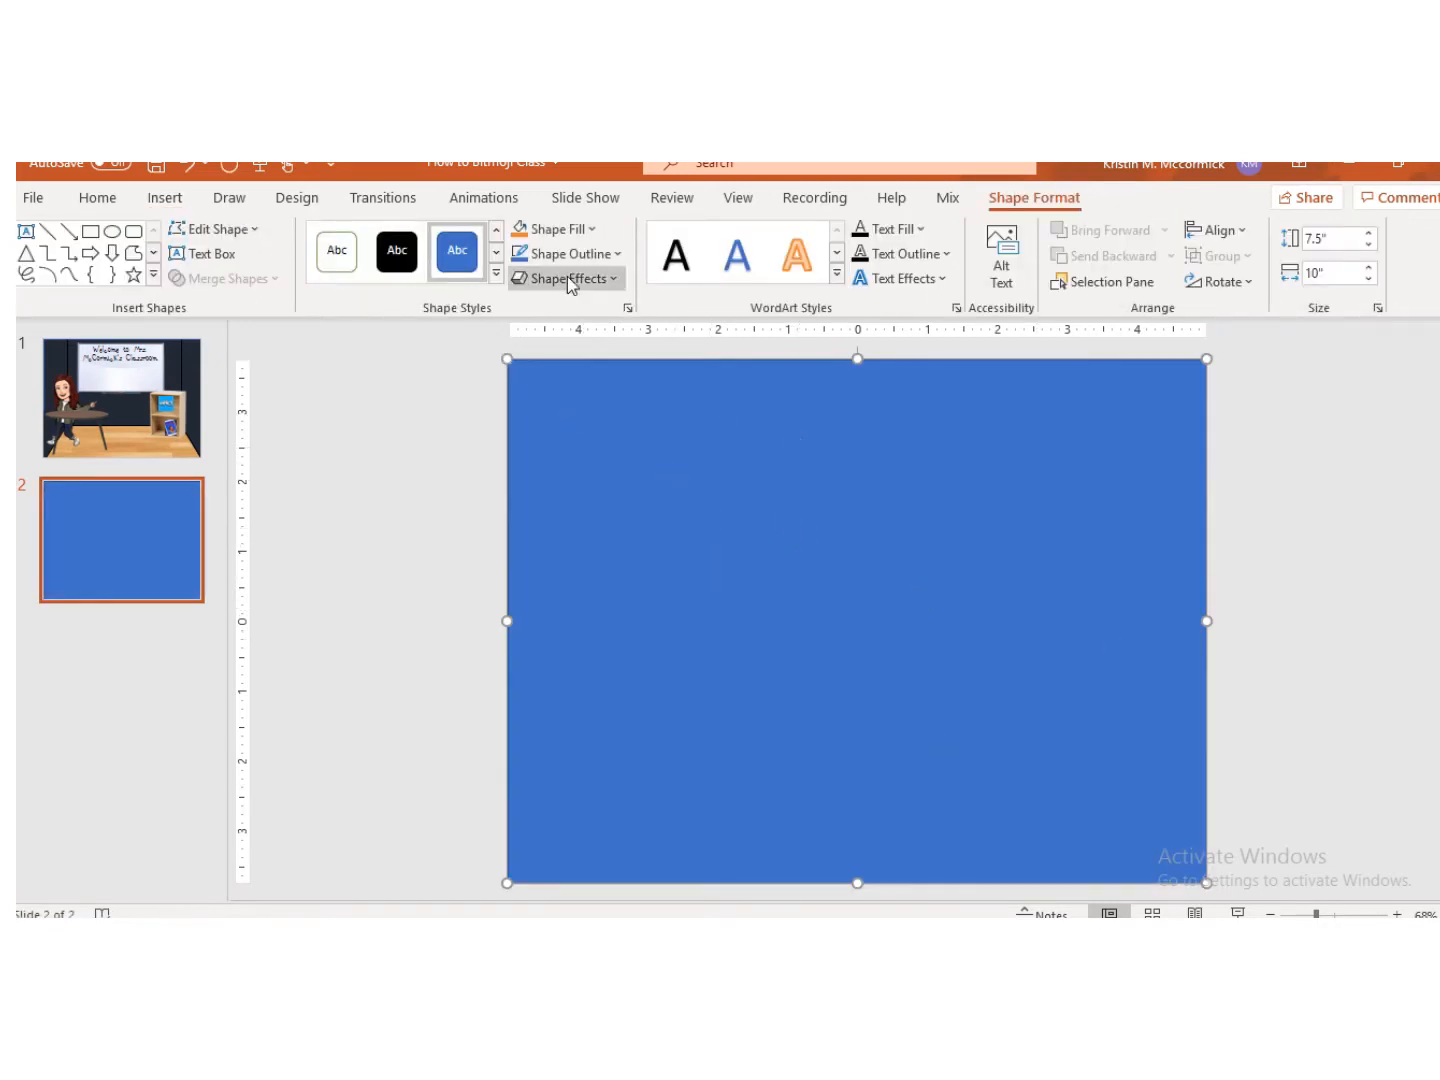
Step: Fill the rectangle with a dark navy theme colour
{"action": "left_click", "coordinate": [166, 198]}
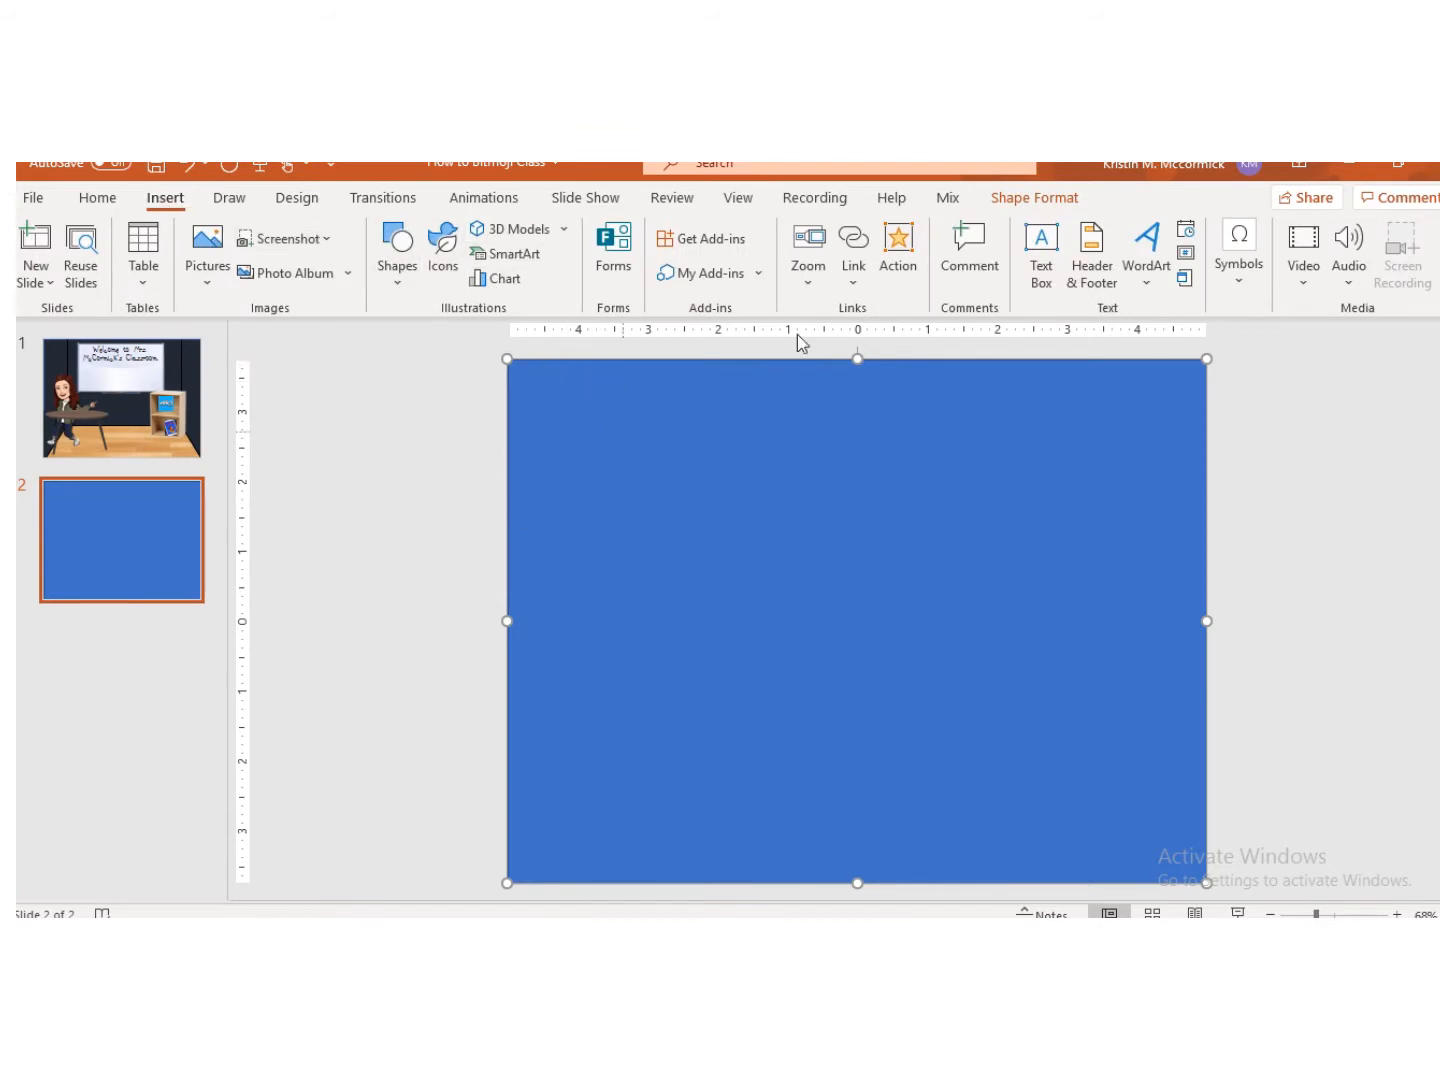
{"action": "left_click", "coordinate": [1036, 197]}
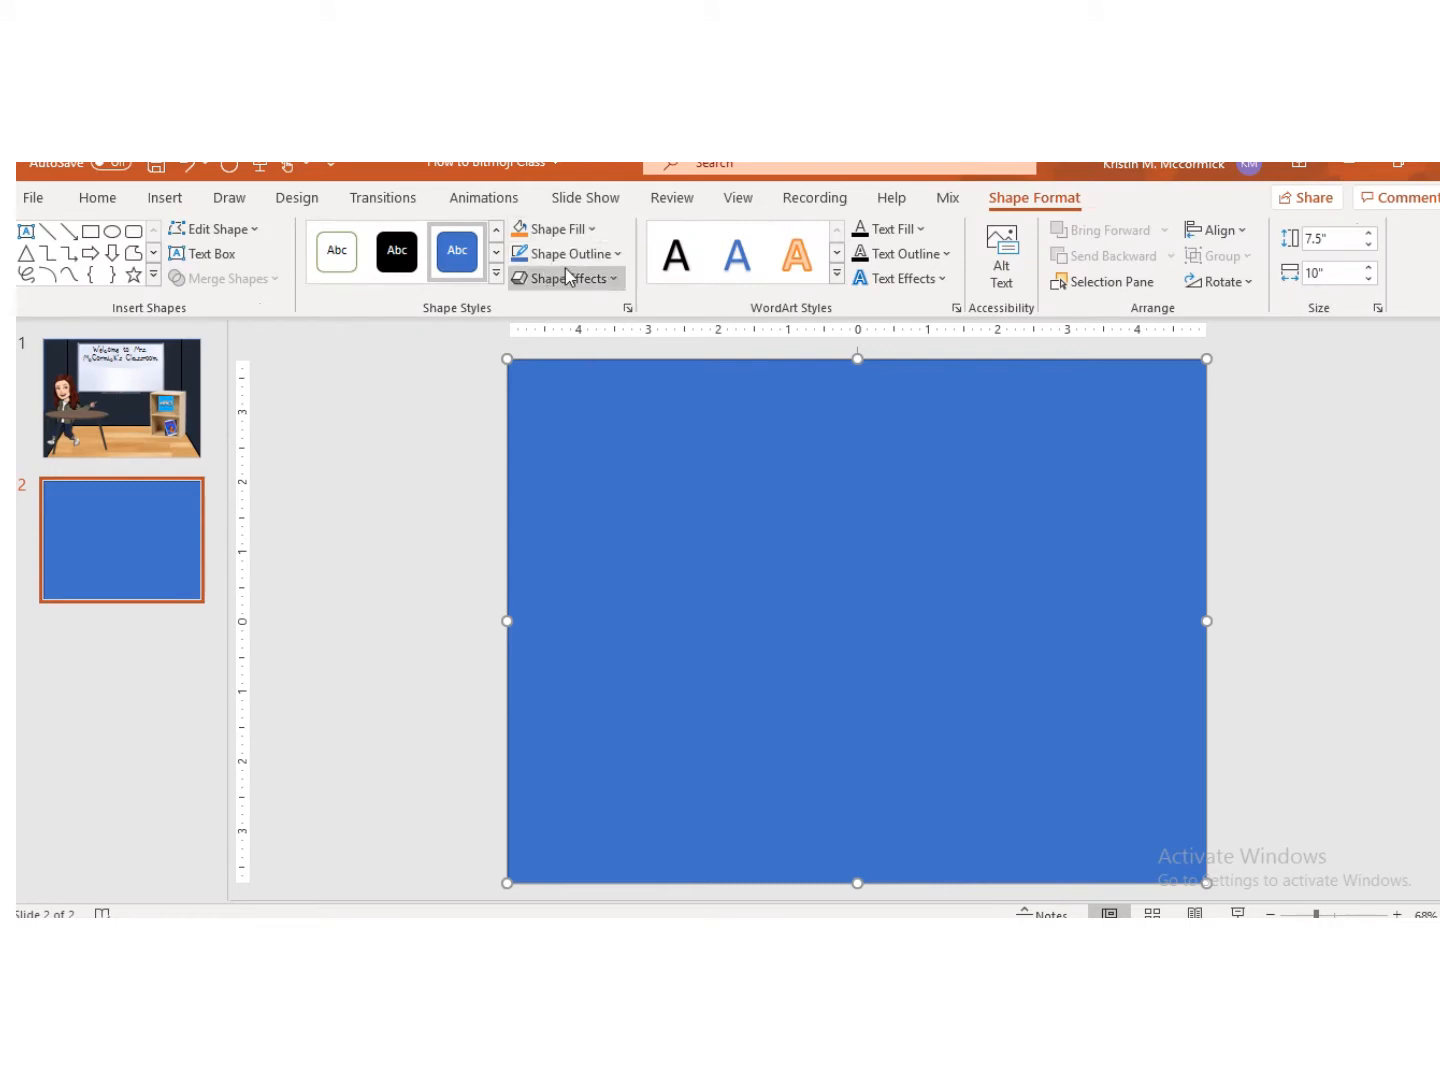
{"action": "left_click", "coordinate": [563, 234]}
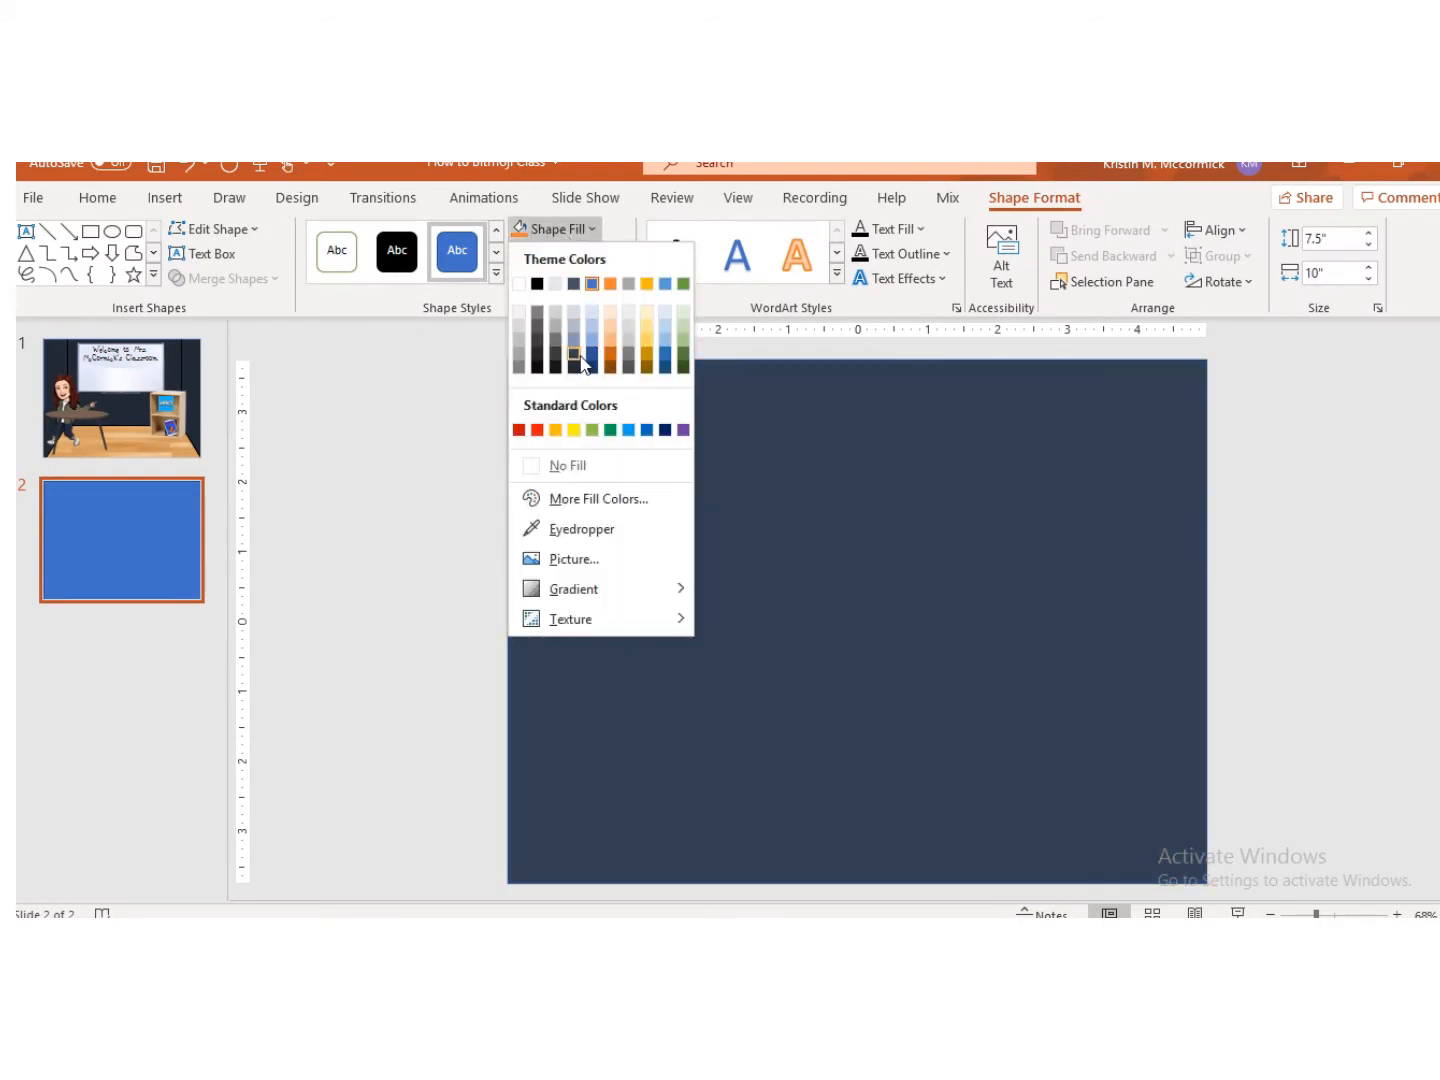
{"action": "left_click", "coordinate": [576, 368]}
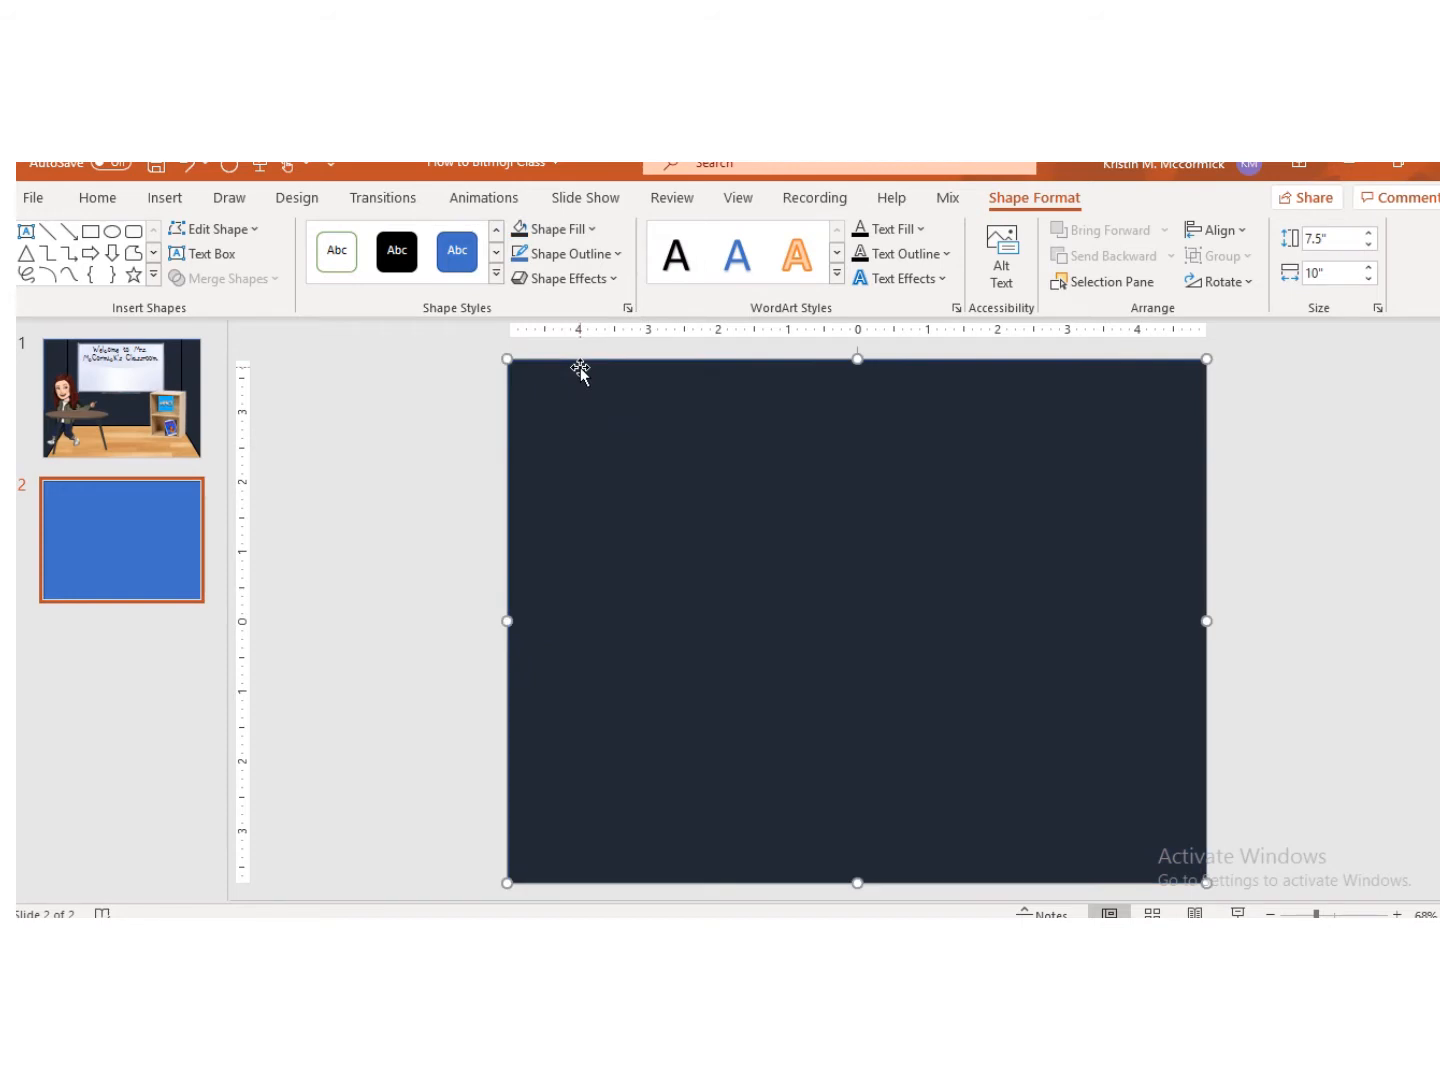
Step: Set the rectangle's shape outline colour and return to the browser
{"action": "left_click", "coordinate": [564, 253]}
{"action": "left_click", "coordinate": [573, 399]}
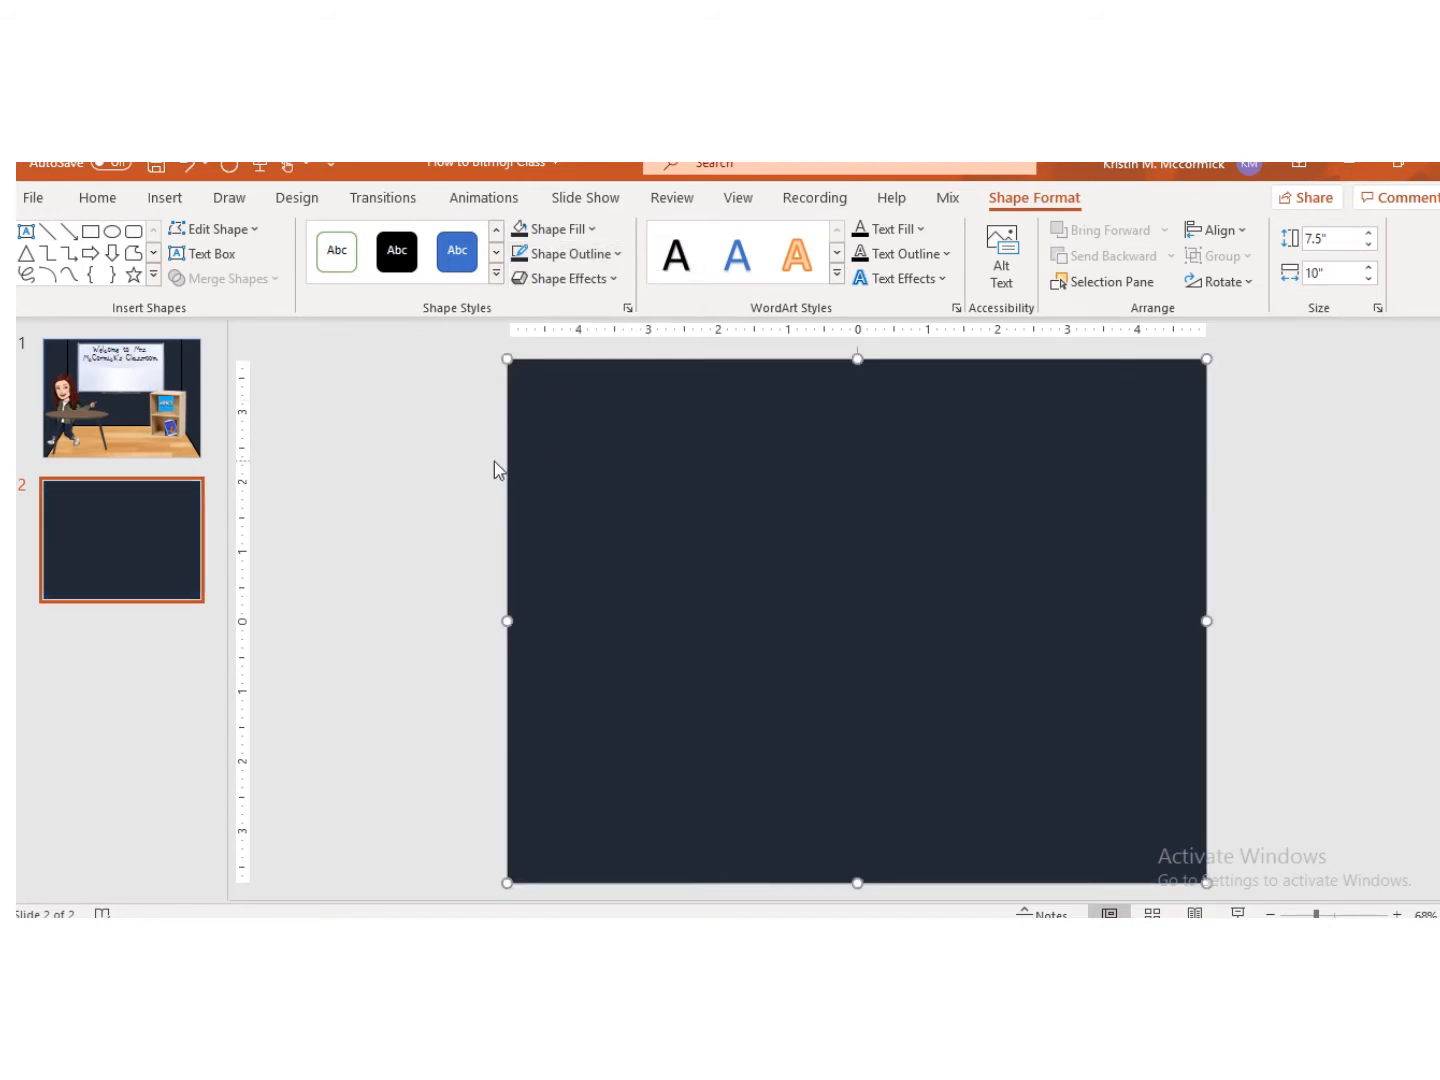
{"action": "left_click", "coordinate": [373, 444]}
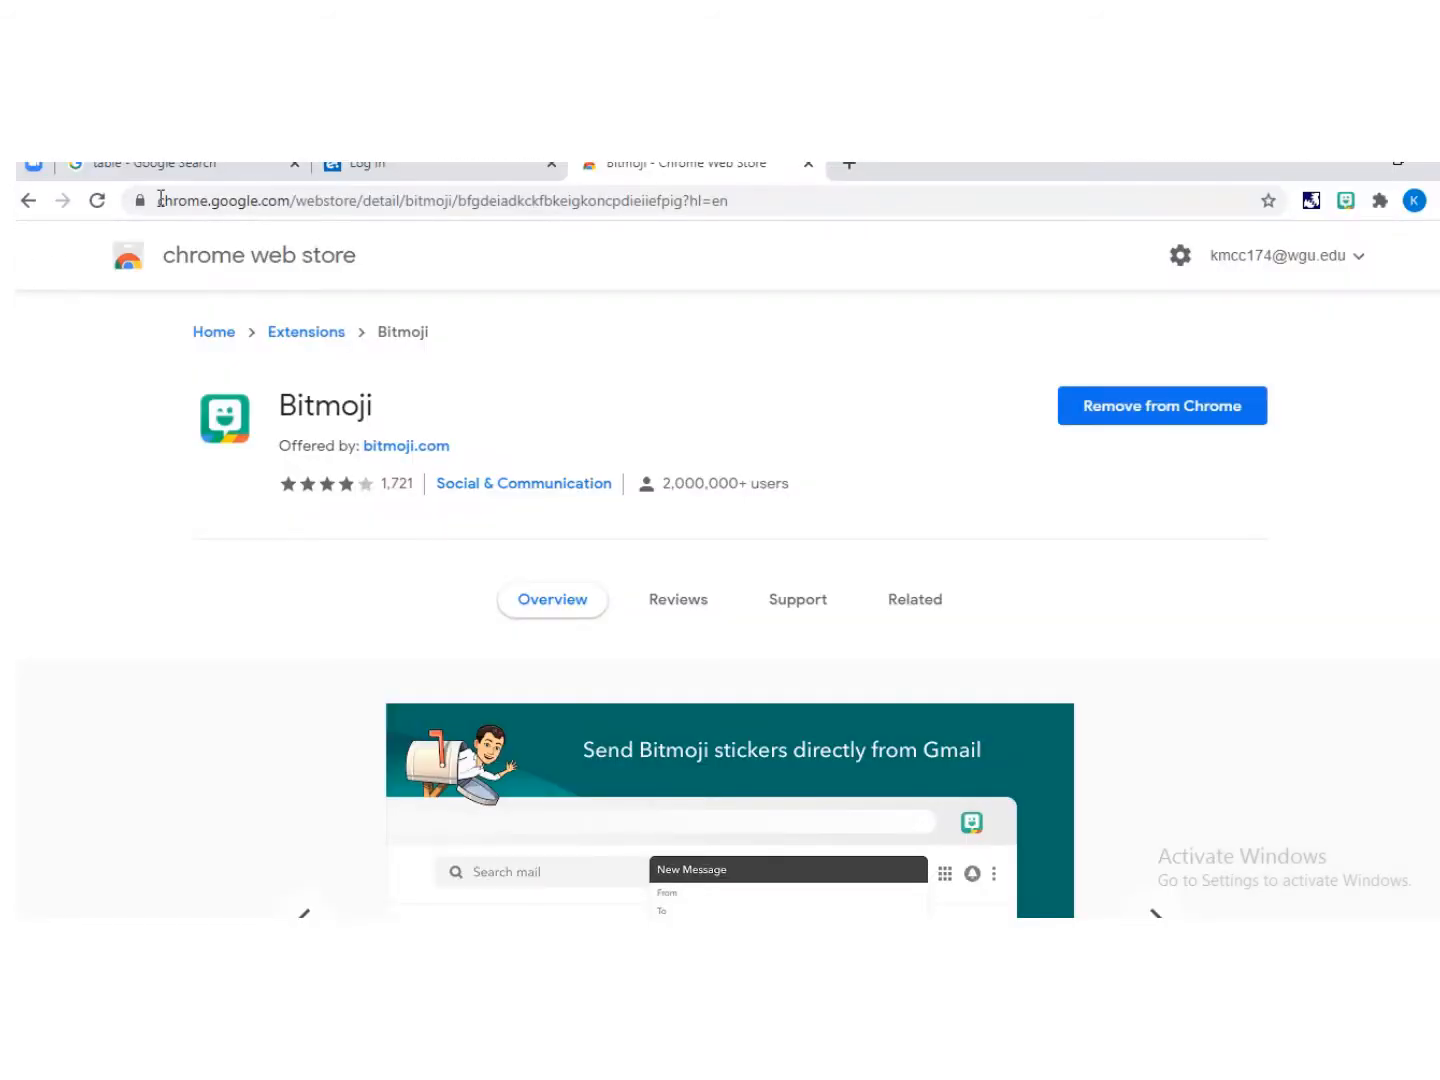
Step: Open a new browser tab and search Google for wooden floor
{"action": "left_click", "coordinate": [155, 174]}
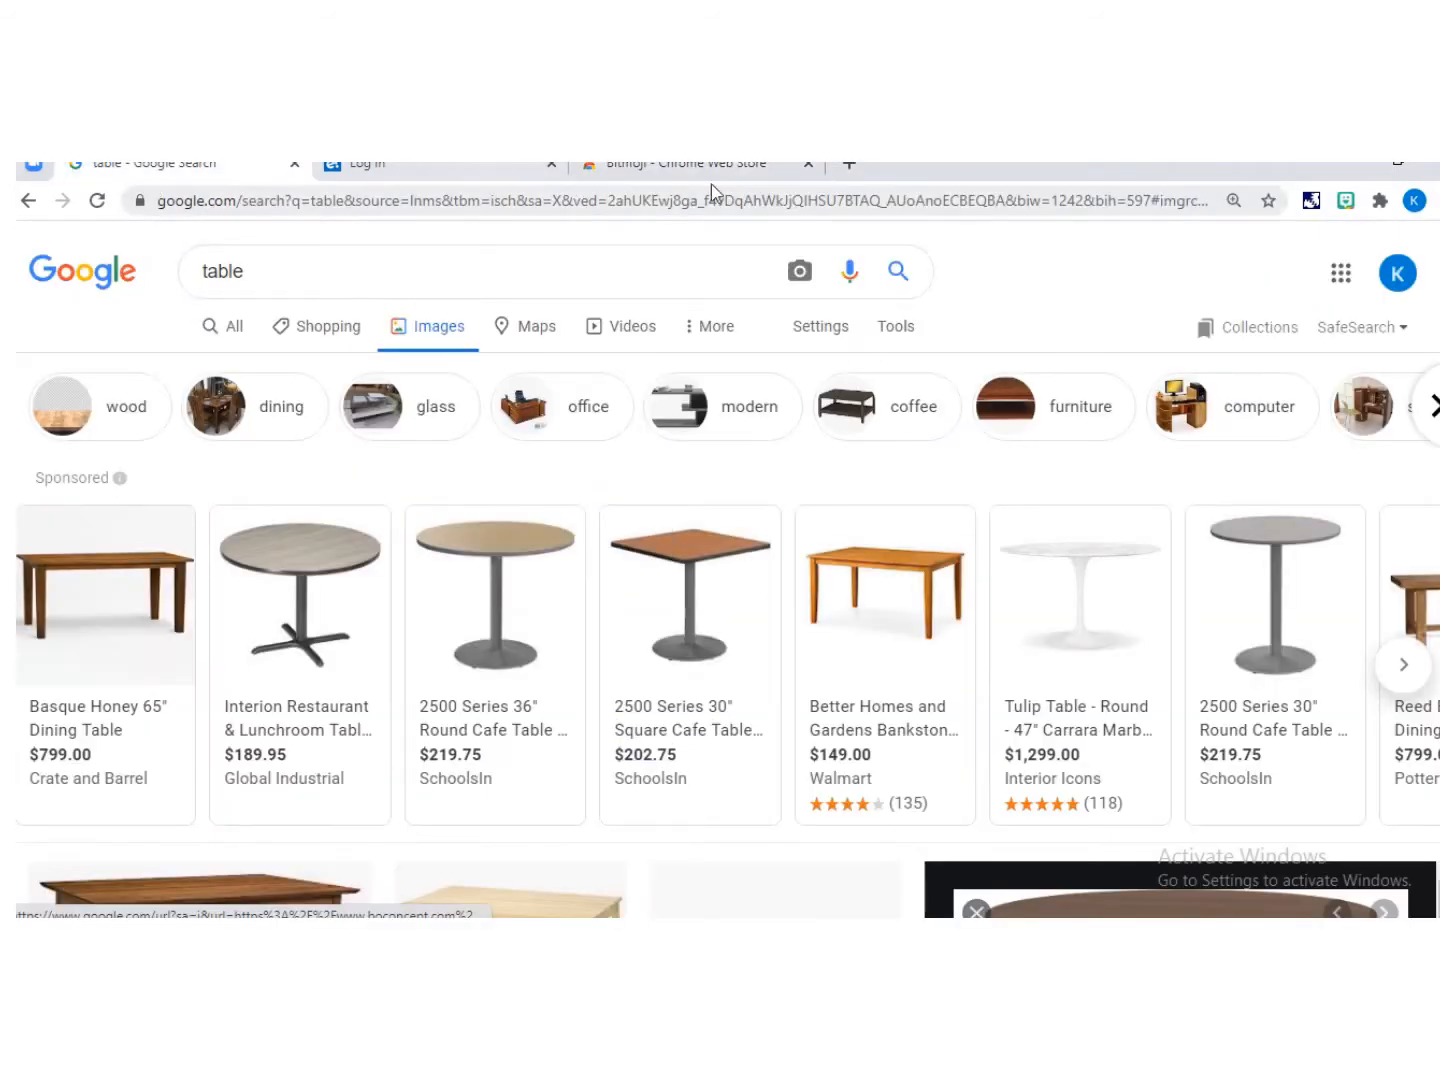
{"action": "left_click", "coordinate": [849, 167]}
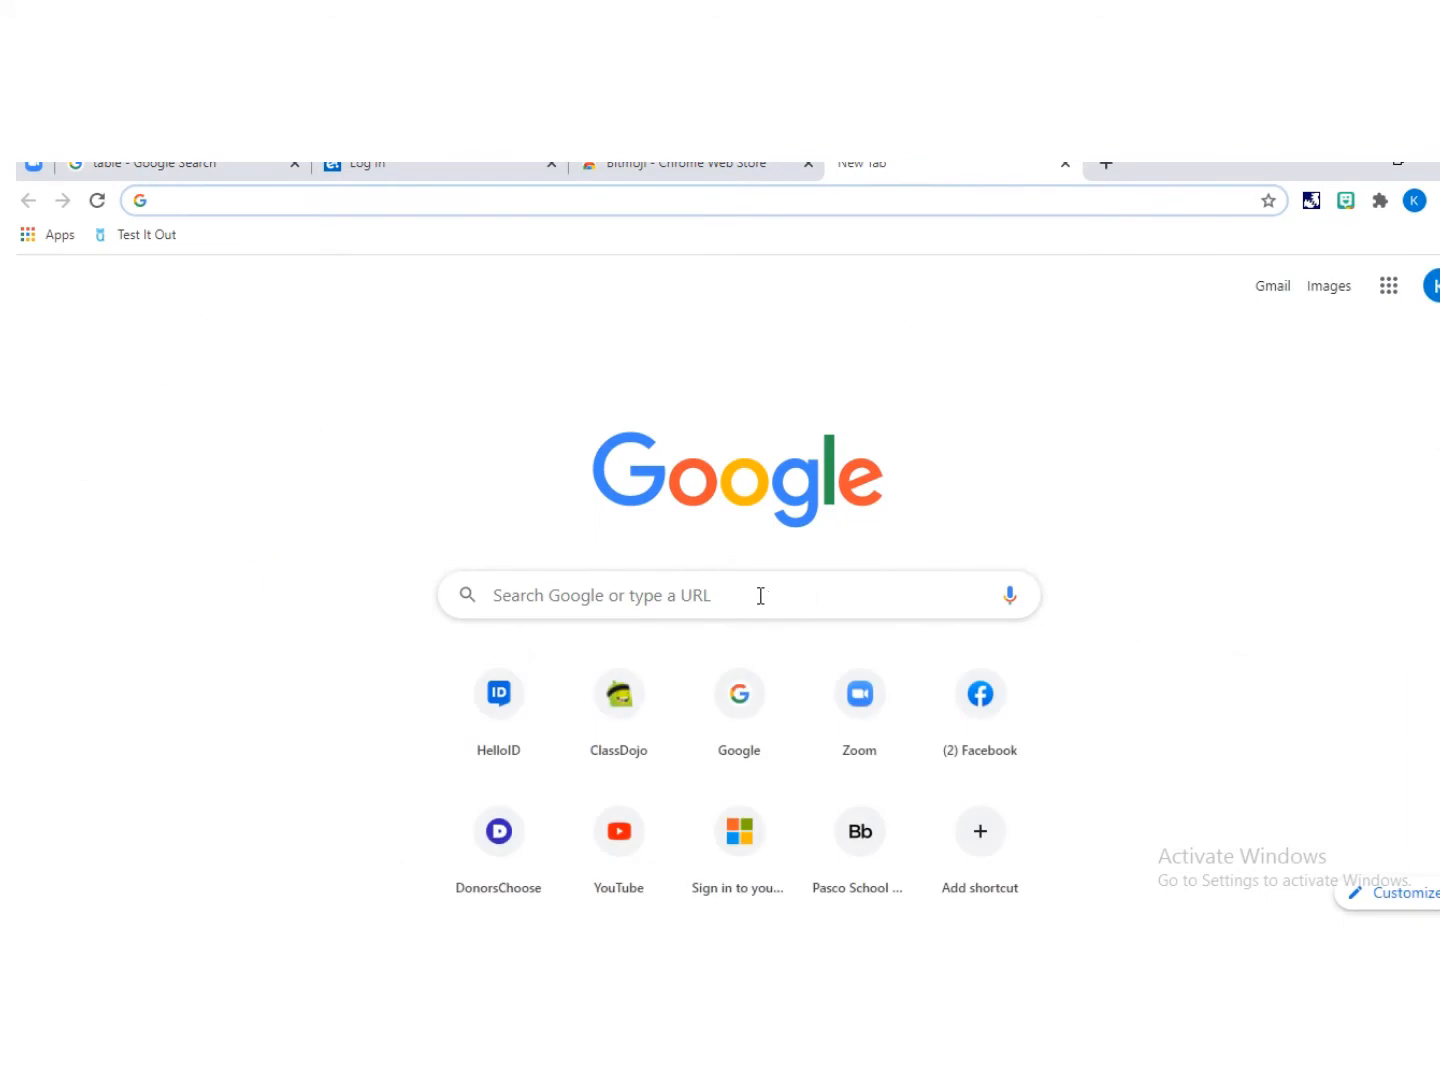
{"action": "left_click", "coordinate": [761, 596]}
{"action": "type", "text": "wooden "}
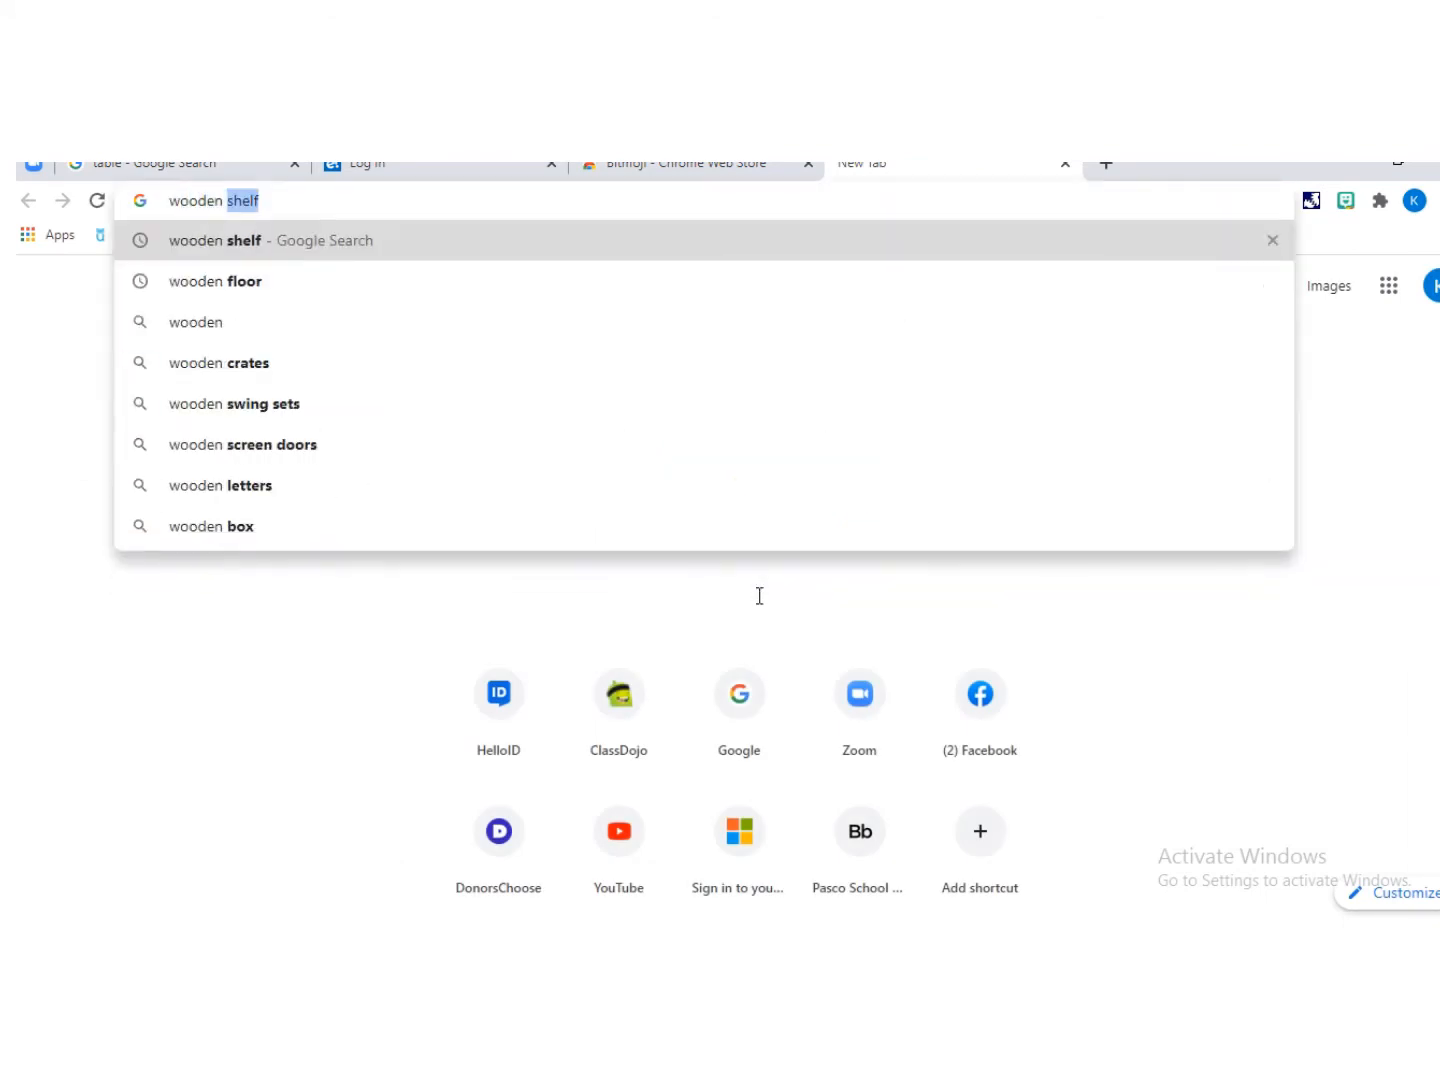
{"action": "type", "text": "floor"}
{"action": "key", "text": "Return"}
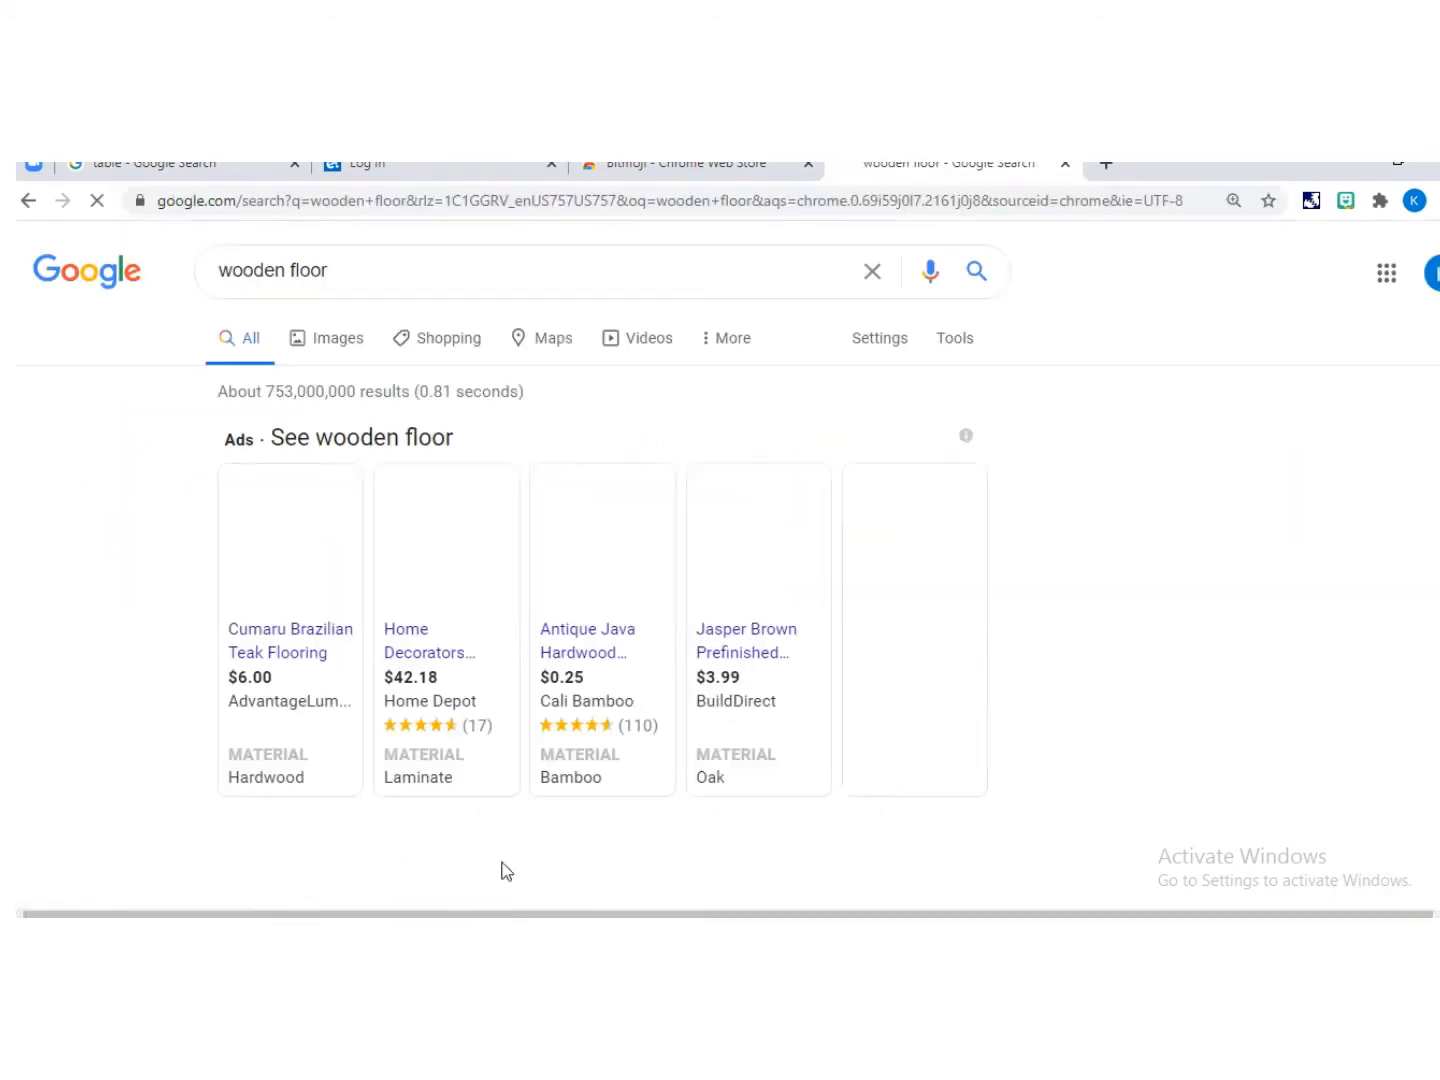
Step: Switch to image results and browse the wooden floor pictures
{"action": "left_click", "coordinate": [324, 338]}
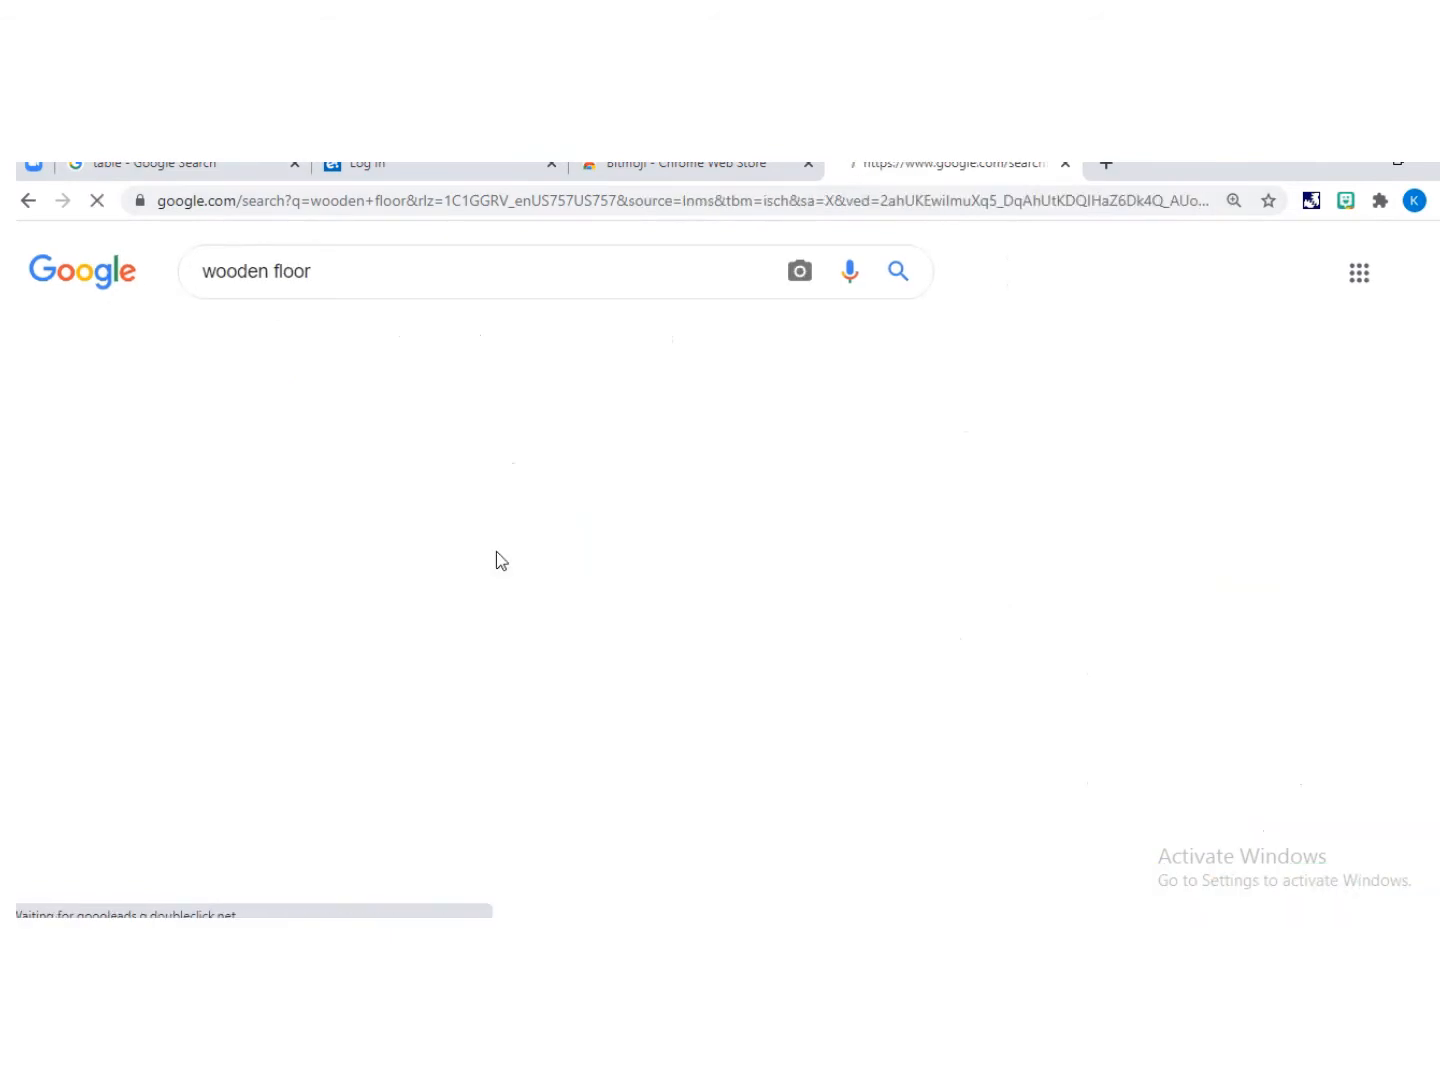
{"action": "scroll", "coordinate": [283, 627], "scroll_direction": "down", "scroll_amount": 5}
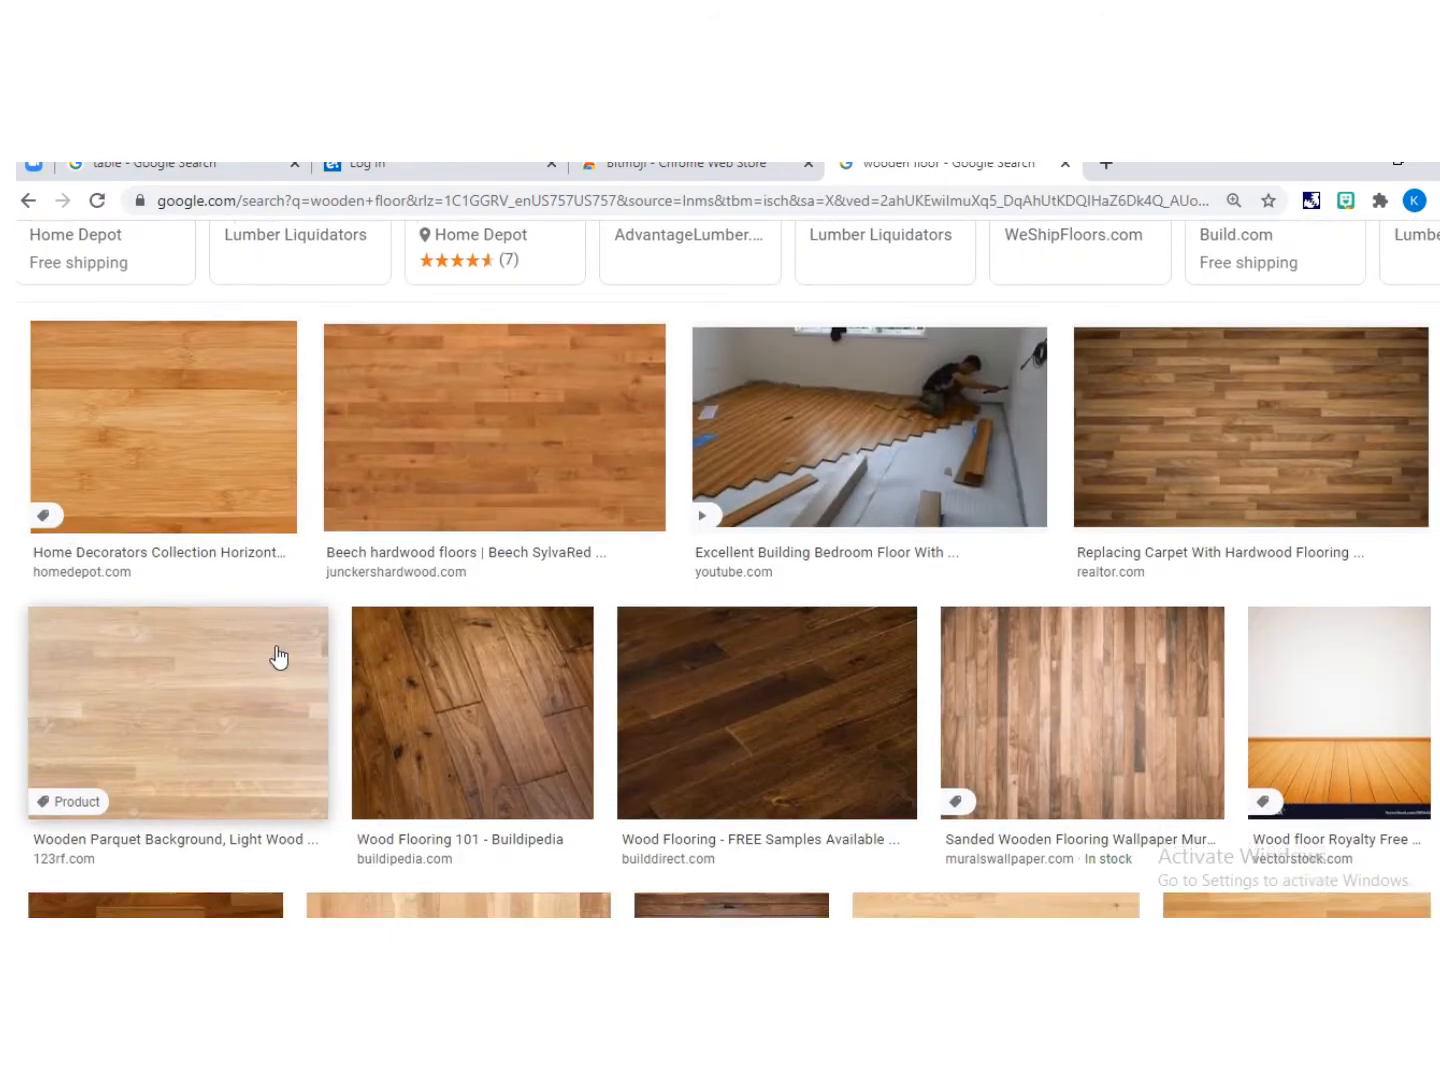
{"action": "scroll", "coordinate": [911, 685], "scroll_direction": "down", "scroll_amount": 6}
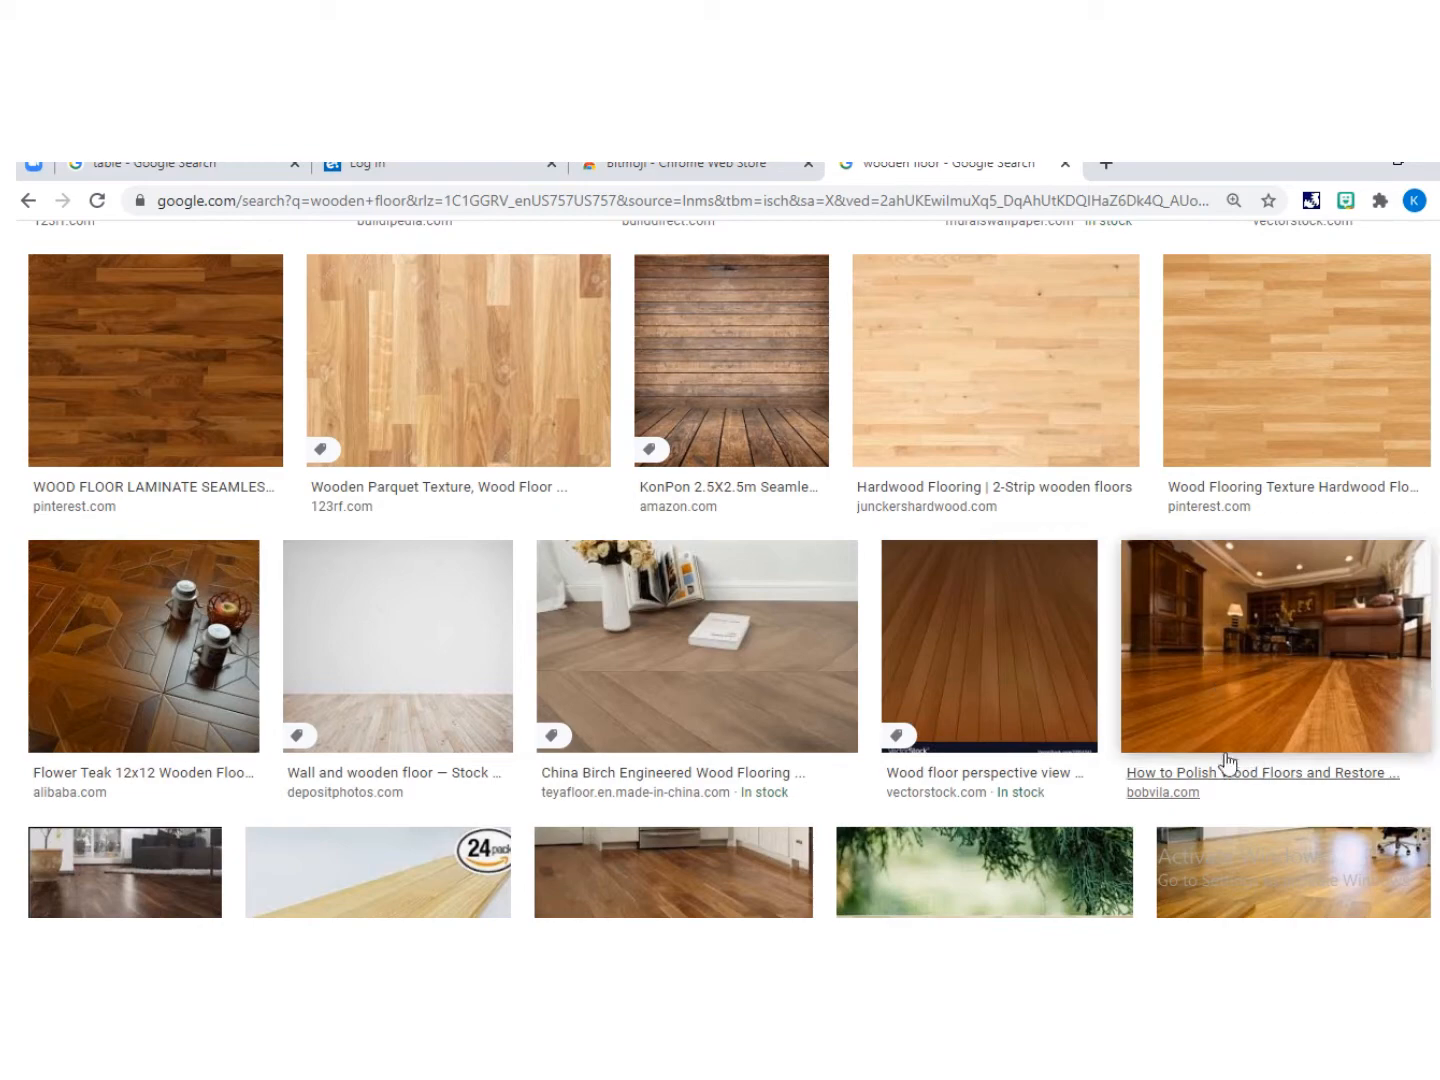
{"action": "scroll", "coordinate": [826, 669], "scroll_direction": "down", "scroll_amount": 6}
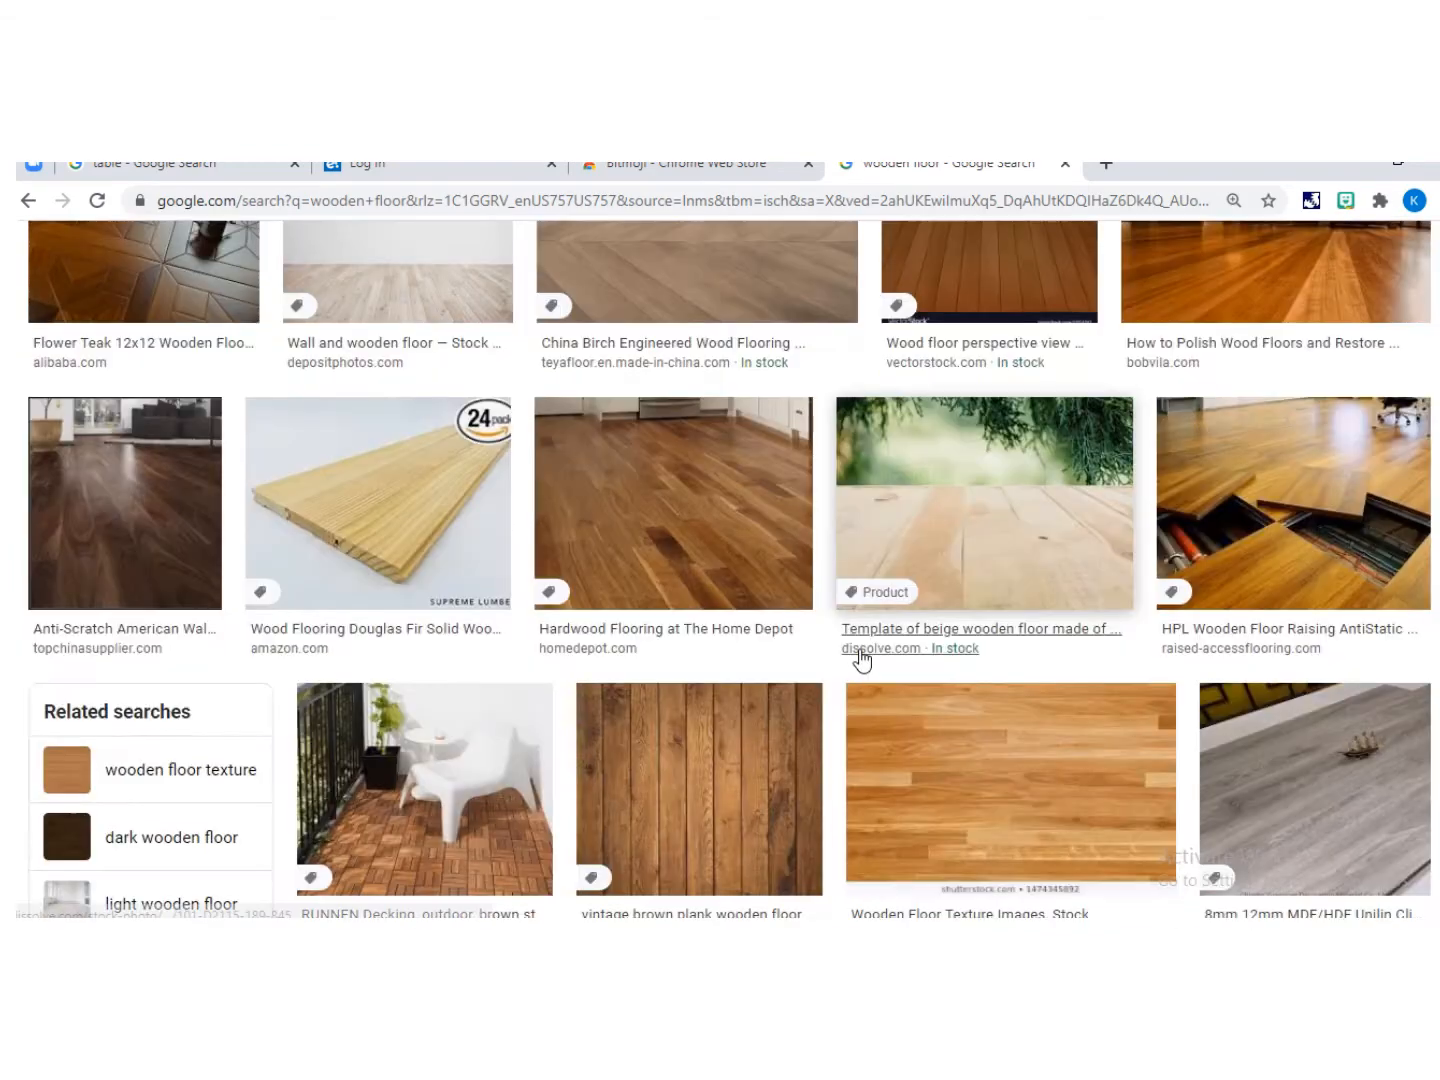
{"action": "scroll", "coordinate": [806, 675], "scroll_direction": "down", "scroll_amount": 5}
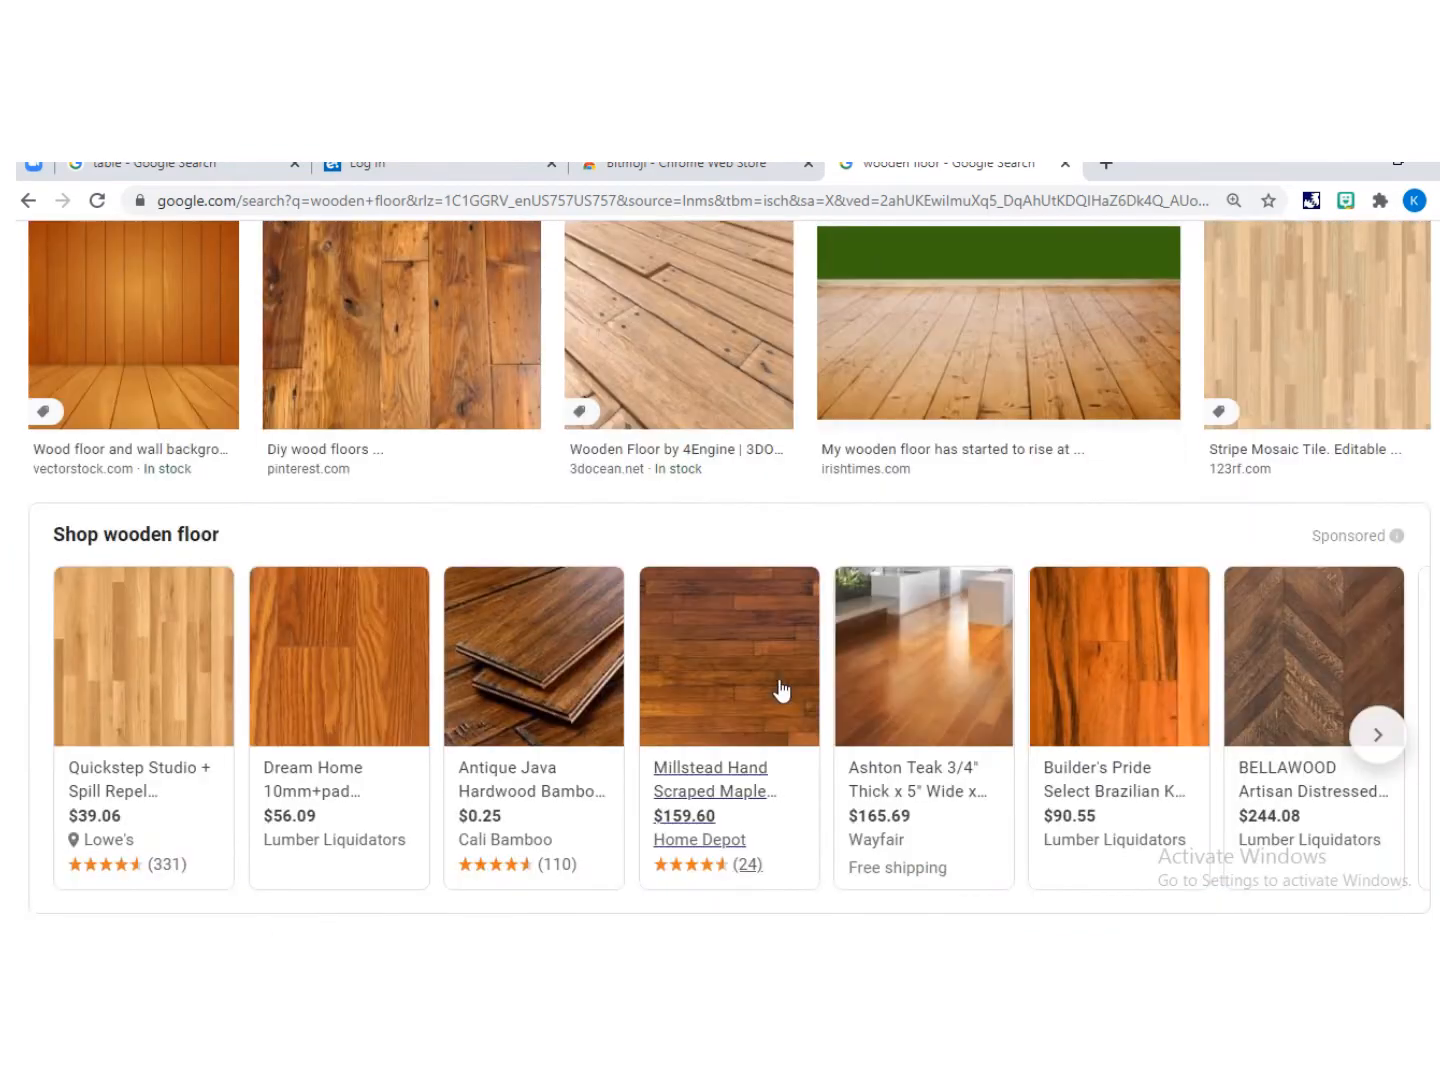
{"action": "scroll", "coordinate": [789, 690], "scroll_direction": "up", "scroll_amount": 2}
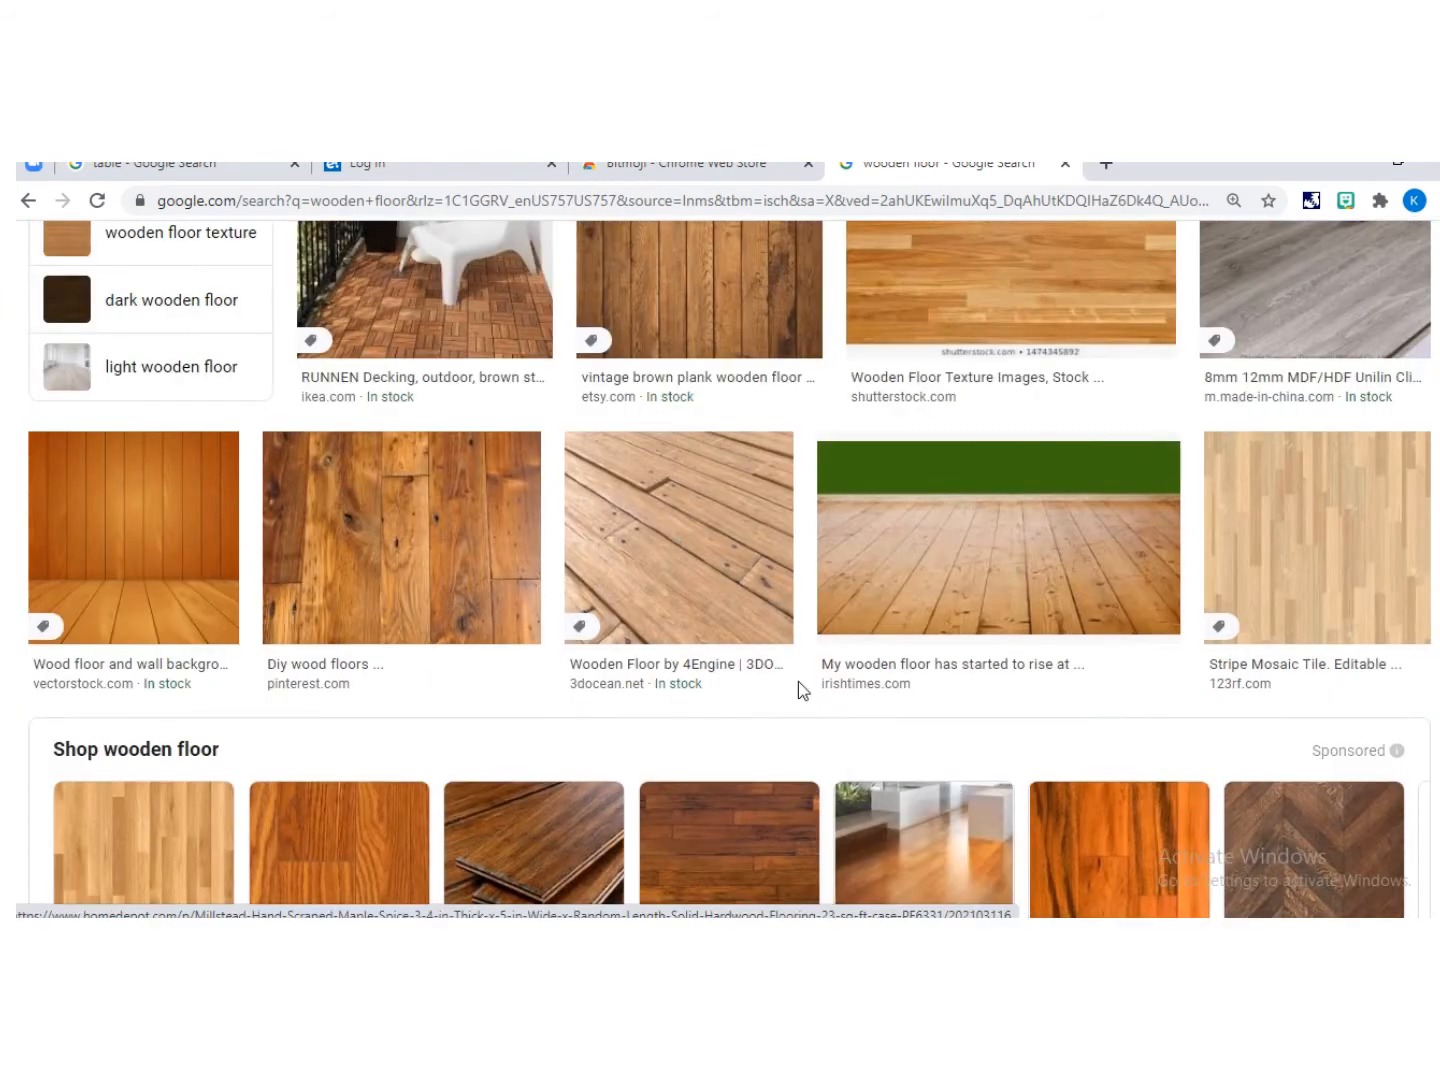
Step: Scroll through the wooden floor results and copy the Brown Wooden Floor image
{"action": "scroll", "coordinate": [799, 688], "scroll_direction": "down", "scroll_amount": 1}
{"action": "scroll", "coordinate": [799, 689], "scroll_direction": "down", "scroll_amount": 8}
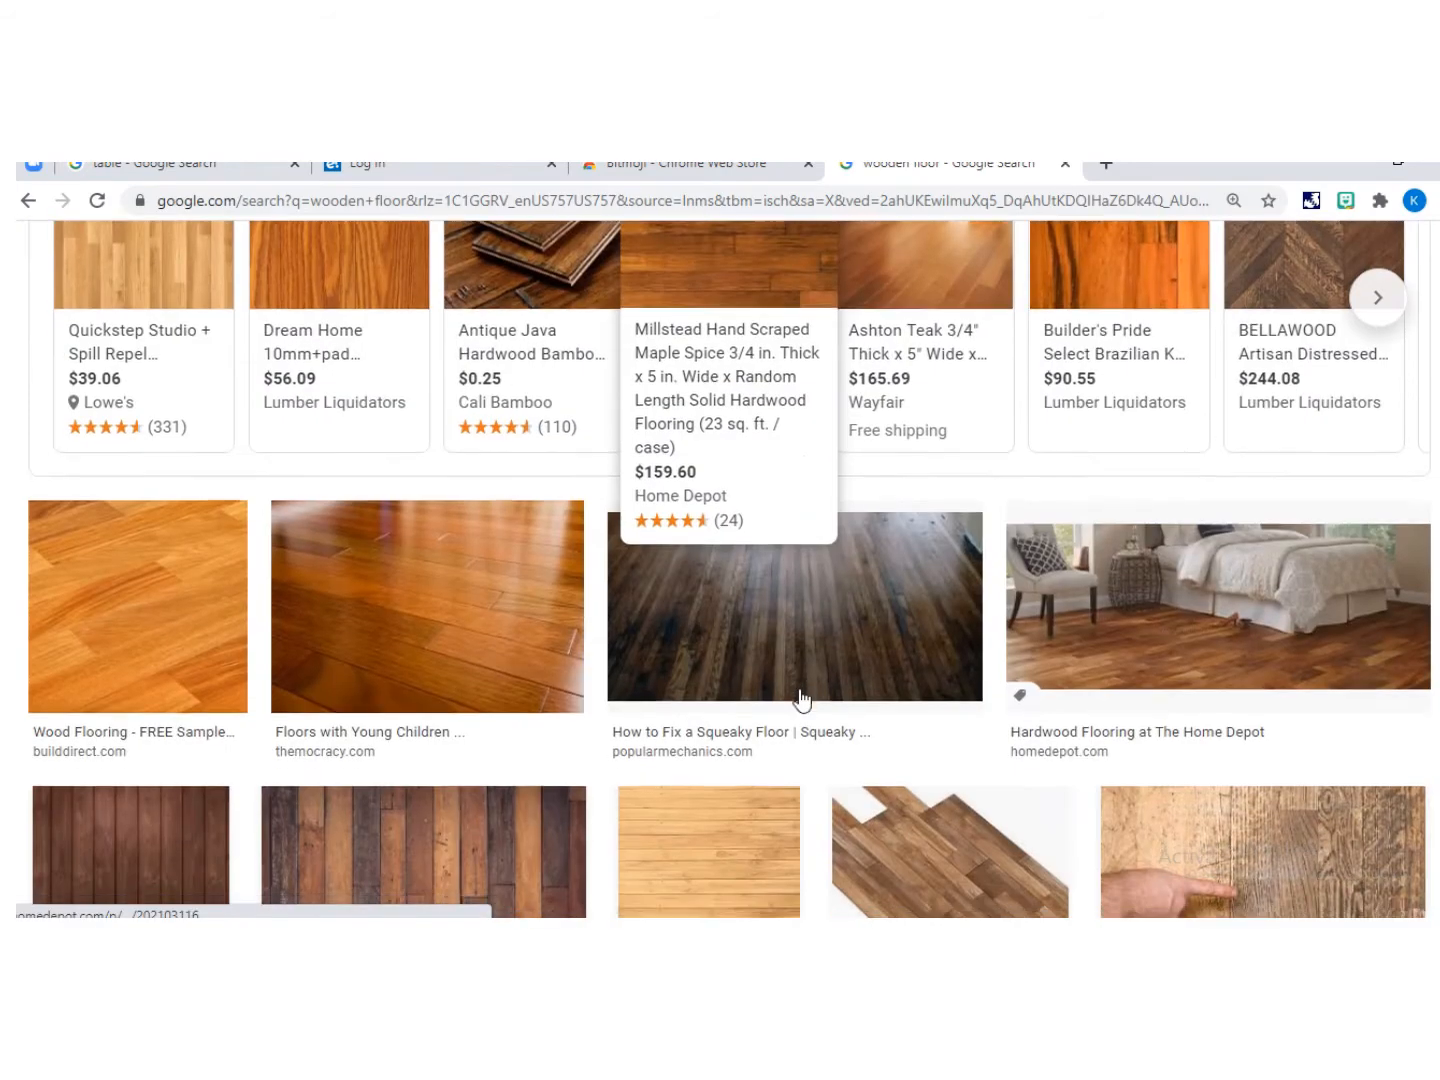
{"action": "scroll", "coordinate": [797, 706], "scroll_direction": "down", "scroll_amount": 1}
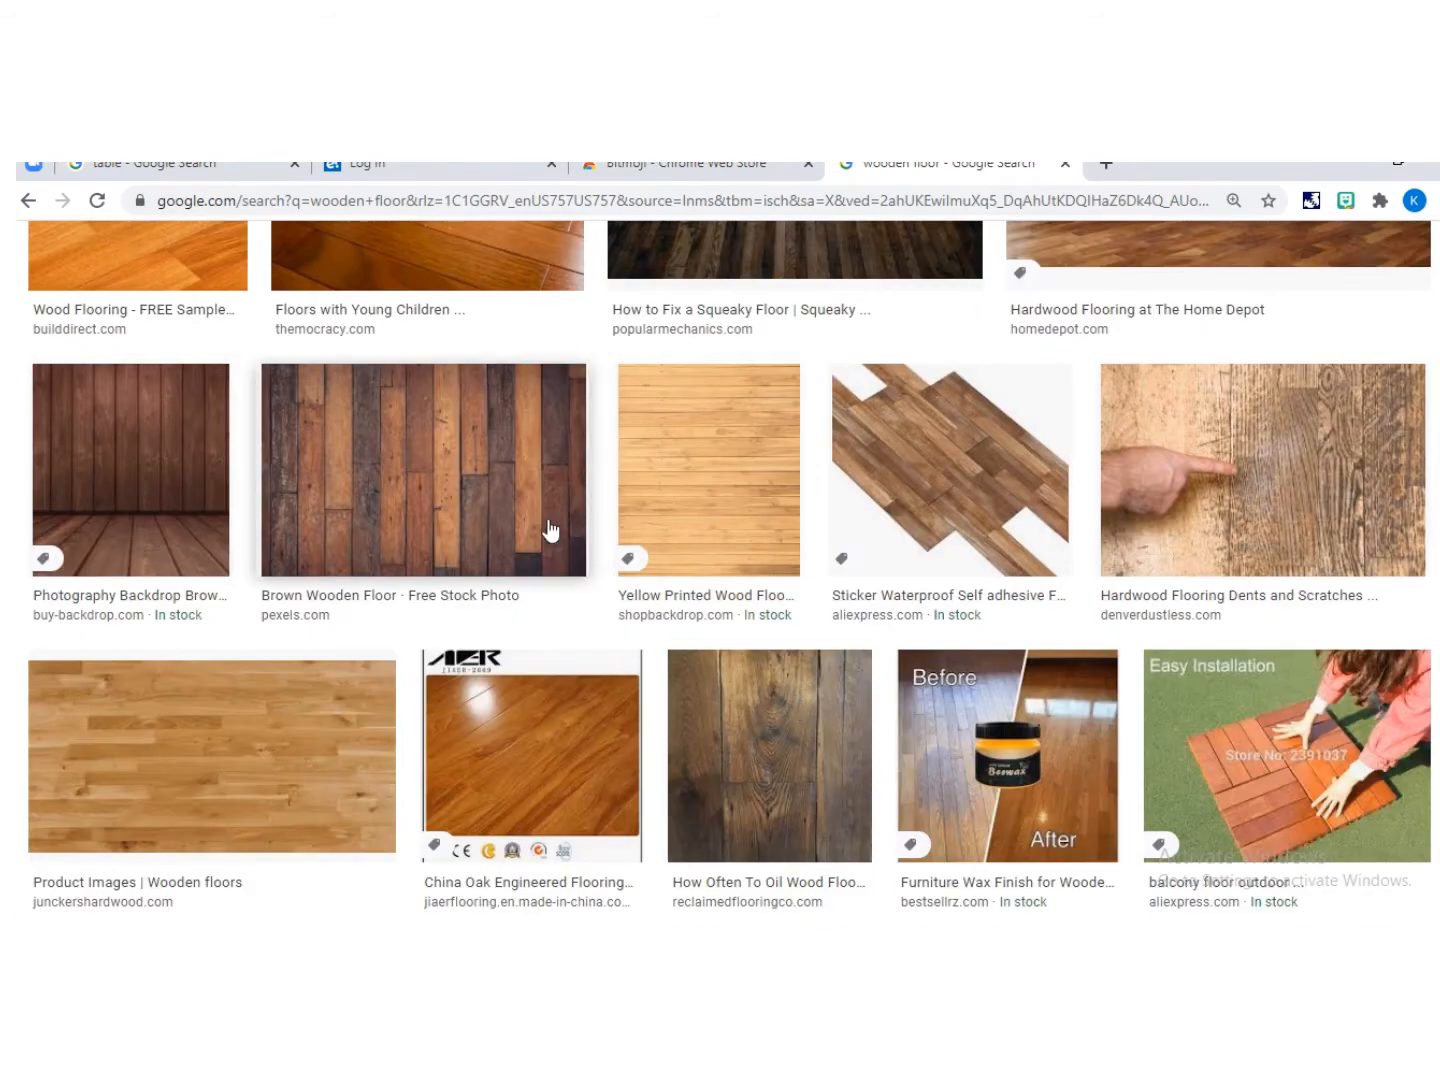
{"action": "right_click", "coordinate": [463, 518]}
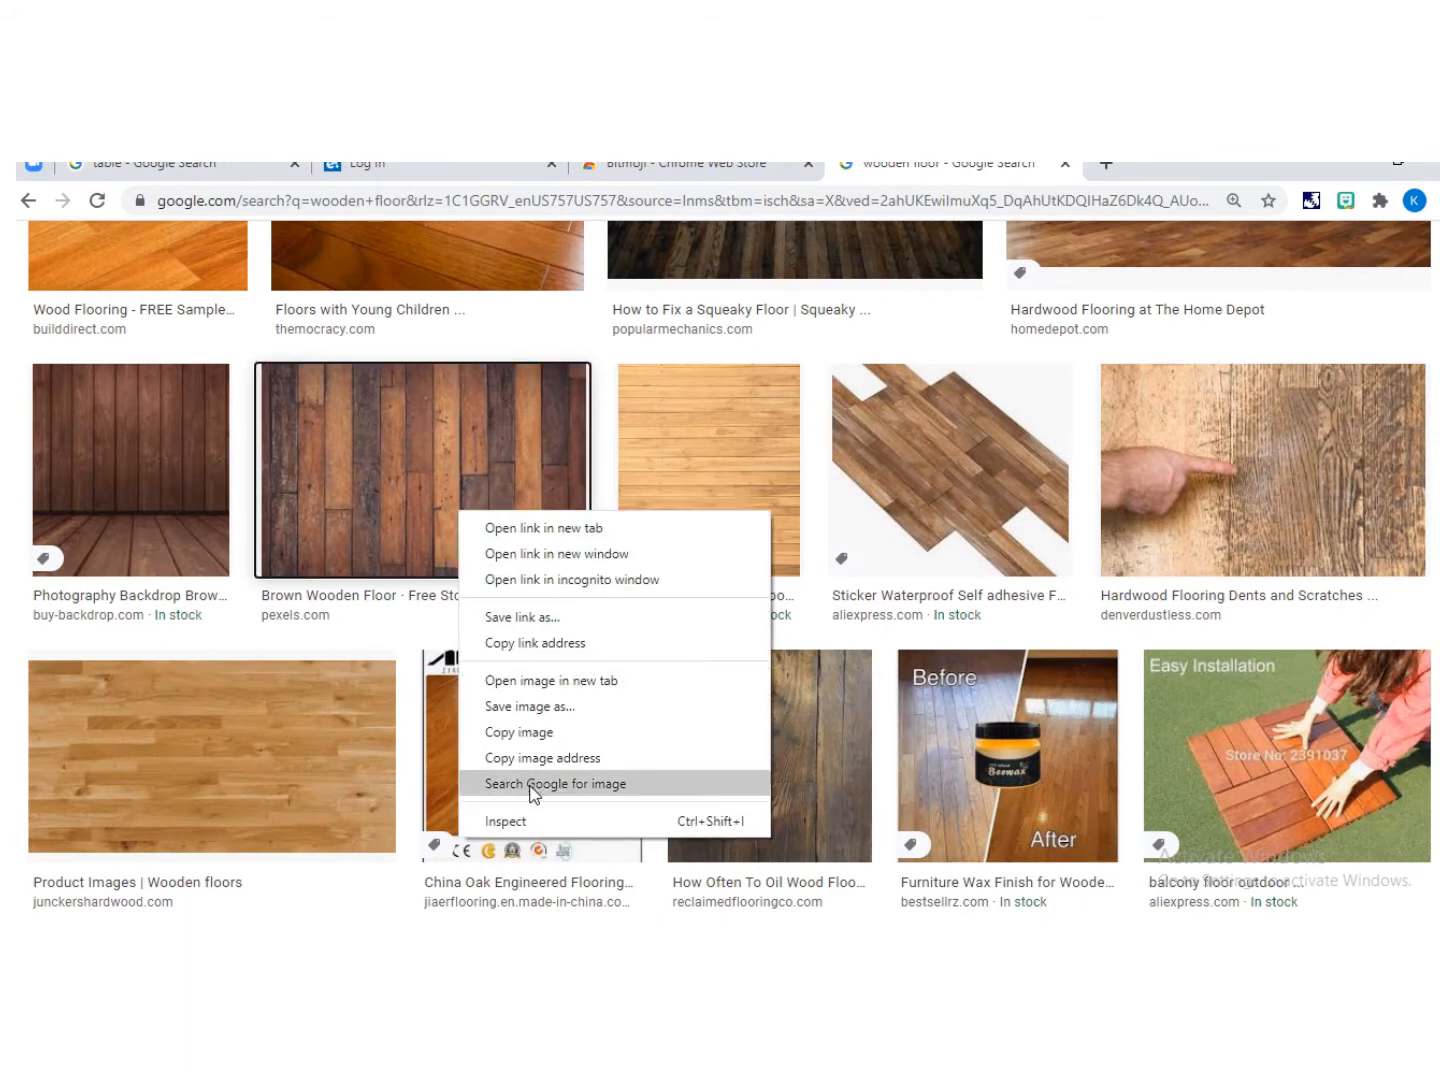
{"action": "left_click", "coordinate": [538, 733]}
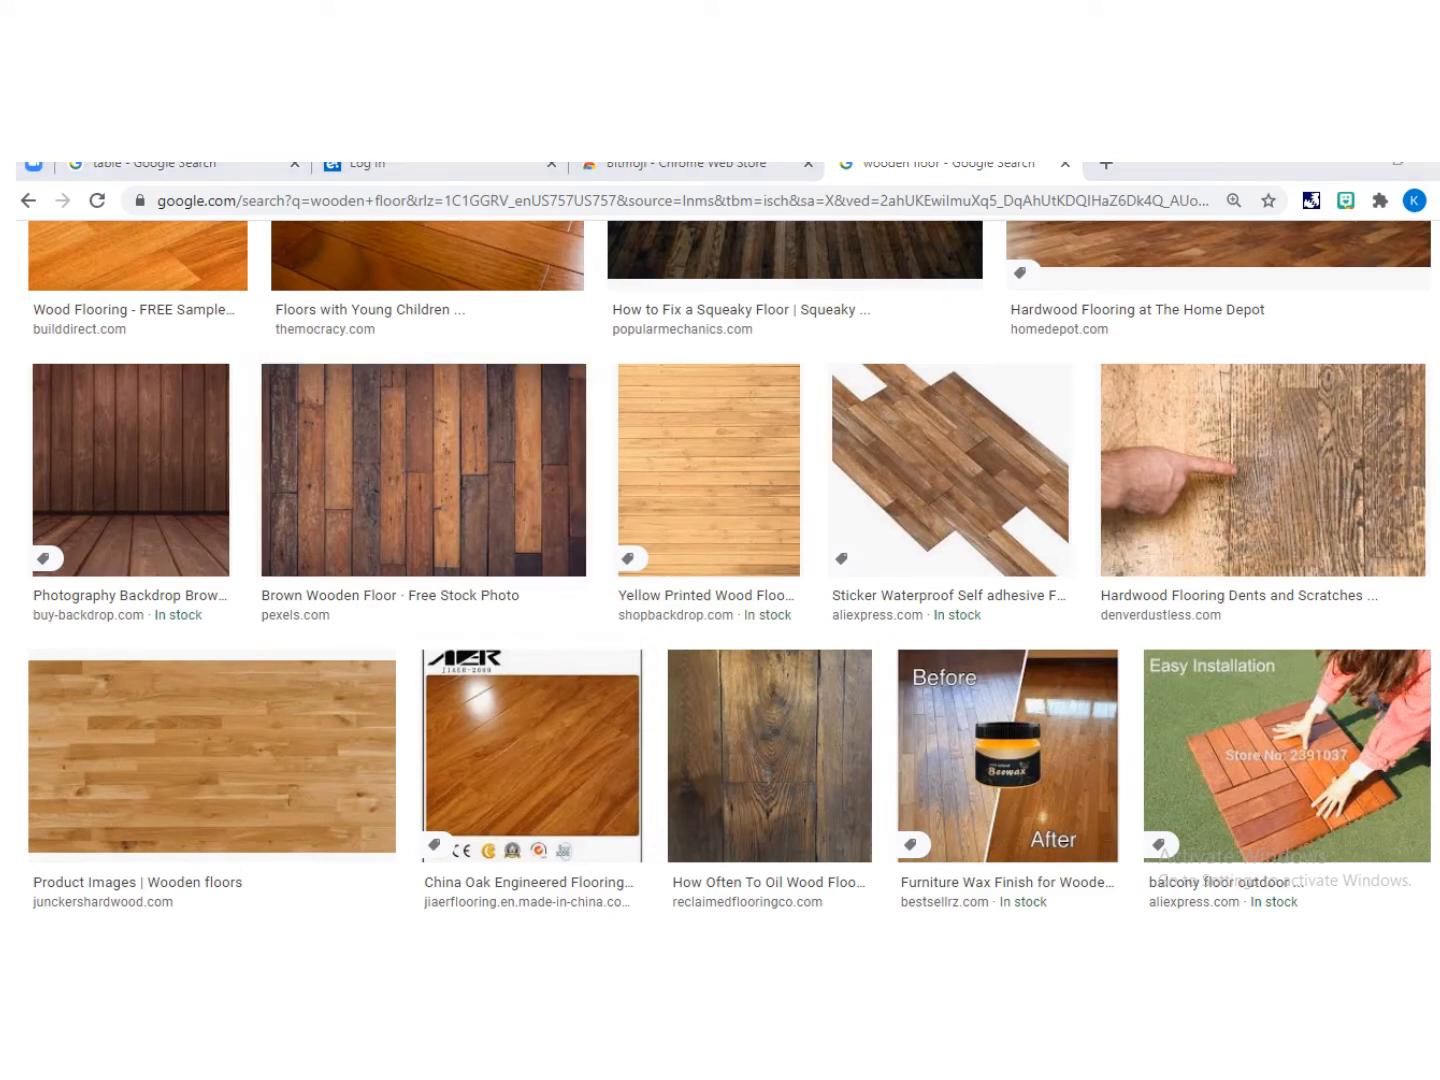
Step: Switch to the presentation, paste the floor image onto slide 2 and move it to the bottom-left corner
{"action": "key", "text": "alt+Tab"}
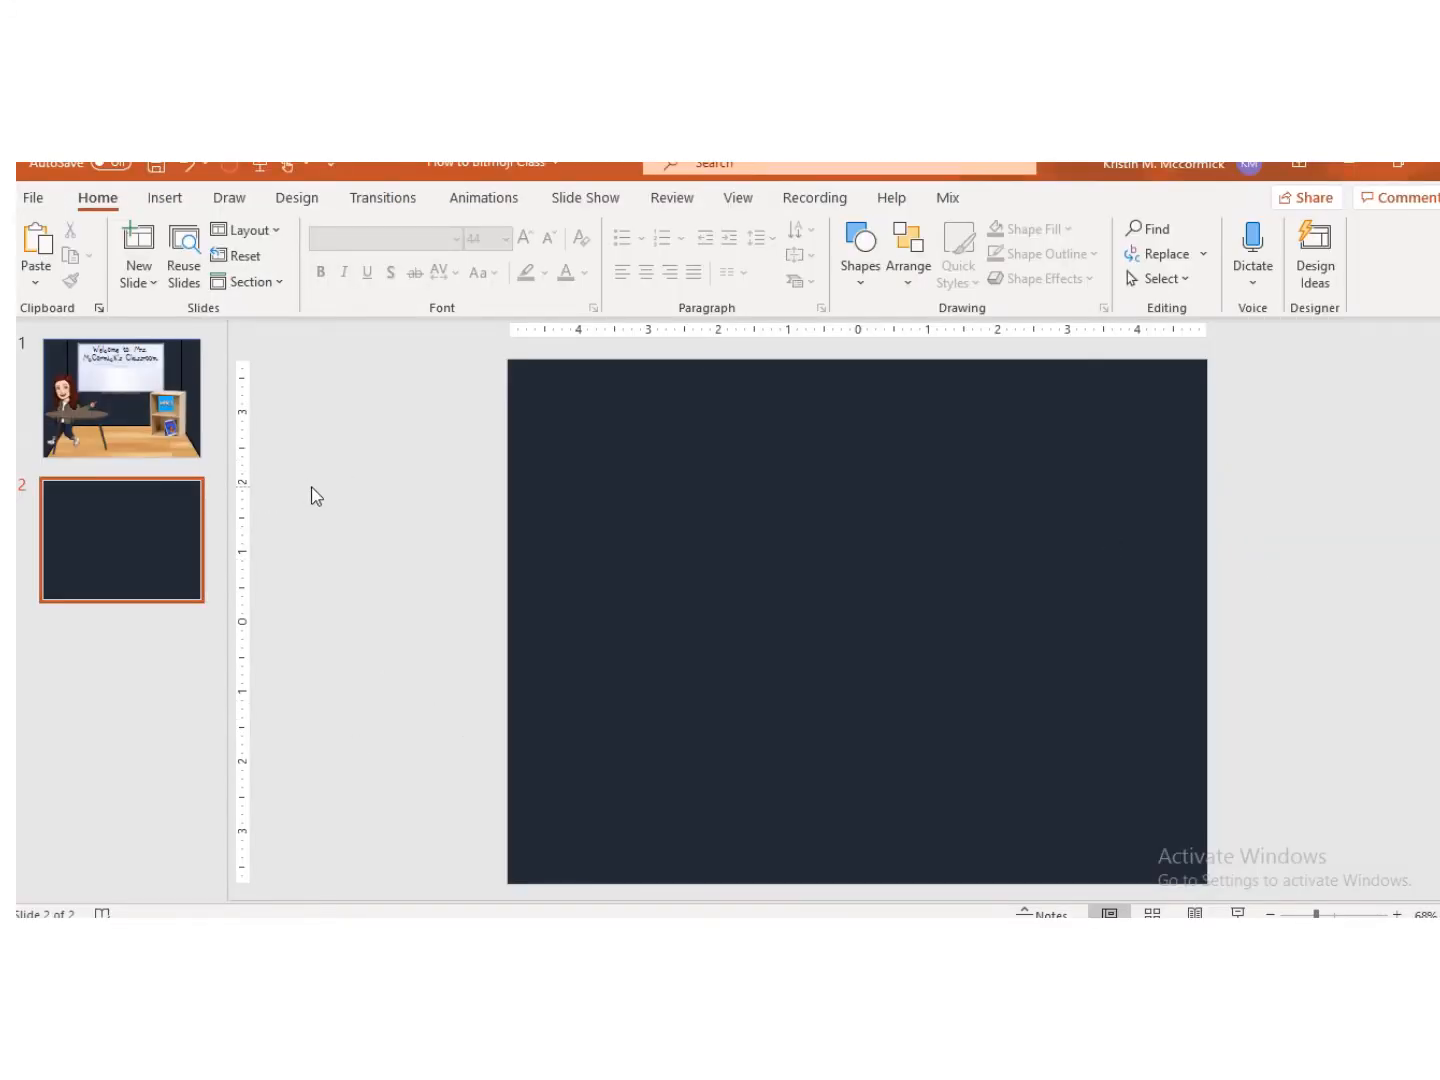
{"action": "key", "text": "ctrl+v"}
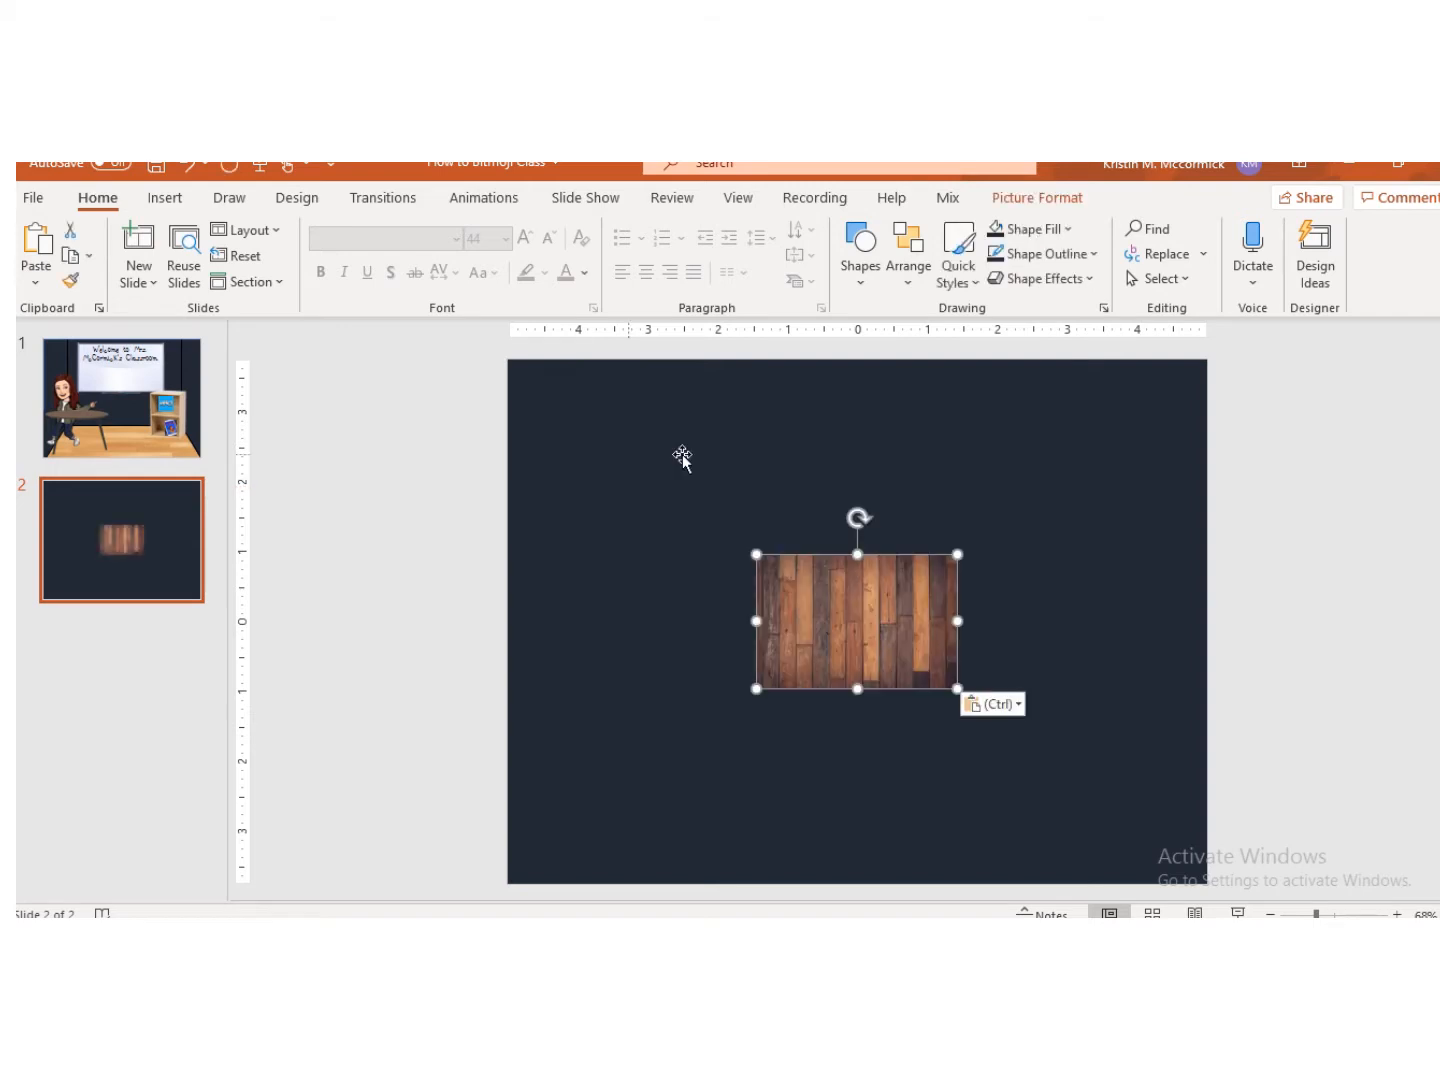
{"action": "left_click_drag", "start_coordinate": [841, 633], "coordinate": [593, 823]}
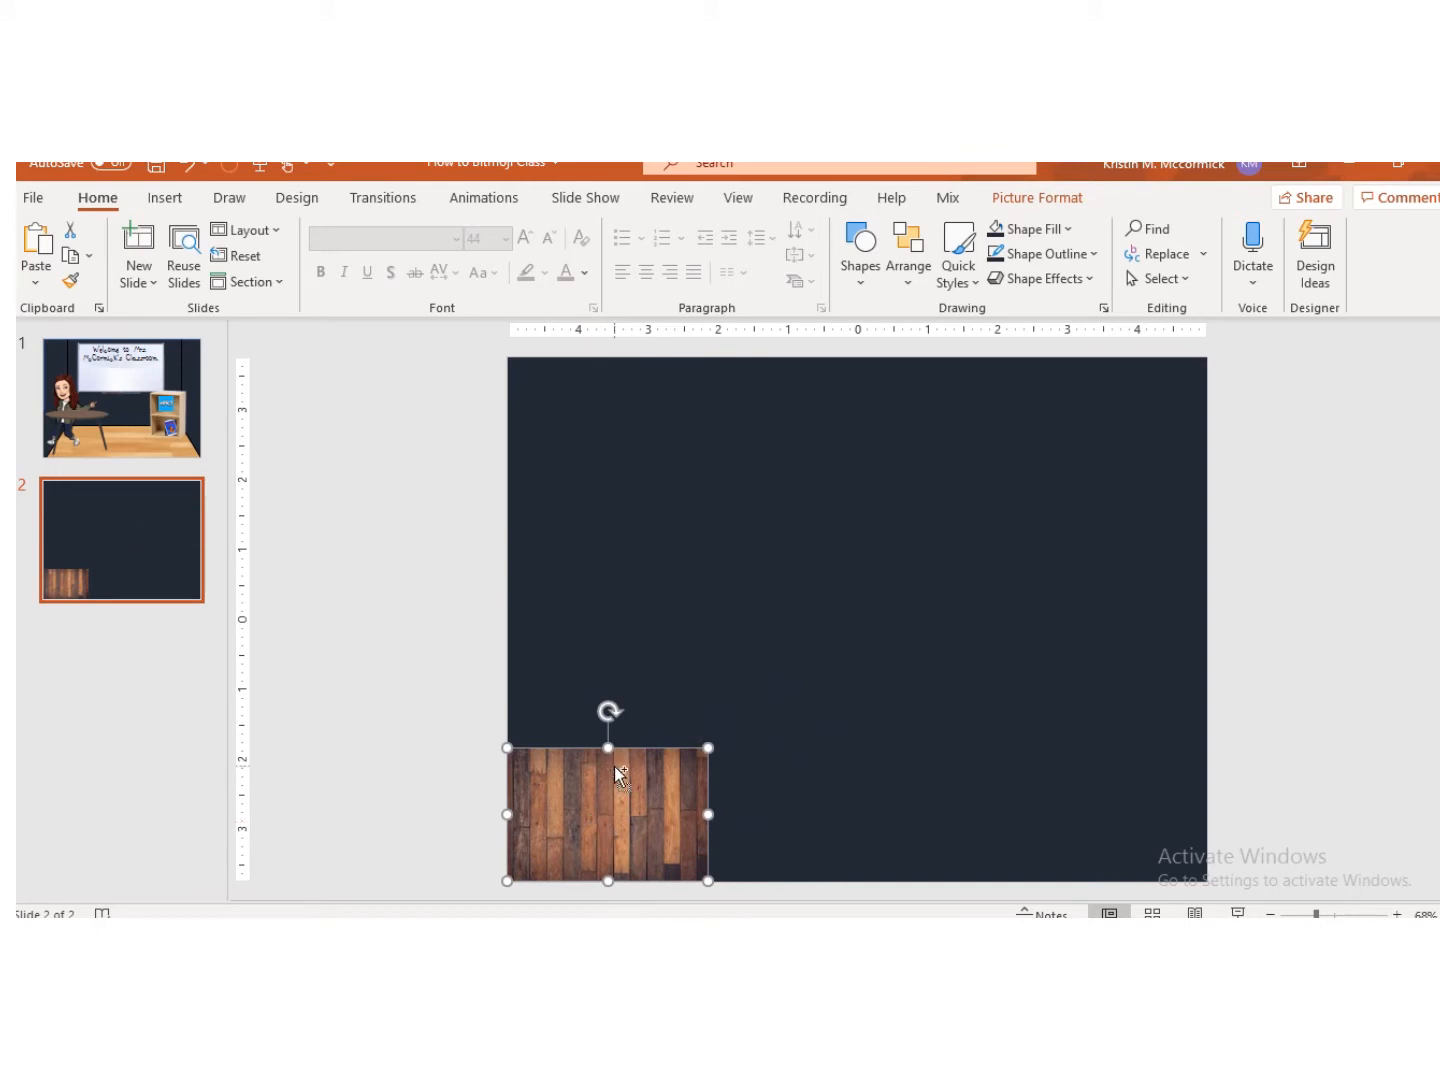
Step: Paste three more copies of the floor image and line them up side by side along the slide's bottom edge
{"action": "key", "text": "ctrl+v"}
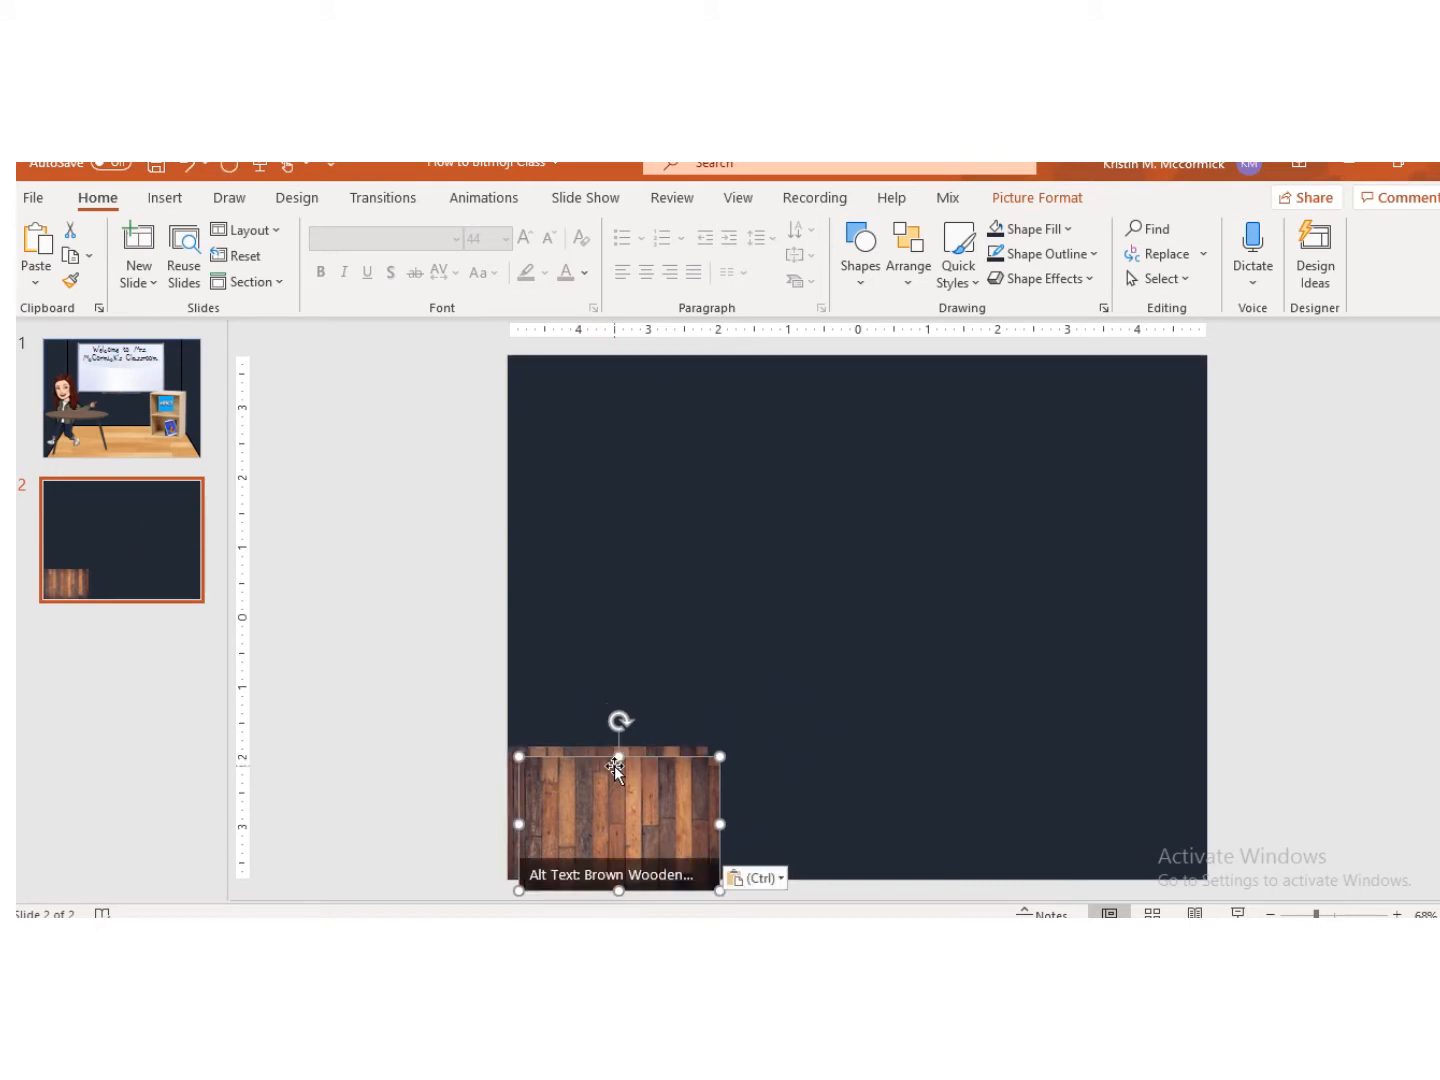
{"action": "left_click_drag", "start_coordinate": [679, 821], "coordinate": [871, 815]}
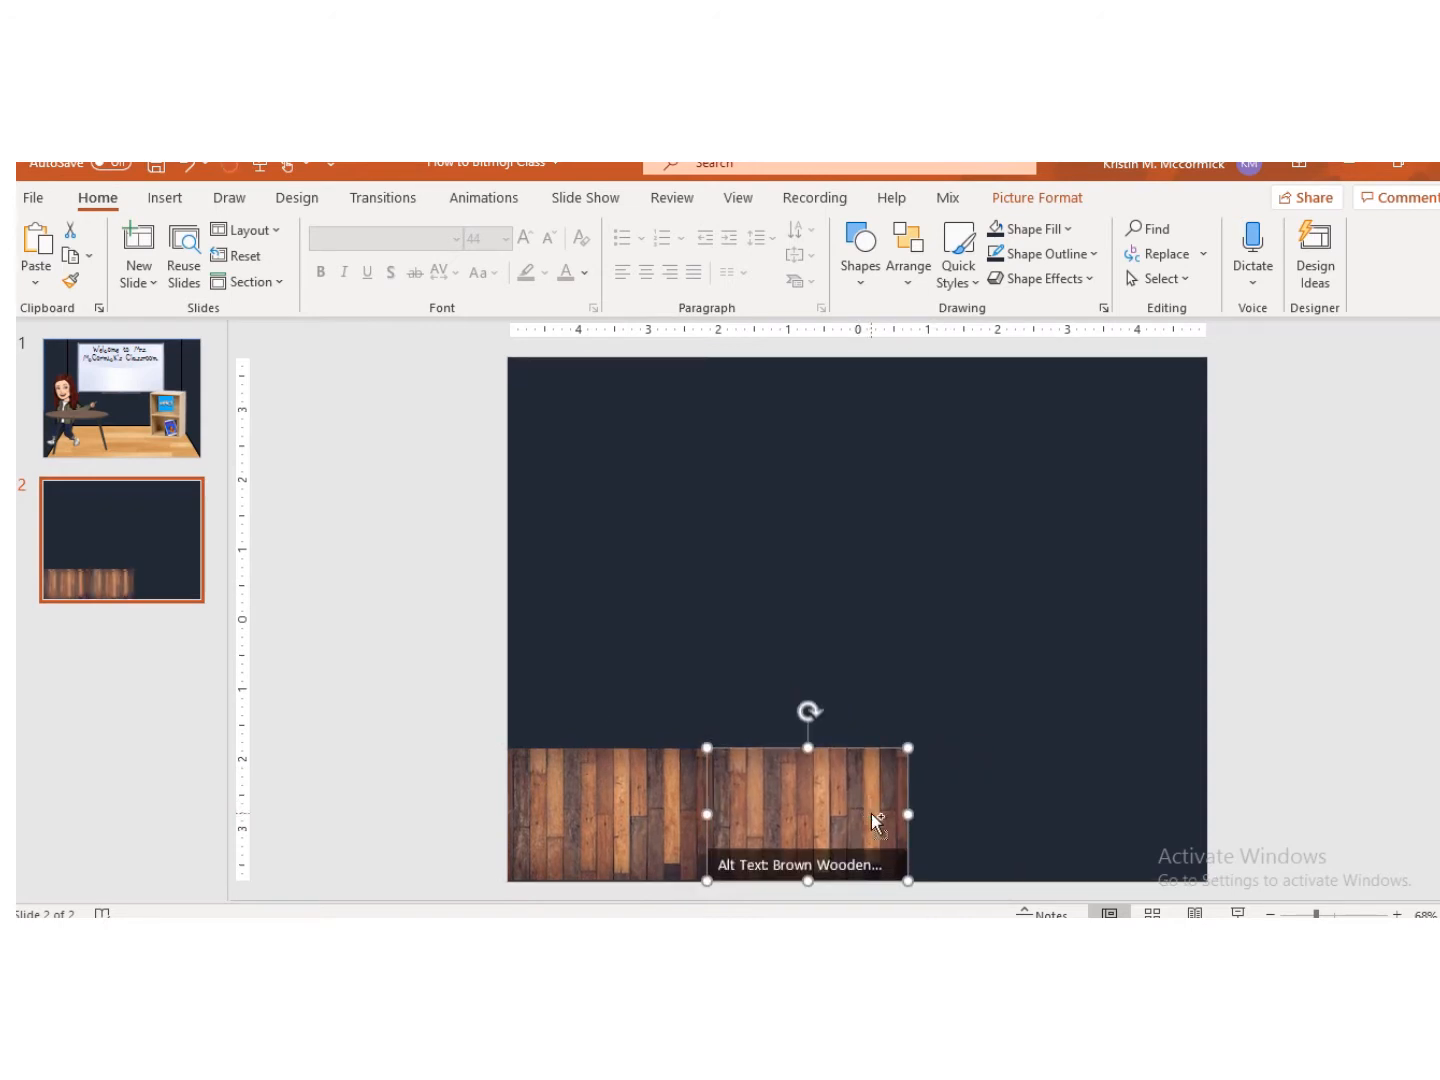
{"action": "key", "text": "ctrl+v"}
{"action": "left_click_drag", "start_coordinate": [578, 808], "coordinate": [960, 797]}
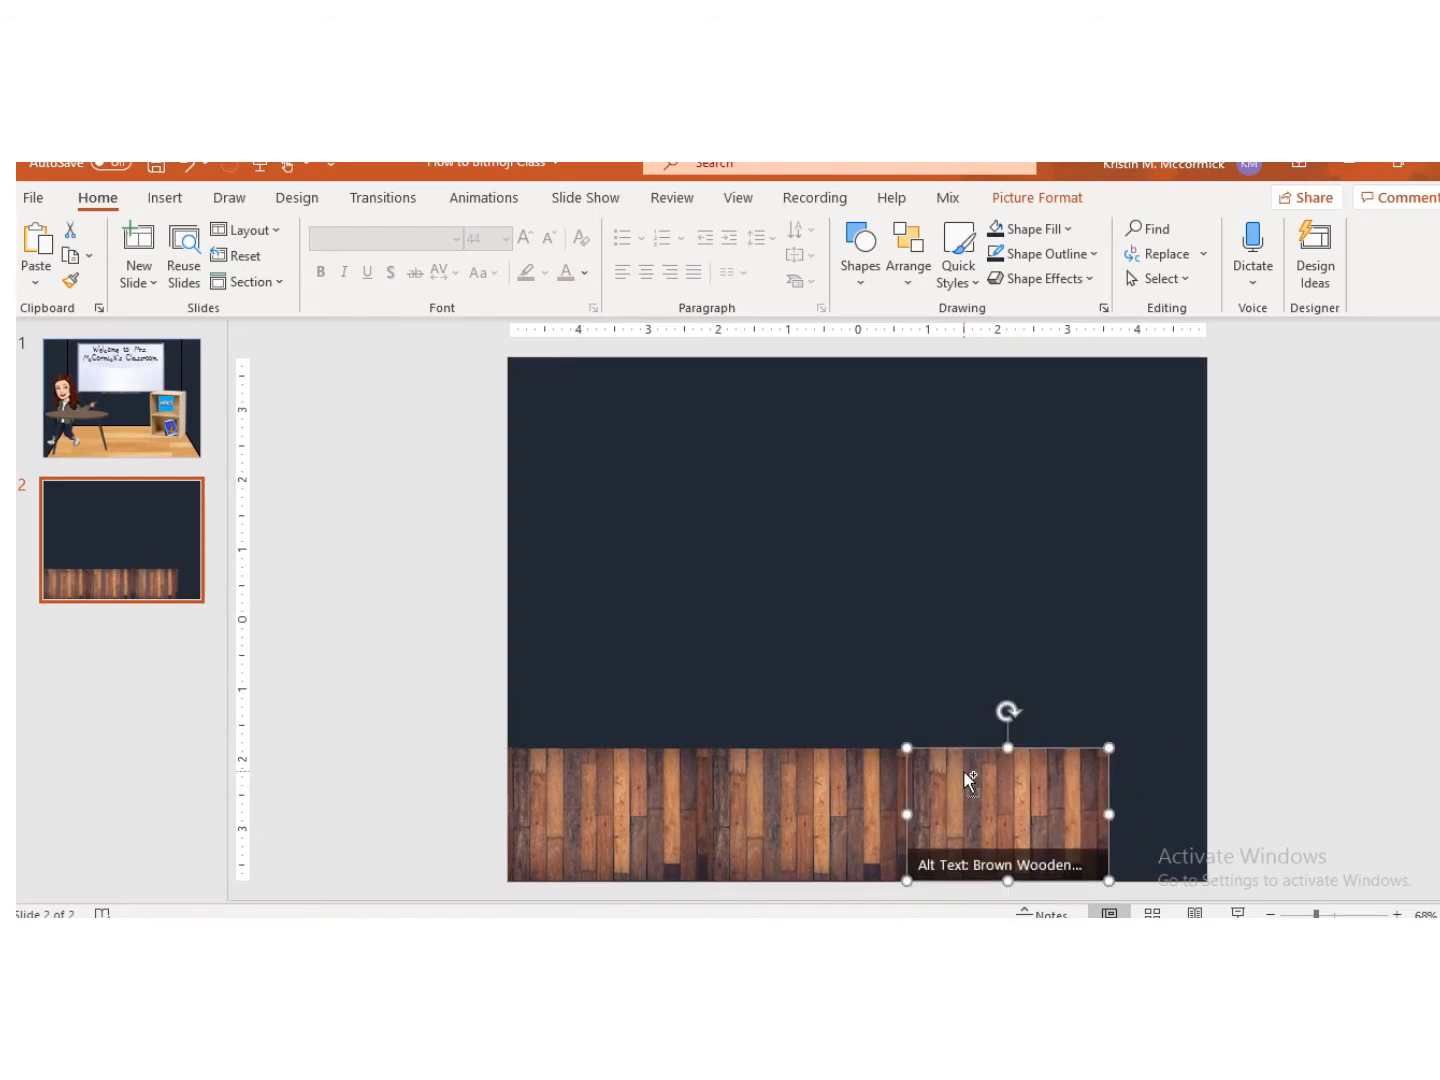
{"action": "key", "text": "ctrl+v"}
{"action": "left_click_drag", "start_coordinate": [661, 823], "coordinate": [1227, 812]}
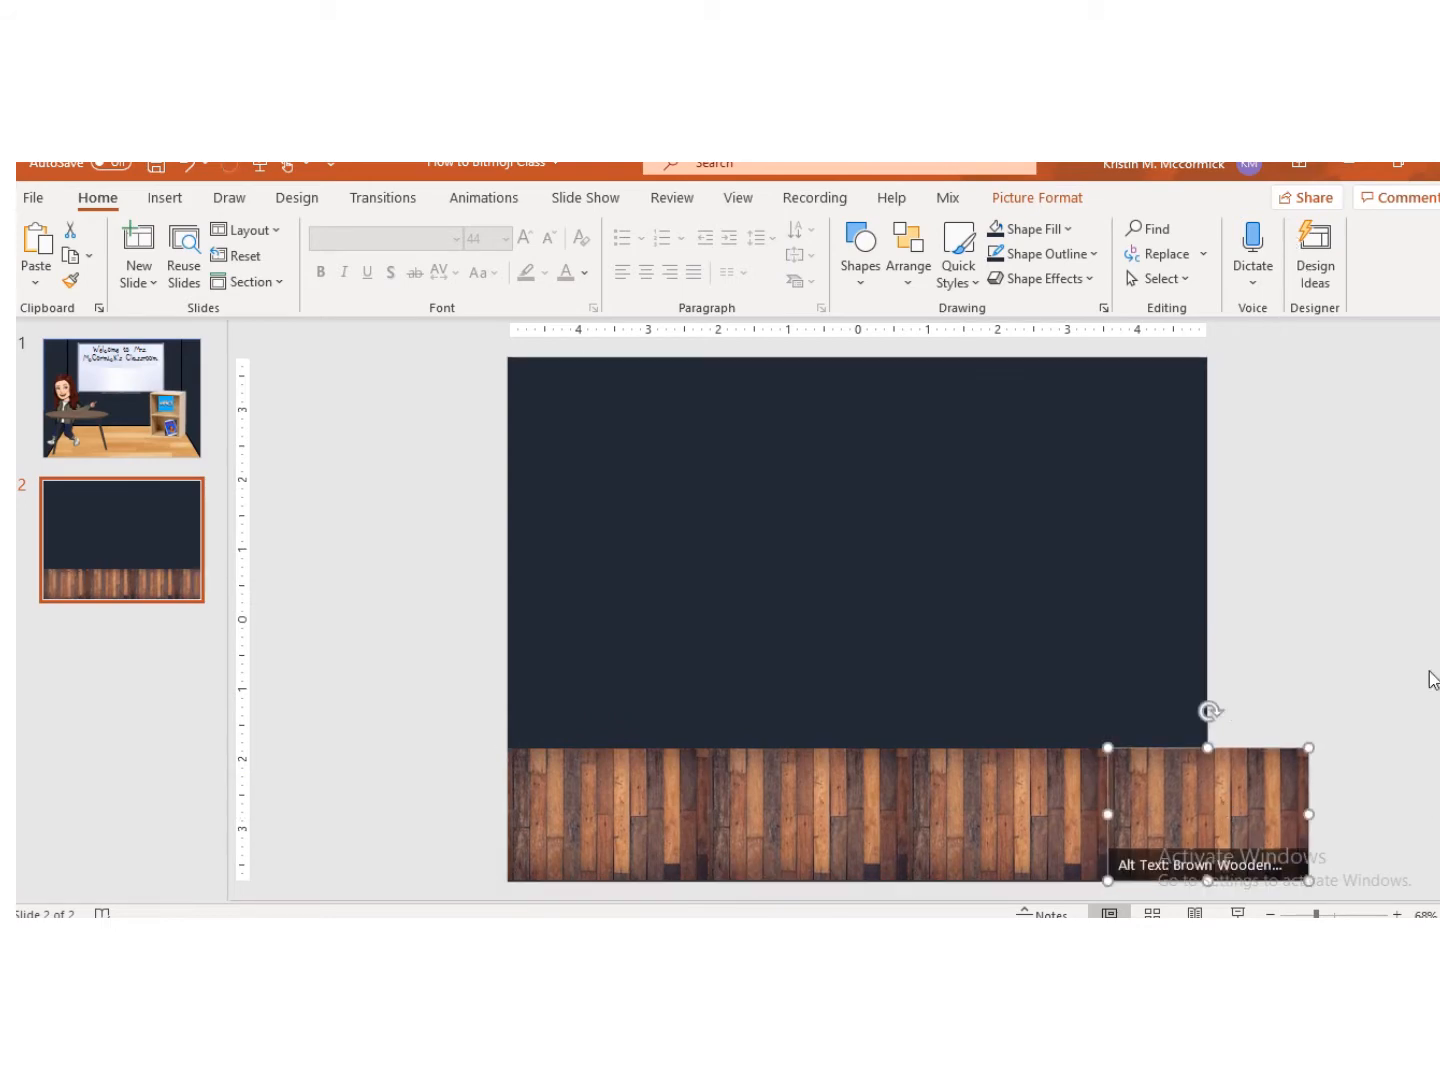
Step: Crop the rightmost floor image to about 1.41" wide so it ends at the slide's right edge
{"action": "left_click", "coordinate": [1065, 200]}
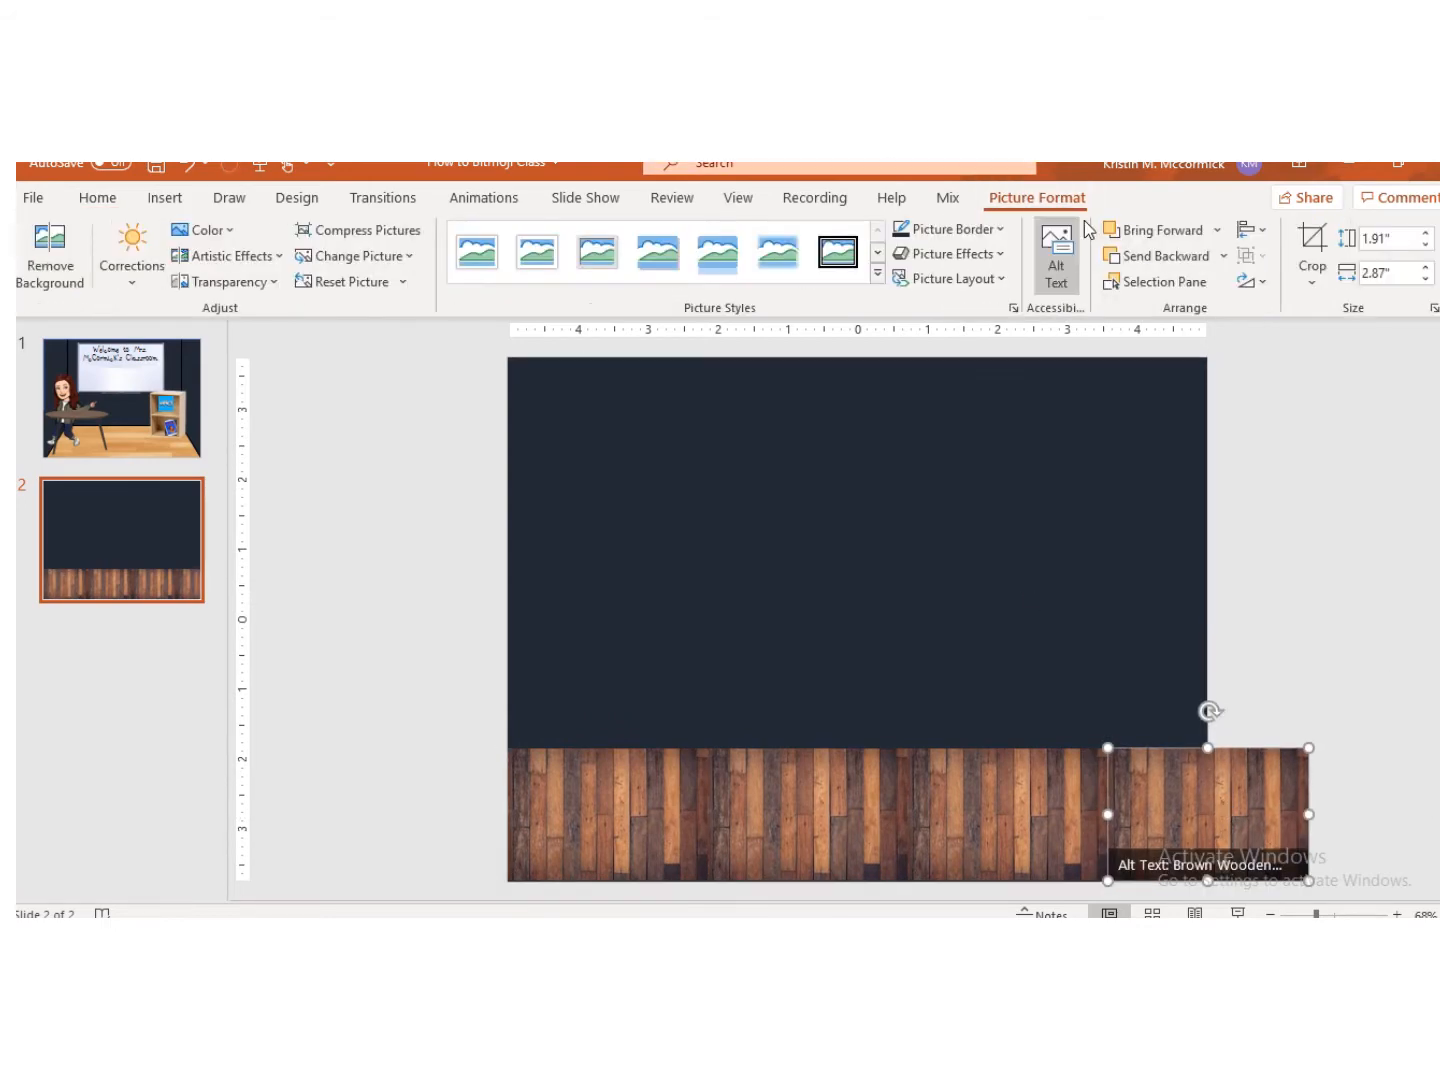
{"action": "left_click", "coordinate": [1311, 245]}
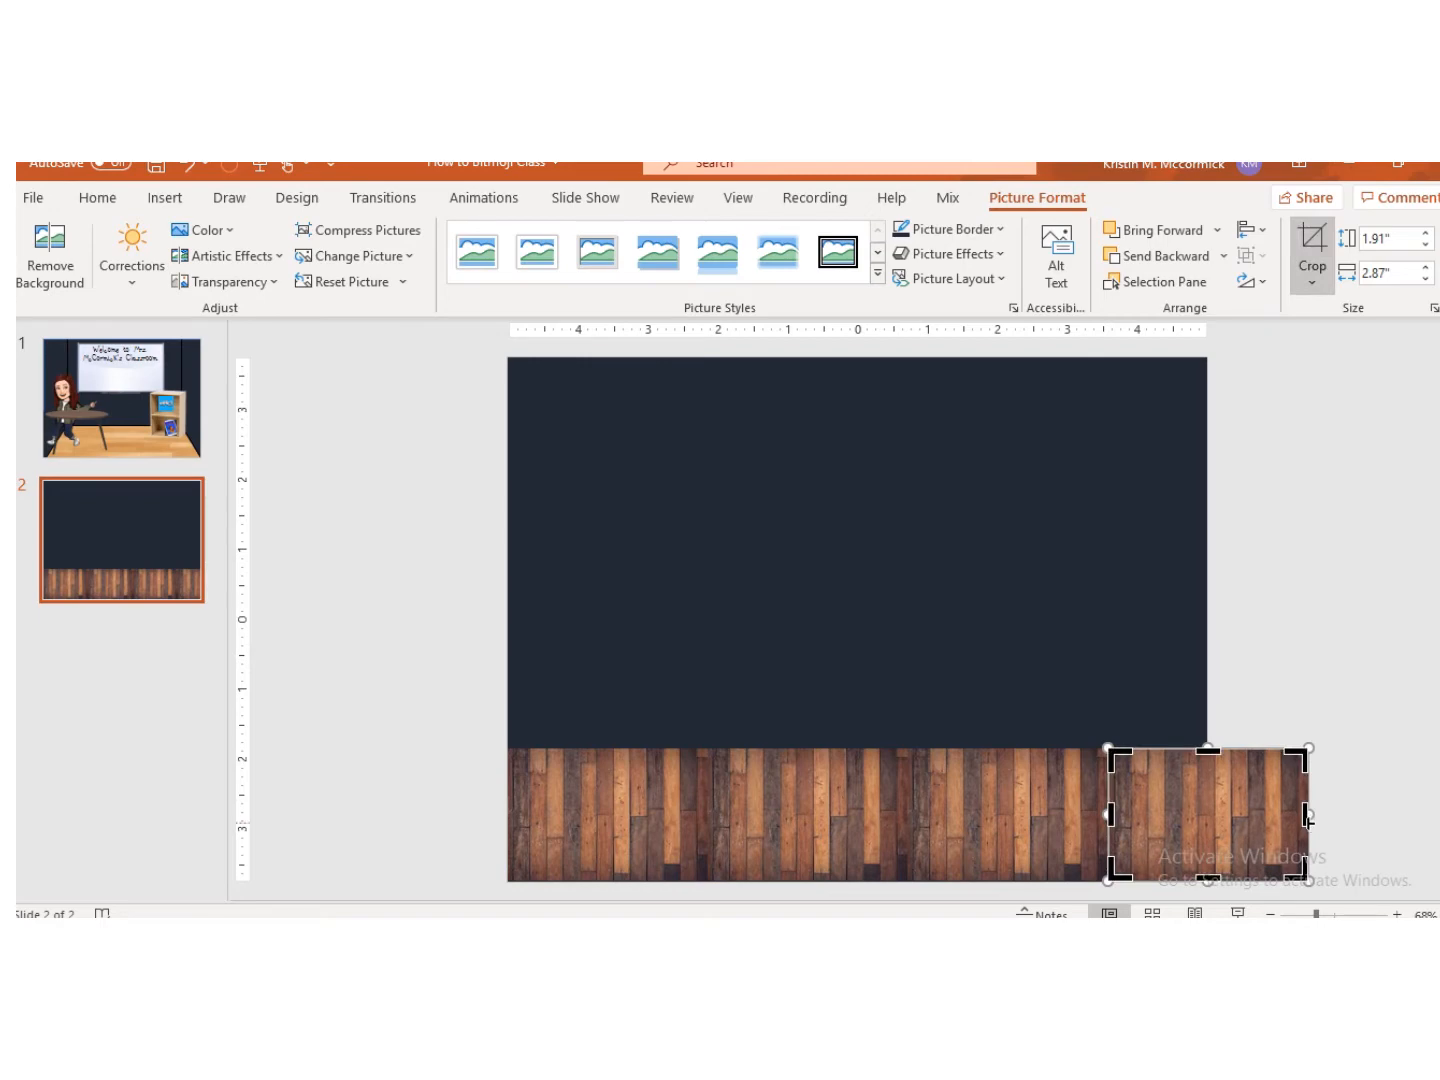
{"action": "left_click_drag", "start_coordinate": [1308, 818], "coordinate": [1211, 800]}
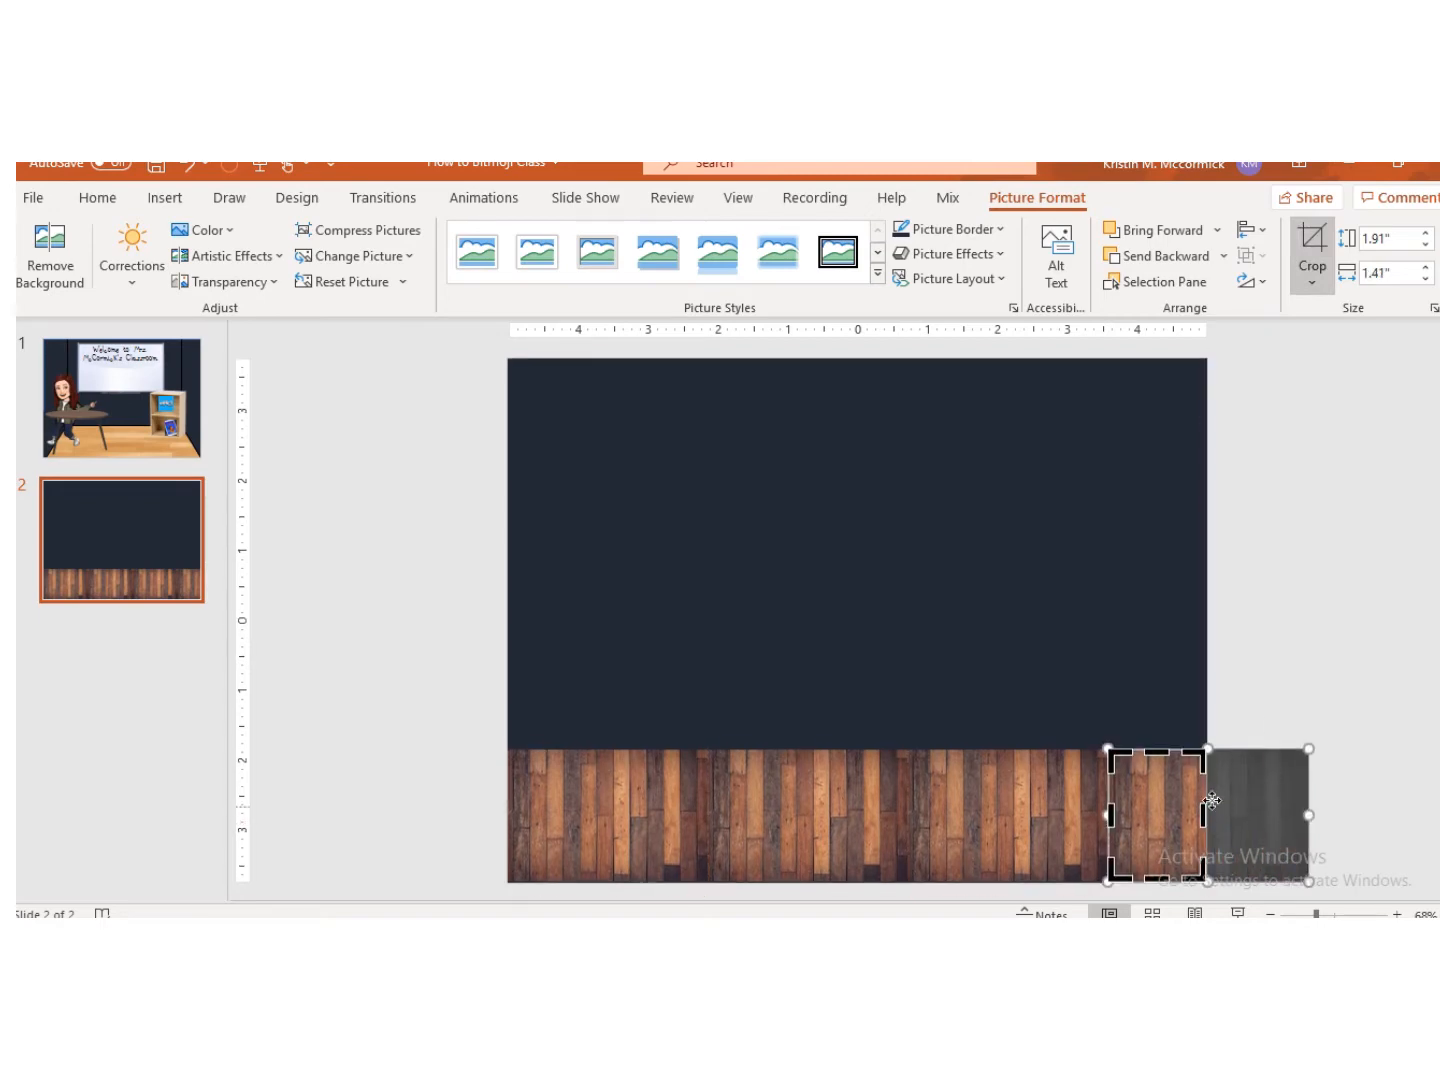
{"action": "left_click", "coordinate": [1309, 245]}
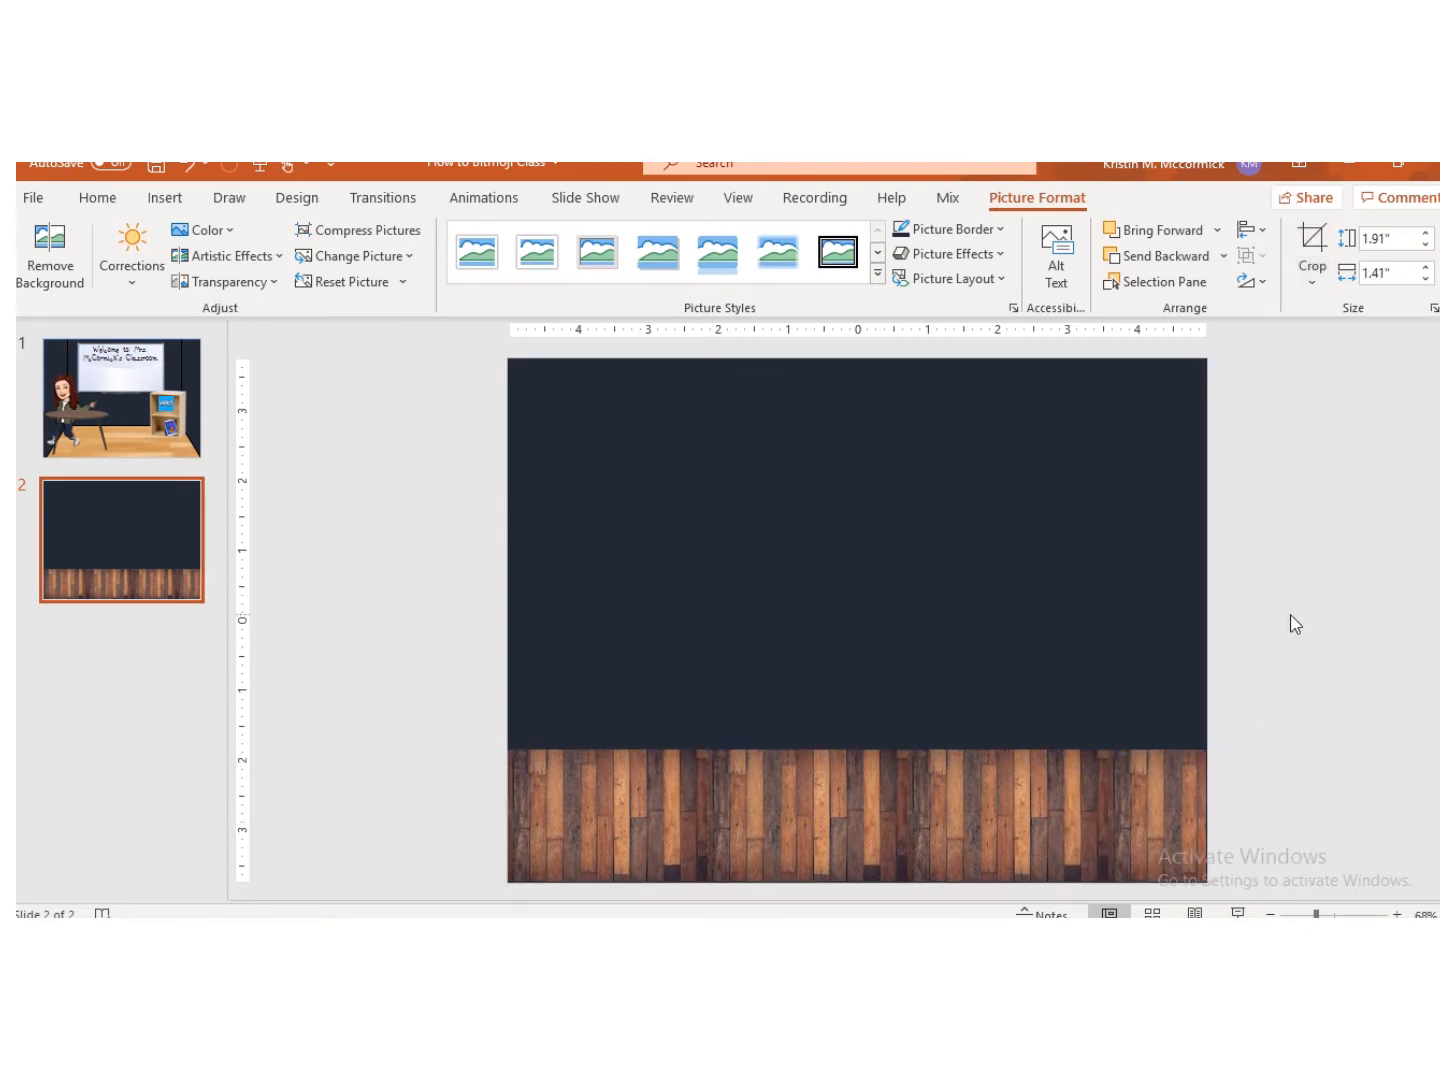
{"action": "left_click", "coordinate": [1290, 624]}
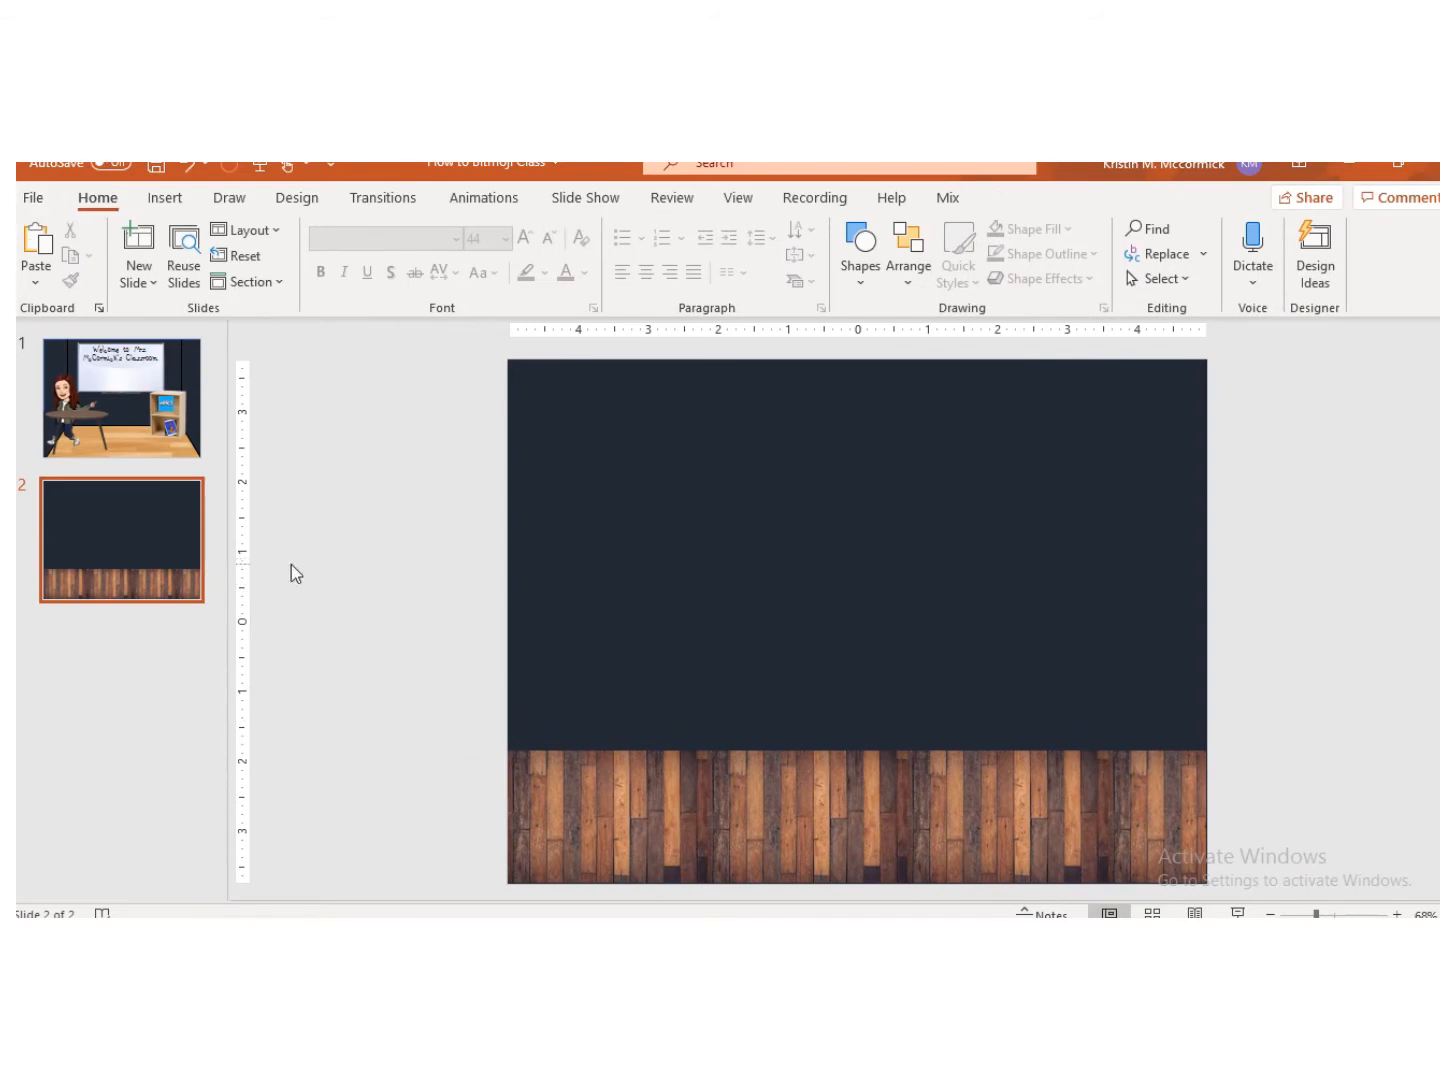
Step: Draw a straight horizontal line across the slide where the wall meets the floor
{"action": "left_click", "coordinate": [166, 196]}
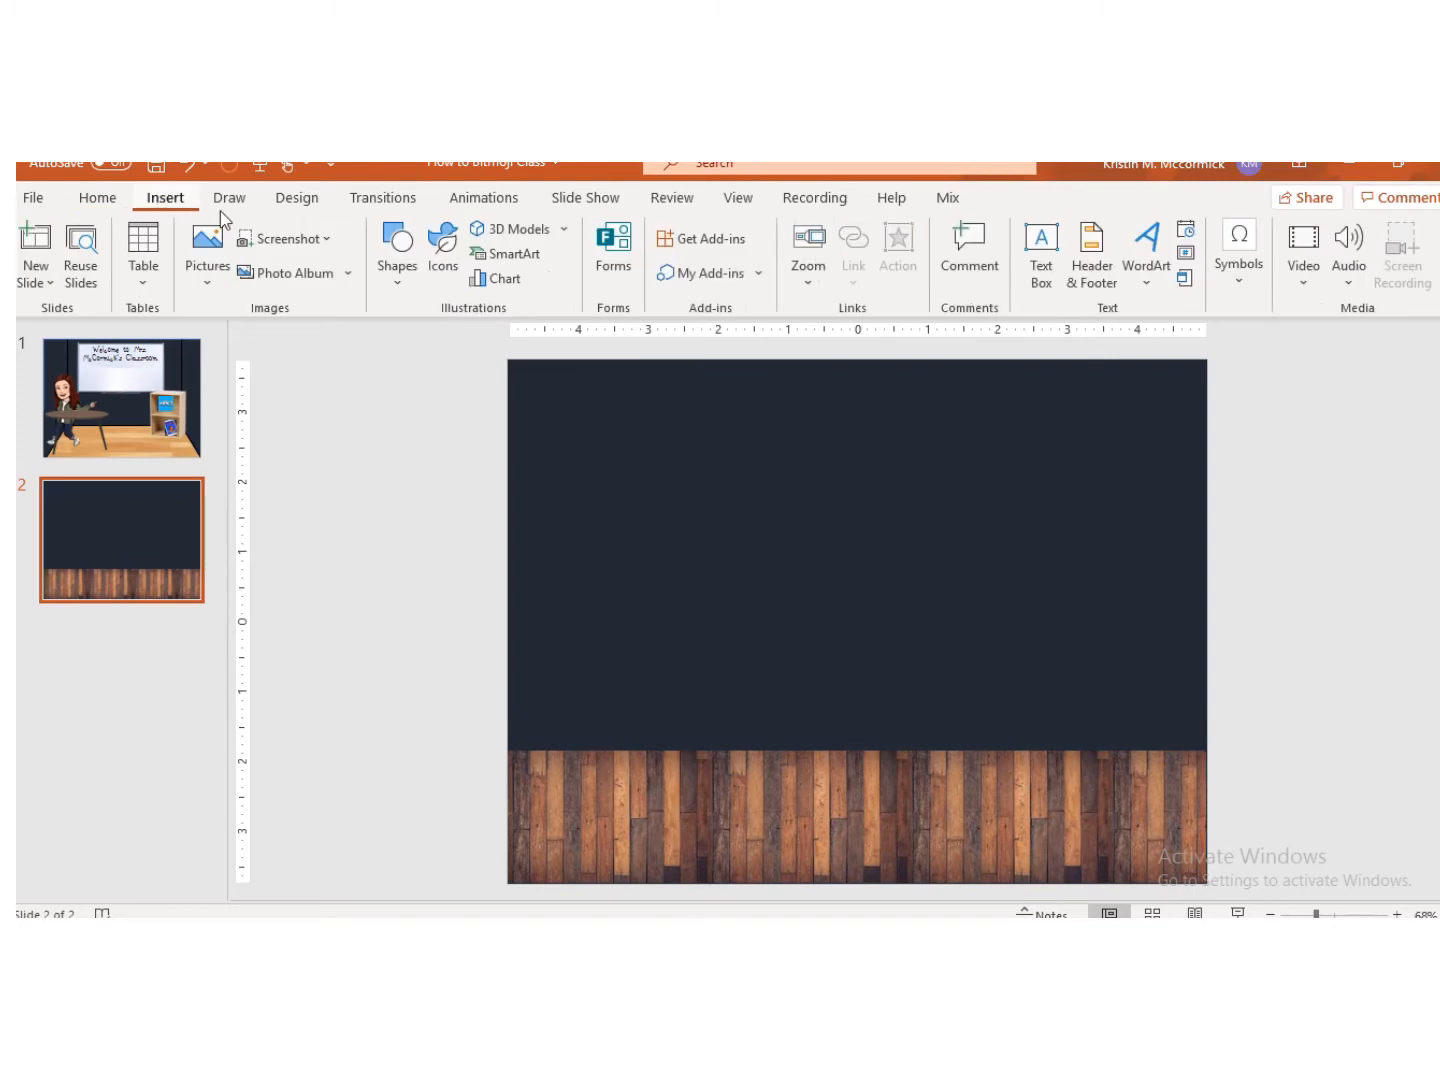
{"action": "left_click", "coordinate": [409, 273]}
{"action": "left_click", "coordinate": [400, 331]}
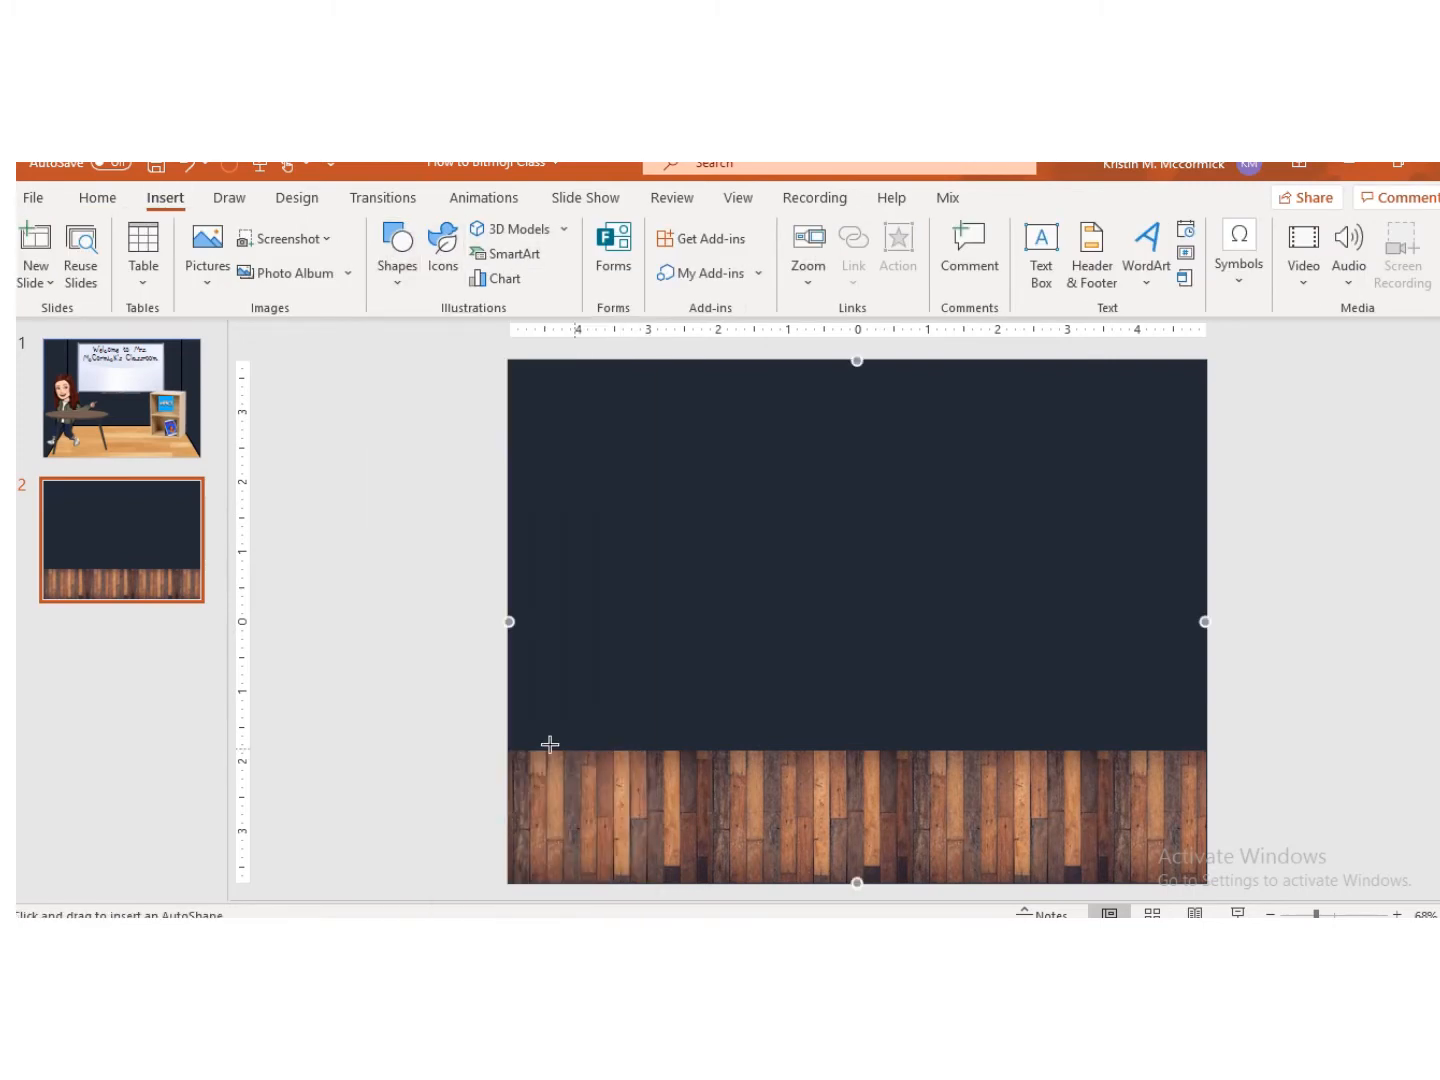
{"action": "mouse_move", "coordinate": [509, 749]}
{"action": "left_mouse_down"}
{"action": "mouse_move", "coordinate": [923, 771]}
{"action": "mouse_move", "coordinate": [1208, 751]}
{"action": "left_mouse_up"}
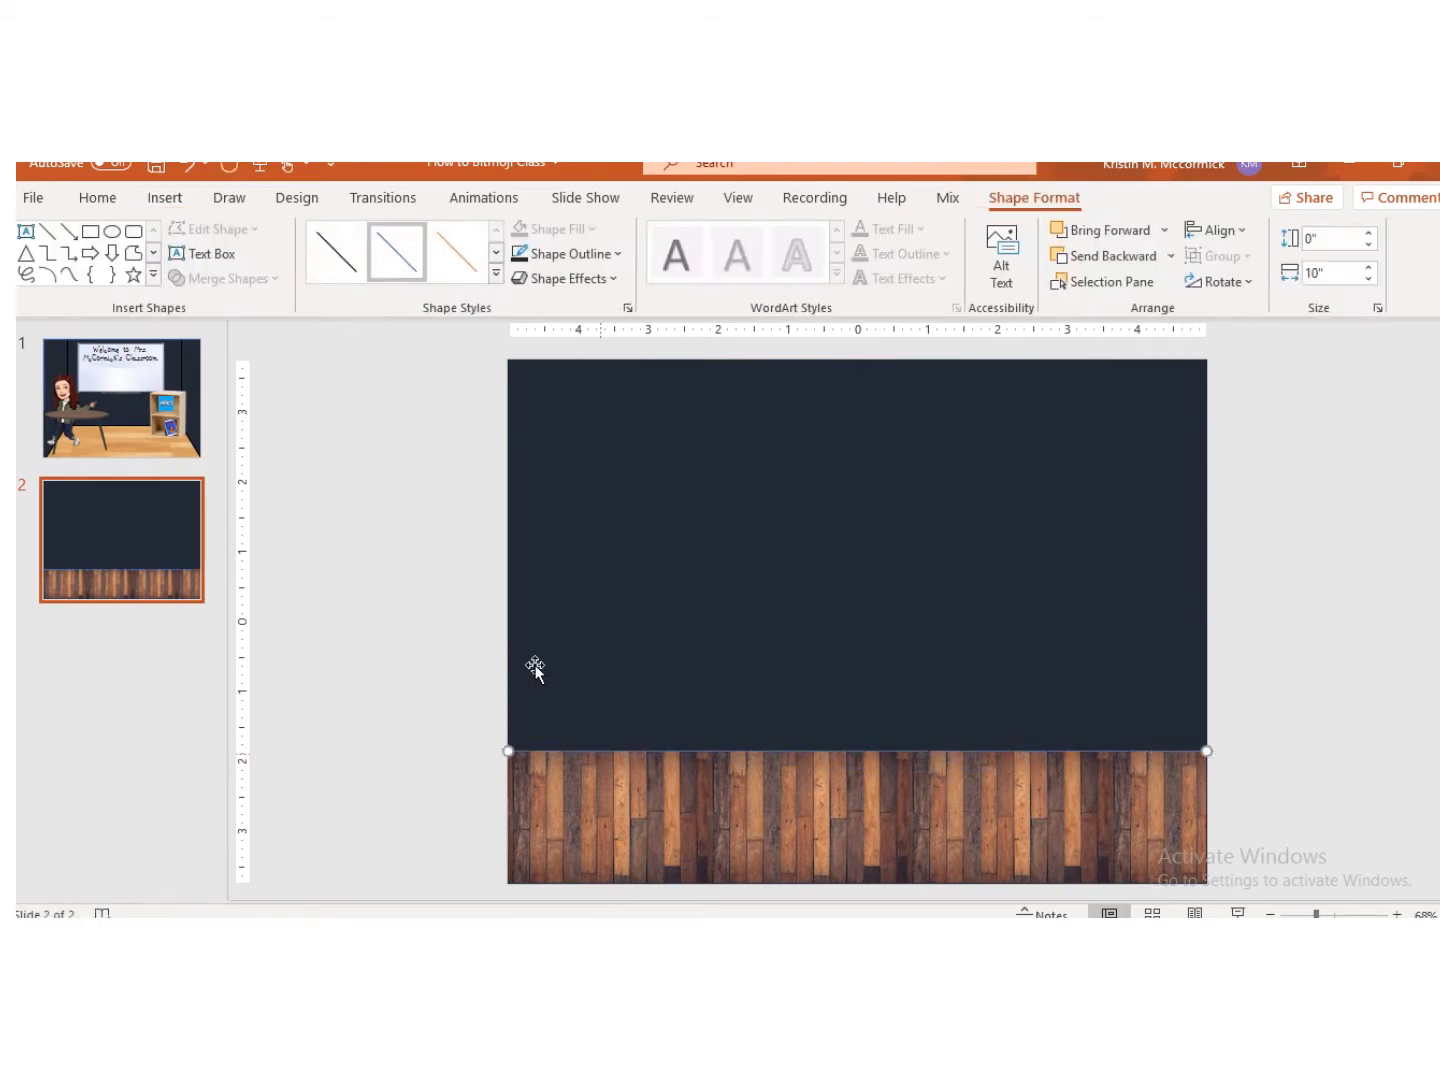
Step: Set the line's outline weight to 3 pt and its outline colour to black
{"action": "left_click", "coordinate": [575, 254]}
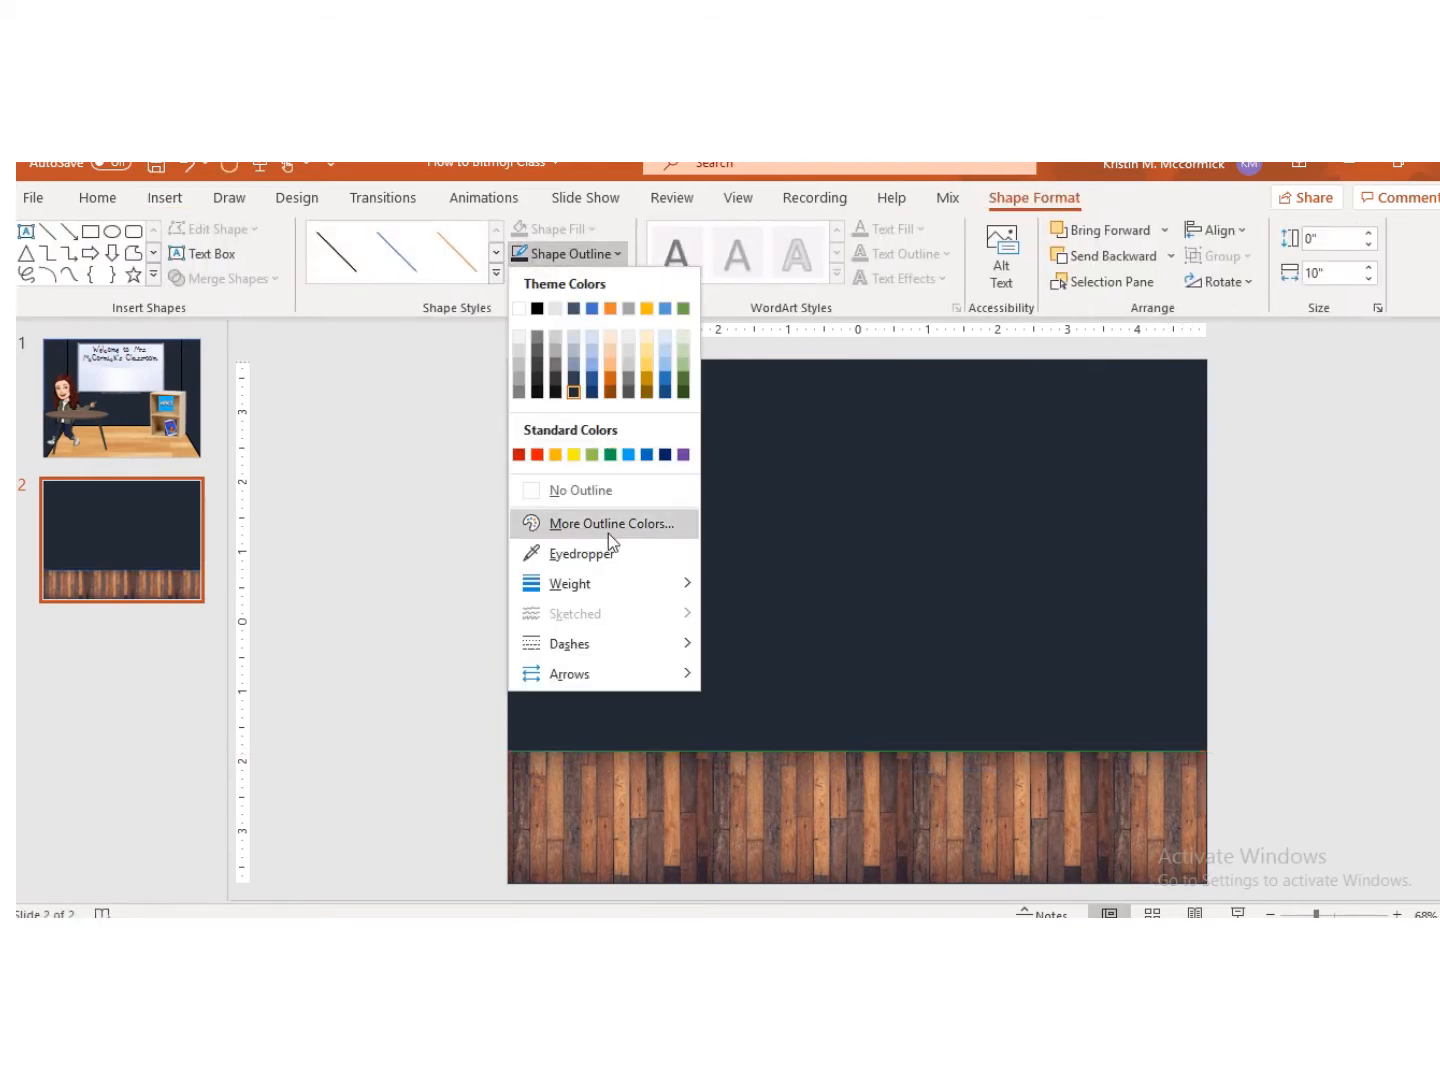
{"action": "mouse_move", "coordinate": [627, 585]}
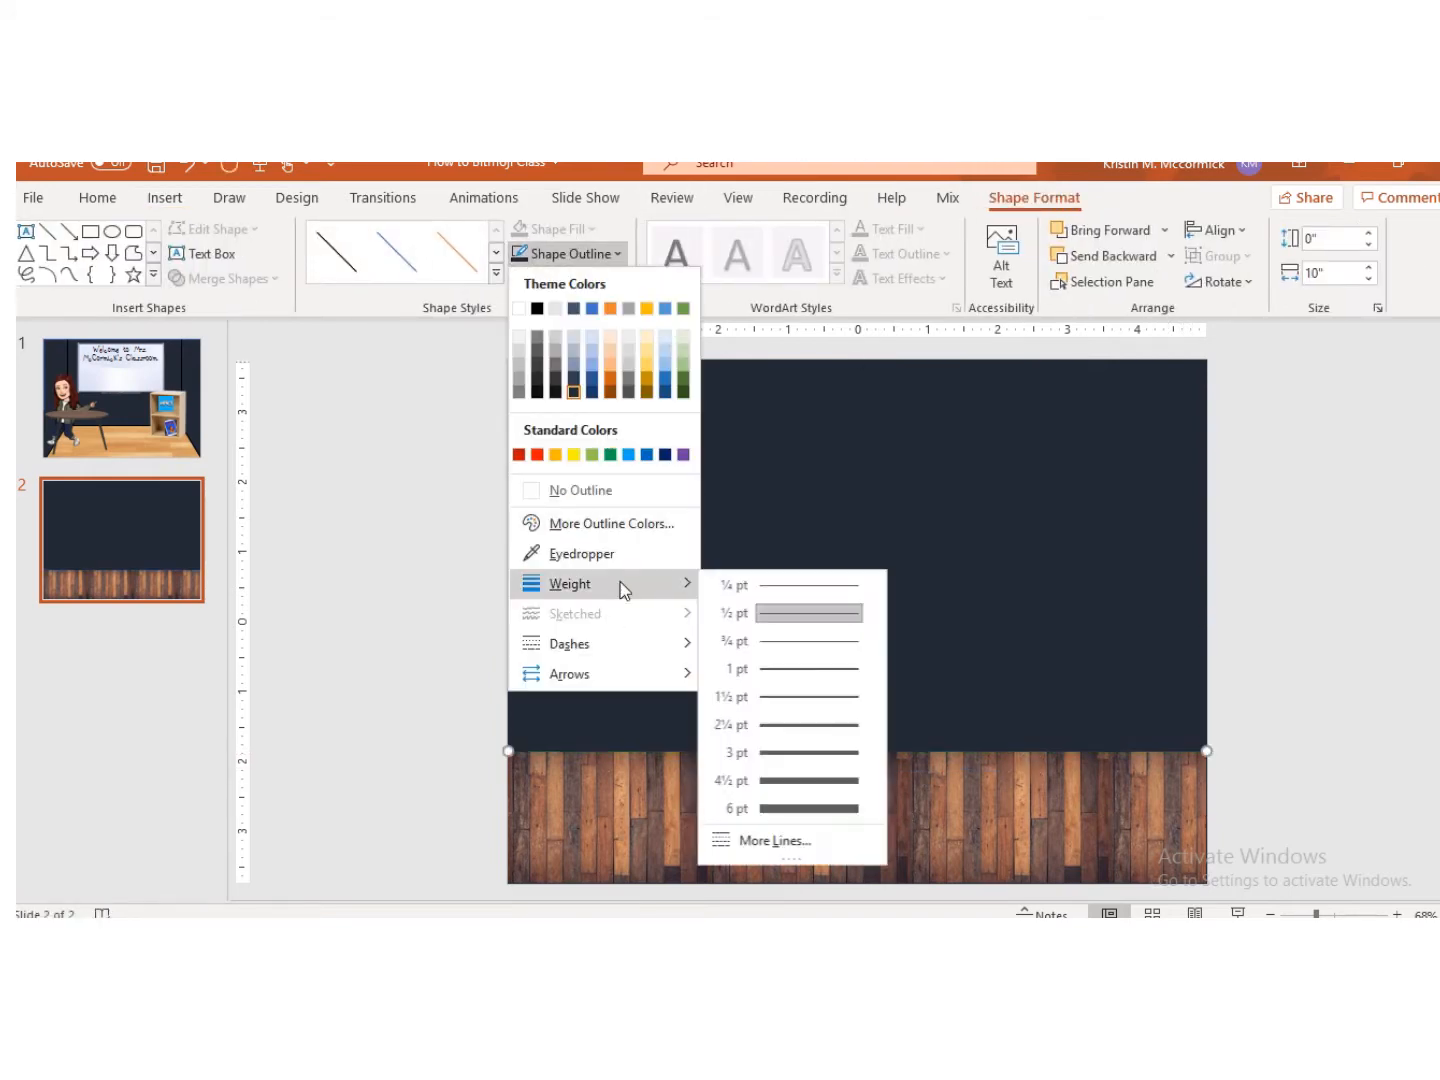
{"action": "left_click", "coordinate": [810, 762]}
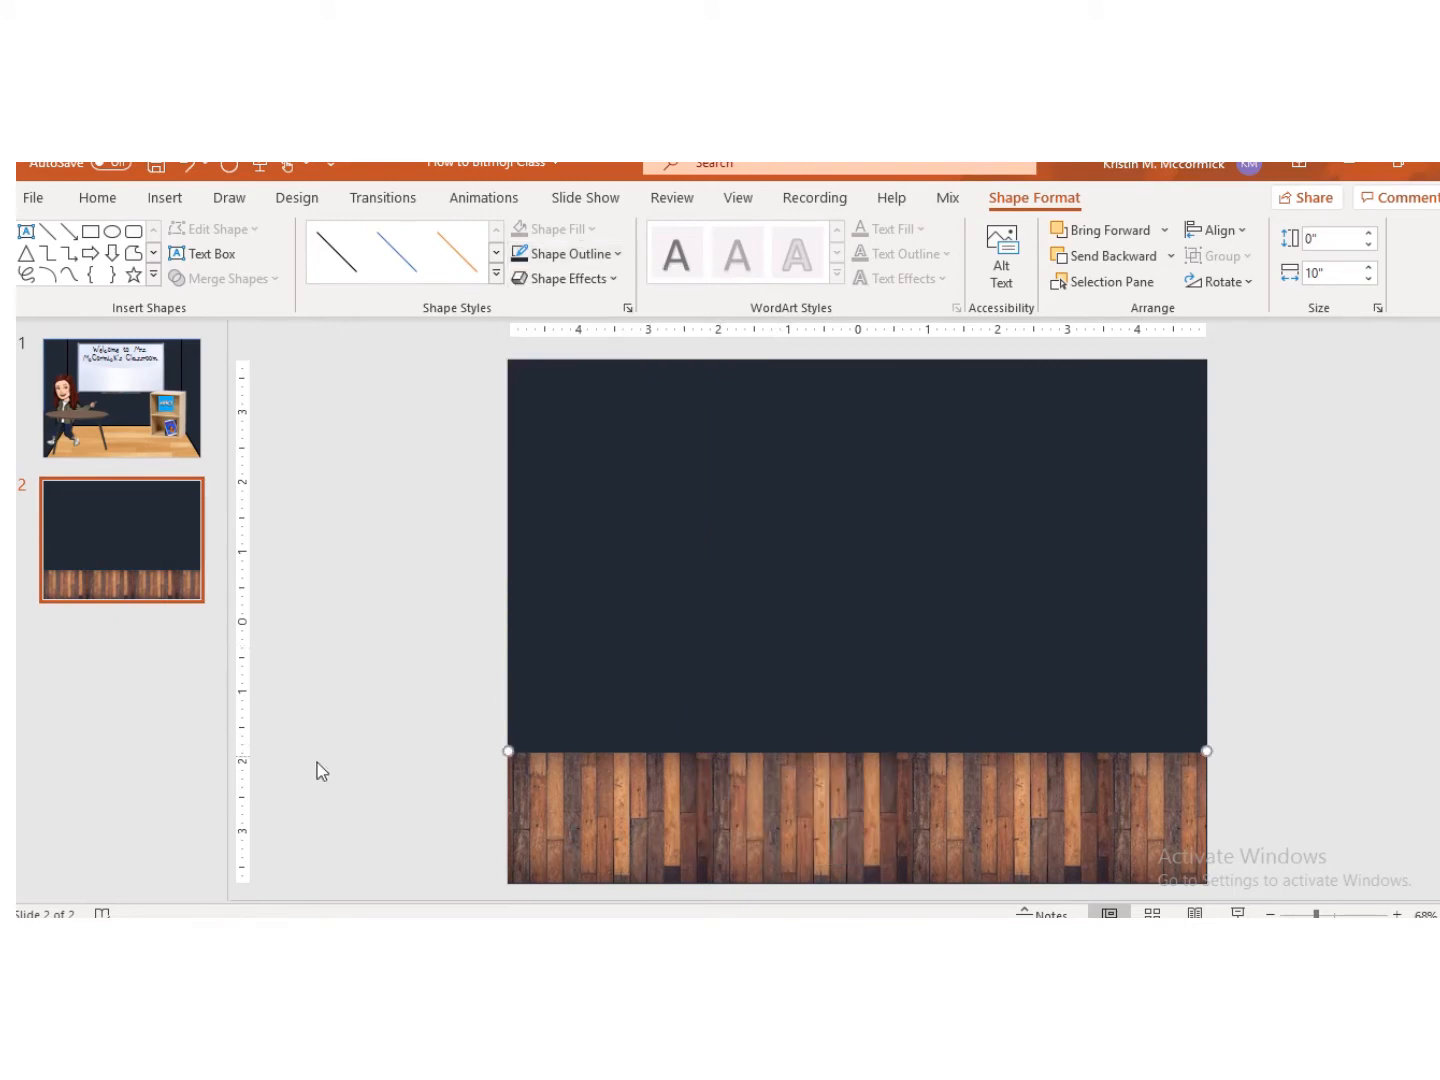
{"action": "left_click_drag", "start_coordinate": [526, 743], "coordinate": [522, 750]}
{"action": "left_click", "coordinate": [568, 254]}
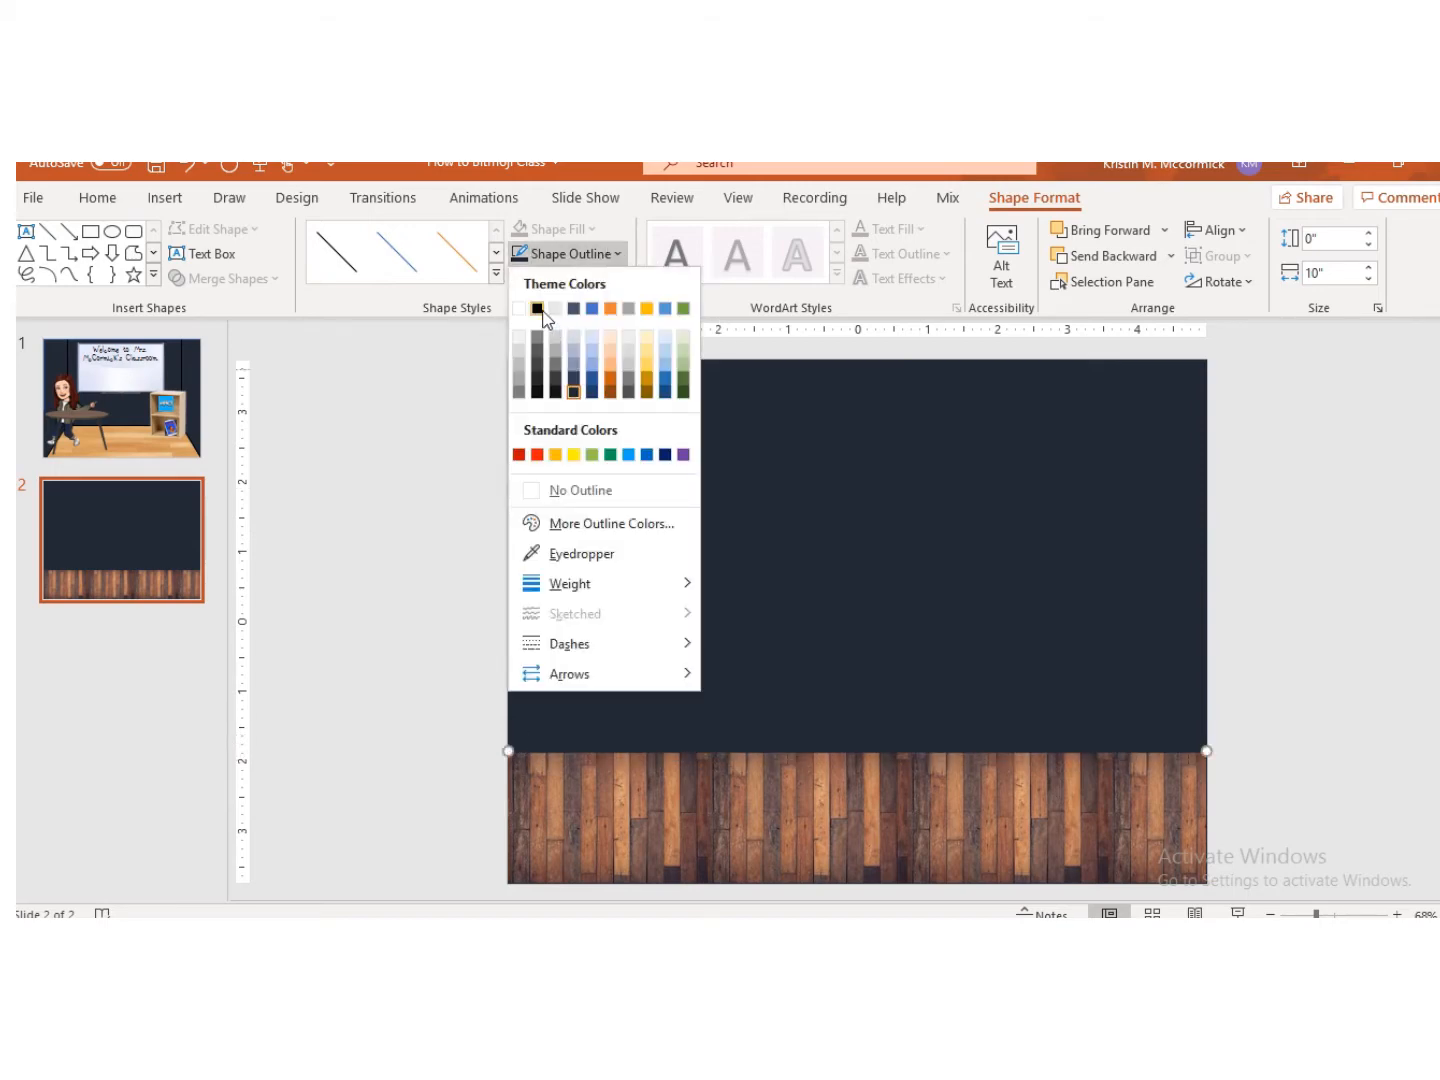
{"action": "left_click", "coordinate": [538, 310]}
{"action": "left_click", "coordinate": [1280, 632]}
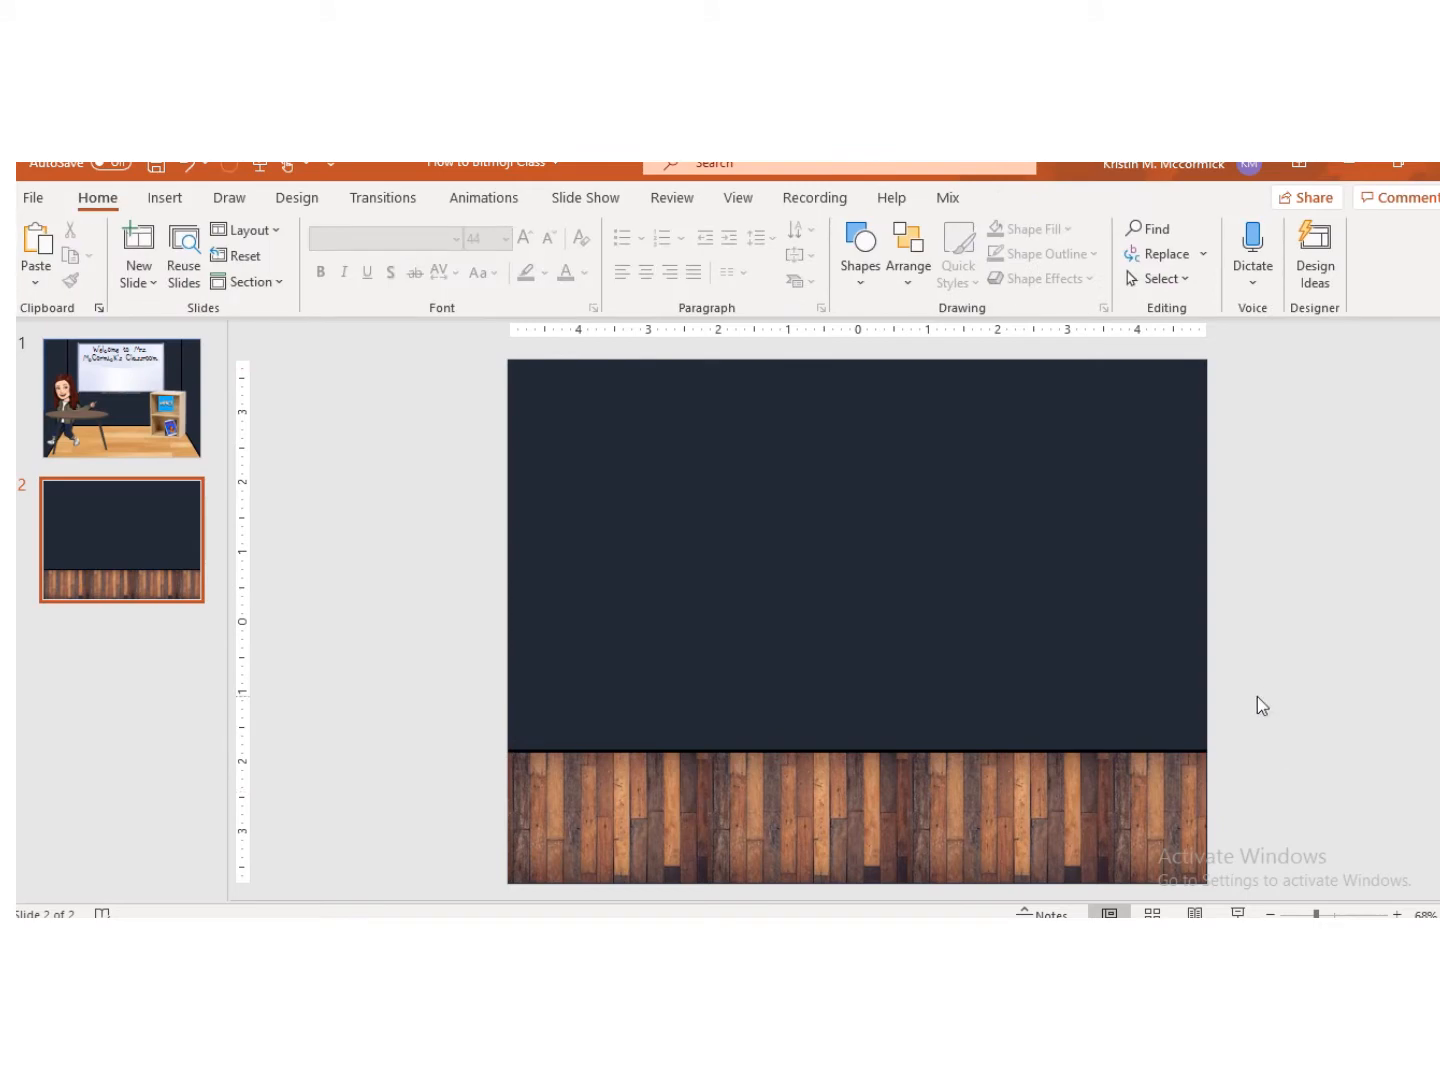
Step: Copy the line and reshape the copy into a vertical line about 5.56" tall near the slide's left edge
{"action": "left_click", "coordinate": [687, 748]}
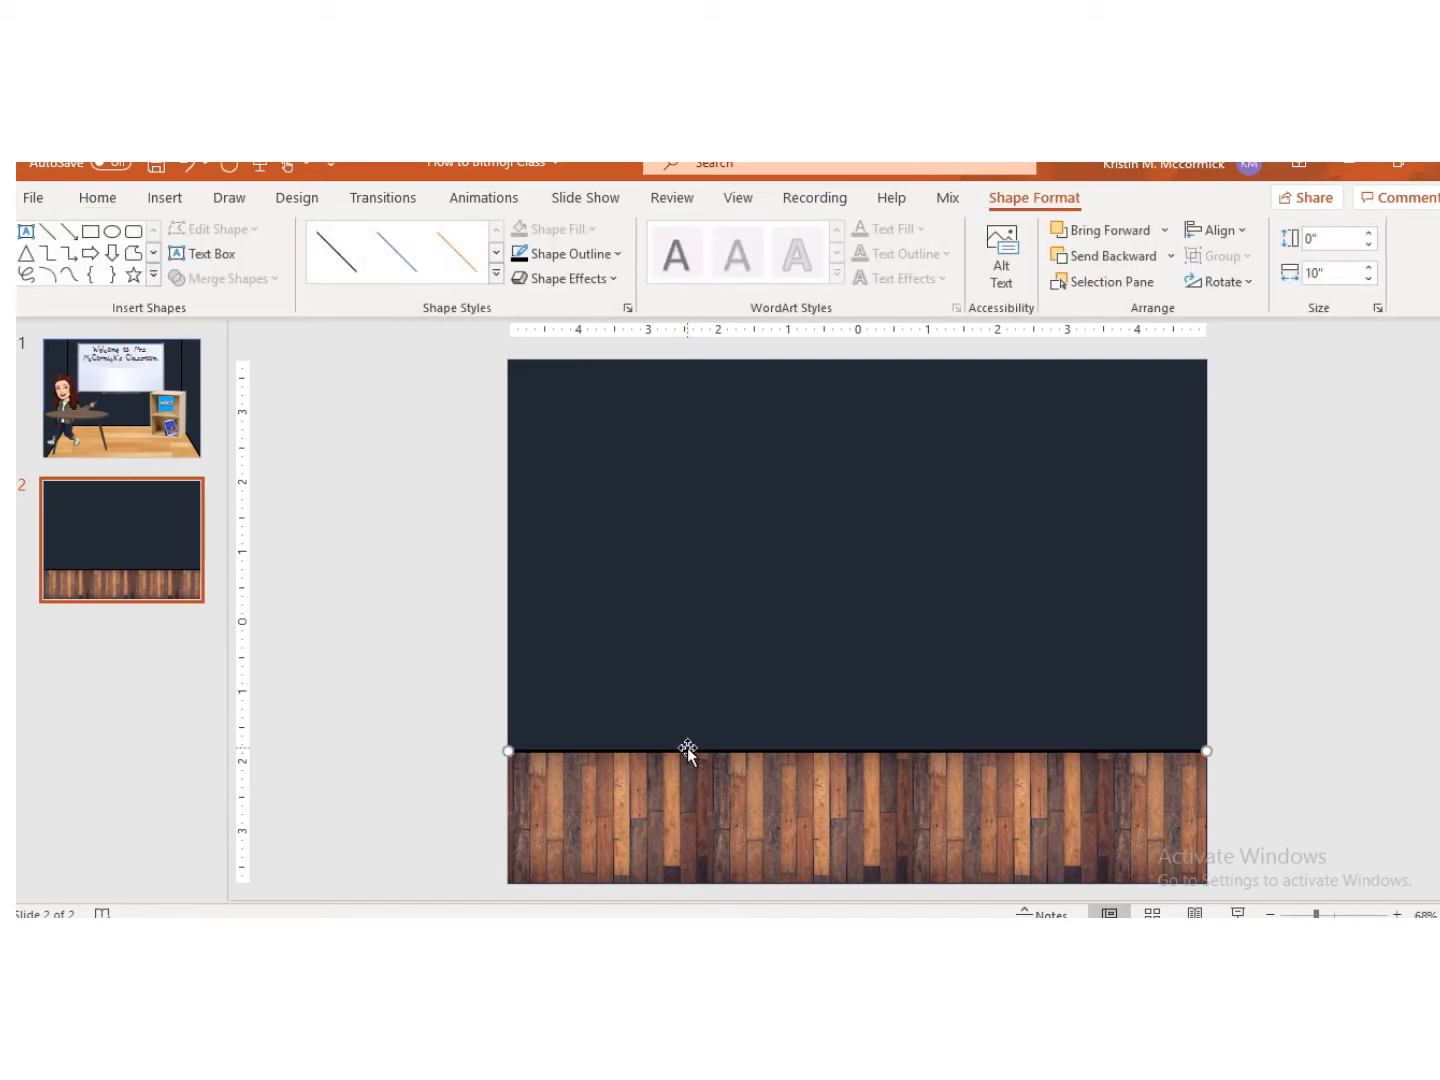
{"action": "left_click_drag", "start_coordinate": [688, 747], "coordinate": [810, 362]}
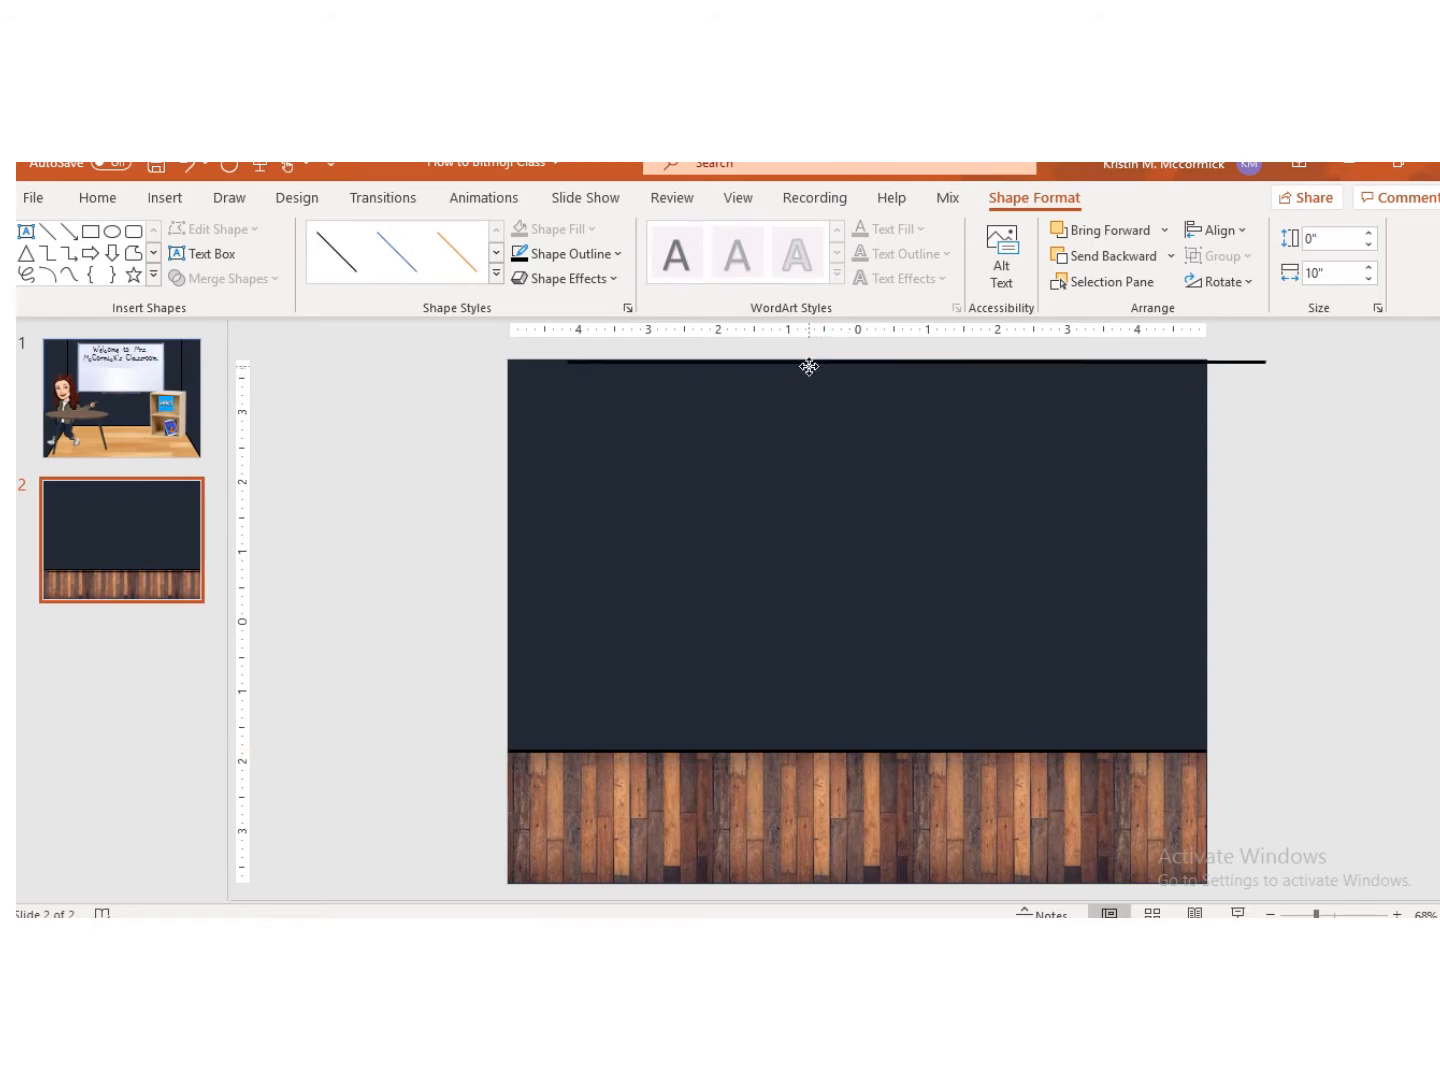
{"action": "left_click_drag", "start_coordinate": [1262, 362], "coordinate": [567, 751]}
Step: Duplicate the vertical line and position the two lines near the slide's left and right edges
{"action": "key", "text": "ctrl+d"}
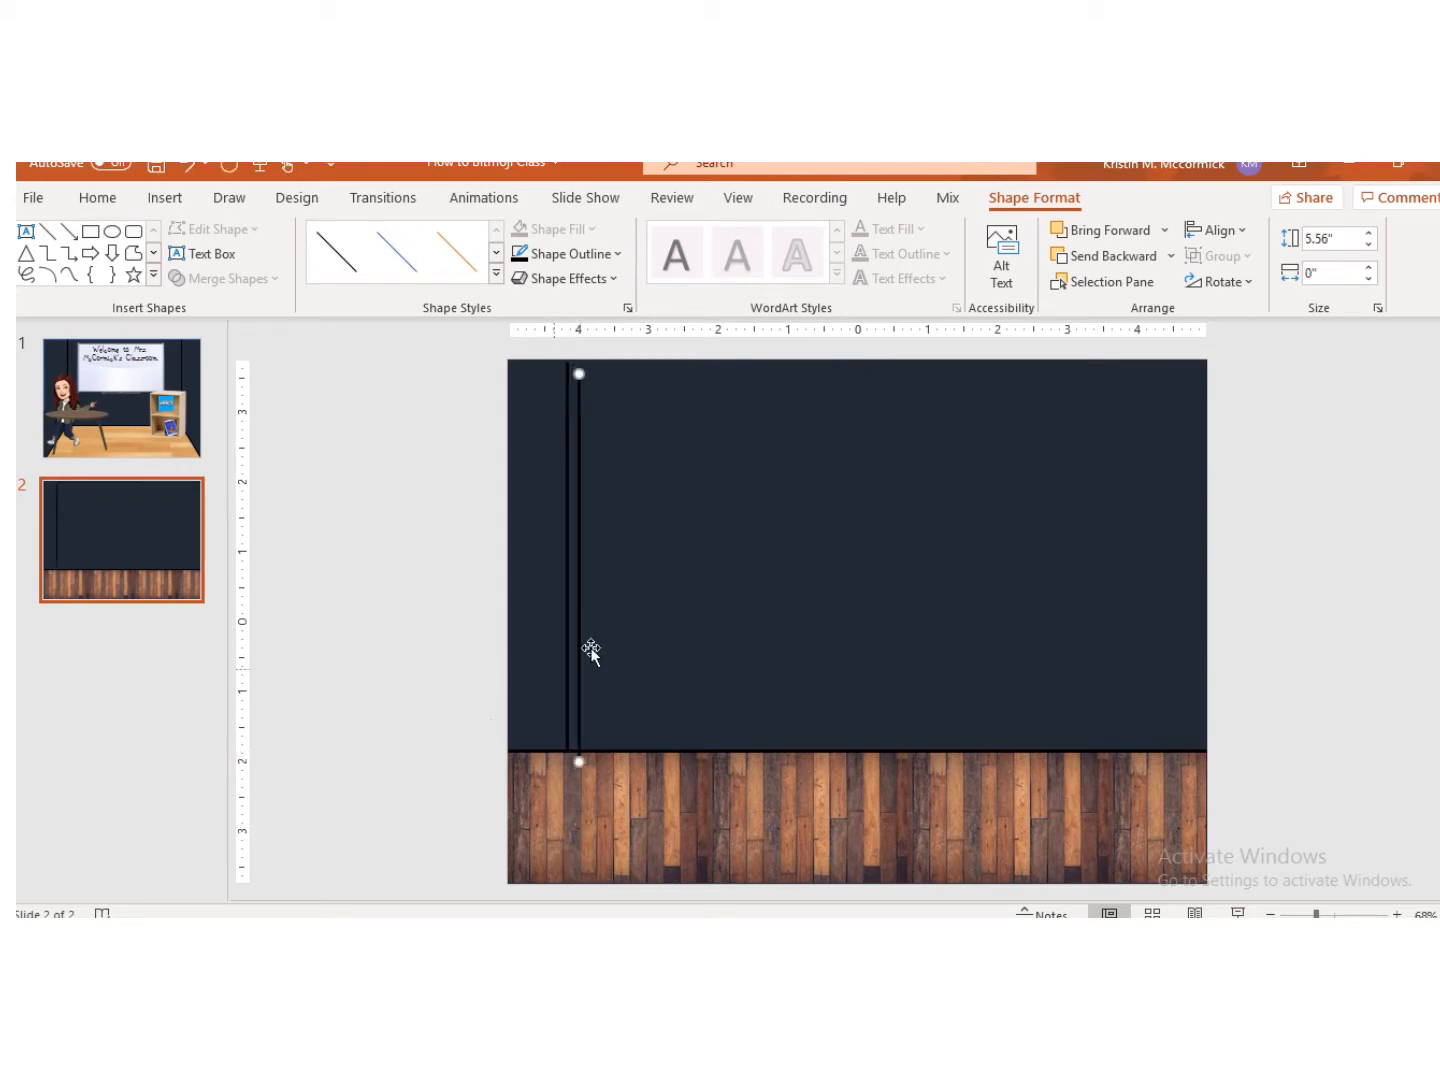
{"action": "left_click_drag", "start_coordinate": [580, 588], "coordinate": [1144, 581]}
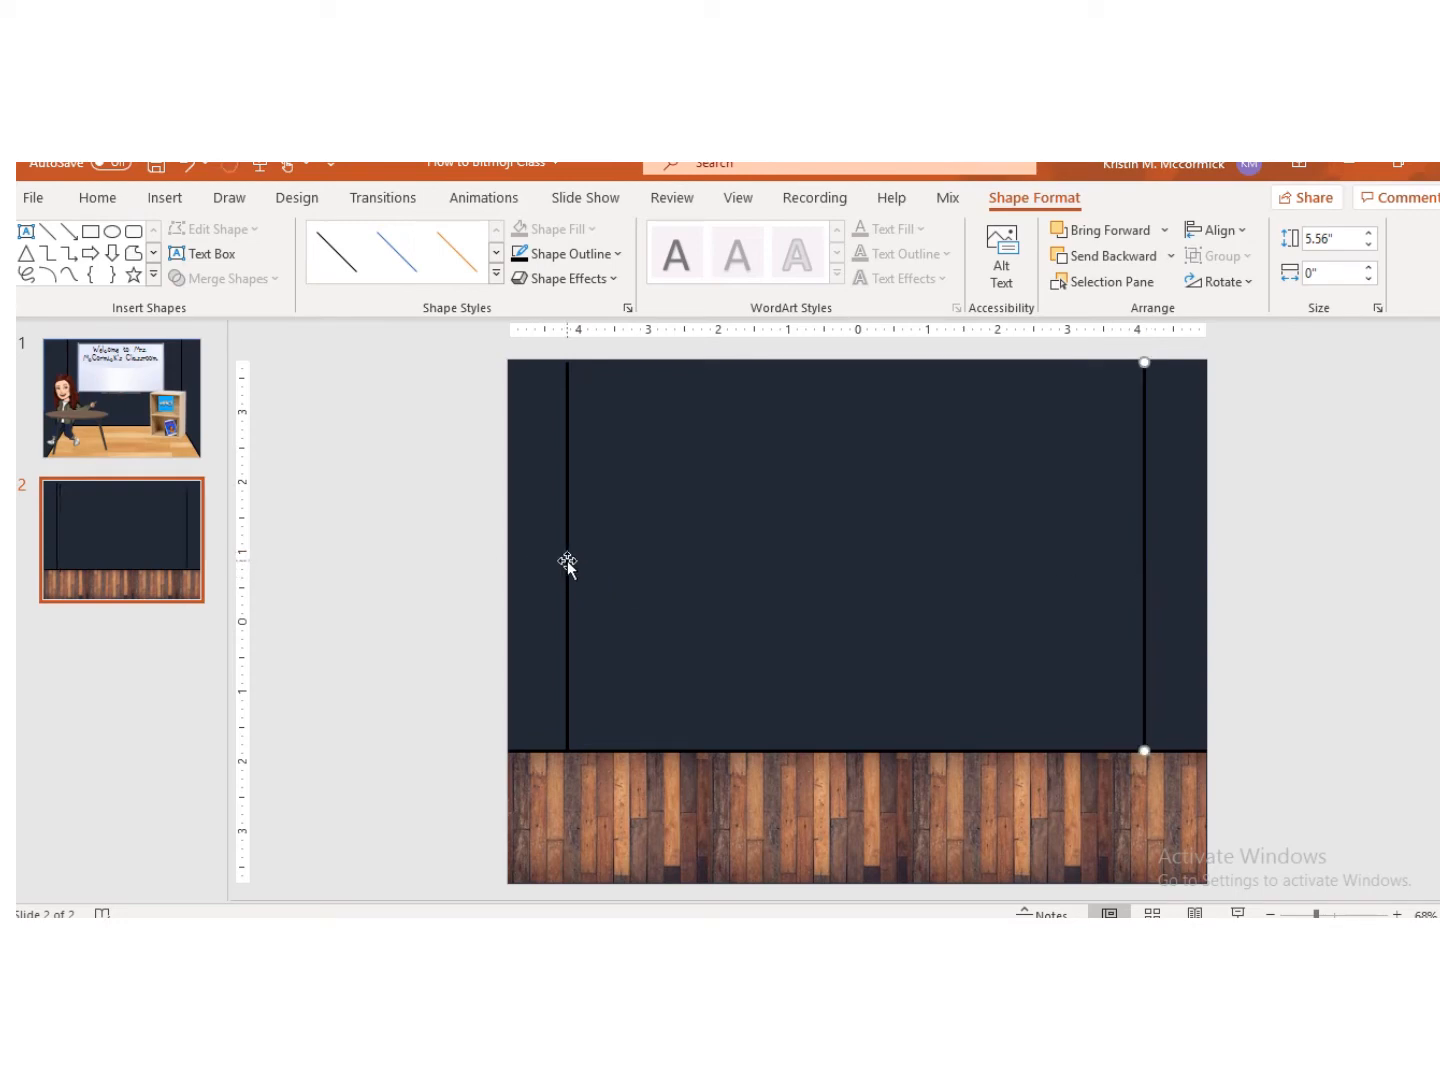
{"action": "left_click_drag", "start_coordinate": [568, 560], "coordinate": [586, 563]}
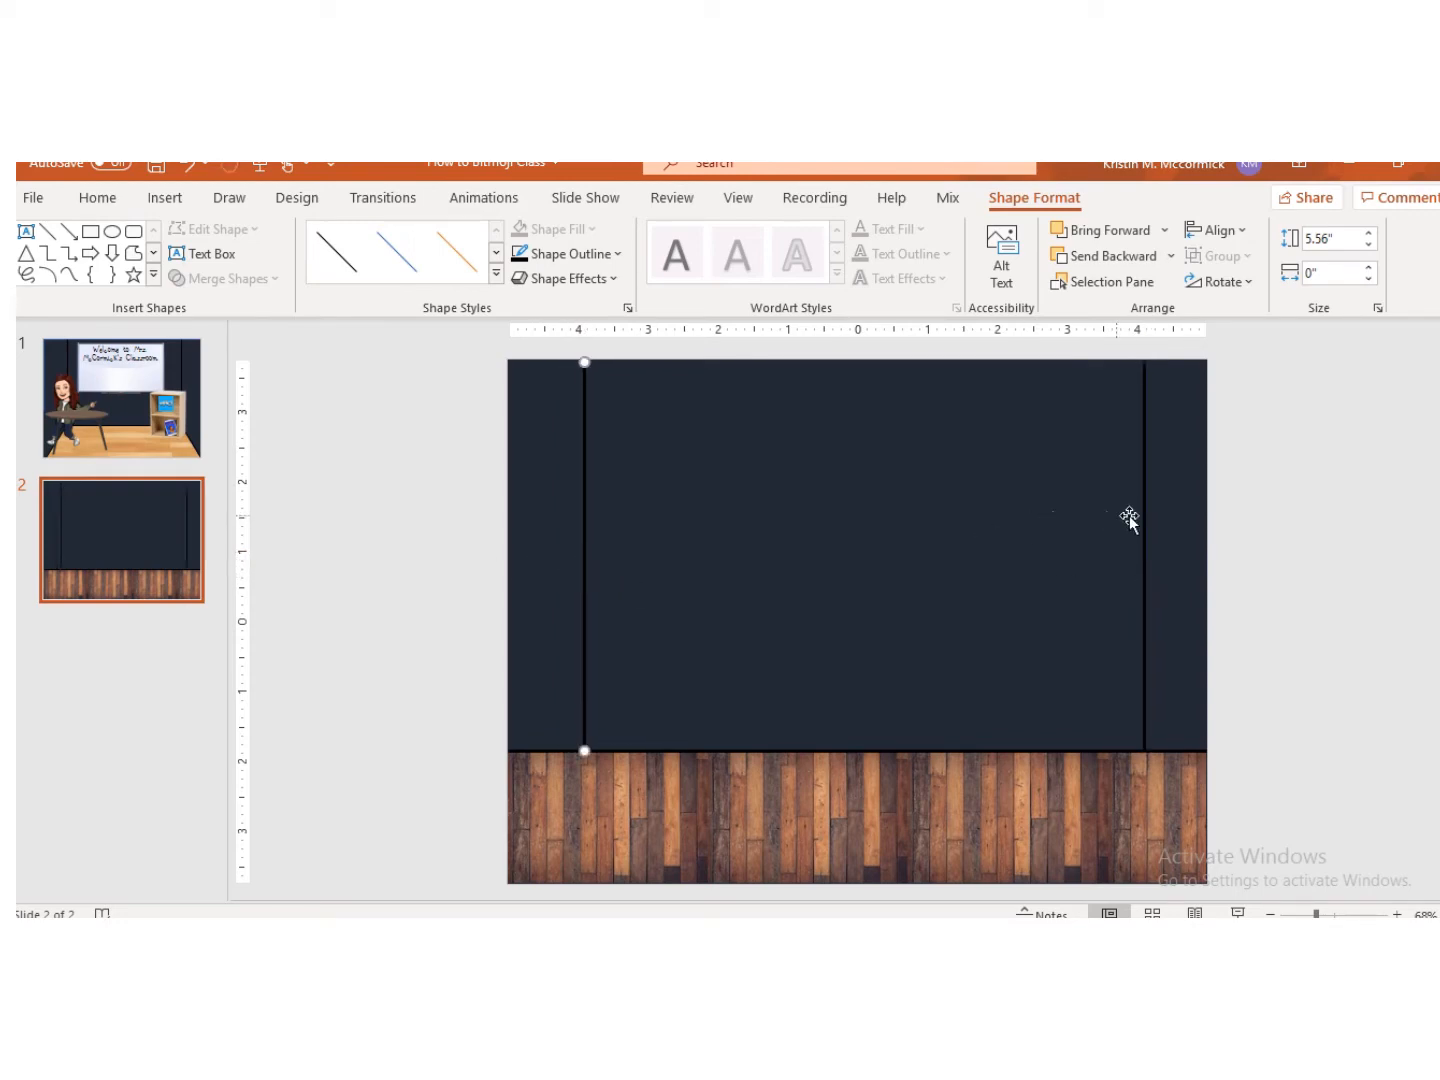
{"action": "left_click_drag", "start_coordinate": [1146, 517], "coordinate": [1139, 520]}
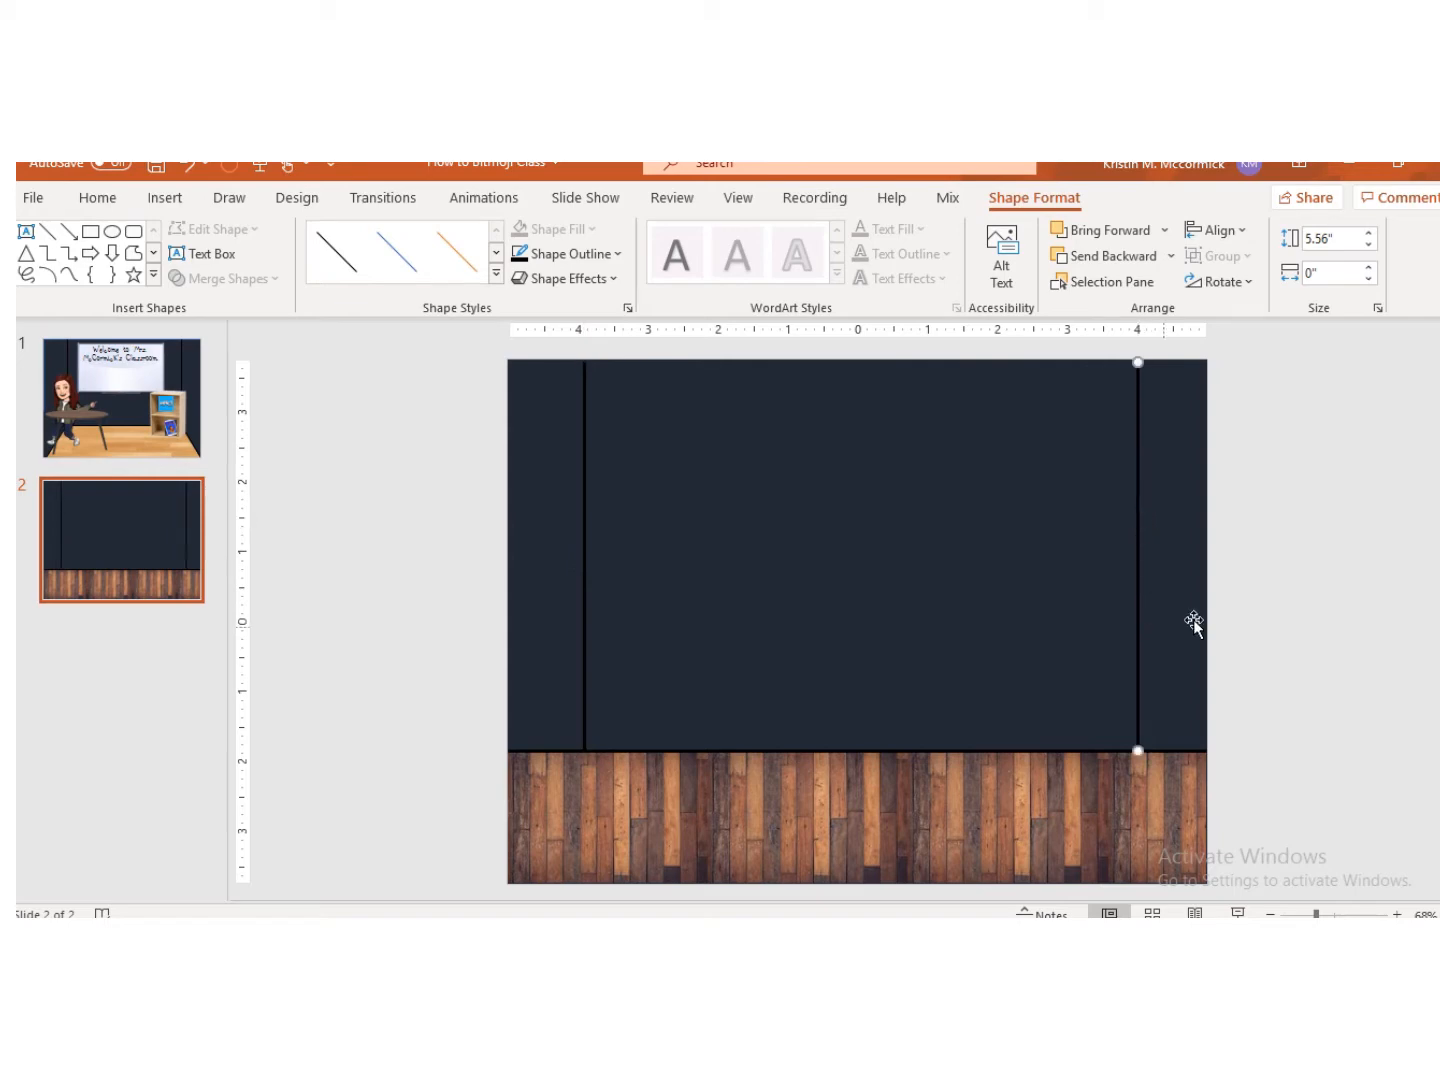
{"action": "left_click", "coordinate": [1243, 589]}
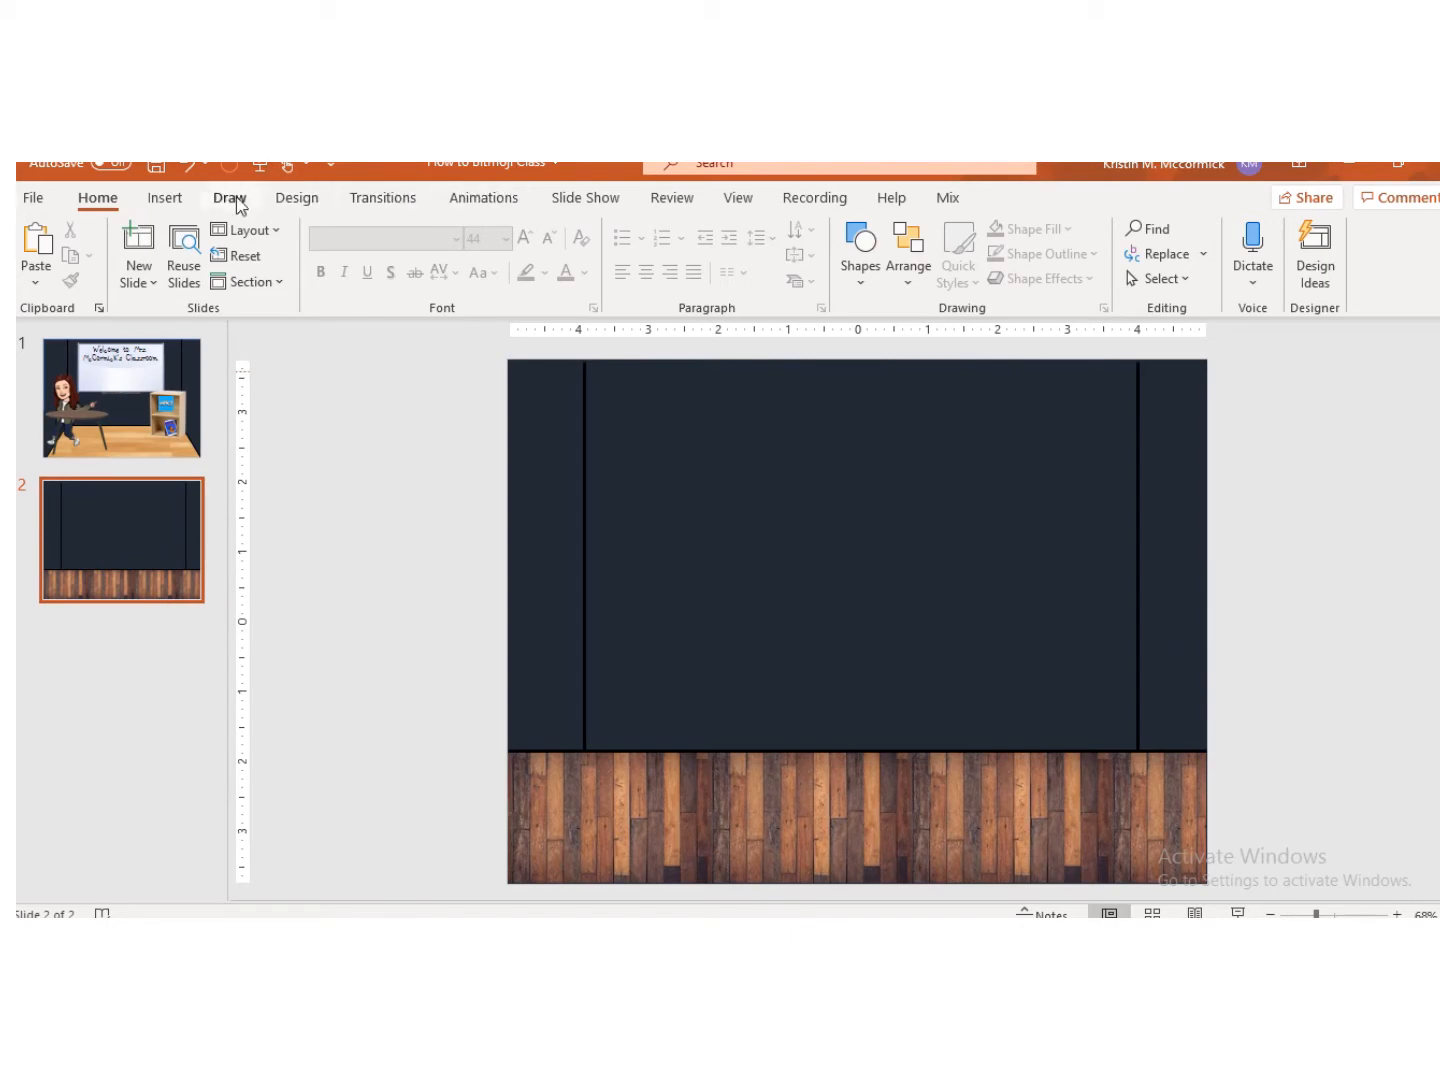
Step: Draw an isosceles triangle about 3.12" by 2.69" at the lower left of the slide
{"action": "left_click", "coordinate": [166, 198]}
{"action": "left_click", "coordinate": [397, 262]}
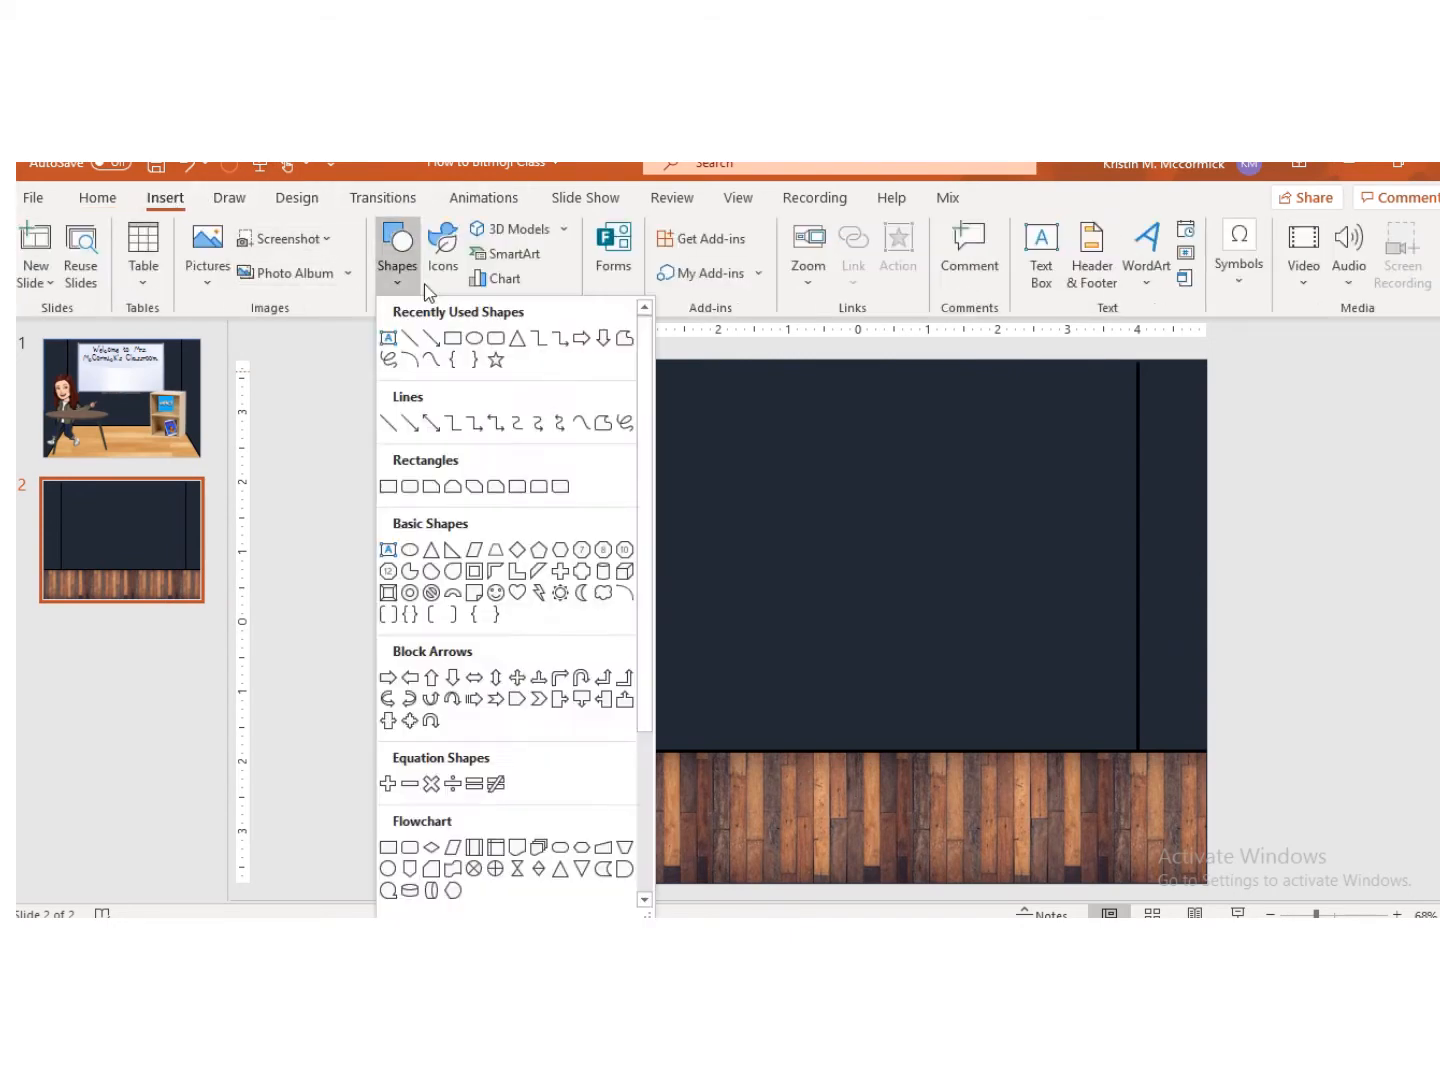
{"action": "left_click", "coordinate": [517, 338]}
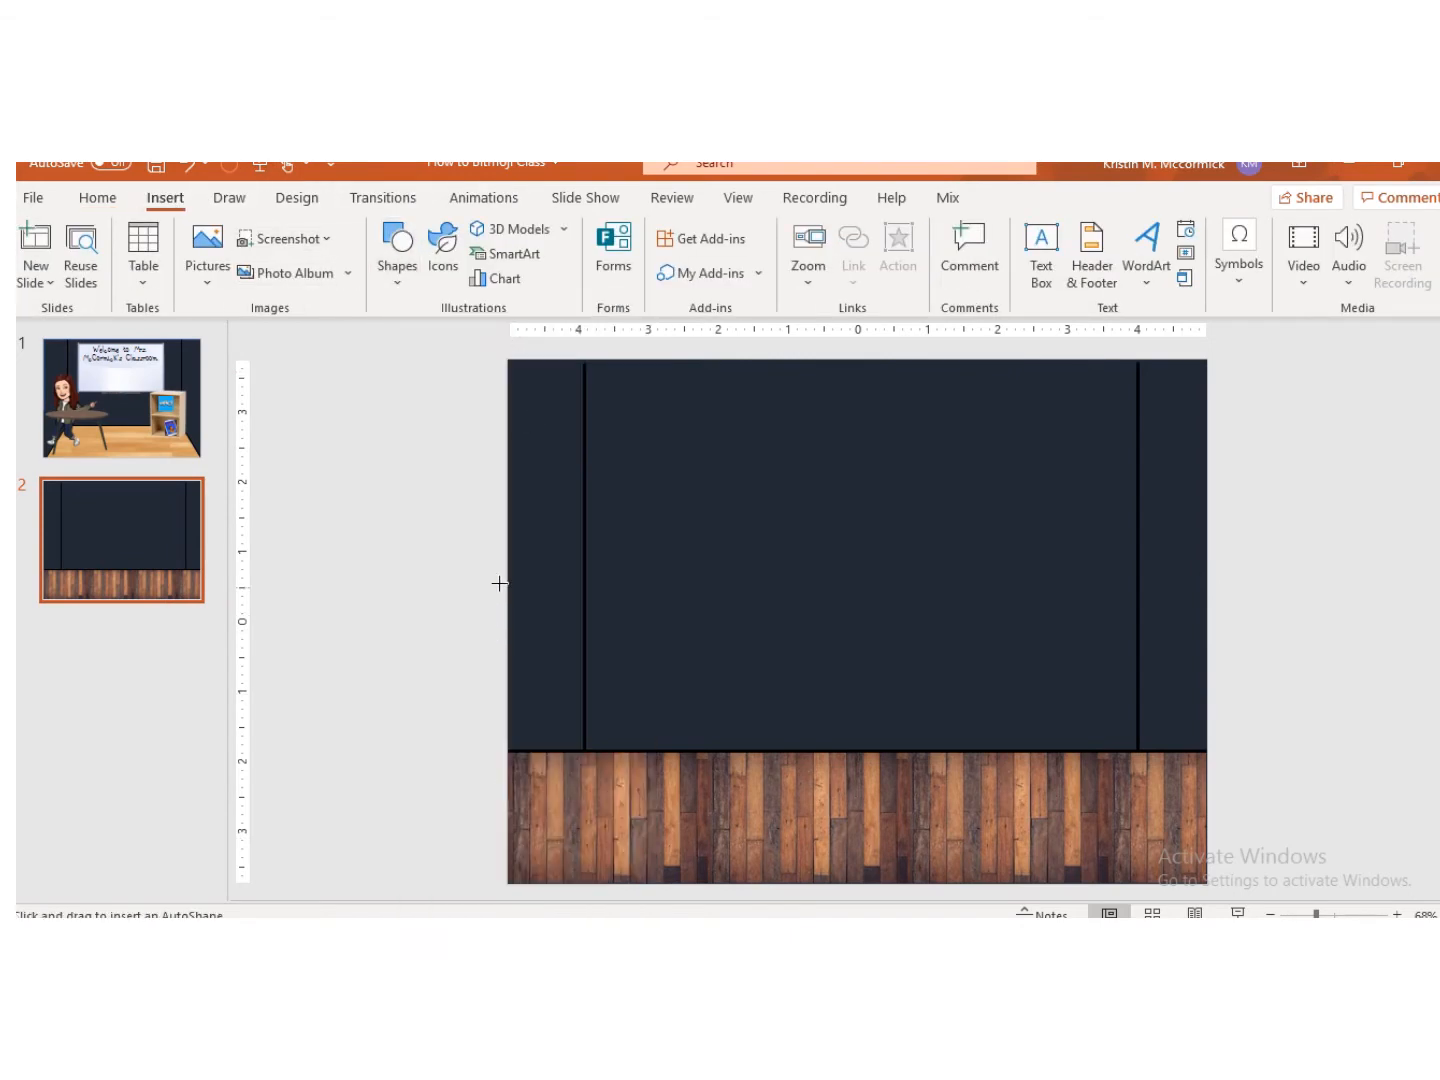
{"action": "left_click_drag", "start_coordinate": [500, 583], "coordinate": [689, 801]}
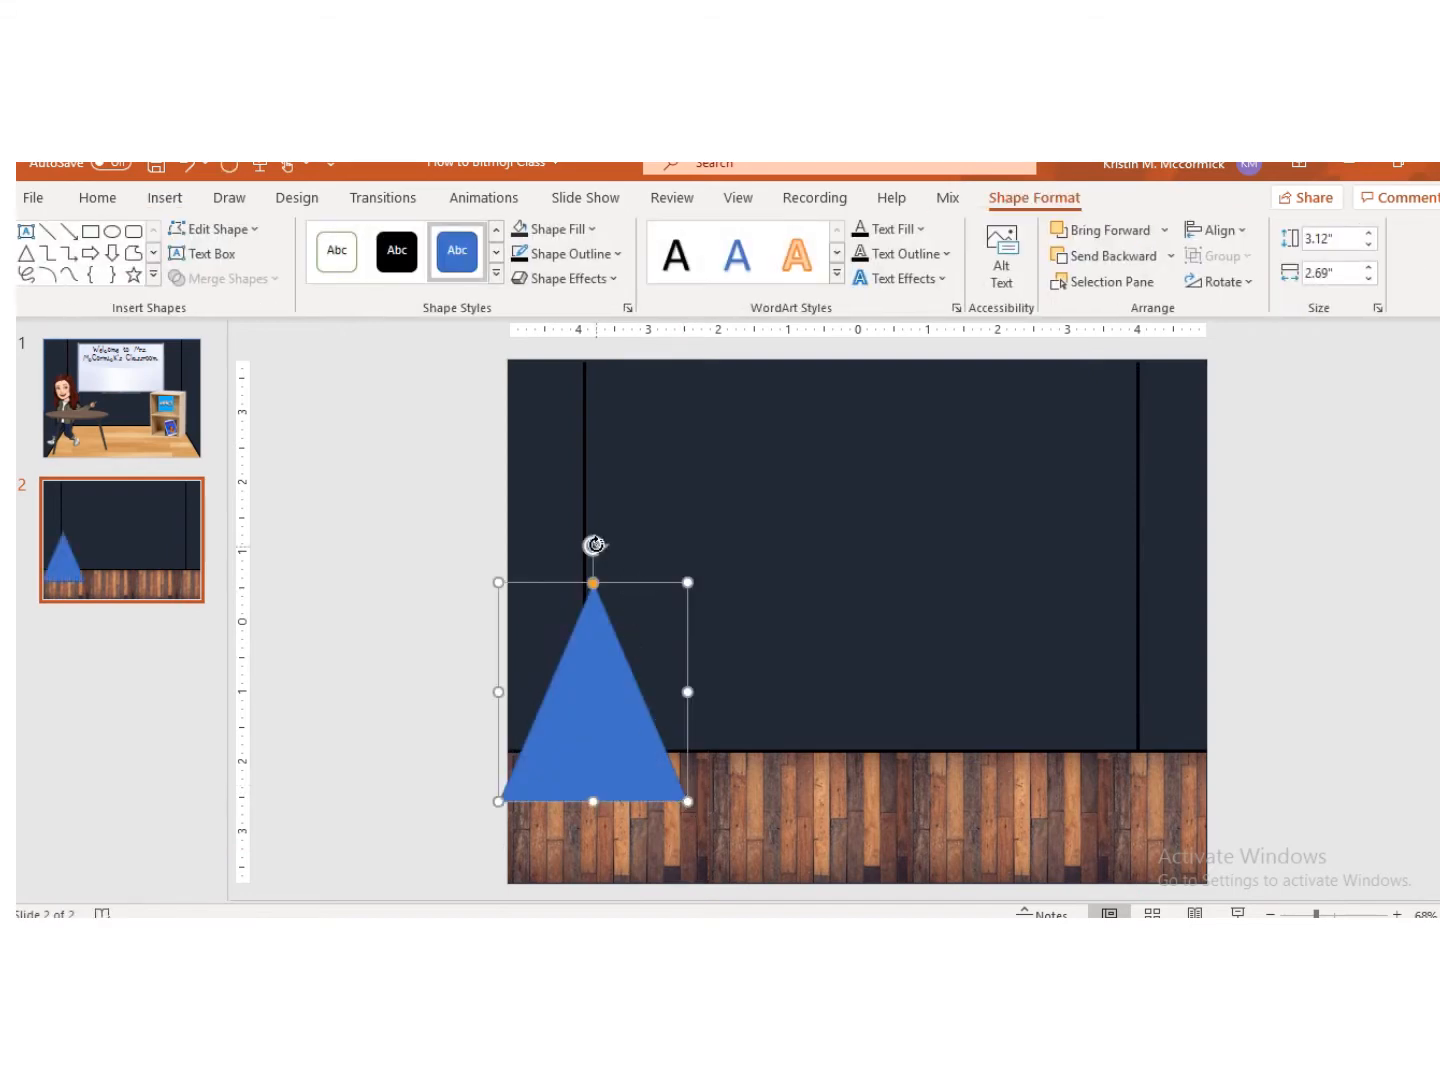
Step: Rotate and resize the triangle to about 2.01" by 1.3" and fit it into the slide's lower left corner
{"action": "left_click_drag", "start_coordinate": [596, 545], "coordinate": [527, 823]}
{"action": "left_click_drag", "start_coordinate": [634, 682], "coordinate": [569, 785]}
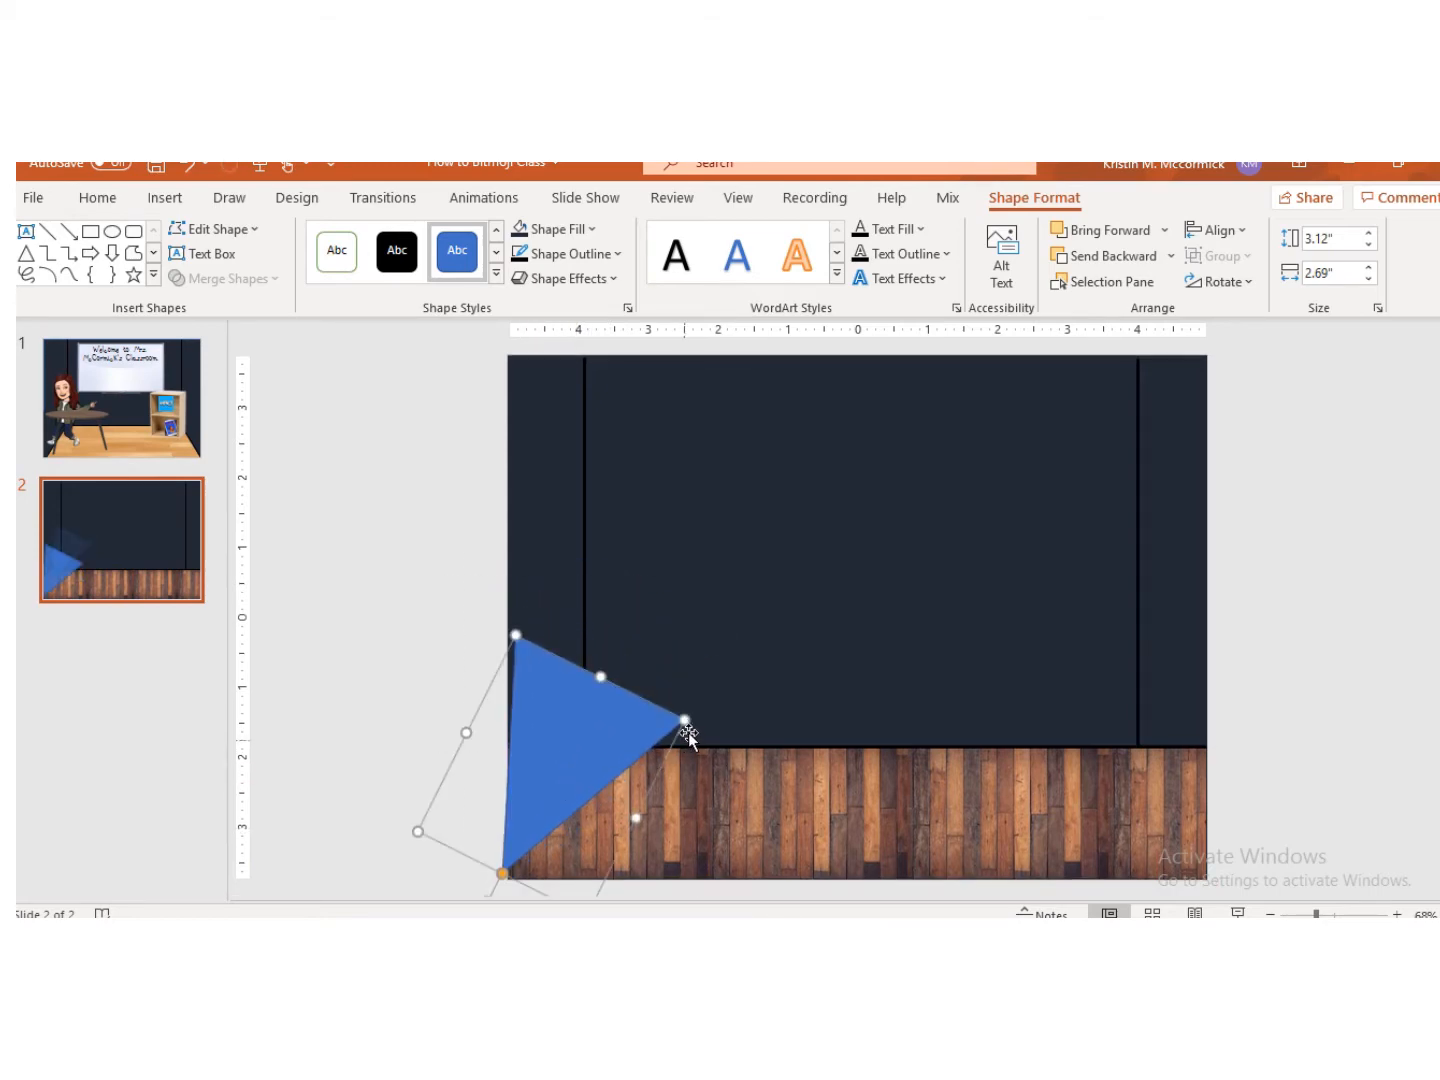
{"action": "left_click_drag", "start_coordinate": [681, 720], "coordinate": [562, 745]}
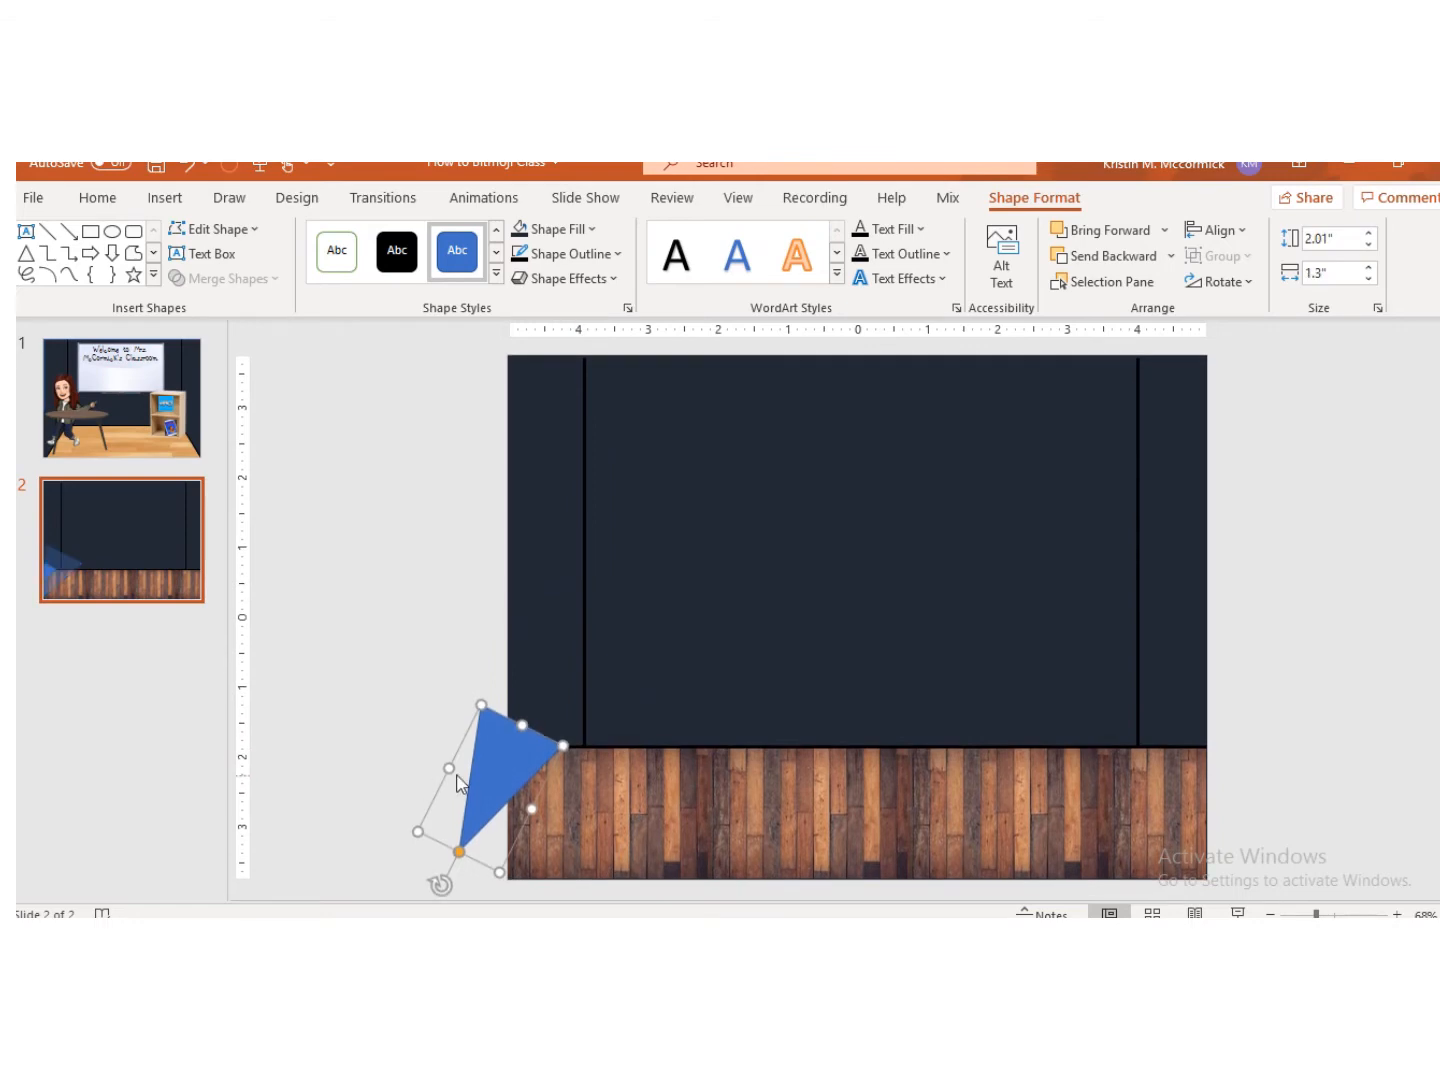
{"action": "mouse_move", "coordinate": [443, 885]}
{"action": "left_mouse_down"}
{"action": "mouse_move", "coordinate": [473, 871]}
{"action": "mouse_move", "coordinate": [473, 852]}
{"action": "mouse_move", "coordinate": [463, 880]}
{"action": "left_mouse_up"}
{"action": "left_click_drag", "start_coordinate": [505, 779], "coordinate": [509, 880]}
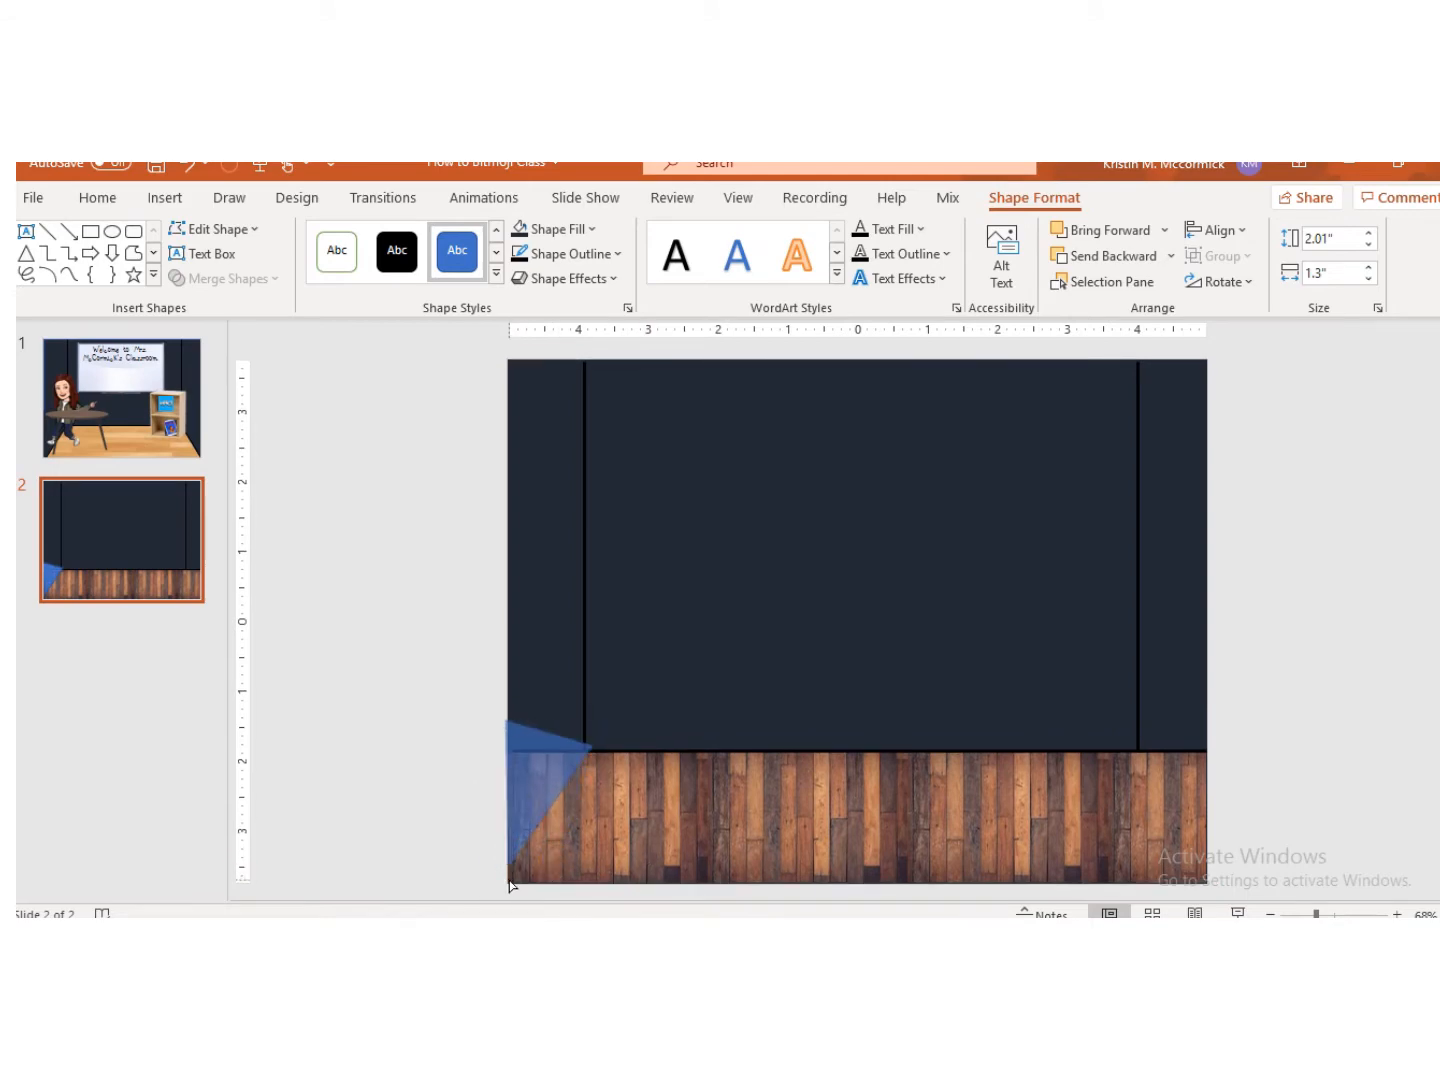
{"action": "left_click_drag", "start_coordinate": [507, 902], "coordinate": [506, 897]}
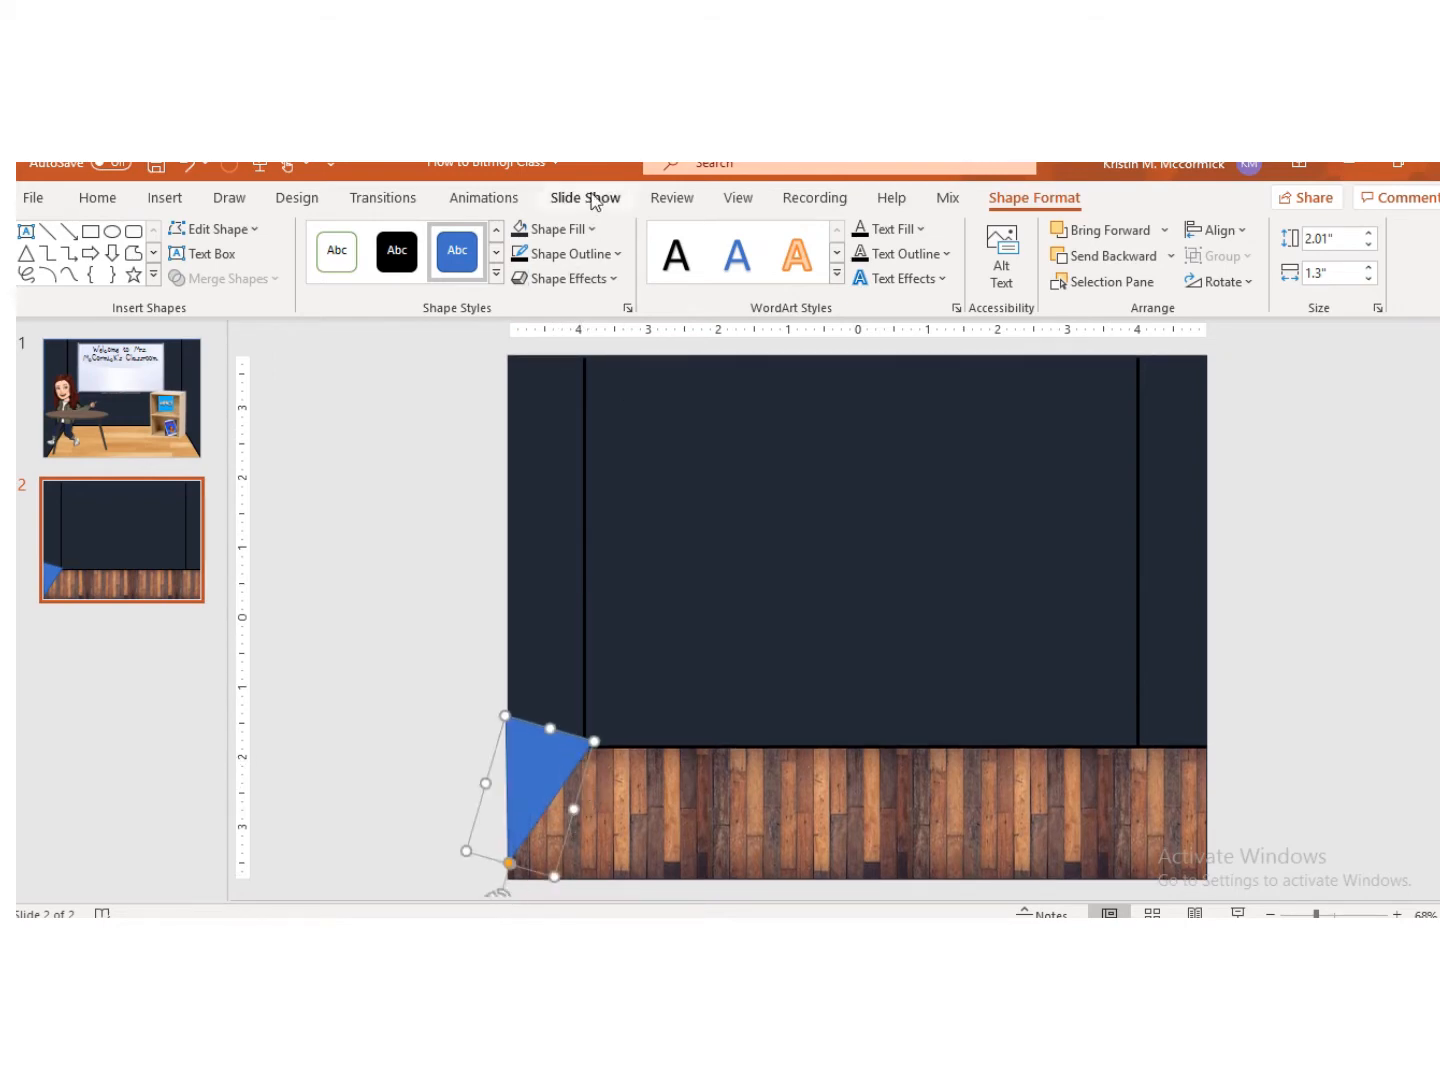
Step: Set the triangle's fill and outline to the dark blue-grey wall colour
{"action": "left_click", "coordinate": [519, 232]}
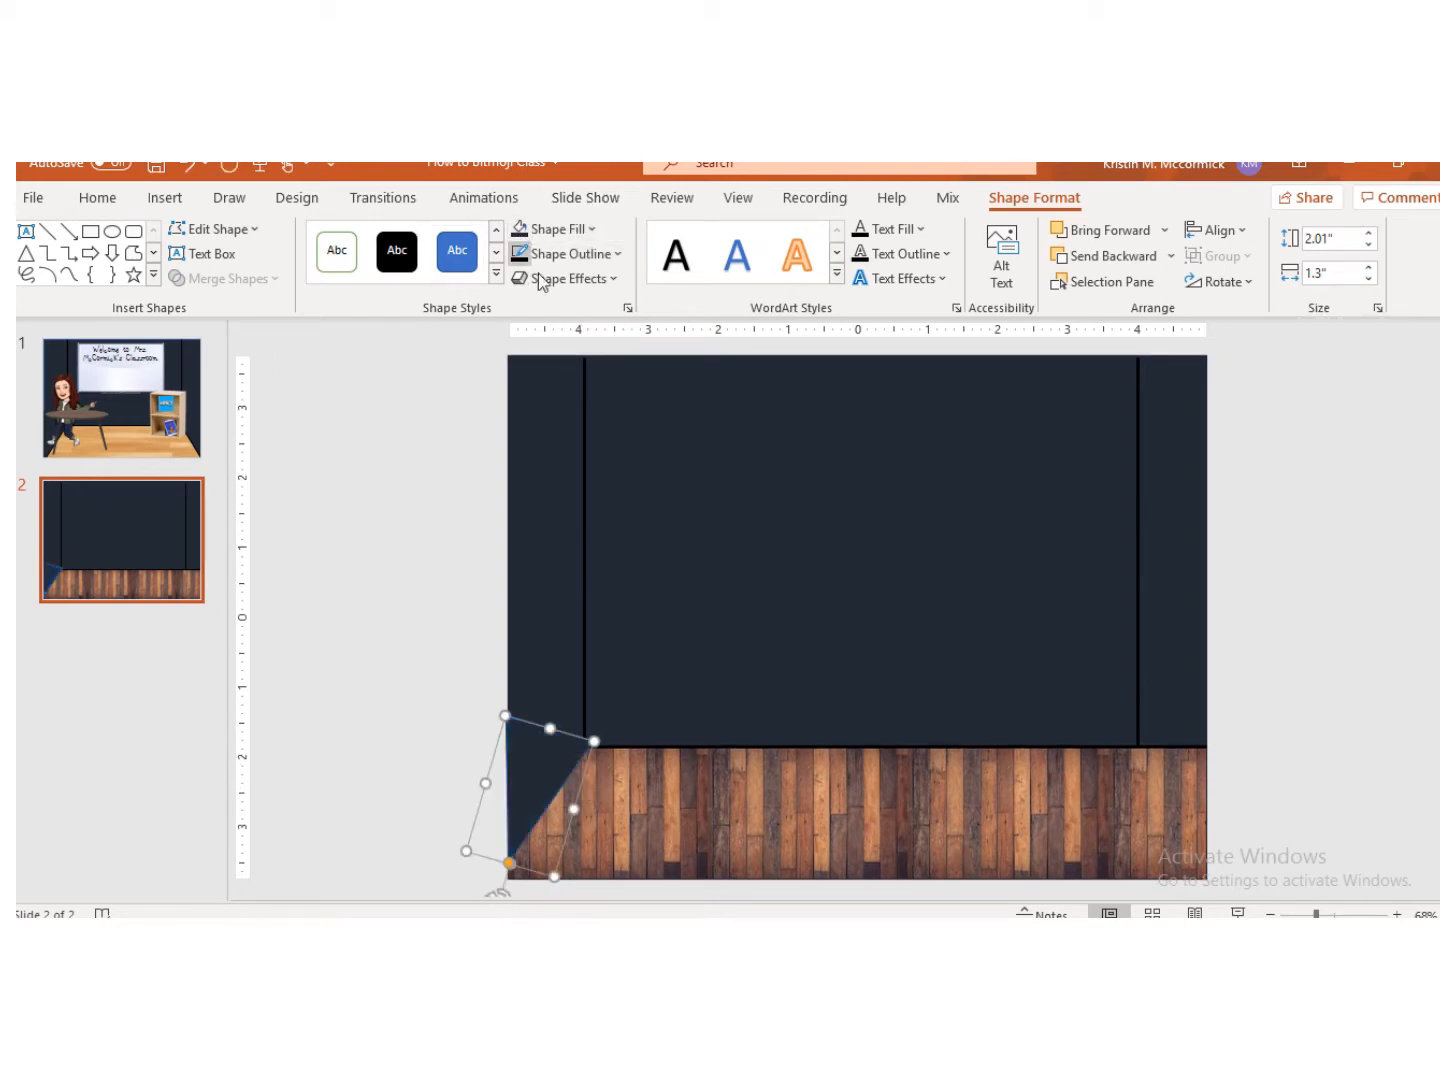
{"action": "left_click", "coordinate": [560, 254]}
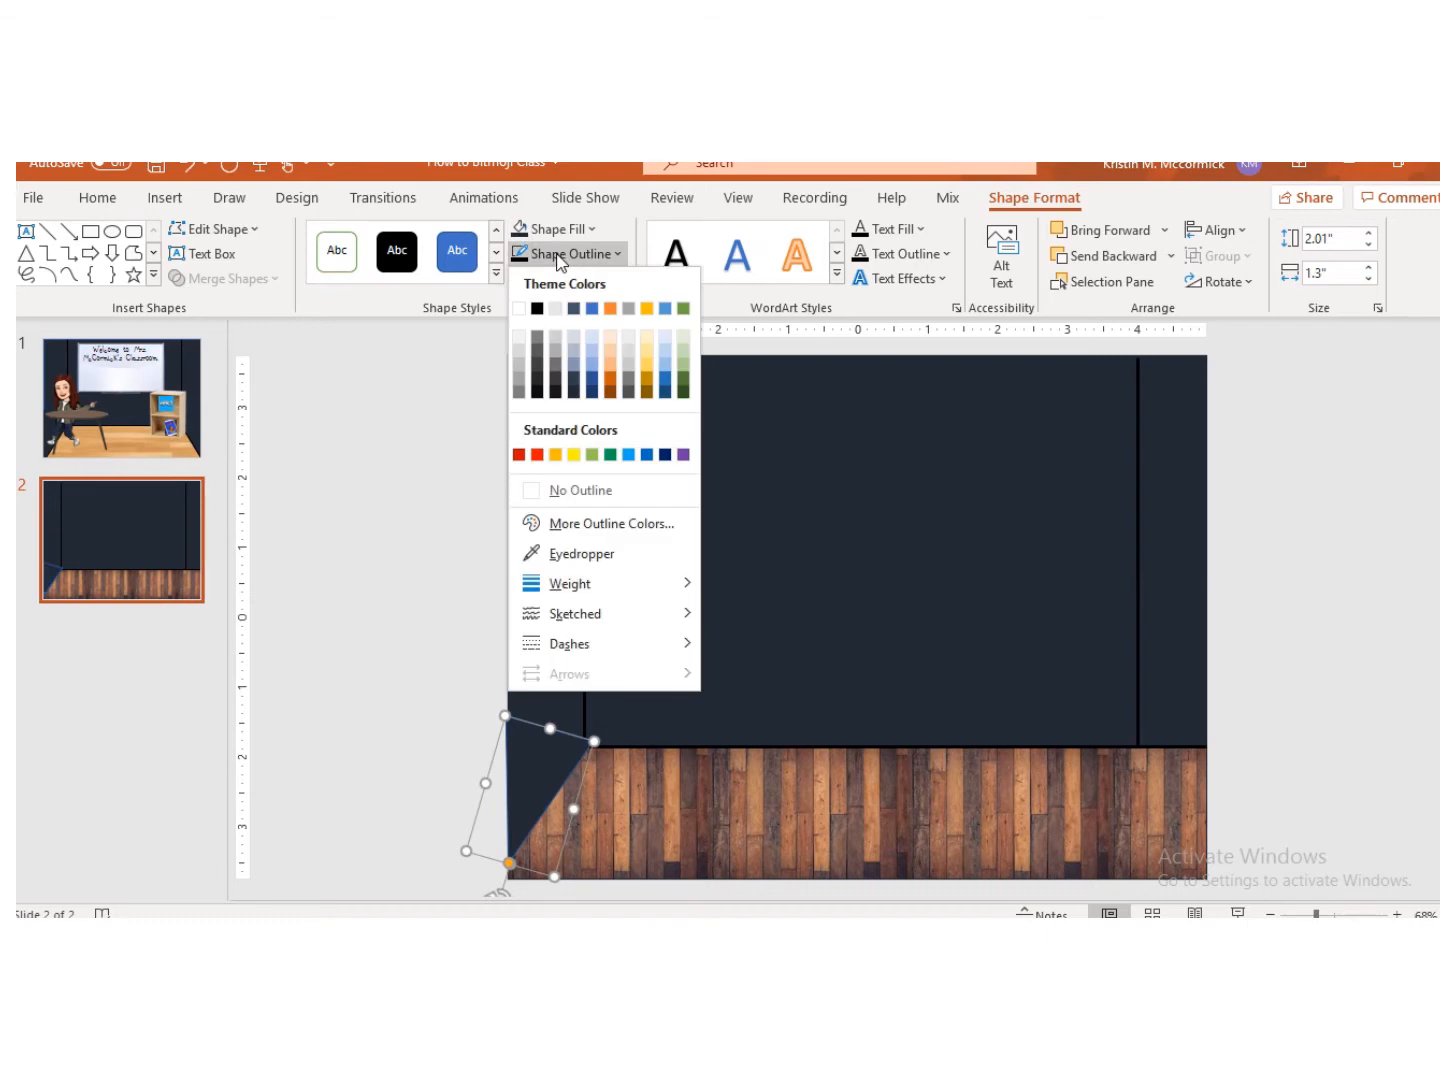
{"action": "left_click", "coordinate": [571, 381]}
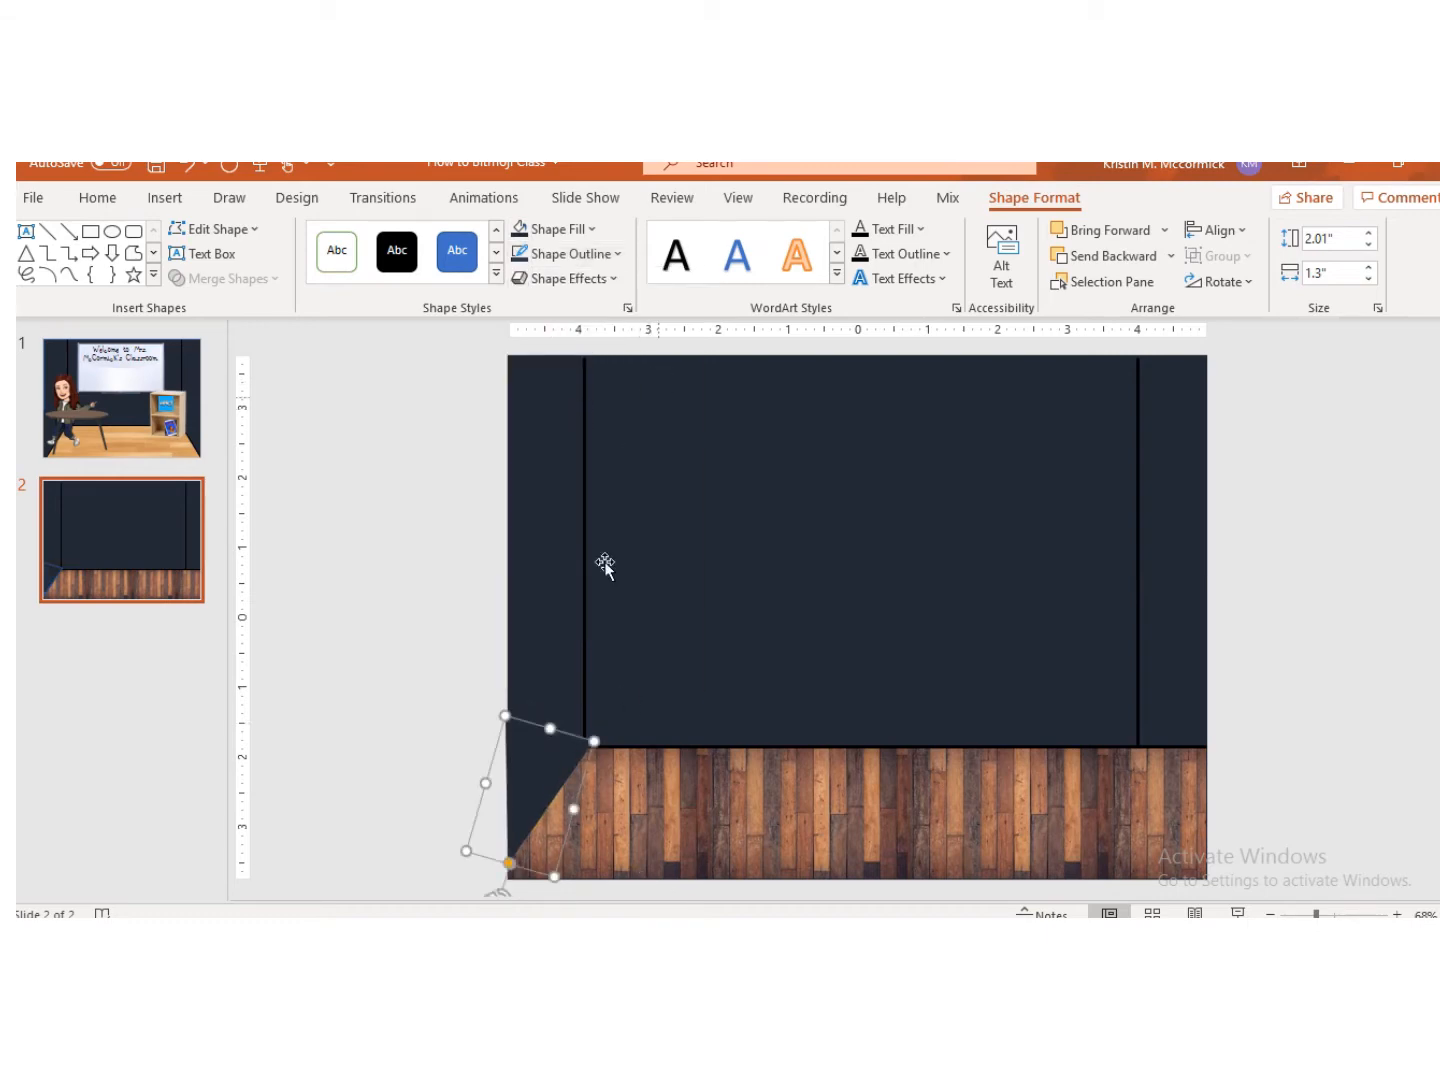
{"action": "left_click_drag", "start_coordinate": [532, 767], "coordinate": [536, 772]}
{"action": "left_click", "coordinate": [570, 255]}
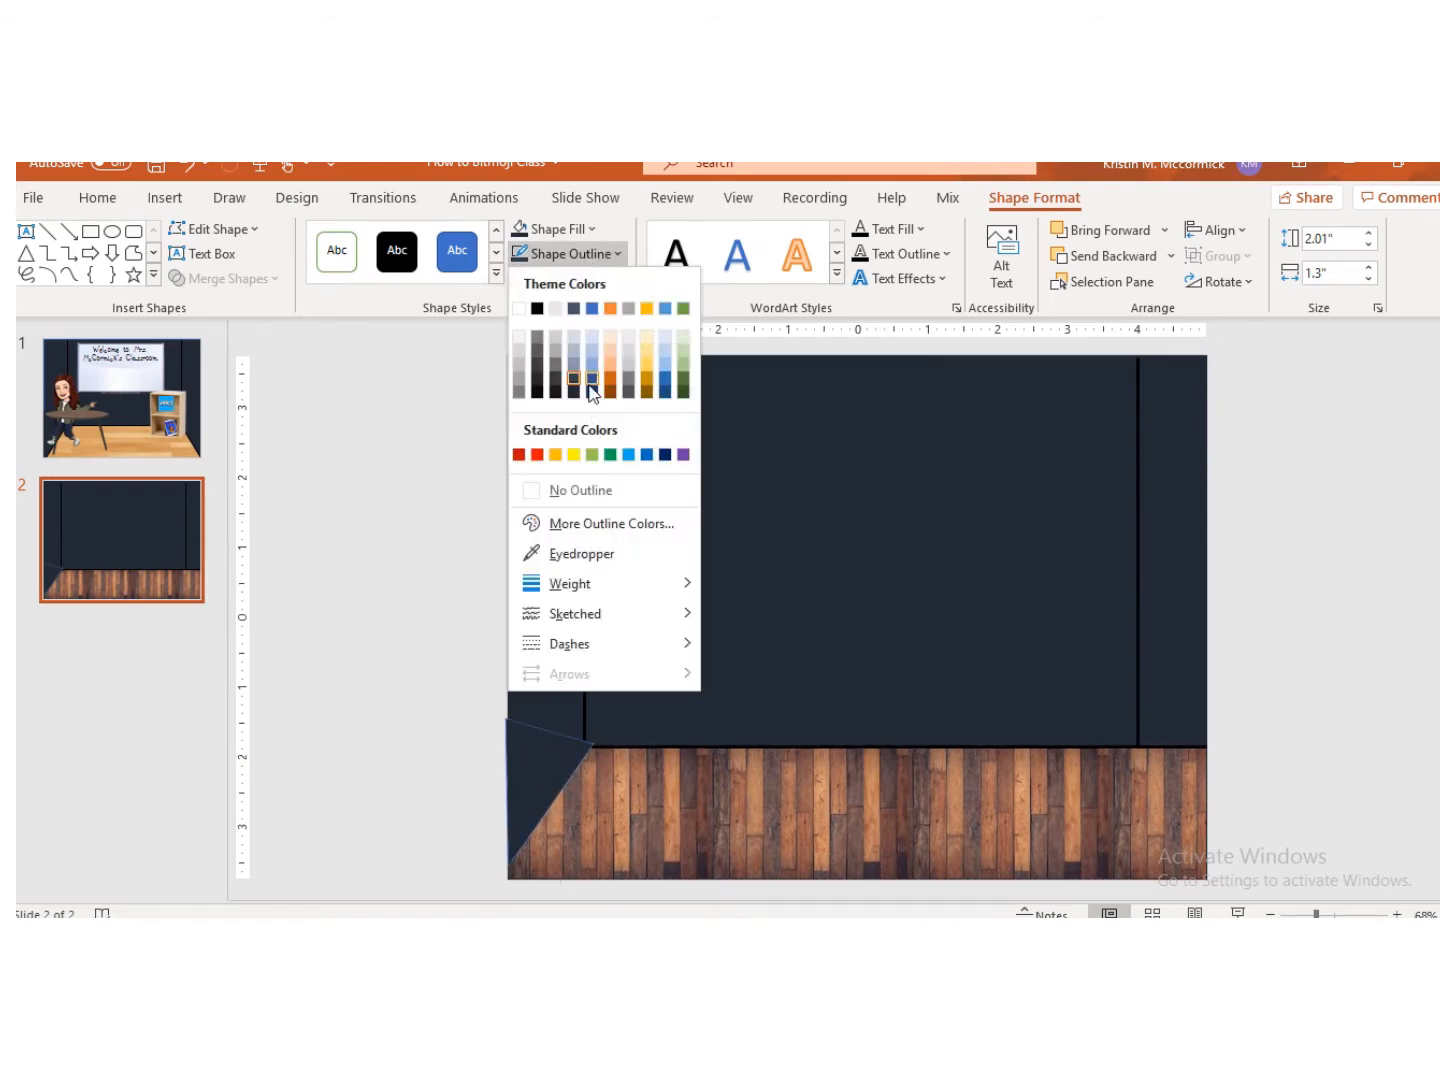
{"action": "left_click", "coordinate": [574, 392]}
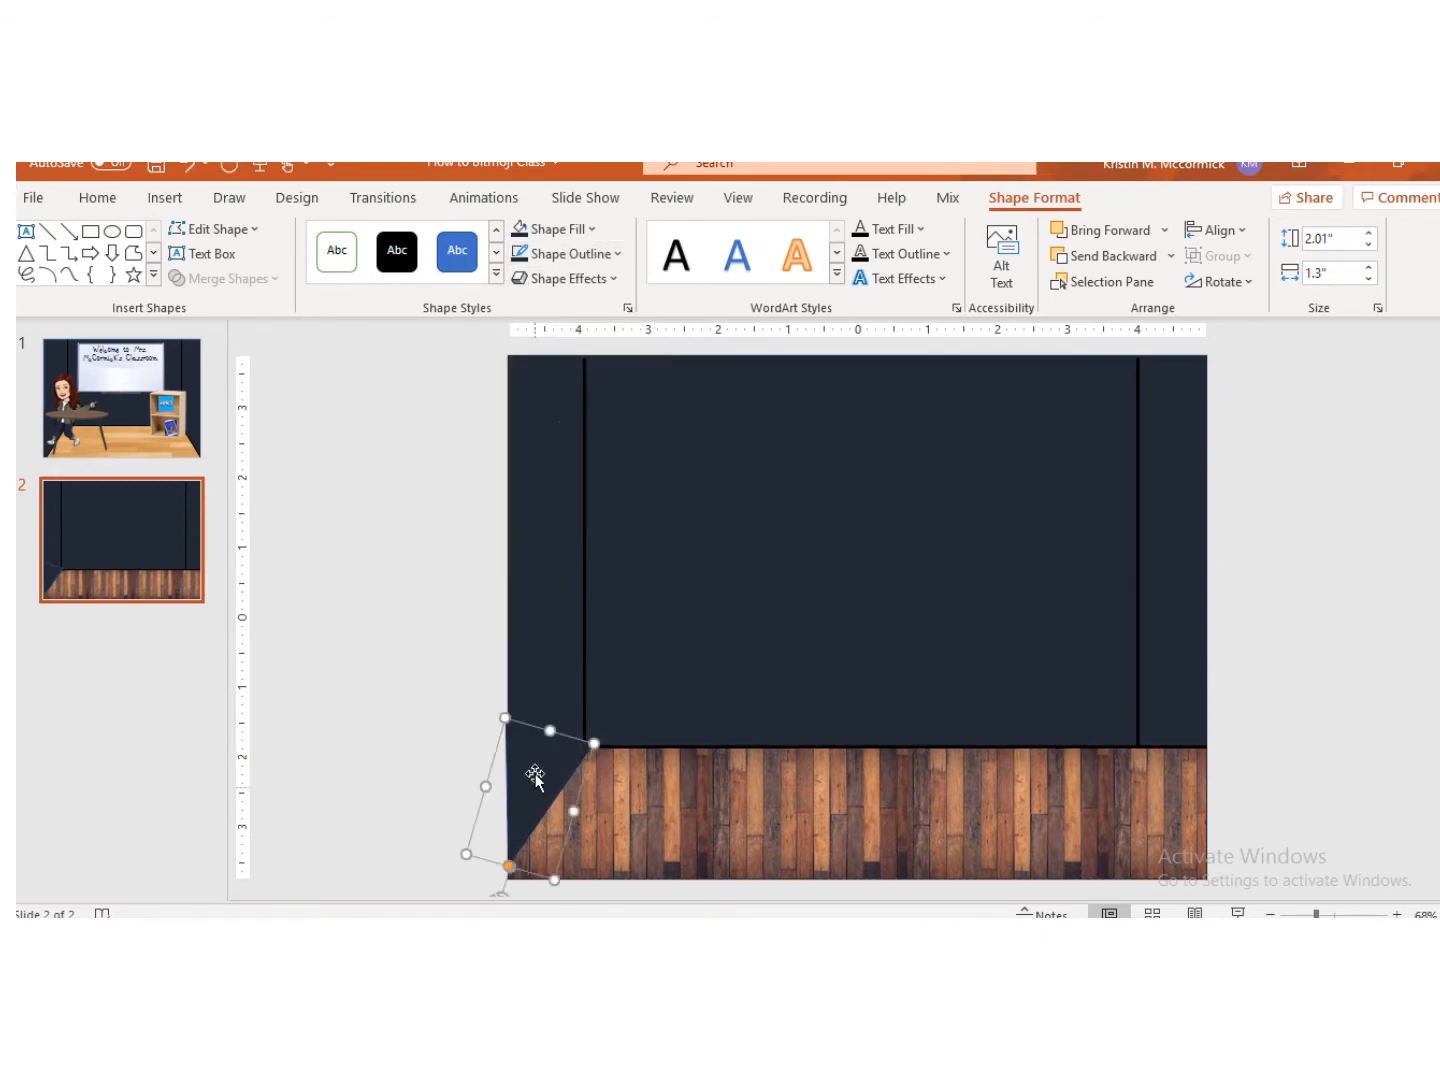
Step: Duplicate the triangle, flip the copy horizontally and place it in the slide's lower right corner
{"action": "key", "text": "ctrl+c"}
{"action": "key", "text": "ctrl+v"}
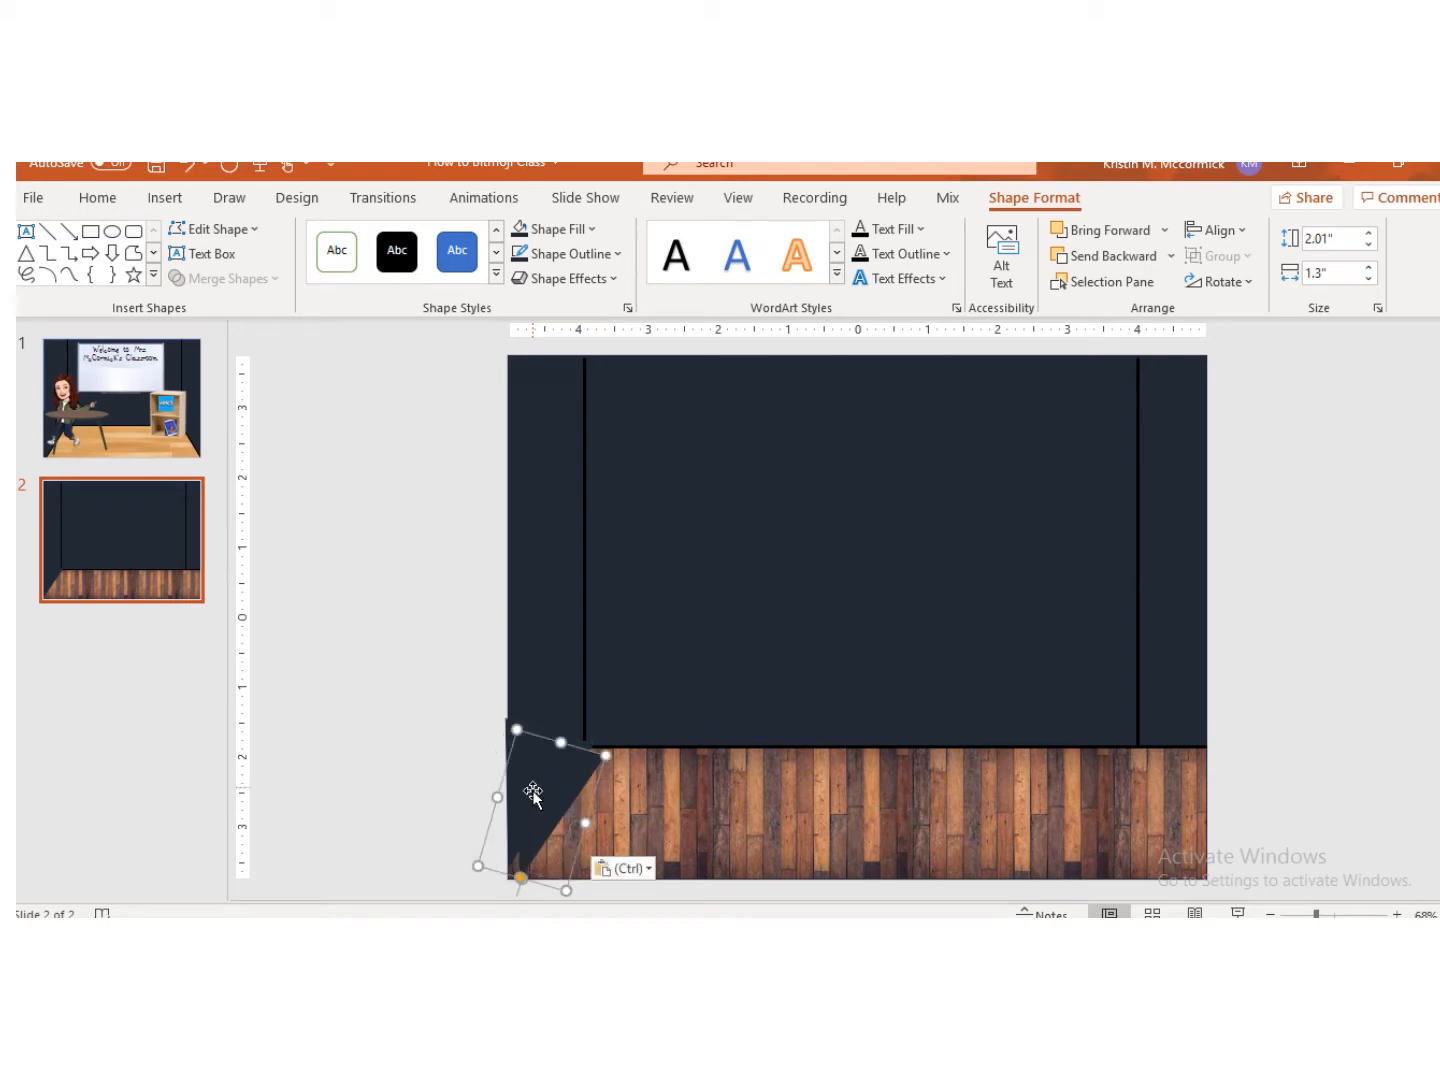
{"action": "left_click_drag", "start_coordinate": [533, 779], "coordinate": [1055, 785]}
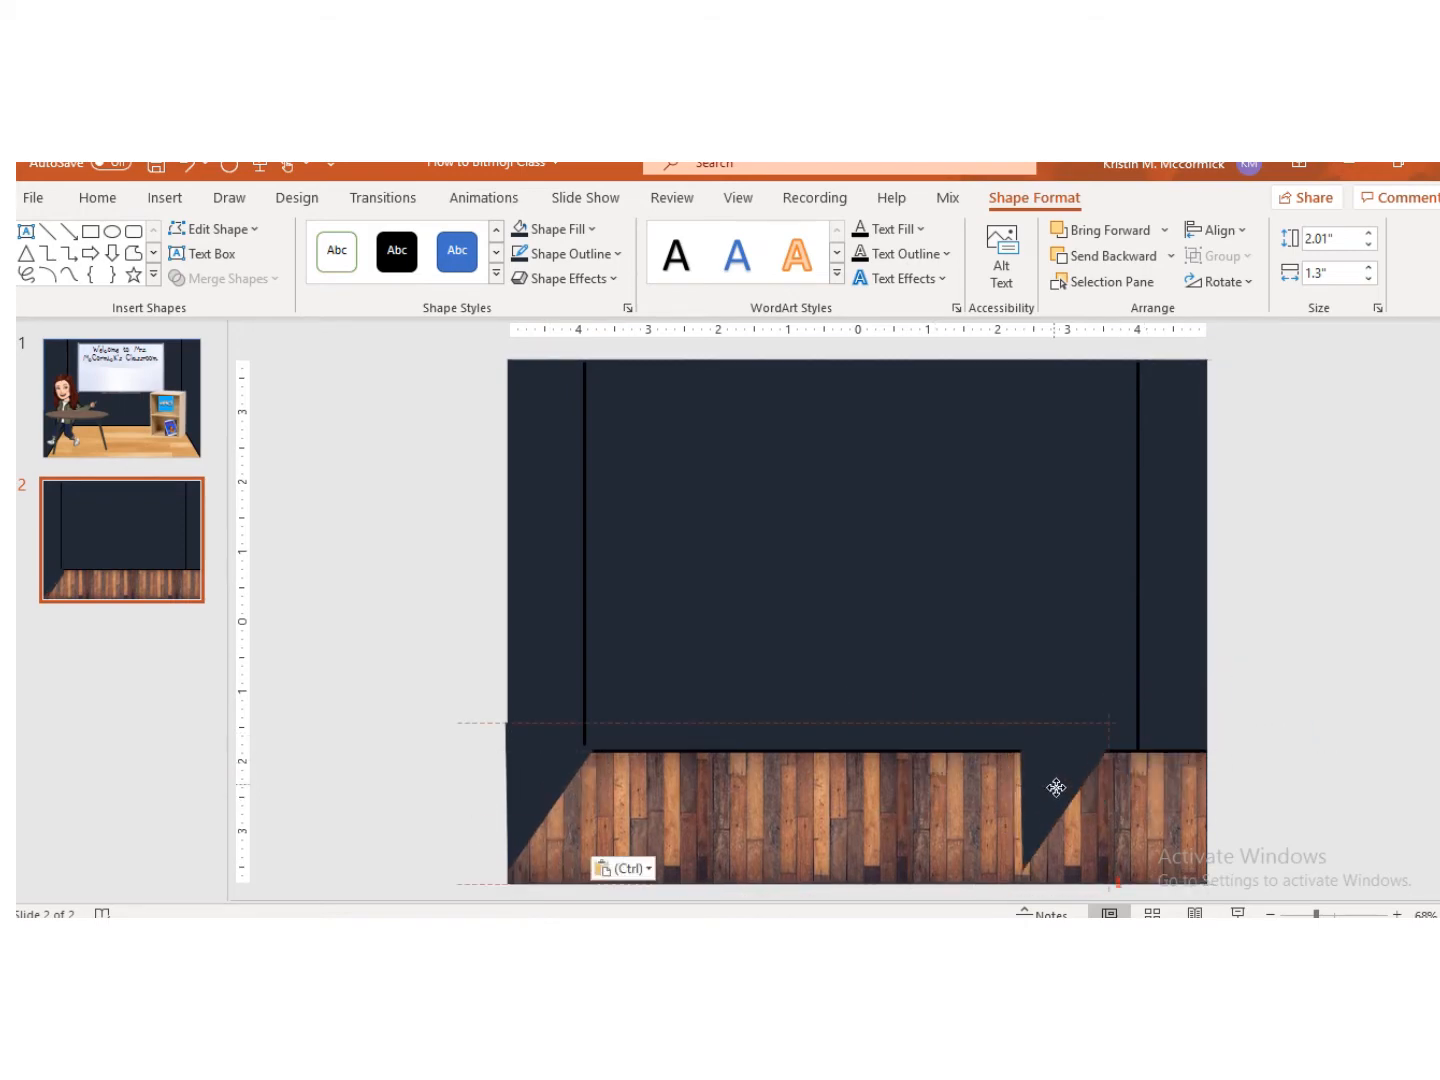
{"action": "left_click", "coordinate": [1201, 287]}
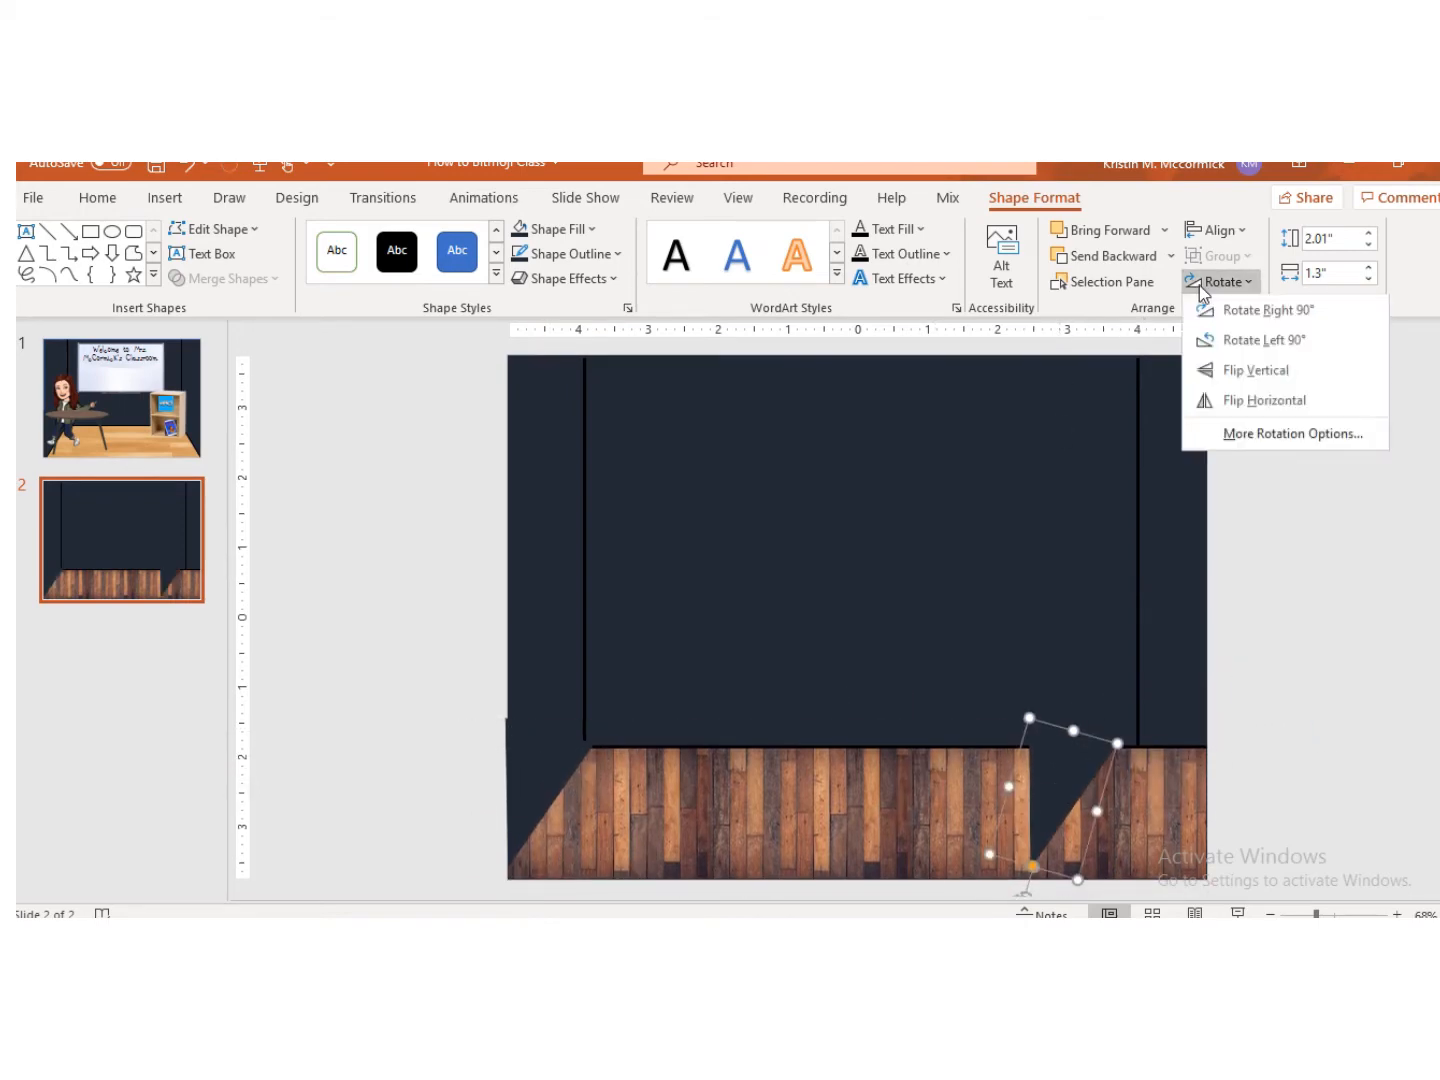
{"action": "left_click", "coordinate": [1282, 401]}
{"action": "left_click_drag", "start_coordinate": [1019, 790], "coordinate": [1174, 764]}
{"action": "left_click_drag", "start_coordinate": [1221, 869], "coordinate": [1213, 880]}
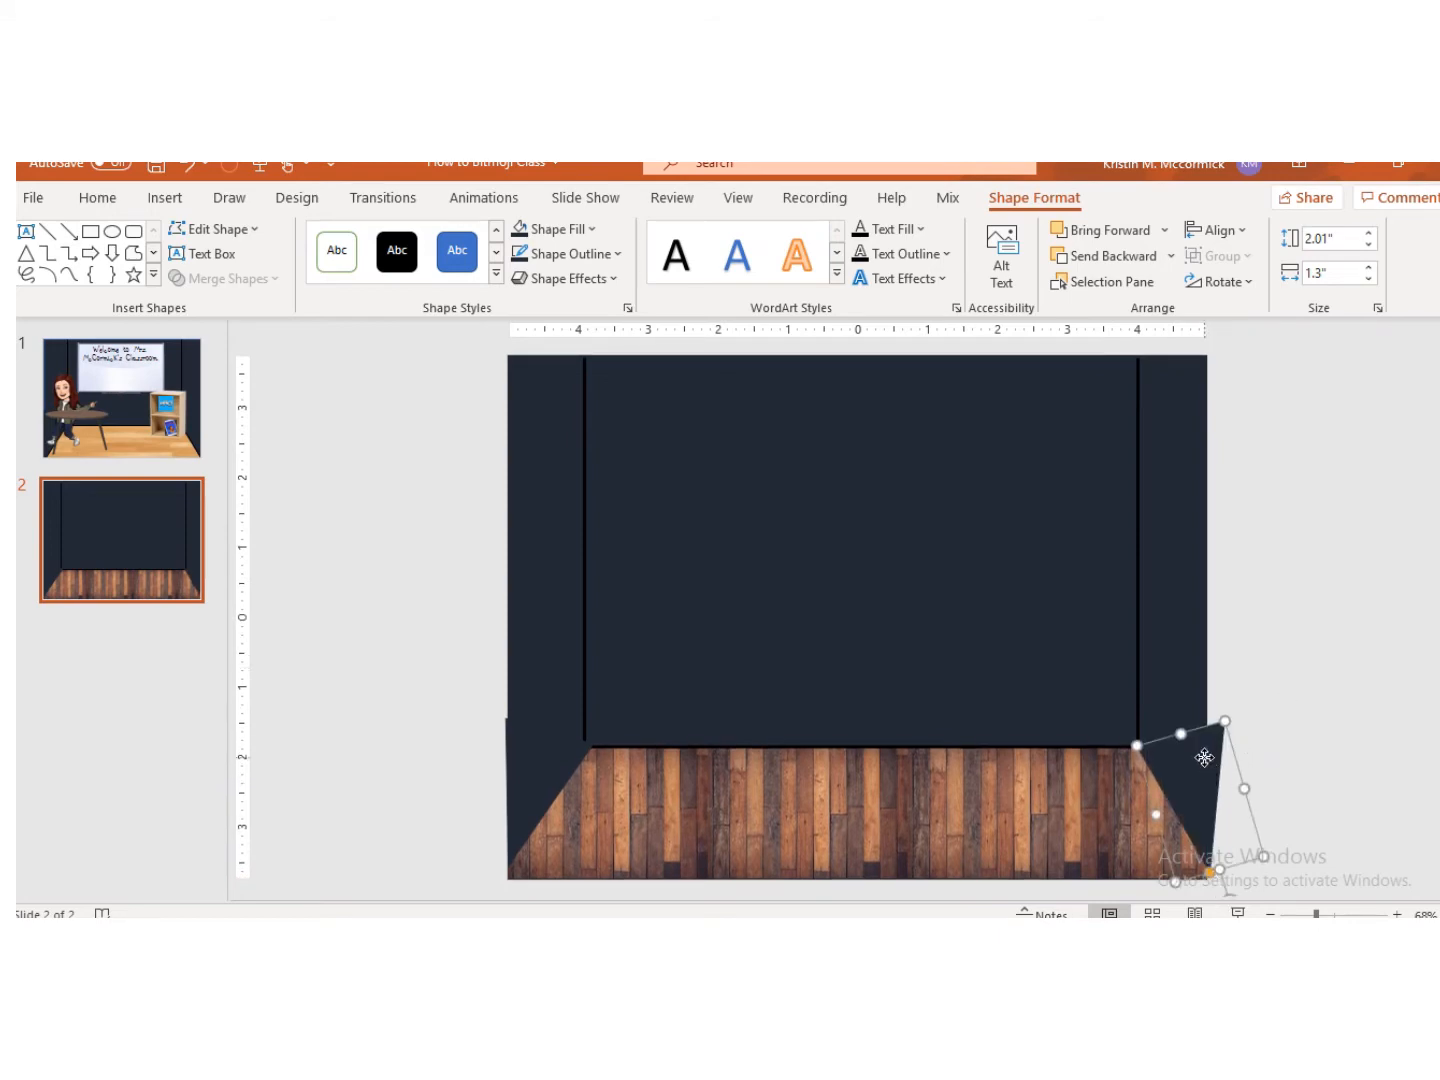
{"action": "left_click_drag", "start_coordinate": [1204, 759], "coordinate": [1190, 766]}
{"action": "left_click_drag", "start_coordinate": [1195, 874], "coordinate": [1207, 869]}
Step: Move the right vertical line slightly inward and duplicate it into a diagonal line to the slide's lower right corner
{"action": "left_click_drag", "start_coordinate": [1140, 633], "coordinate": [1126, 640]}
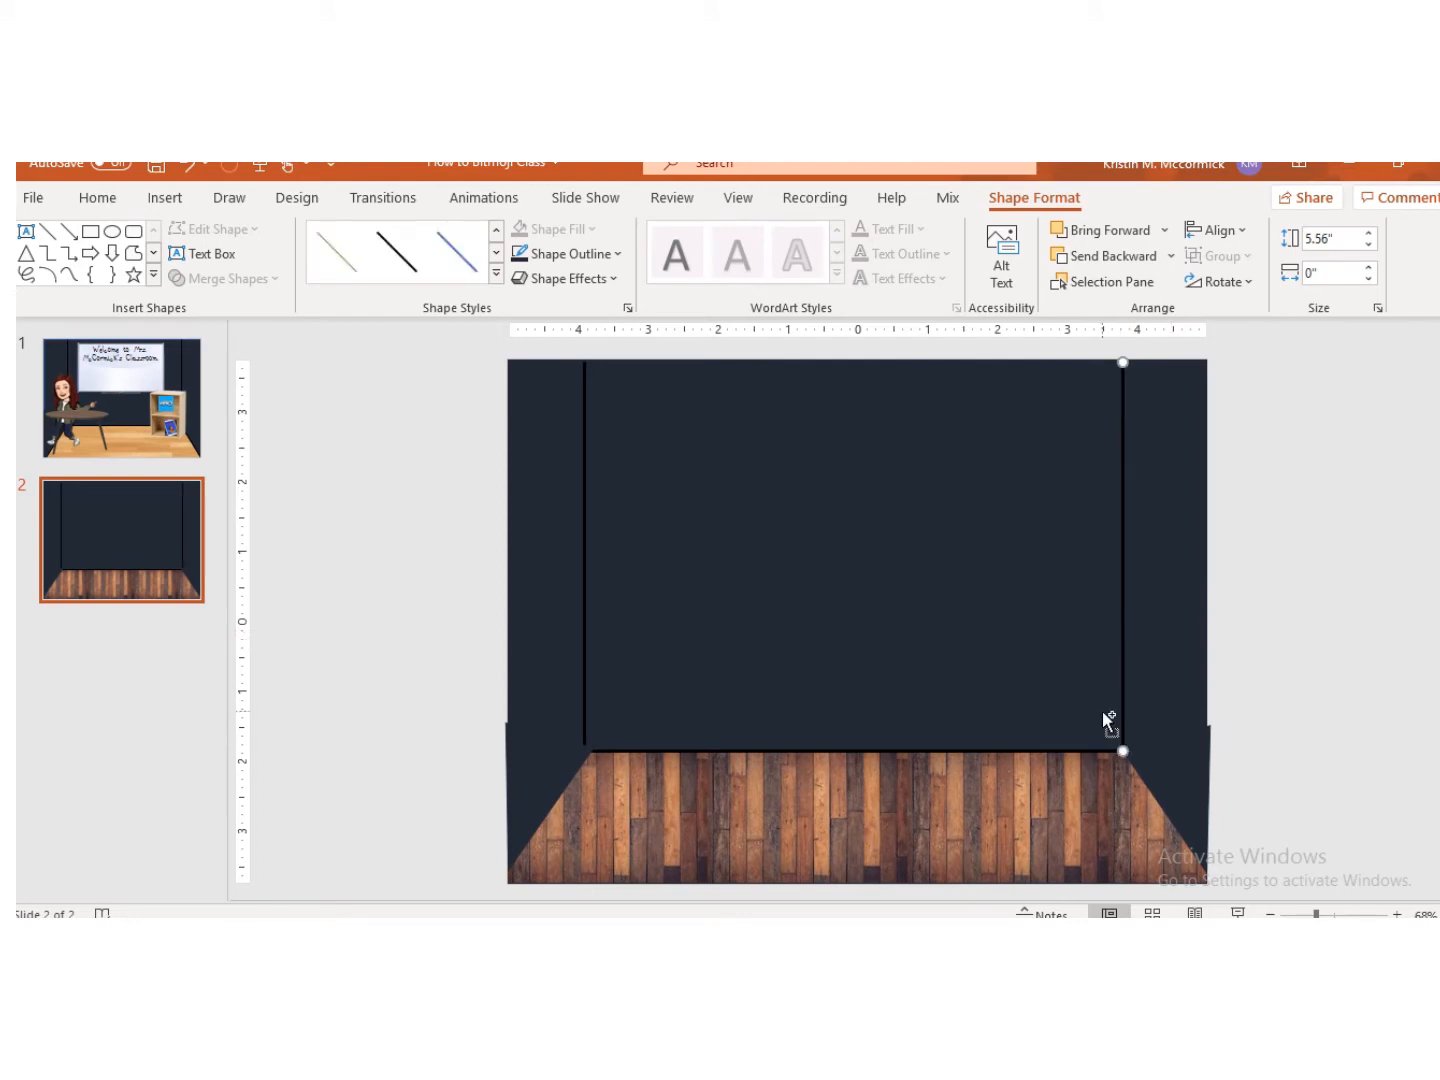
{"action": "key", "text": "ctrl+d"}
{"action": "left_click_drag", "start_coordinate": [1135, 688], "coordinate": [1008, 755]}
{"action": "left_click_drag", "start_coordinate": [1008, 441], "coordinate": [1008, 712]}
{"action": "left_click_drag", "start_coordinate": [1005, 786], "coordinate": [1206, 877]}
Step: Paste another line and shape it into a diagonal from the left wall corner to the slide's lower left corner
{"action": "key", "text": "ctrl+v"}
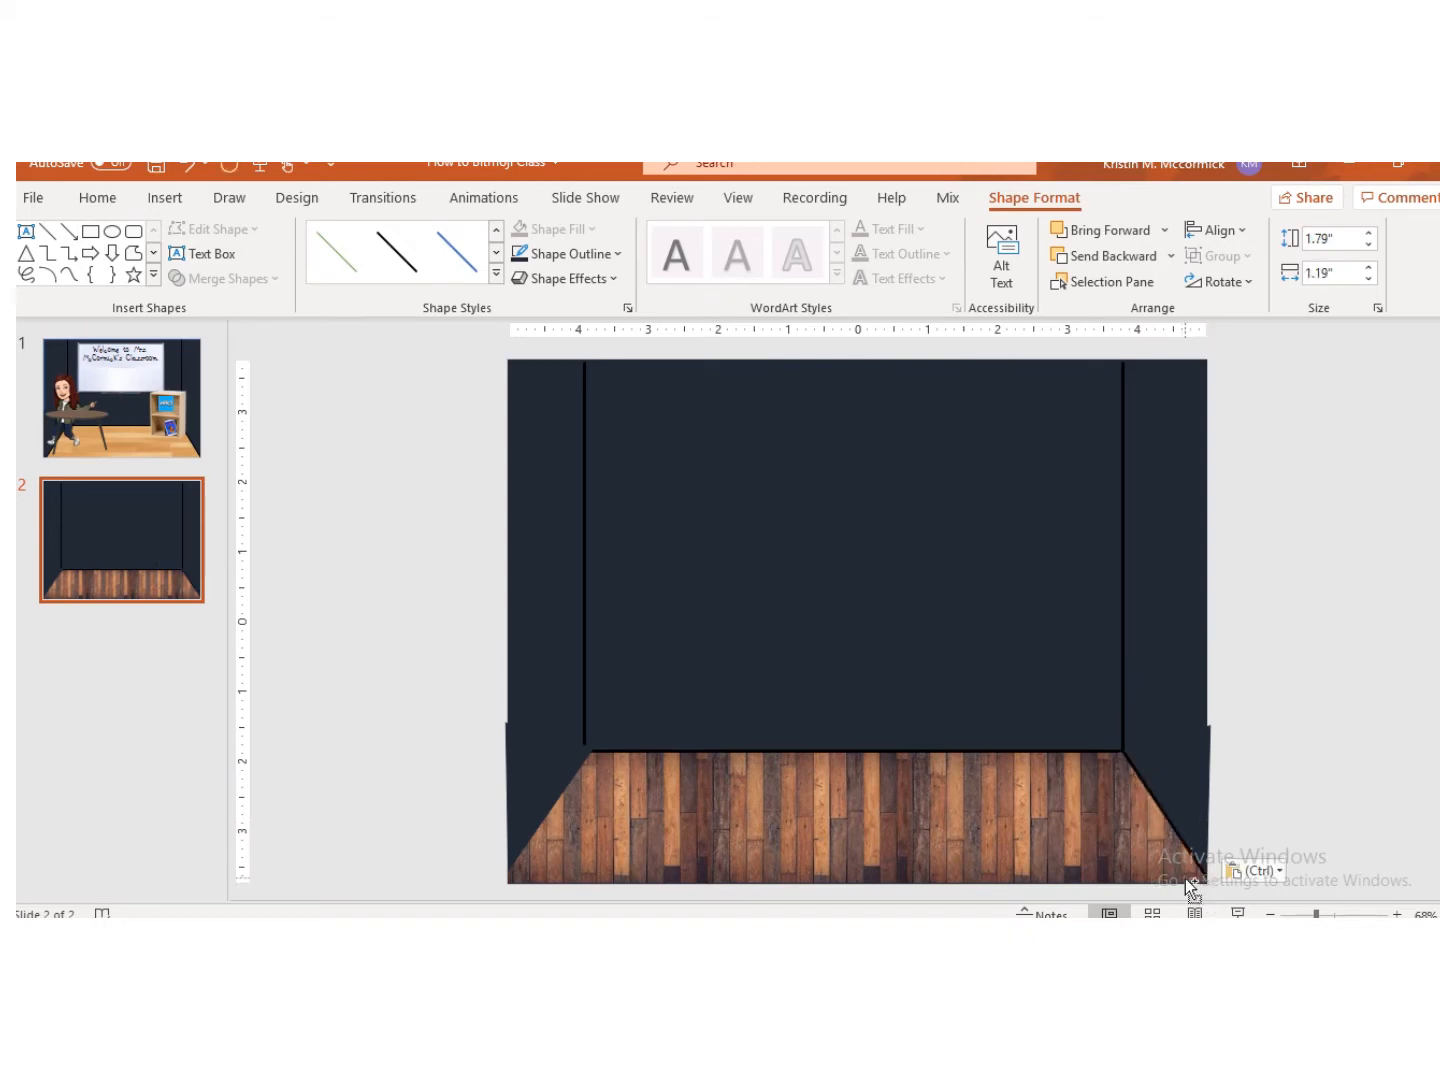
{"action": "left_click_drag", "start_coordinate": [1170, 814], "coordinate": [624, 806]}
{"action": "left_click_drag", "start_coordinate": [672, 876], "coordinate": [508, 869]}
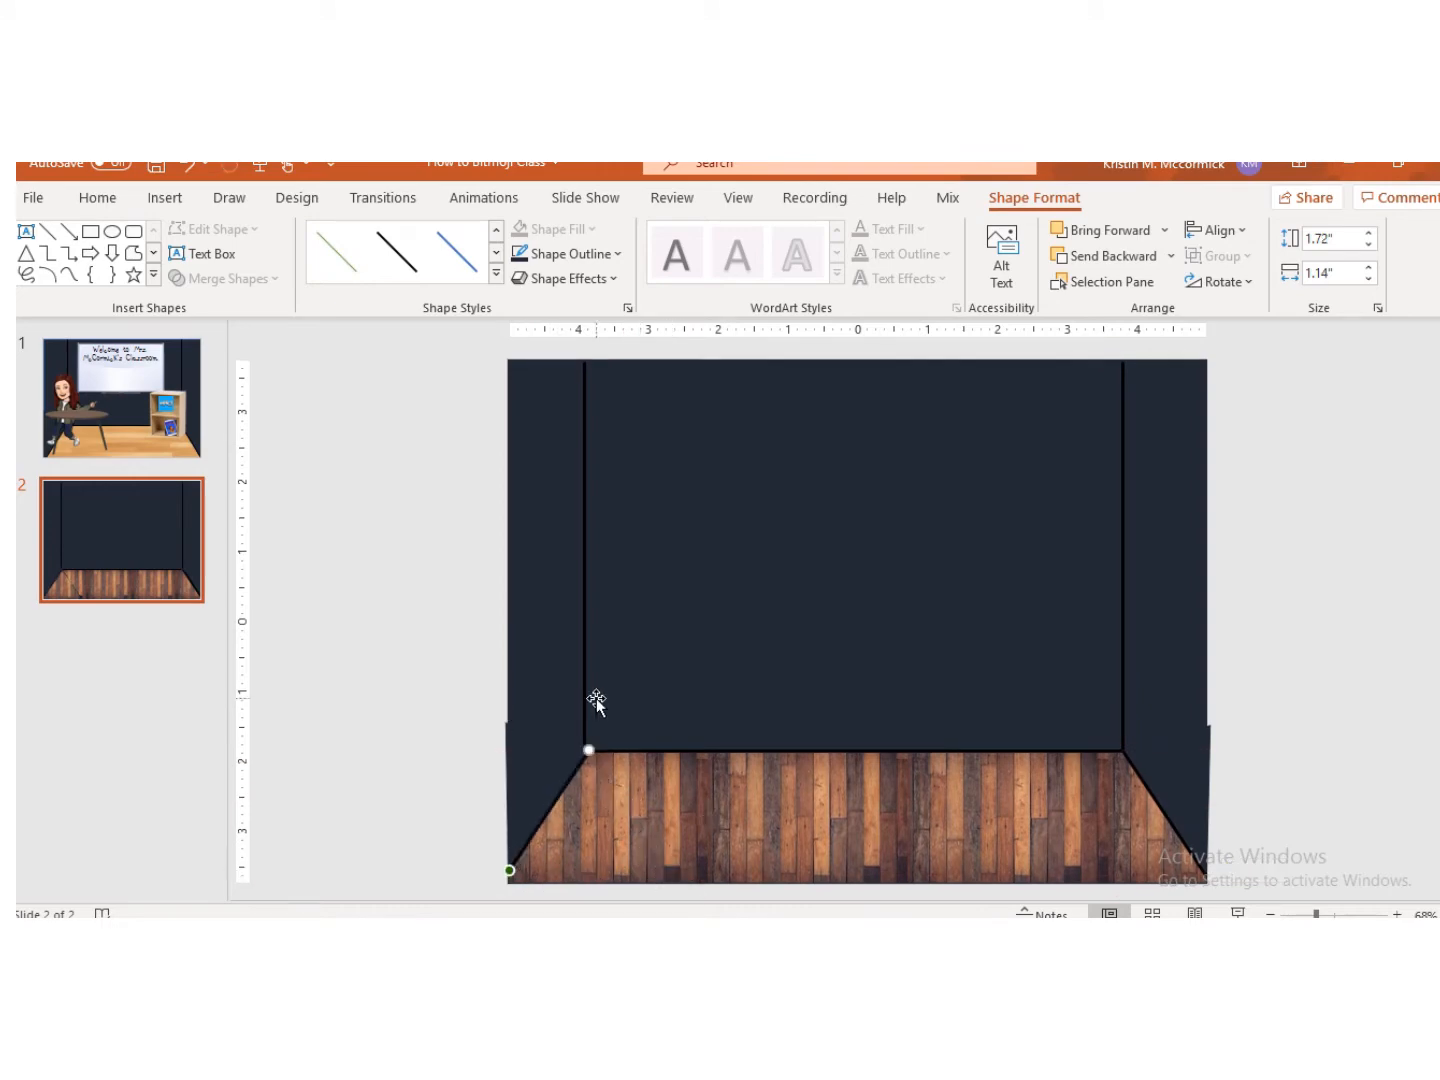
Step: Extend the left vertical line's bottom end down to meet the diagonal line
{"action": "left_click", "coordinate": [581, 702]}
{"action": "left_click_drag", "start_coordinate": [584, 750], "coordinate": [585, 761]}
{"action": "mouse_move", "coordinate": [585, 761]}
{"action": "left_mouse_down"}
{"action": "mouse_move", "coordinate": [589, 783]}
{"action": "mouse_move", "coordinate": [585, 769]}
{"action": "left_mouse_up"}
{"action": "left_click", "coordinate": [1237, 735]}
Step: Switch to the browser and search Google Images for smart board
{"action": "mouse_move", "coordinate": [610, 945]}
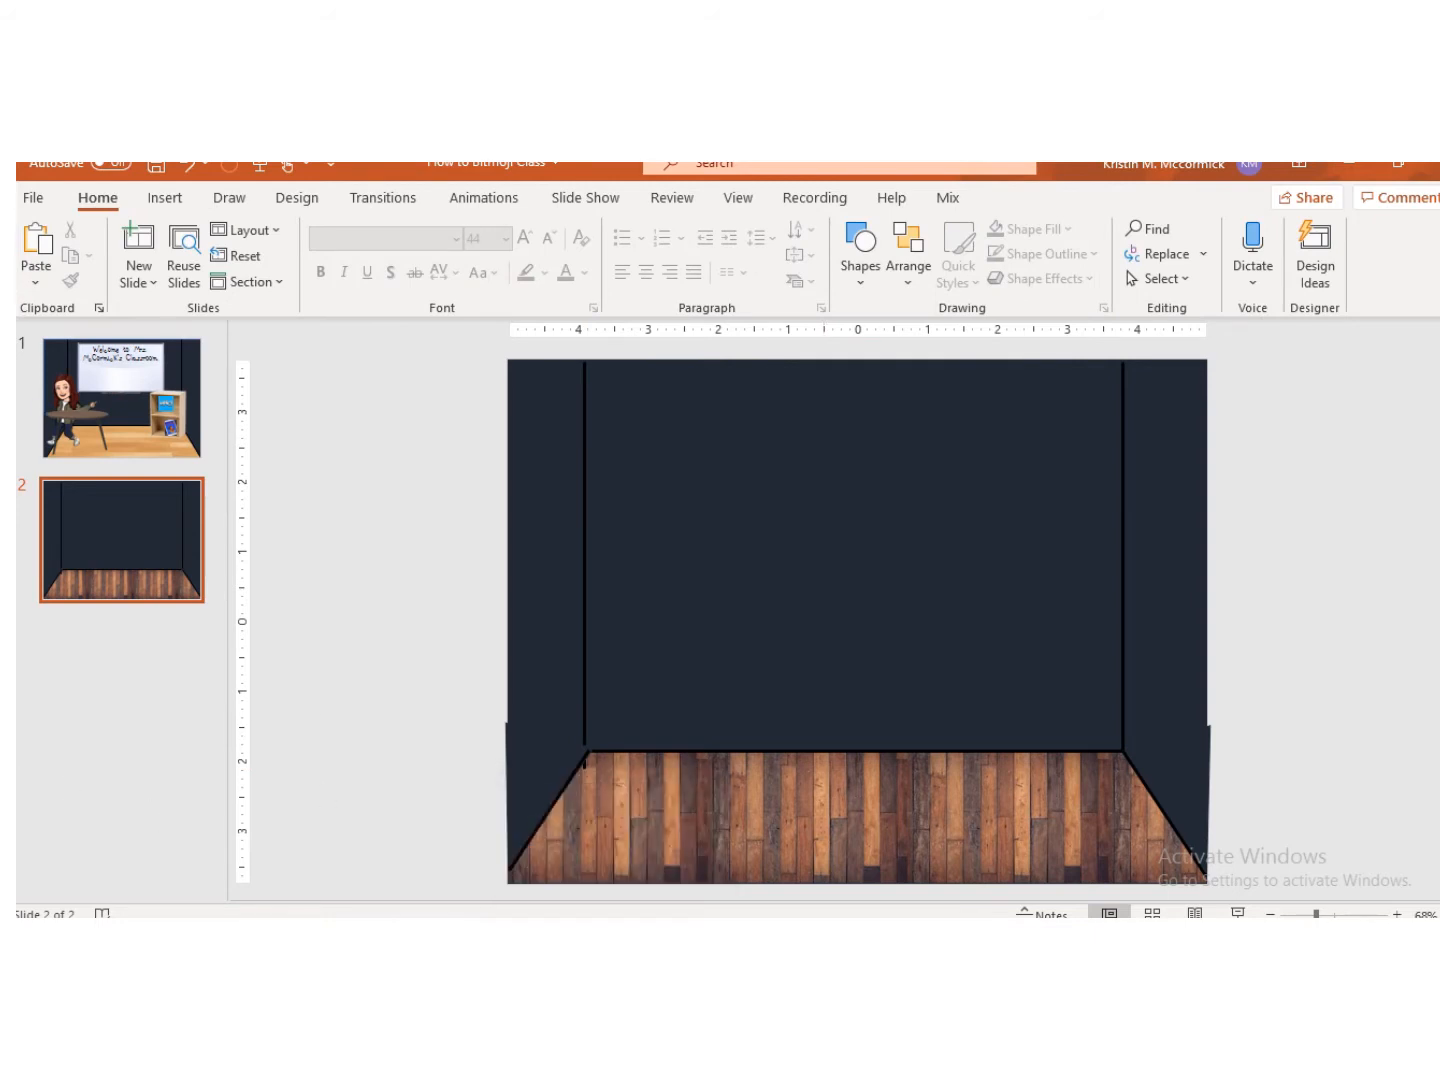
{"action": "left_click", "coordinate": [653, 942]}
{"action": "scroll", "coordinate": [312, 610], "scroll_direction": "up", "scroll_amount": 20}
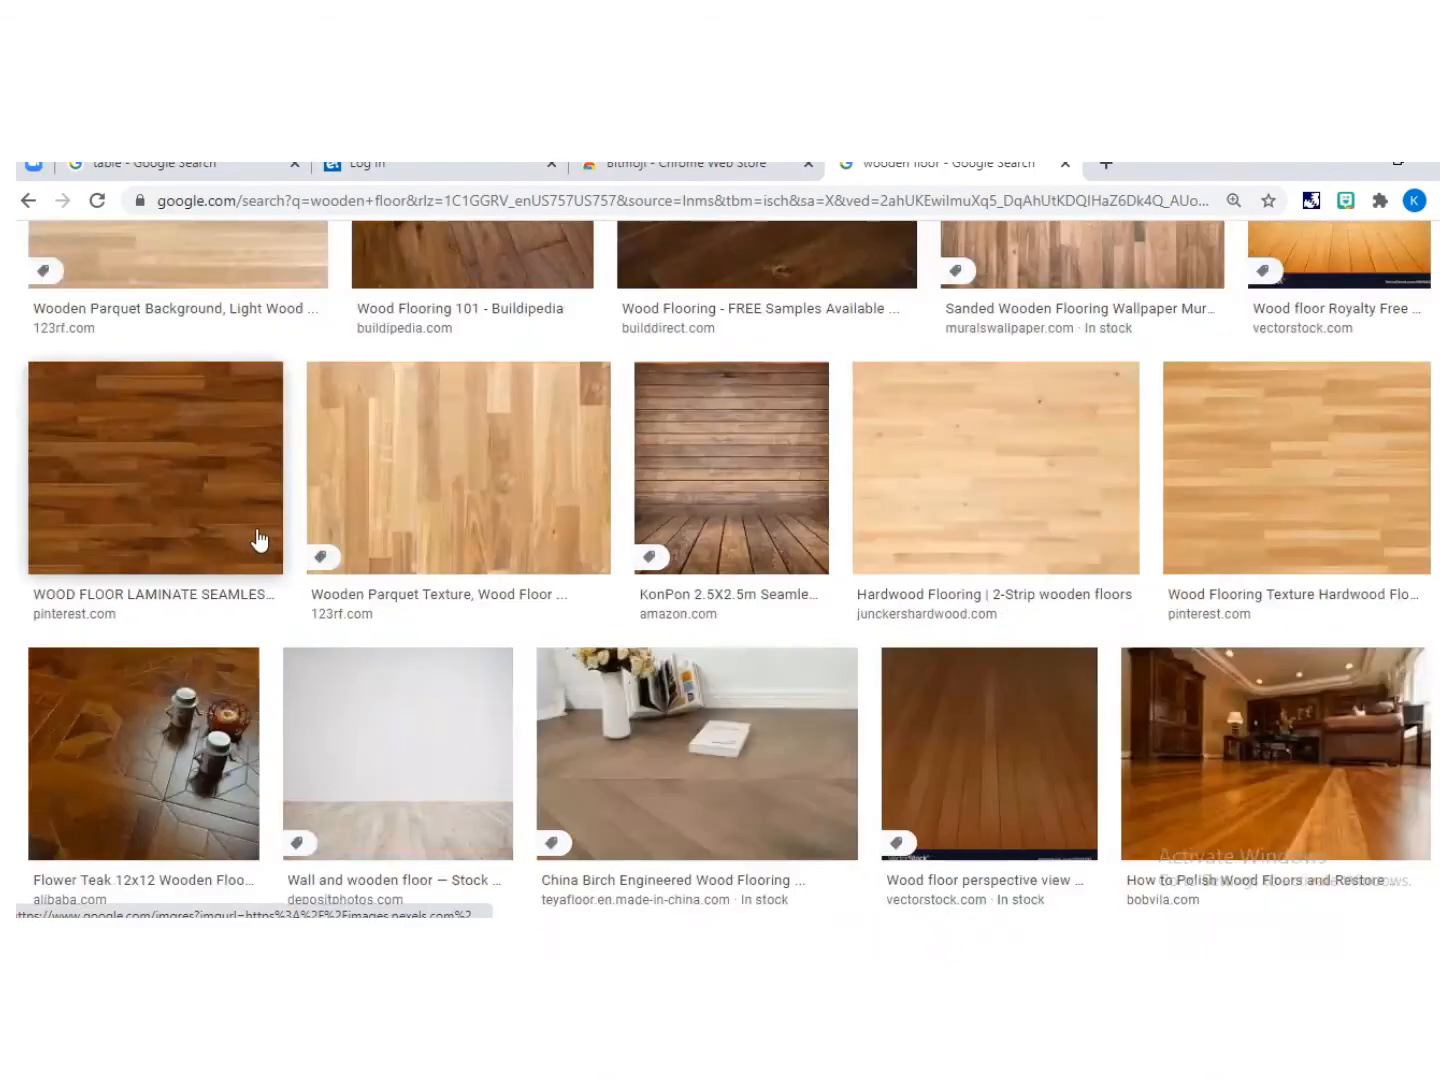
{"action": "scroll", "coordinate": [258, 540], "scroll_direction": "up", "scroll_amount": 10}
{"action": "triple_click", "coordinate": [374, 263]}
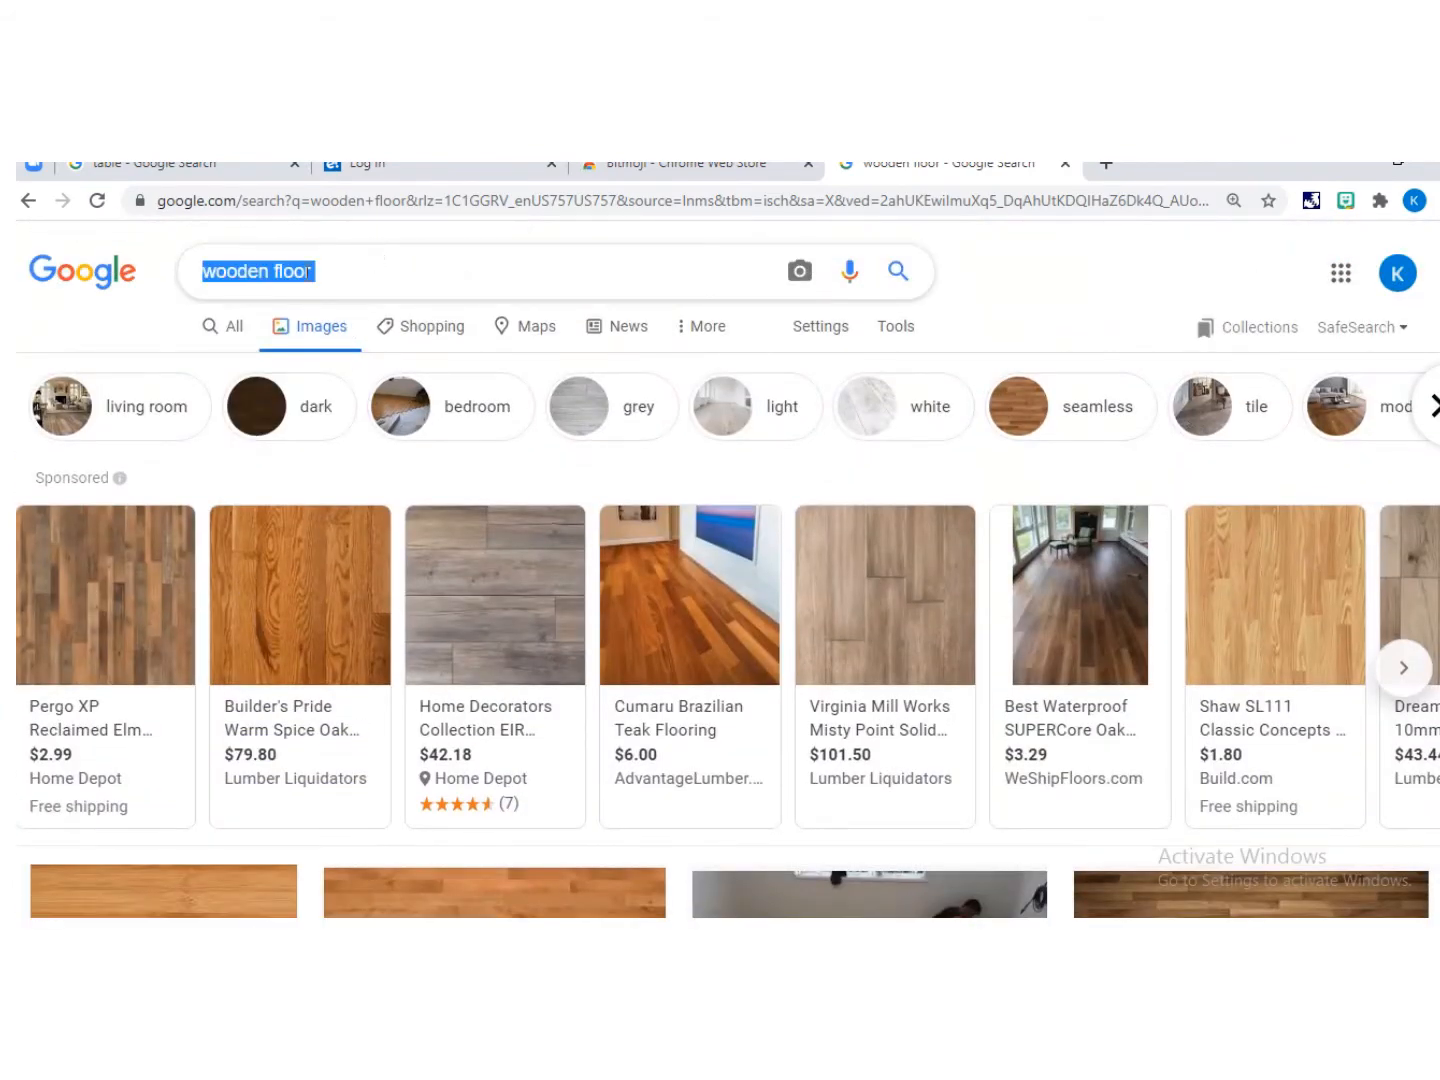
{"action": "scroll", "coordinate": [306, 273], "scroll_direction": "down", "scroll_amount": 5}
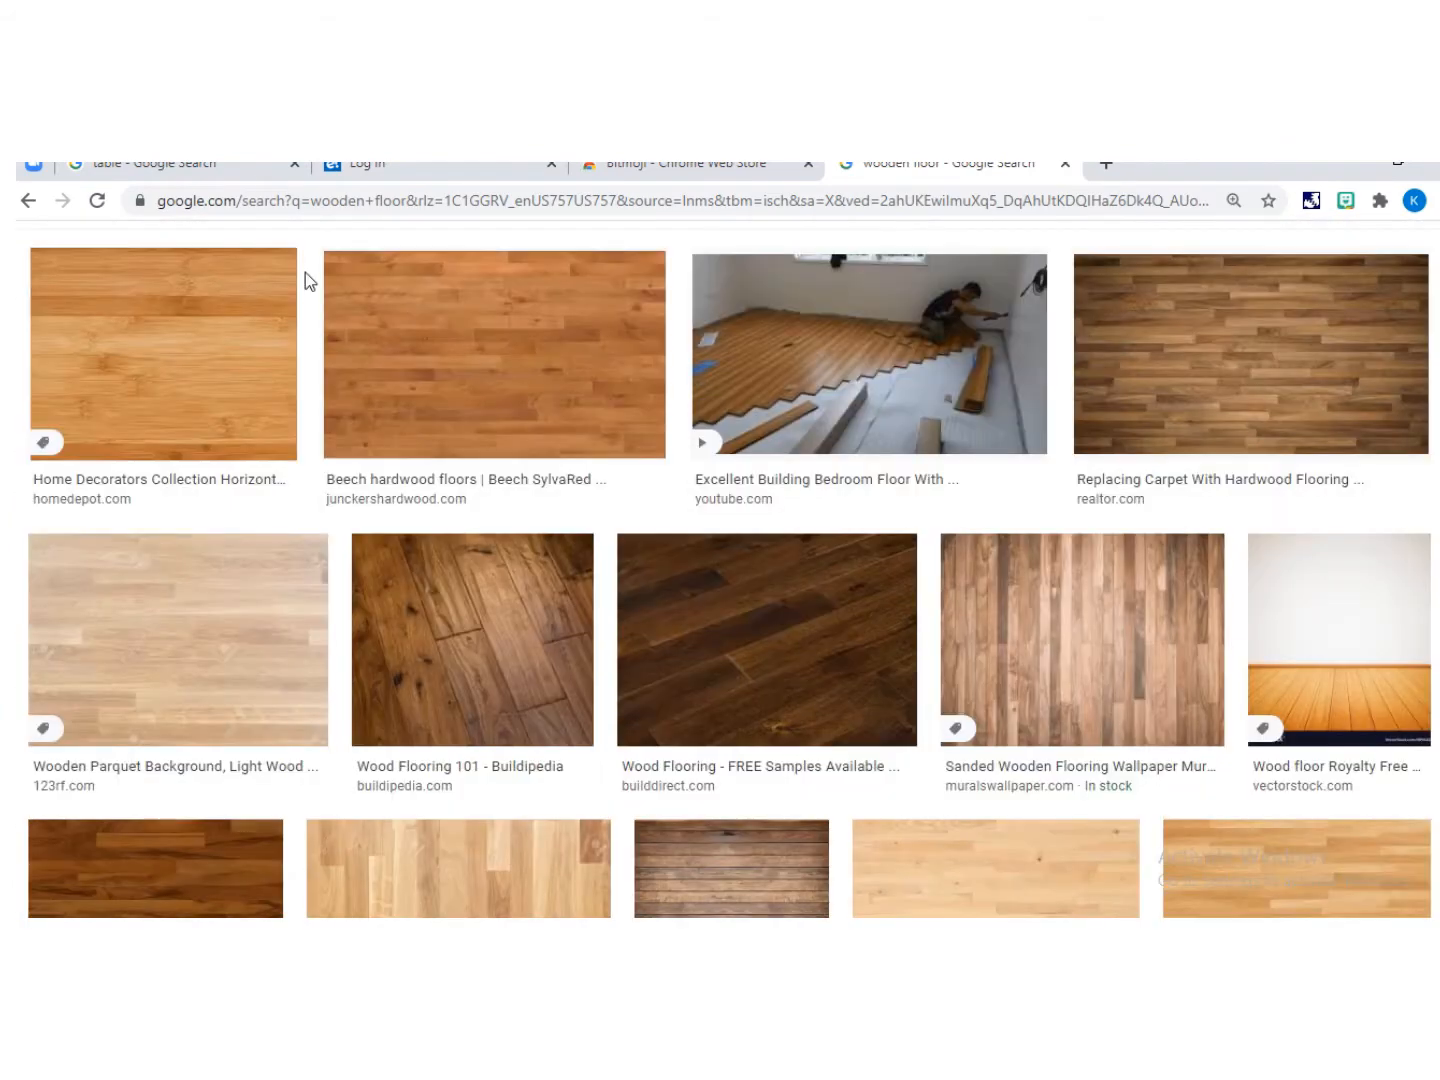
{"action": "scroll", "coordinate": [305, 273], "scroll_direction": "up", "scroll_amount": 5}
{"action": "left_click_drag", "start_coordinate": [345, 286], "coordinate": [199, 279]}
{"action": "type", "text": "smart boar"}
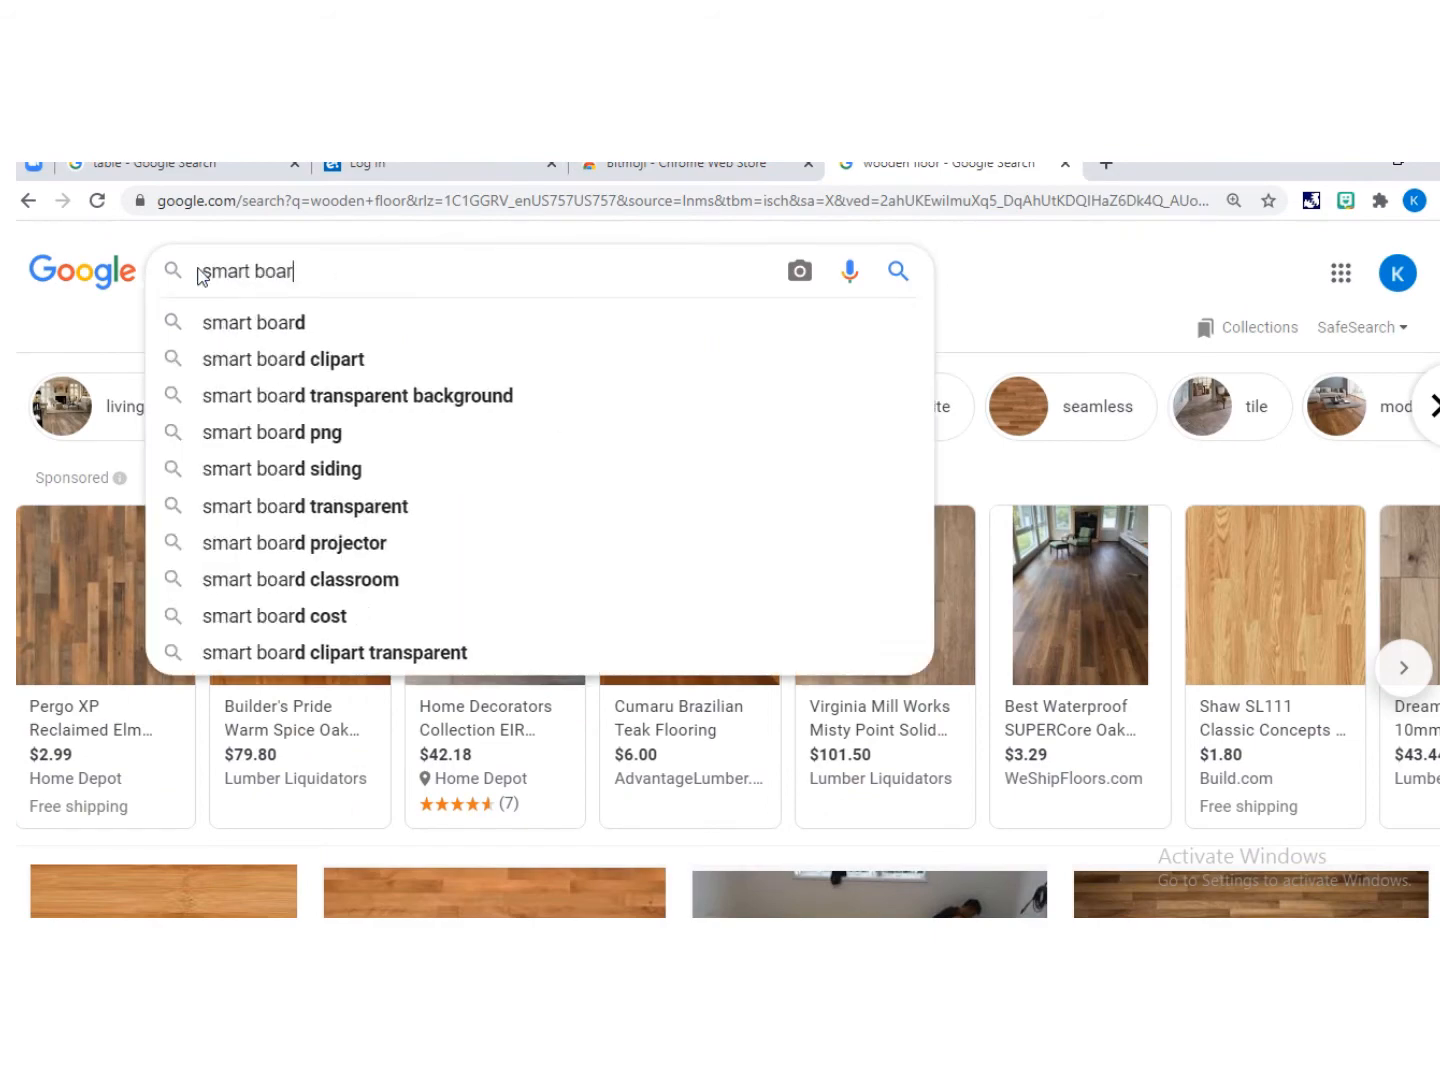
{"action": "type", "text": "d"}
{"action": "key", "text": "Return"}
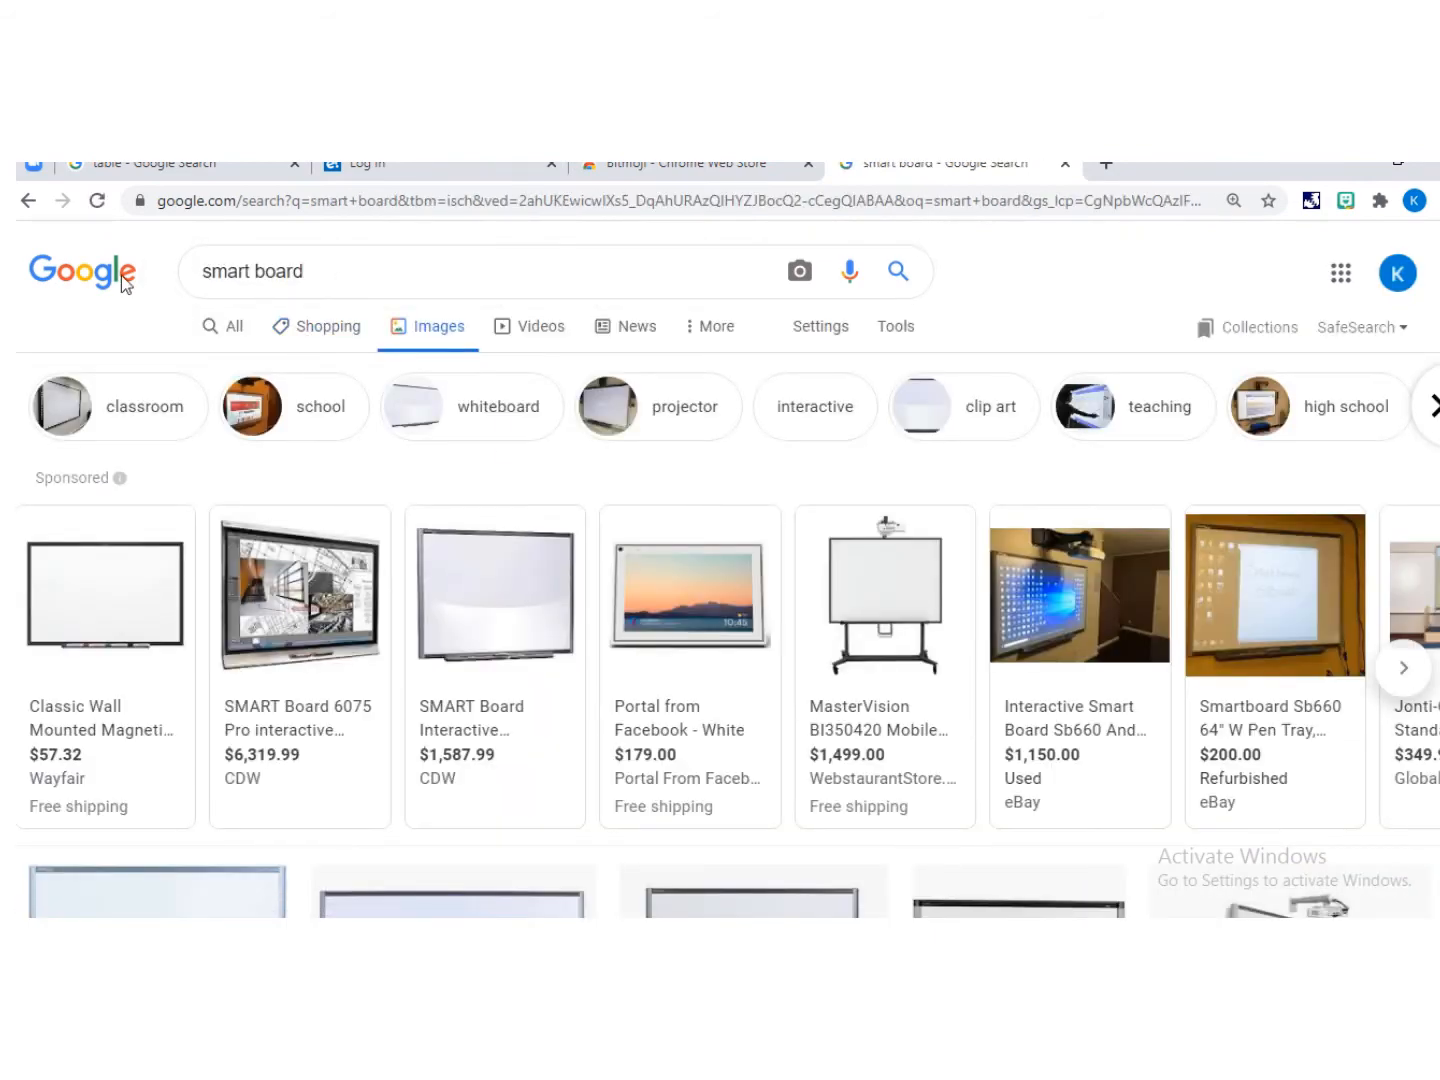
Step: Copy the SMARTBOARD SBX885 interactive whiteboard image from the search results
{"action": "scroll", "coordinate": [374, 540], "scroll_direction": "down", "scroll_amount": 5}
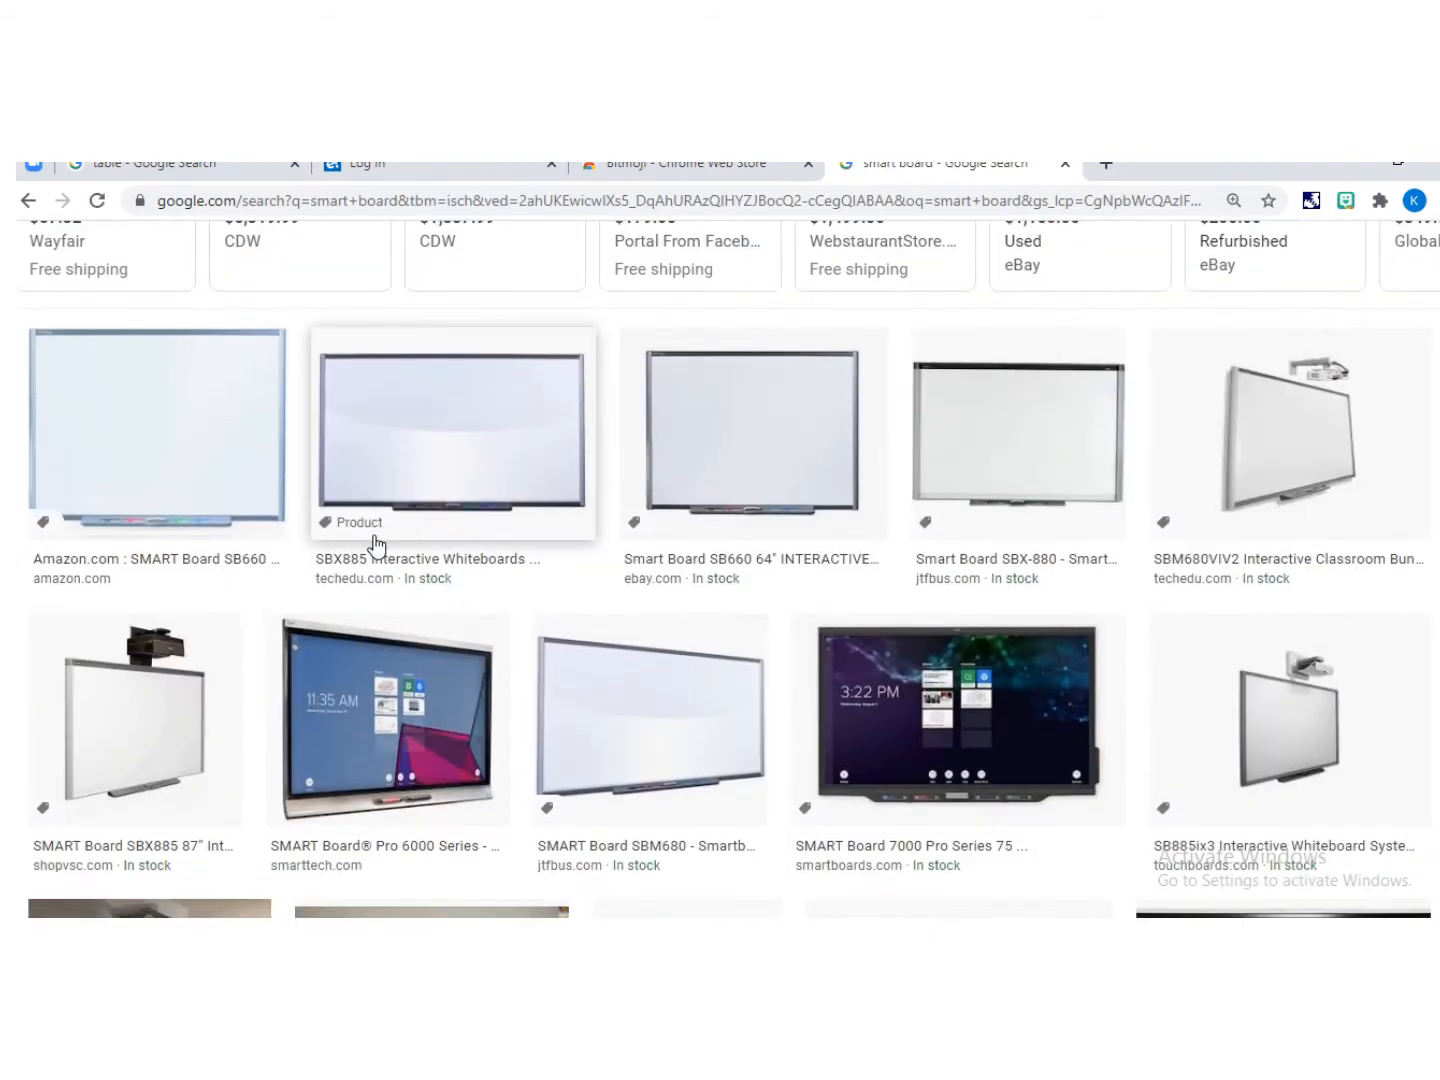
{"action": "left_click", "coordinate": [120, 460]}
{"action": "right_click", "coordinate": [1164, 448]}
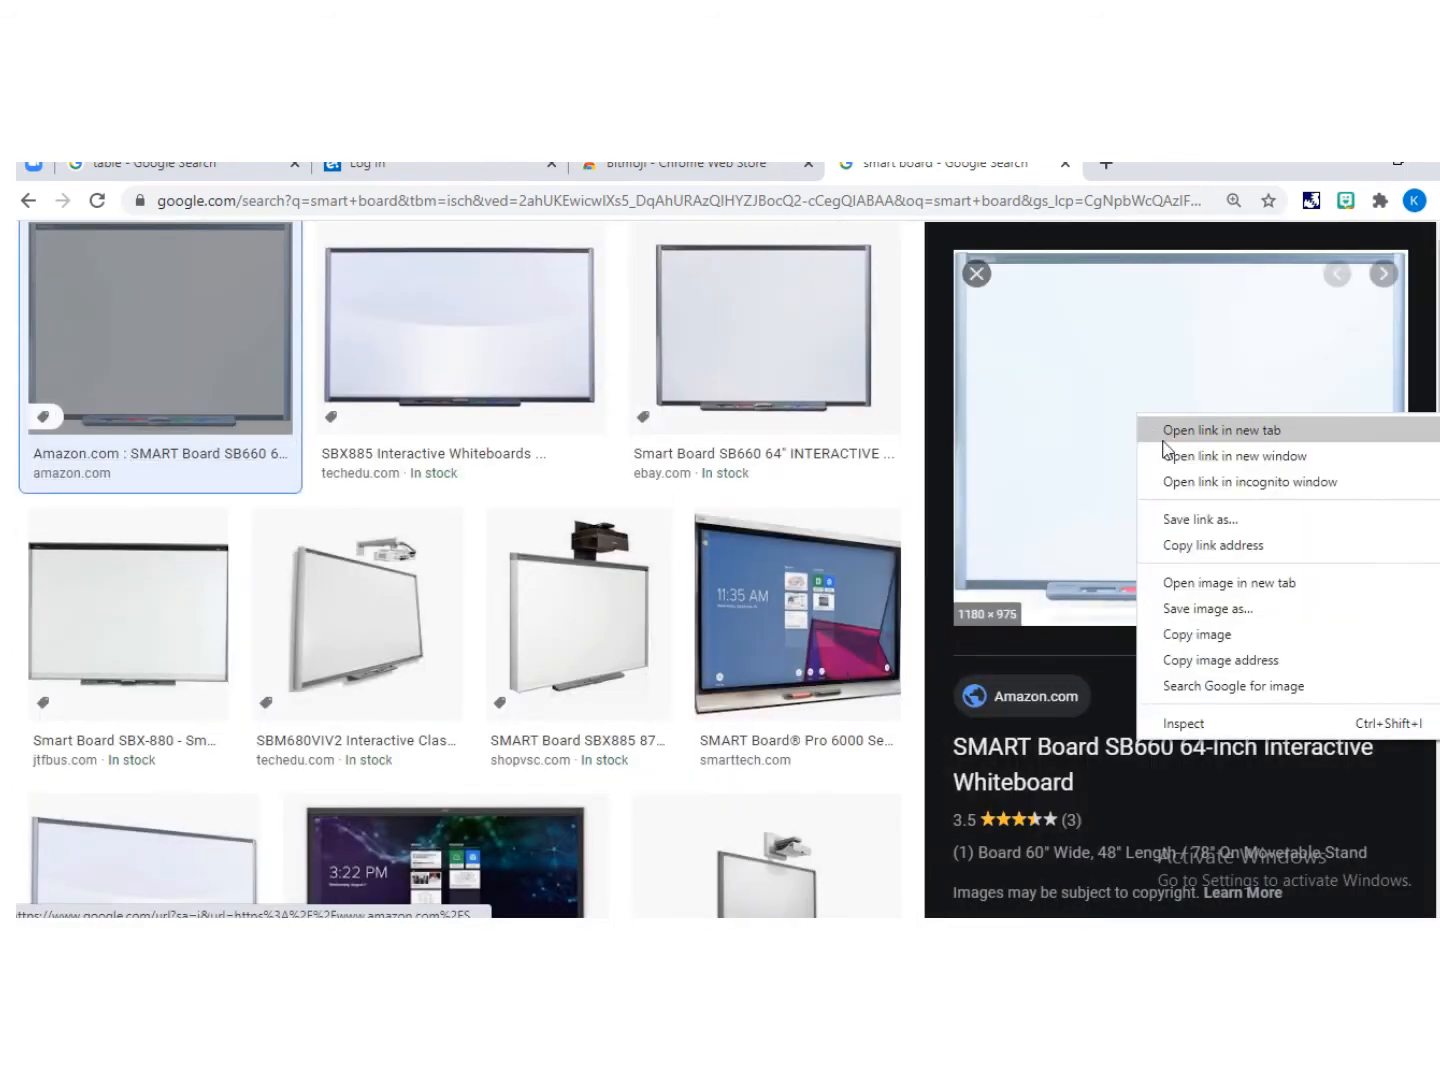
{"action": "left_click", "coordinate": [421, 280]}
{"action": "left_click", "coordinate": [437, 290]}
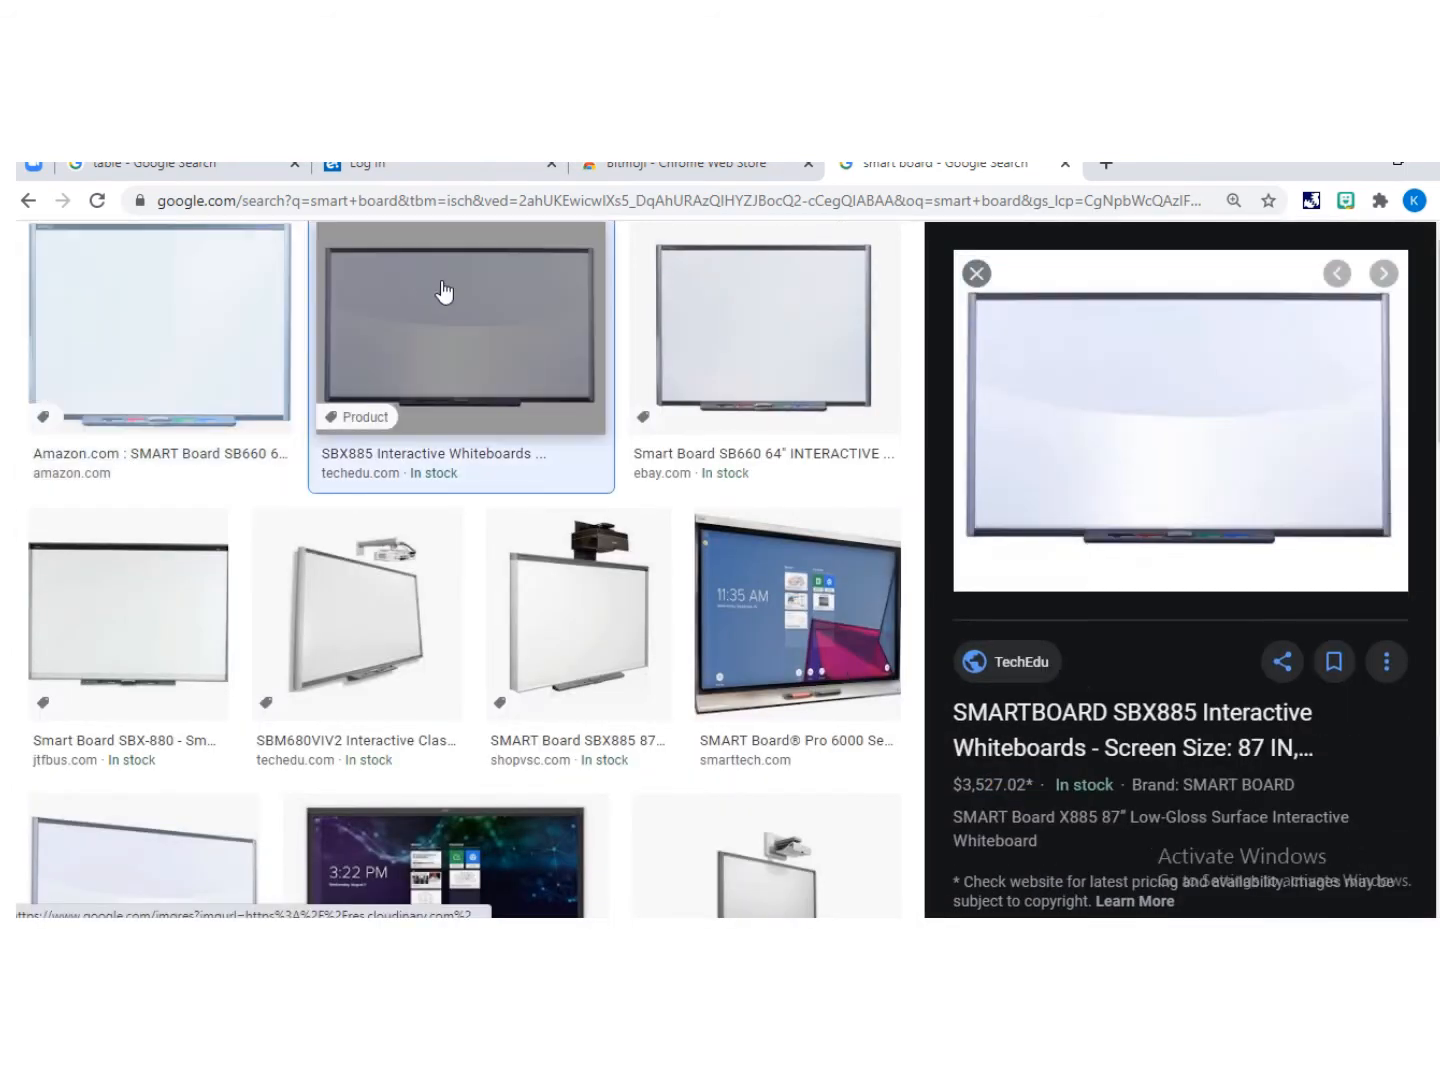
{"action": "right_click", "coordinate": [1229, 475]}
{"action": "left_click", "coordinate": [1193, 680]}
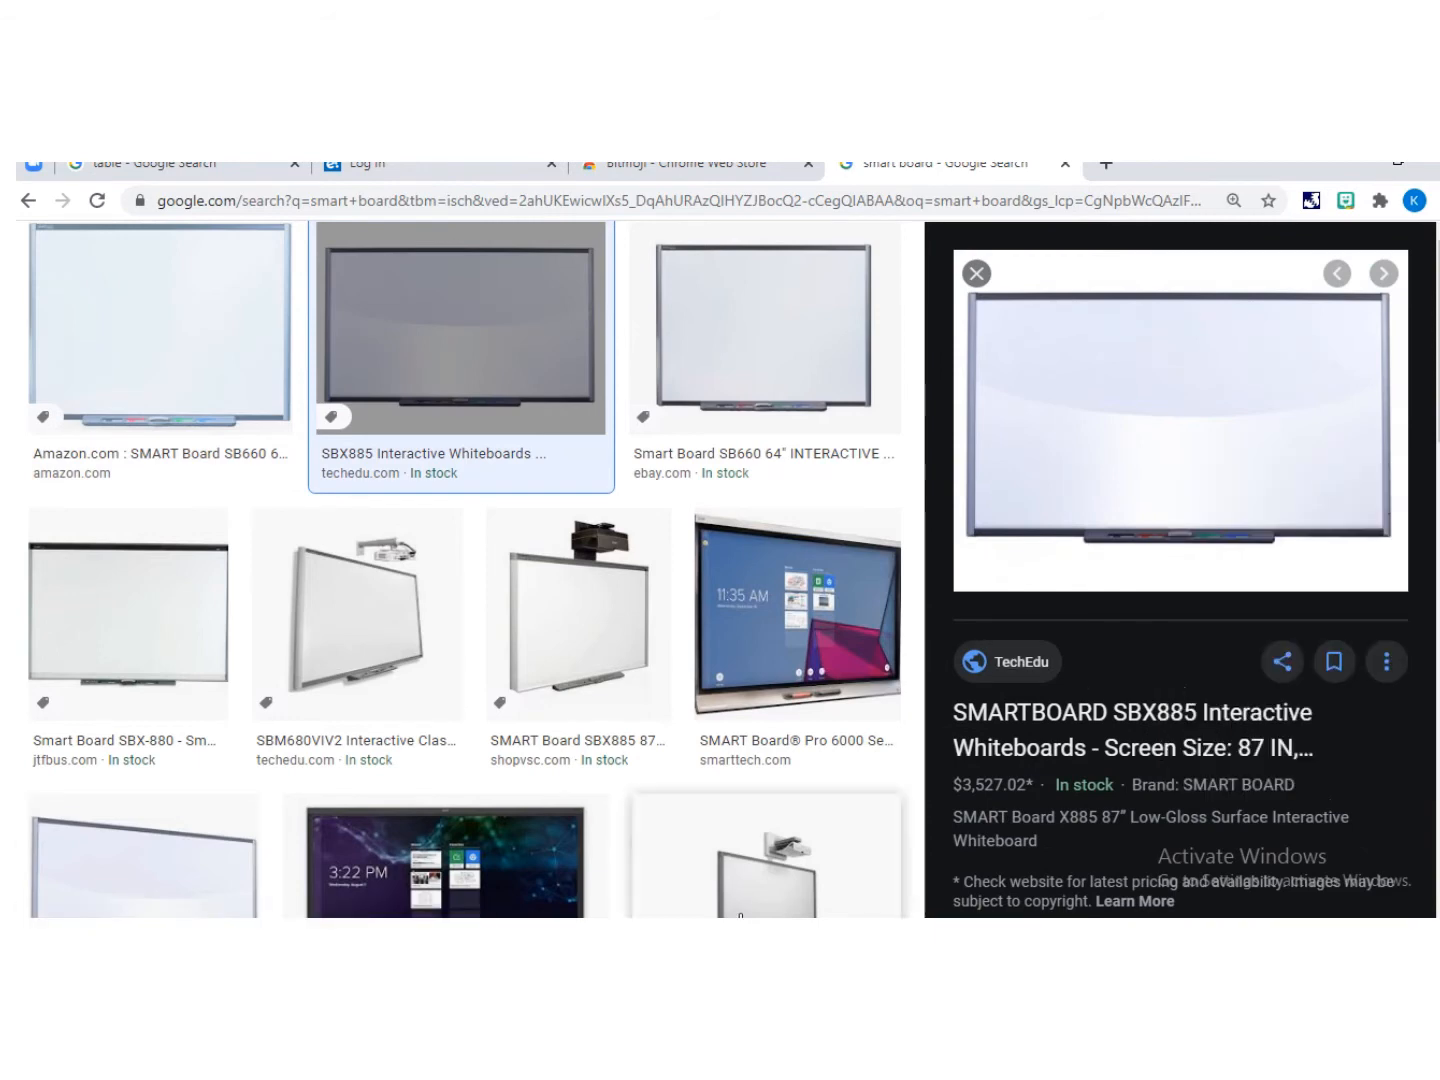
Step: Paste the smart board image onto the slide, resize it to about 6.97" by 5.23" and center it on the back wall
{"action": "left_click", "coordinate": [735, 938]}
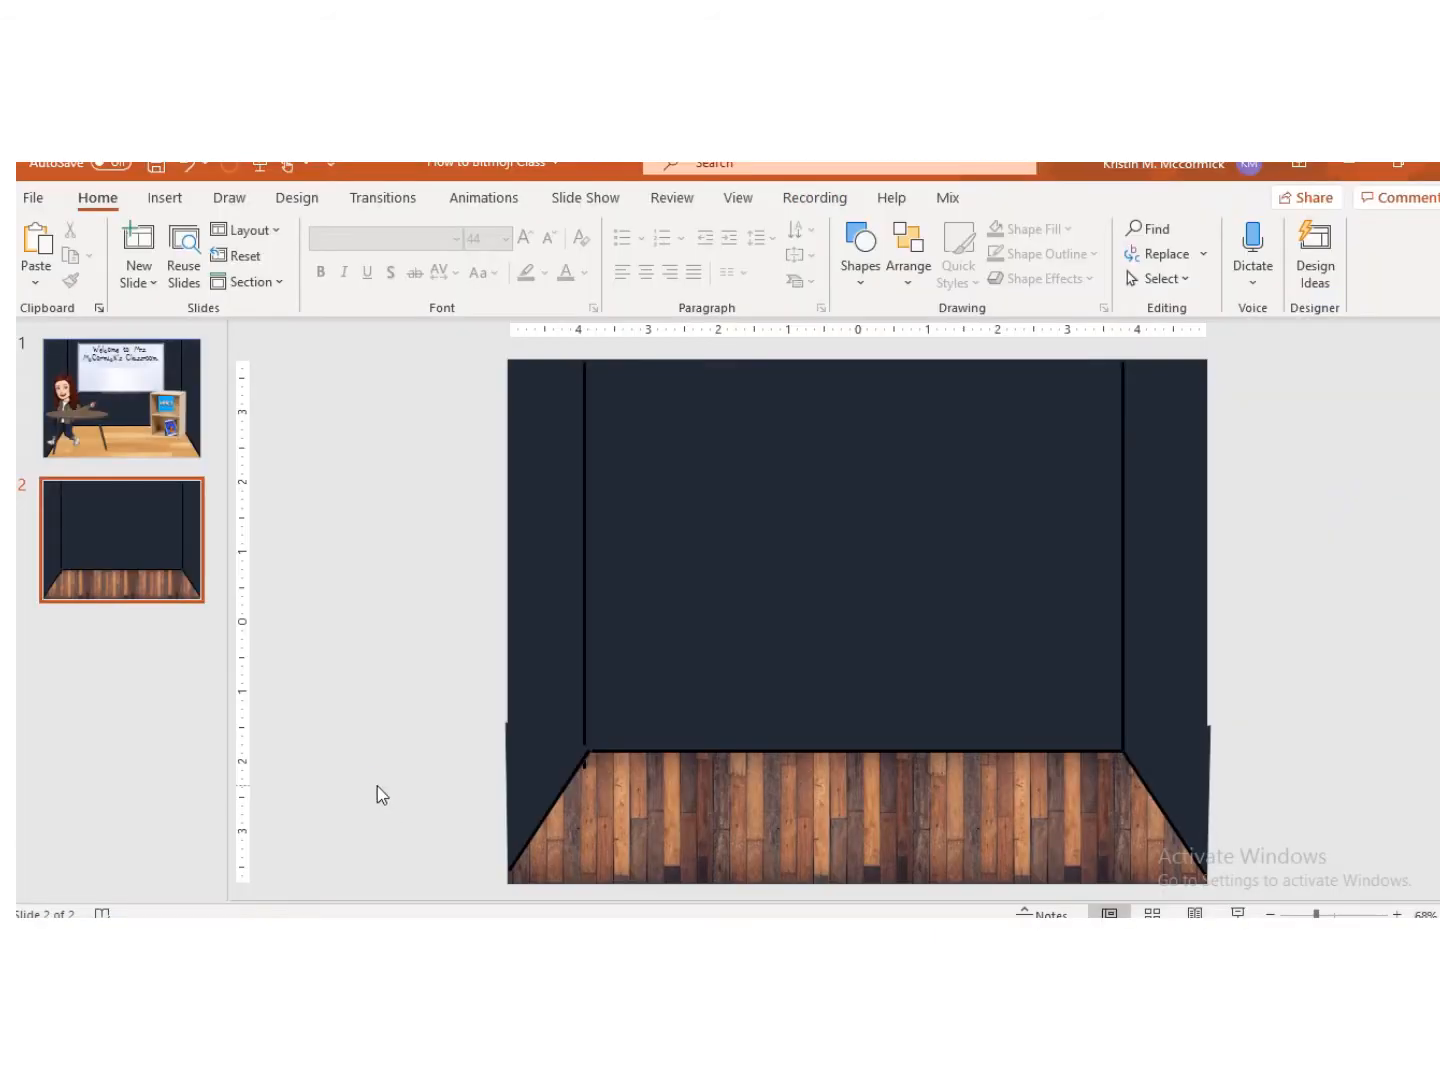
{"action": "key", "text": "ctrl+v"}
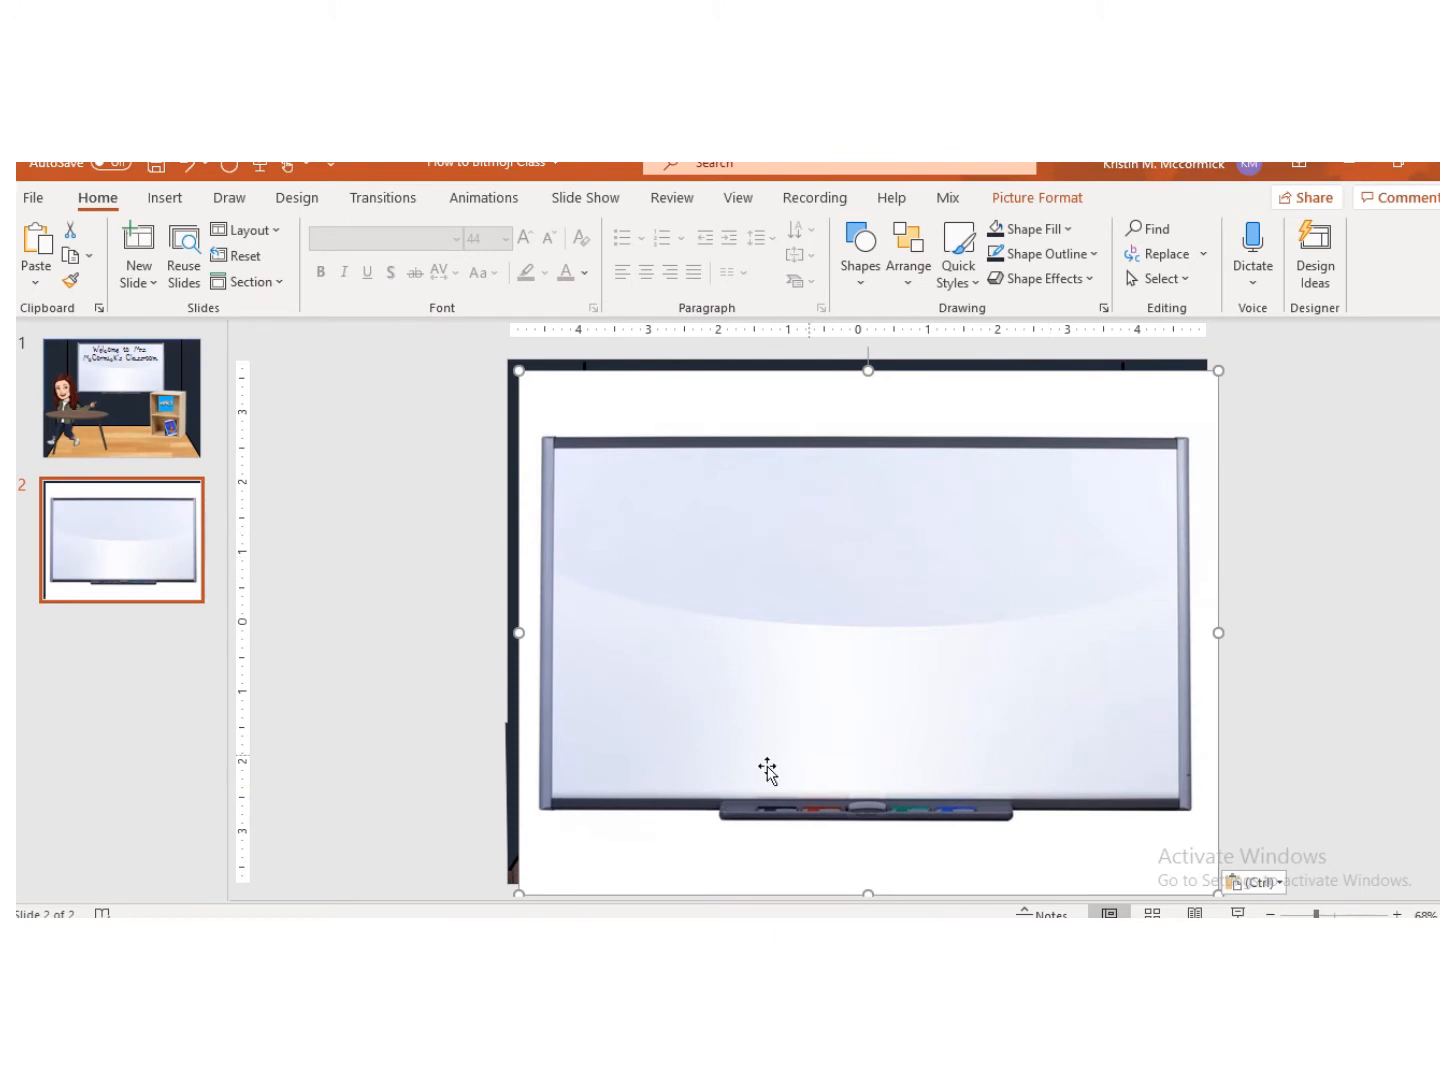
{"action": "left_click_drag", "start_coordinate": [511, 373], "coordinate": [733, 524]}
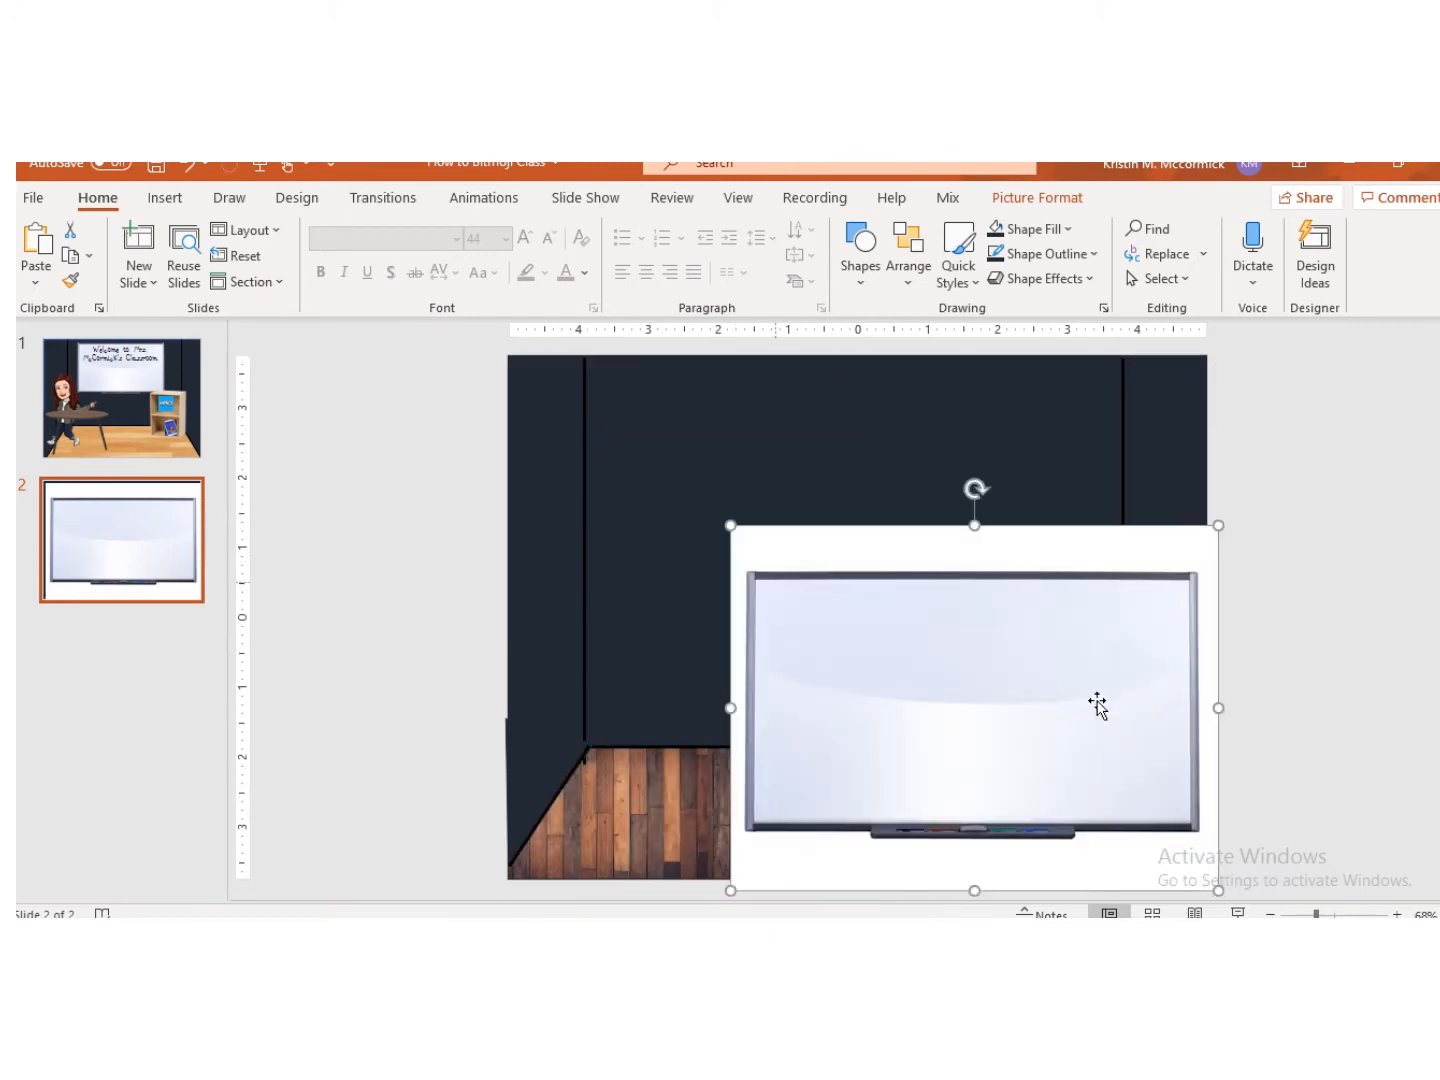
{"action": "left_click_drag", "start_coordinate": [1084, 730], "coordinate": [968, 576]}
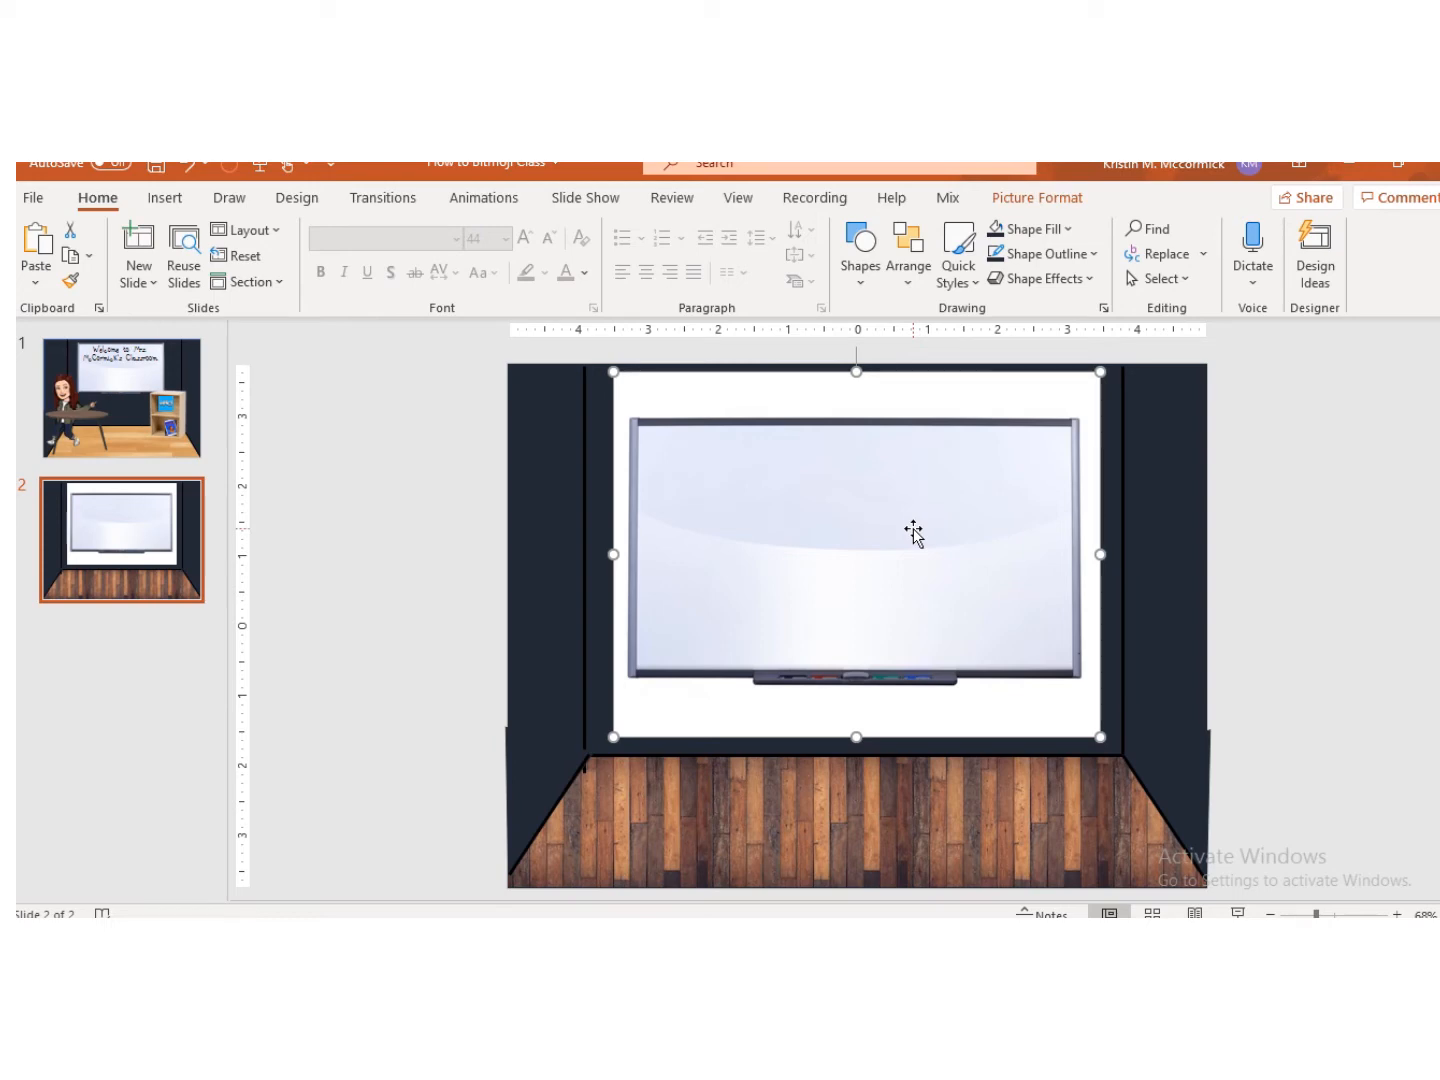
Step: Remove the smart board image's white background, marking the board's frame and marker tray as areas to keep
{"action": "left_click", "coordinate": [1066, 197]}
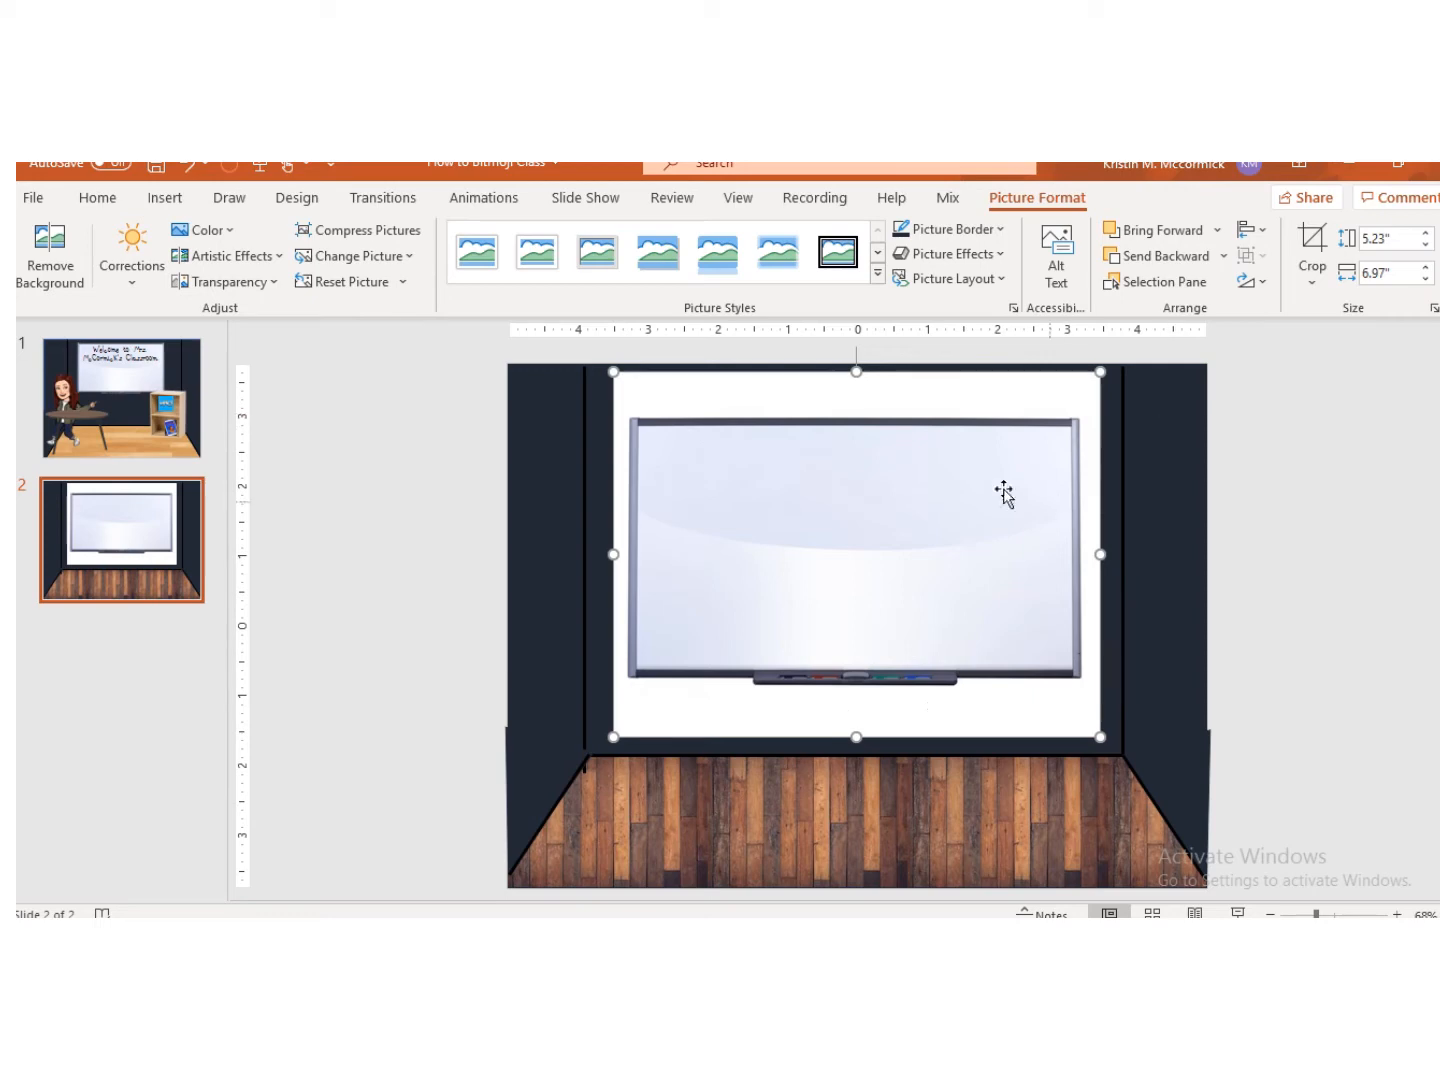
{"action": "left_click", "coordinate": [50, 258]}
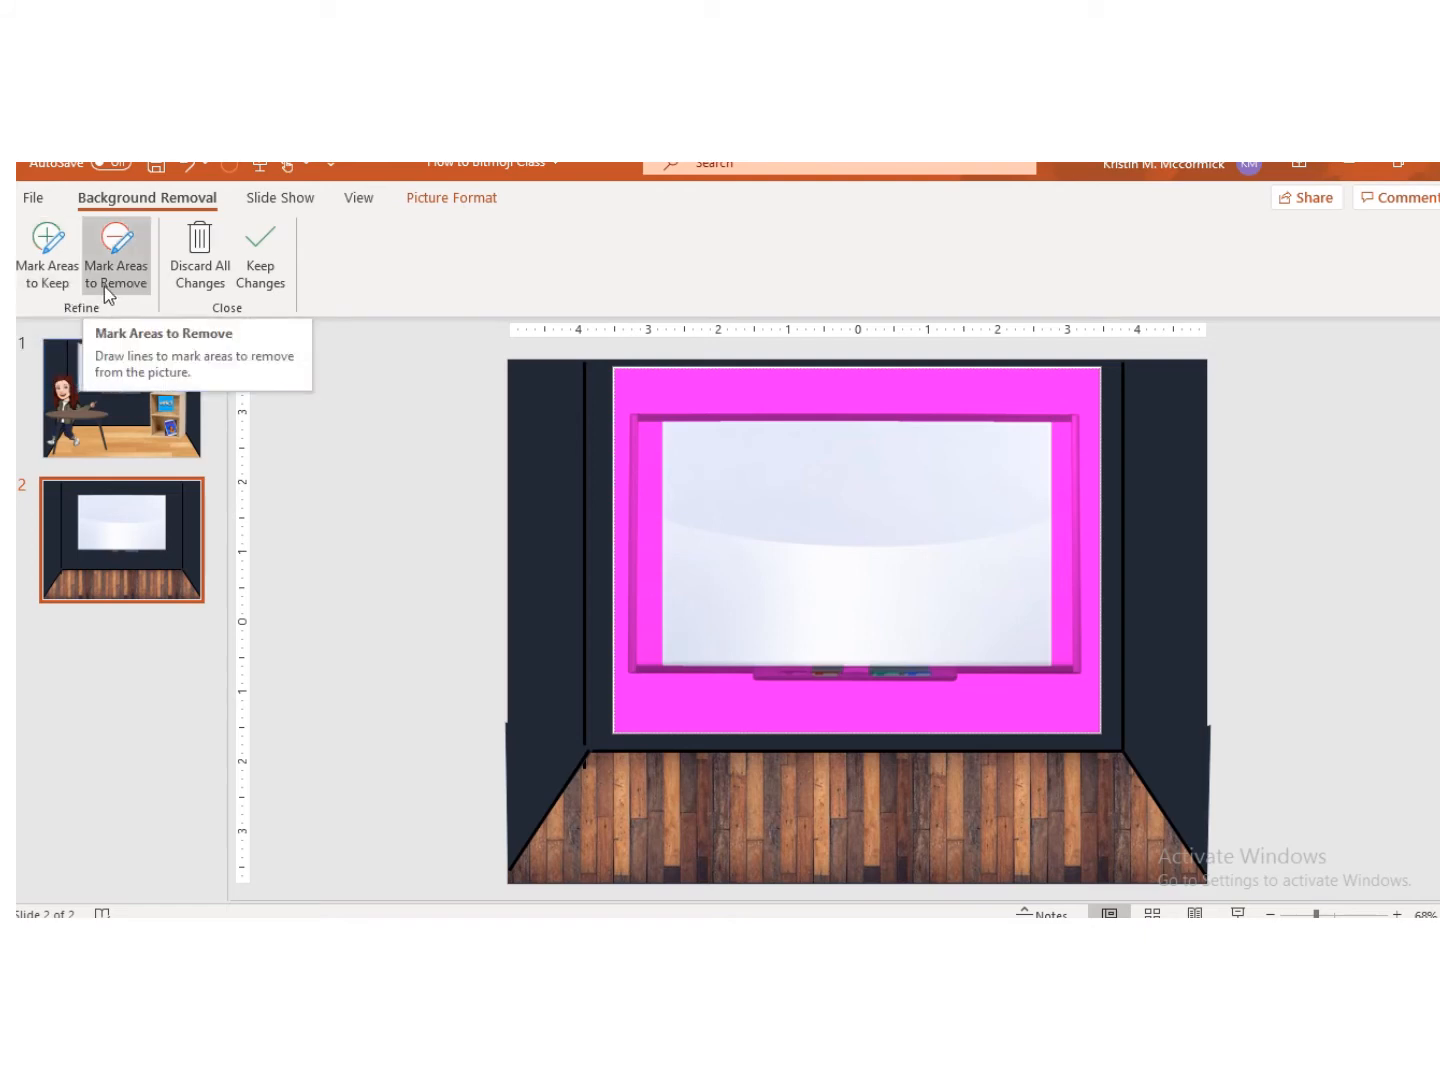
{"action": "left_click", "coordinate": [57, 267]}
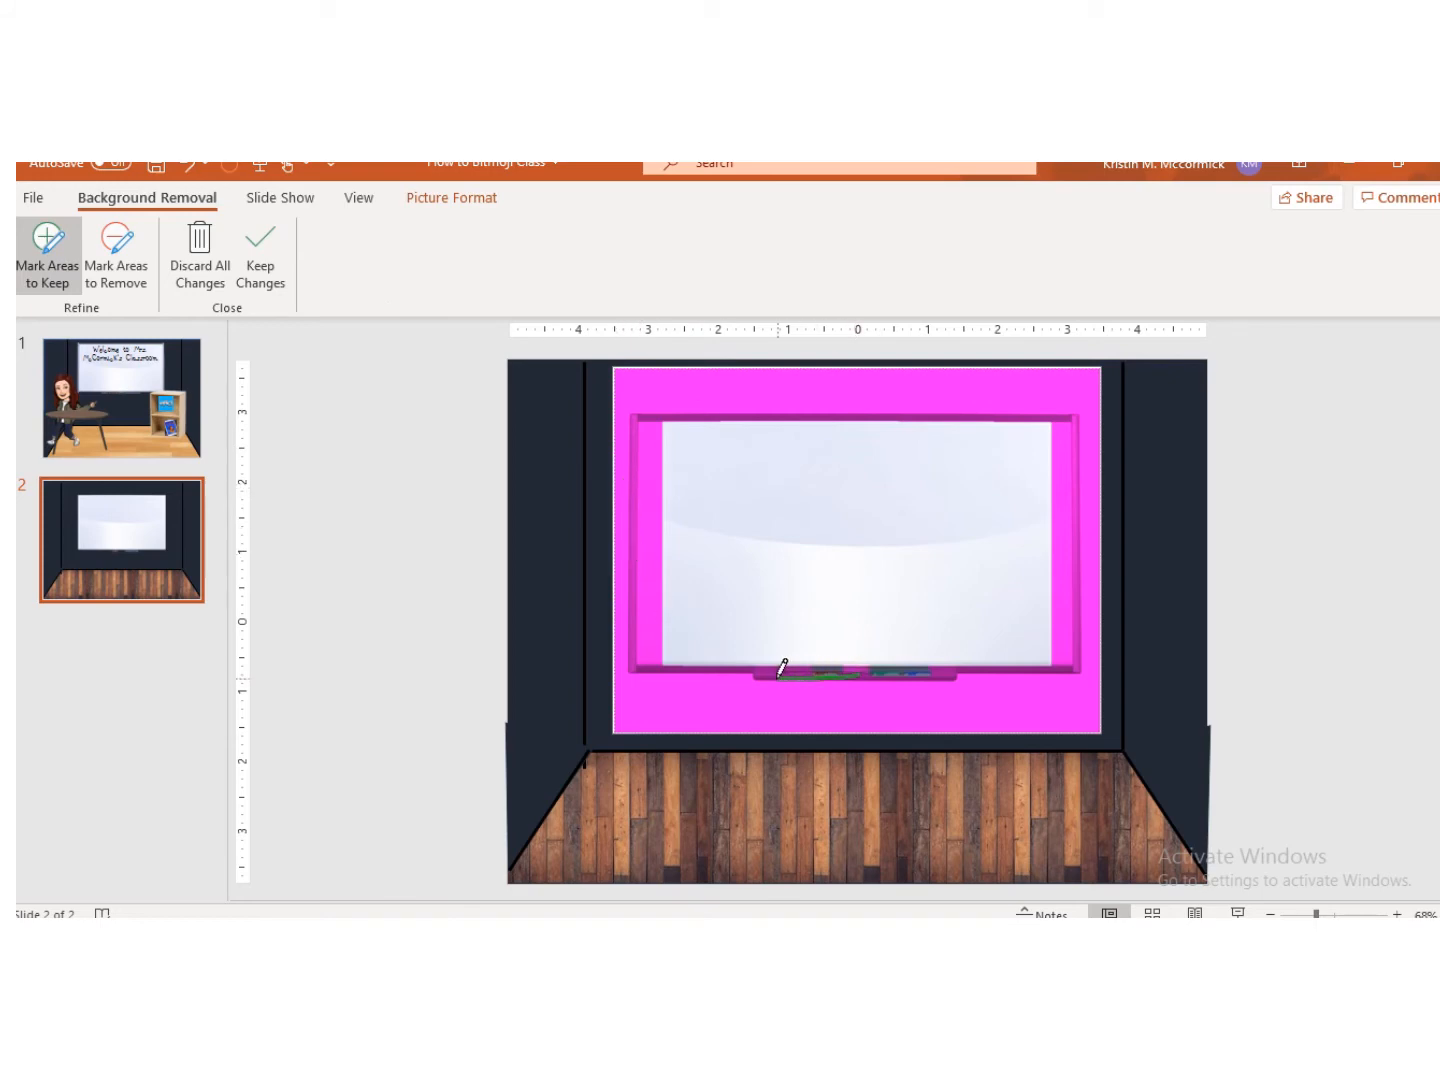
{"action": "left_click_drag", "start_coordinate": [782, 668], "coordinate": [784, 661]}
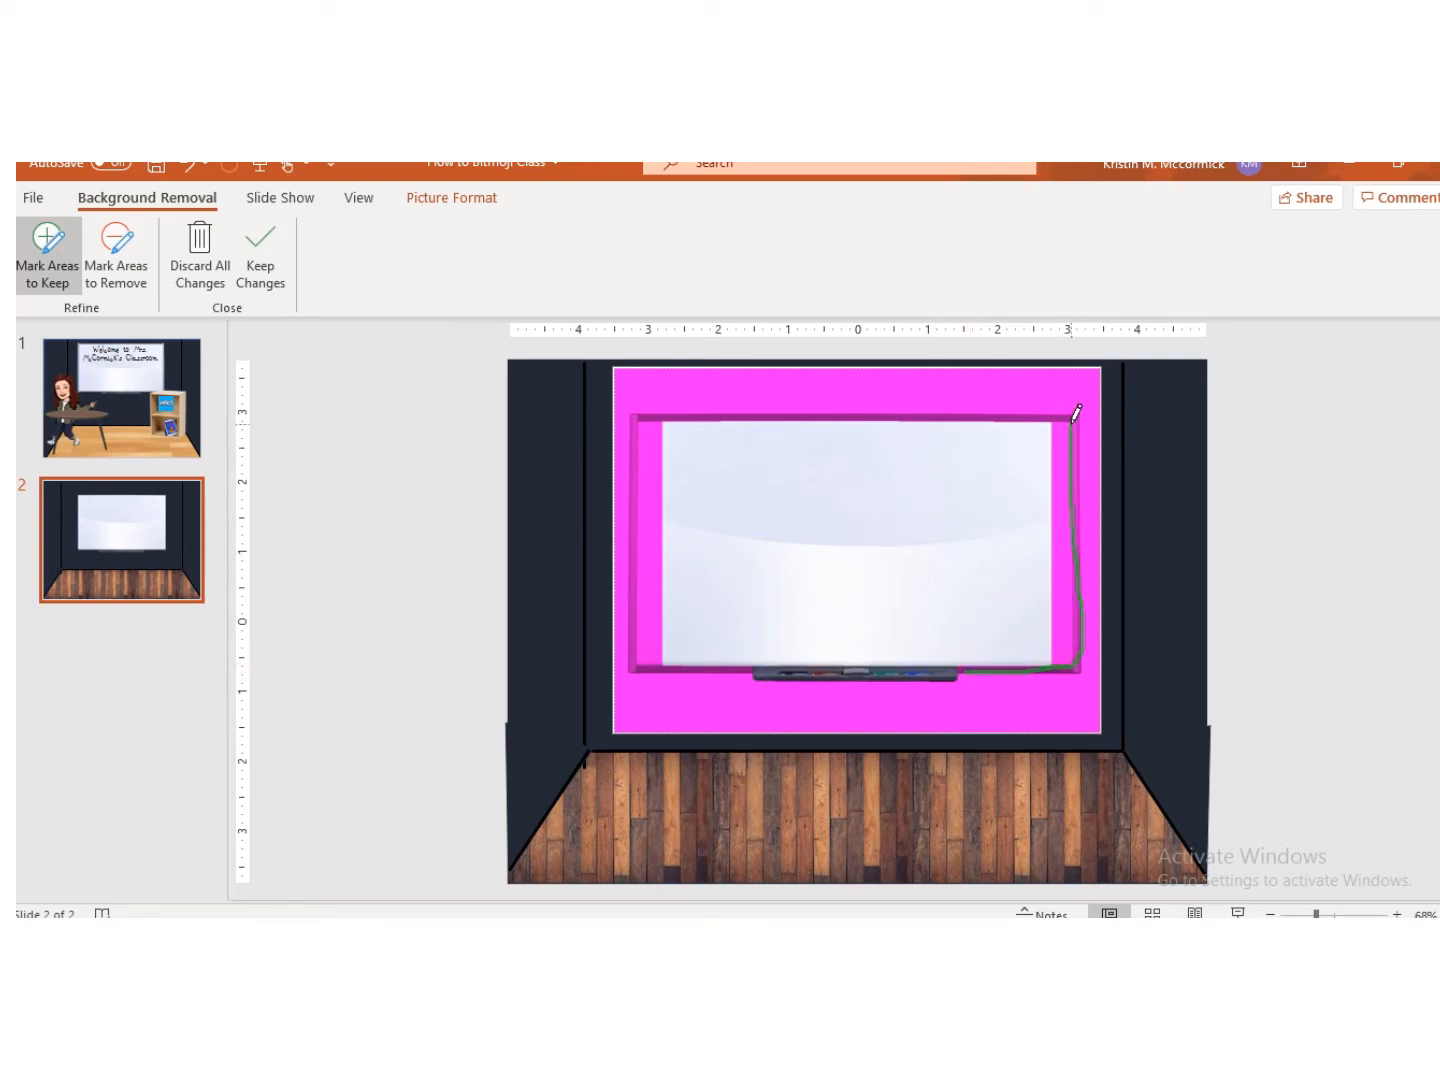
{"action": "left_click_drag", "start_coordinate": [1076, 413], "coordinate": [673, 427]}
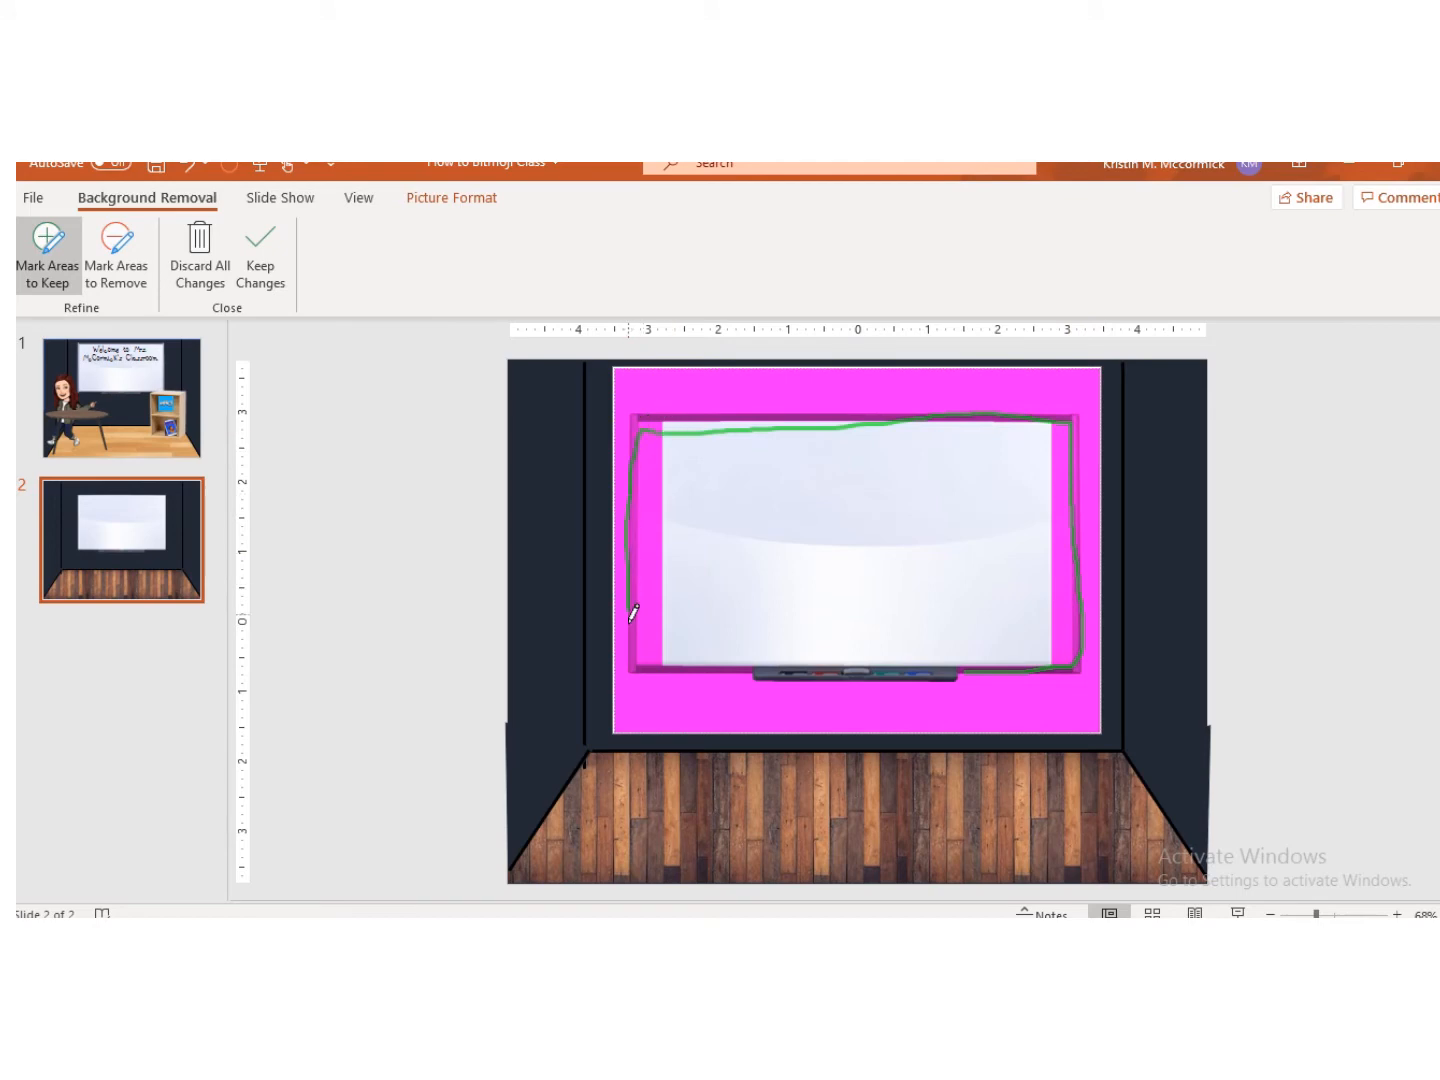
{"action": "left_click_drag", "start_coordinate": [767, 662], "coordinate": [759, 651]}
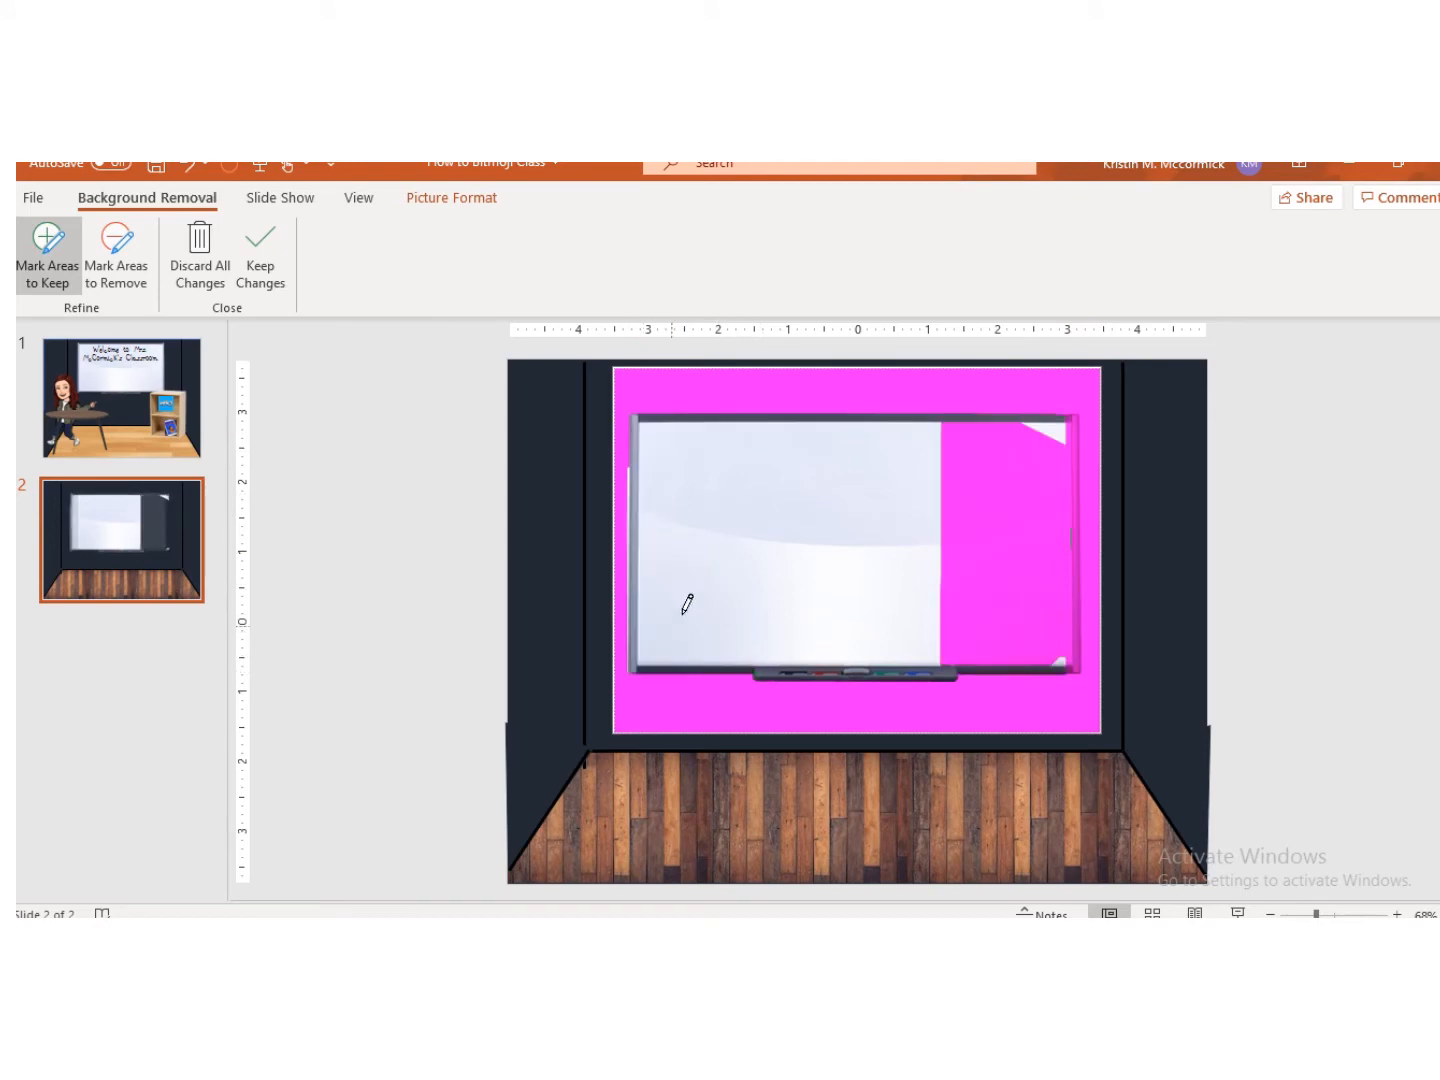
{"action": "mouse_move", "coordinate": [1036, 448]}
{"action": "left_mouse_down"}
{"action": "mouse_move", "coordinate": [1031, 612]}
{"action": "mouse_move", "coordinate": [1061, 635]}
{"action": "left_mouse_up"}
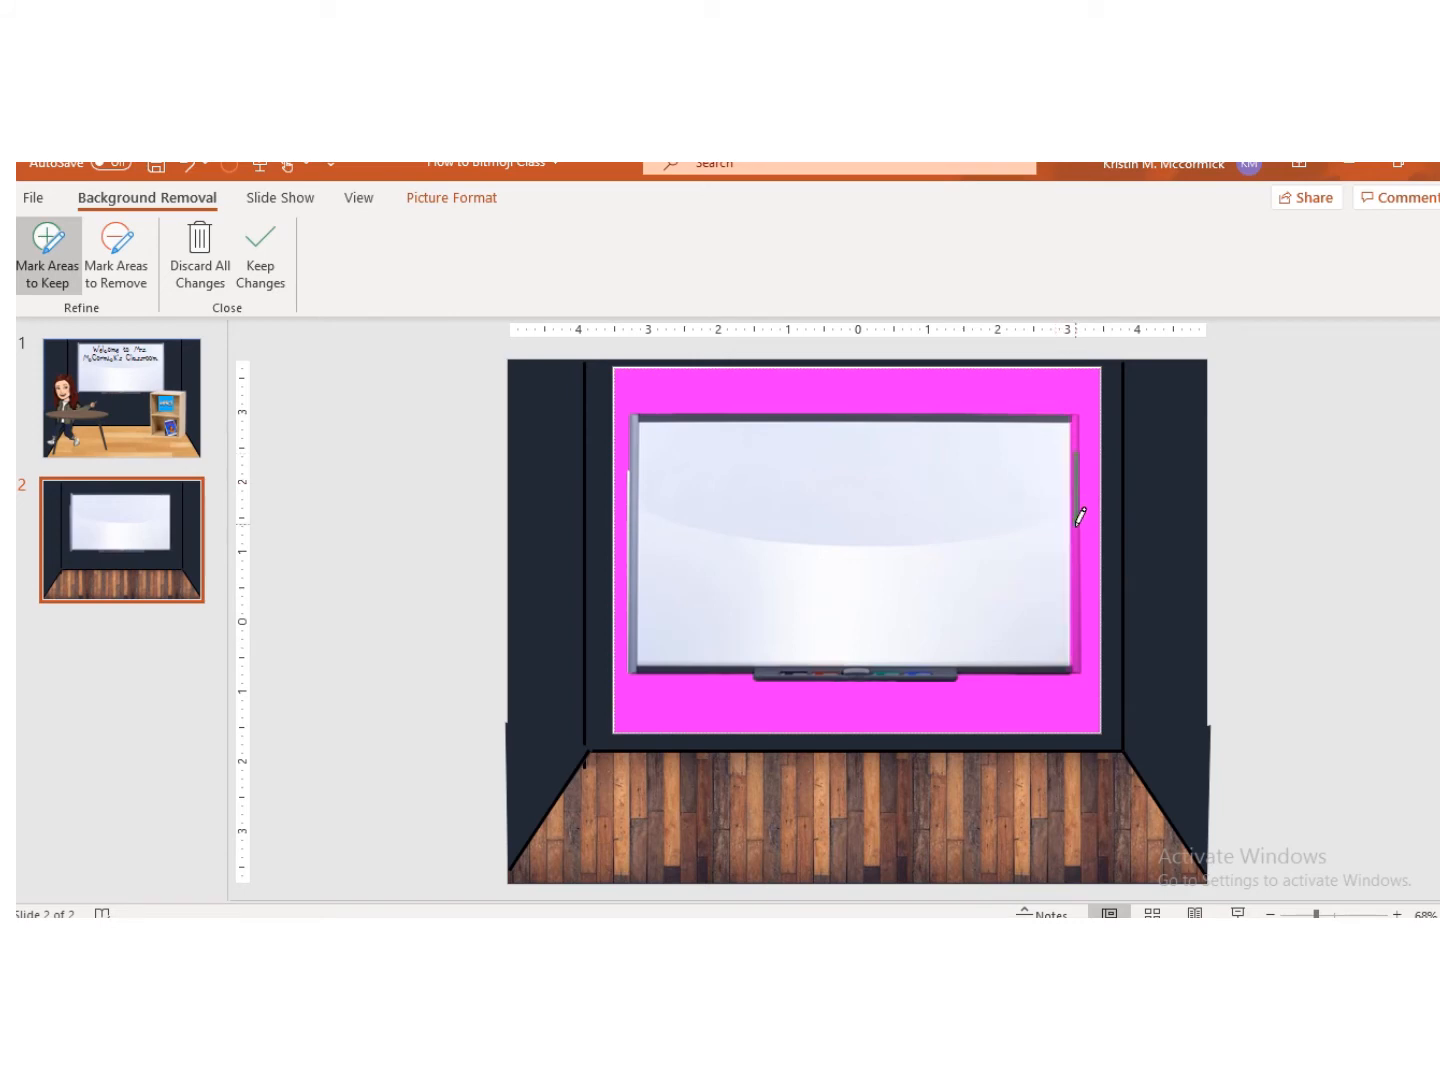
{"action": "left_click_drag", "start_coordinate": [1080, 517], "coordinate": [1075, 550]}
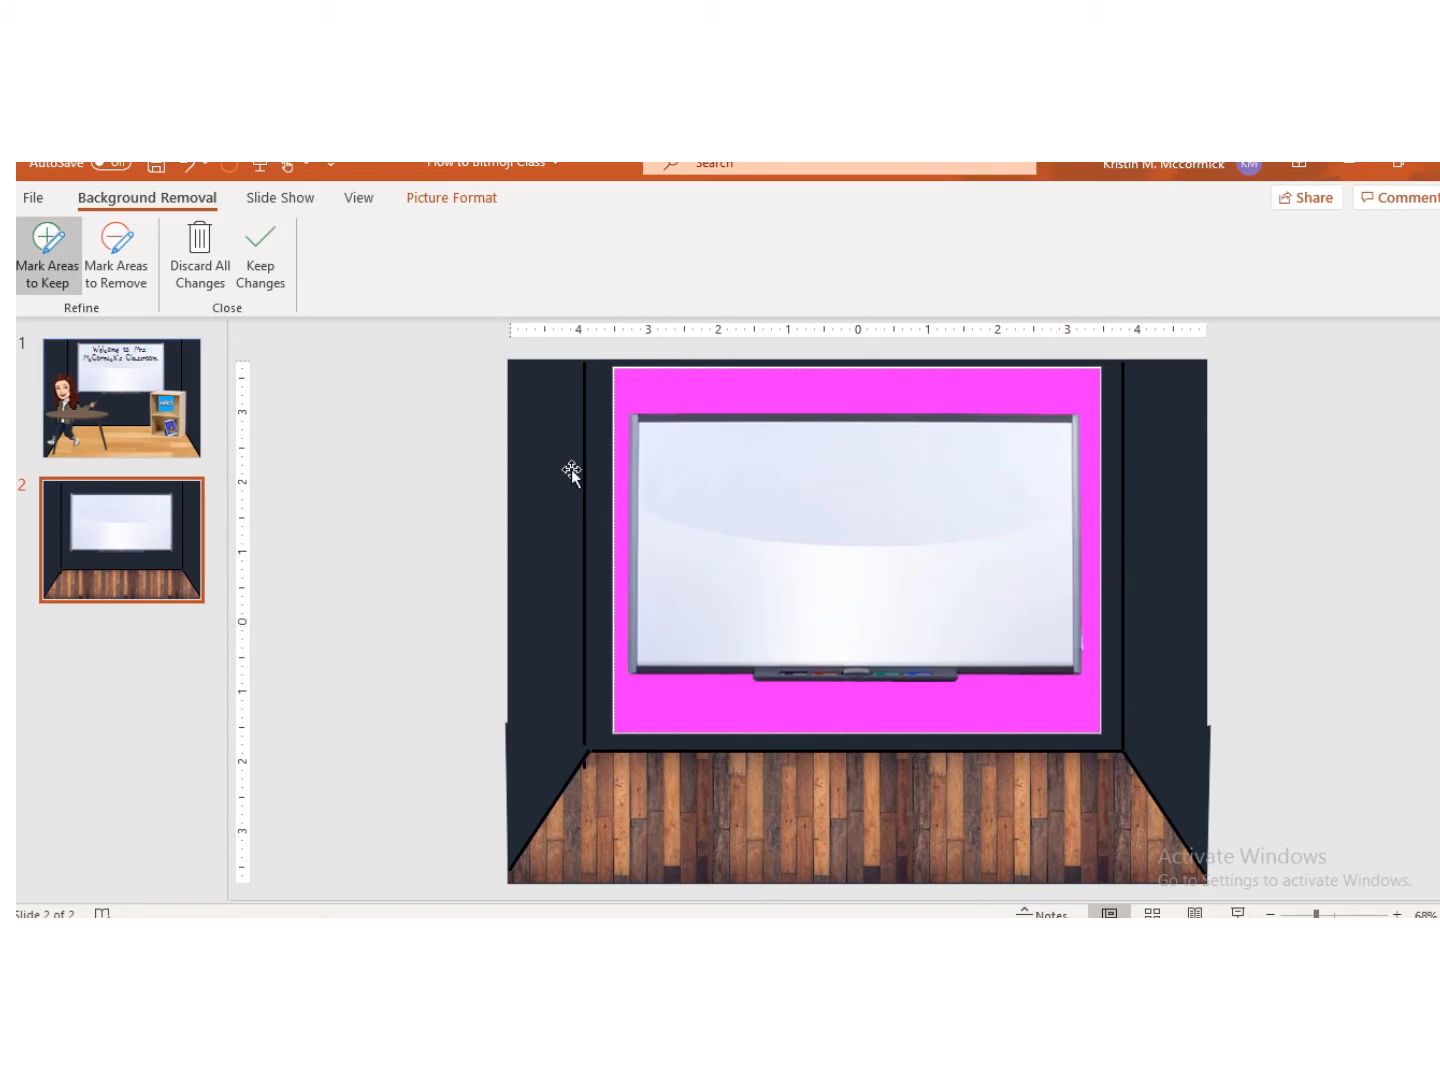
{"action": "left_click", "coordinate": [262, 256]}
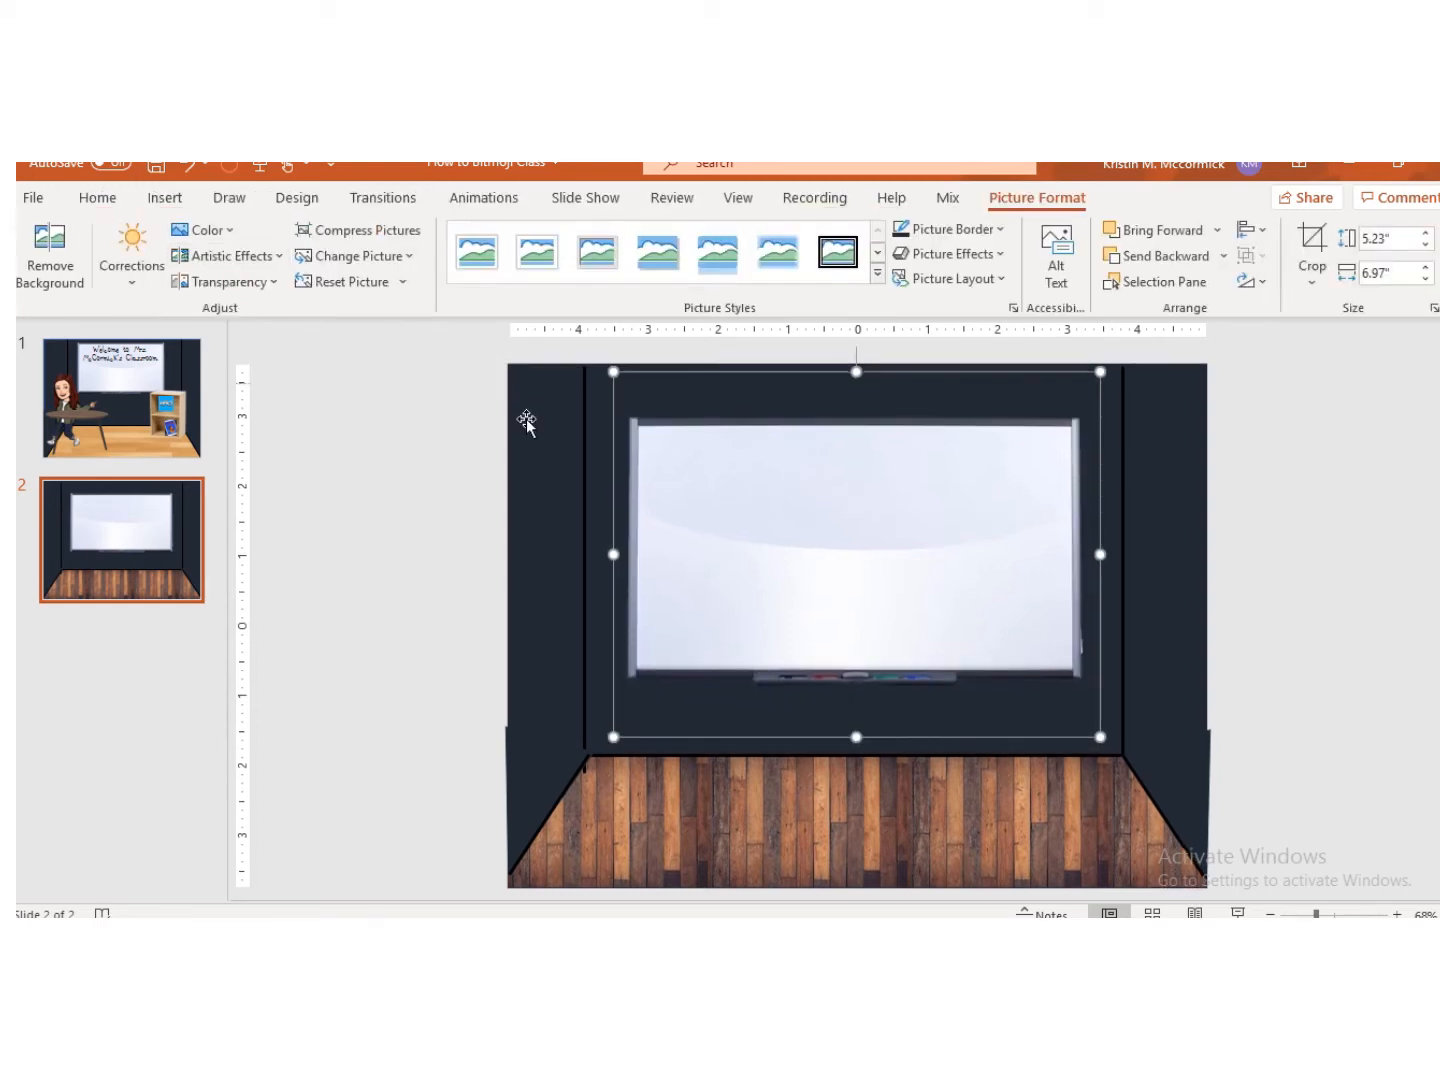
Step: Resize the smart board to about 6.56" by 4.92" and reposition it higher on the back wall
{"action": "left_click_drag", "start_coordinate": [613, 371], "coordinate": [641, 393]}
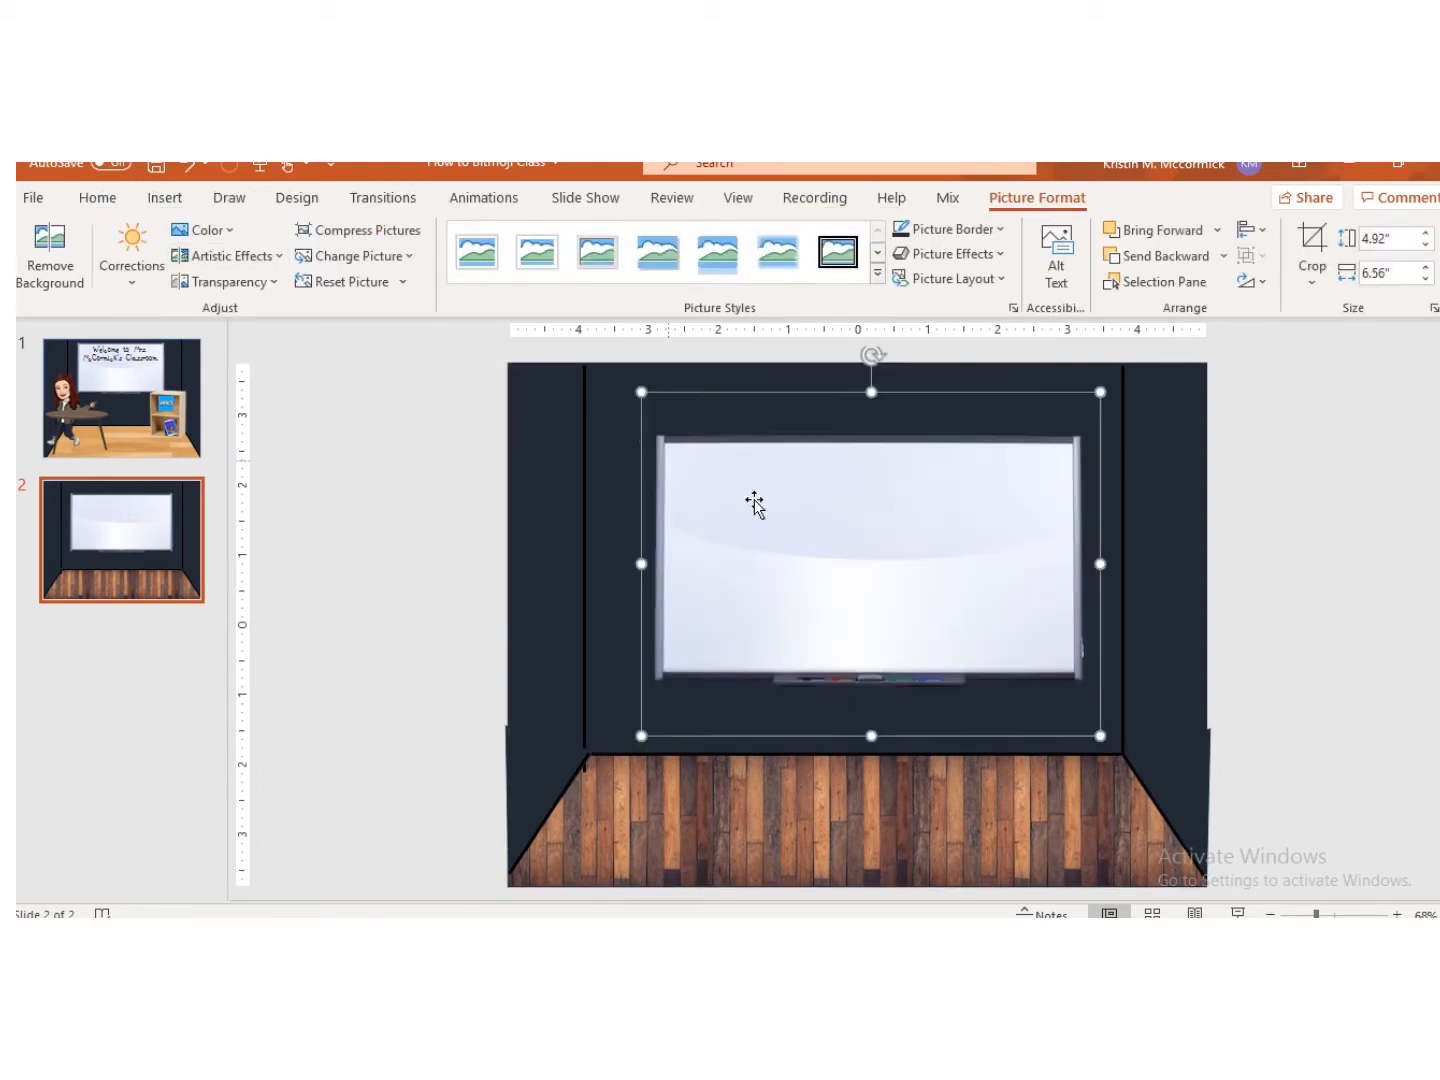
{"action": "left_click_drag", "start_coordinate": [914, 601], "coordinate": [911, 574]}
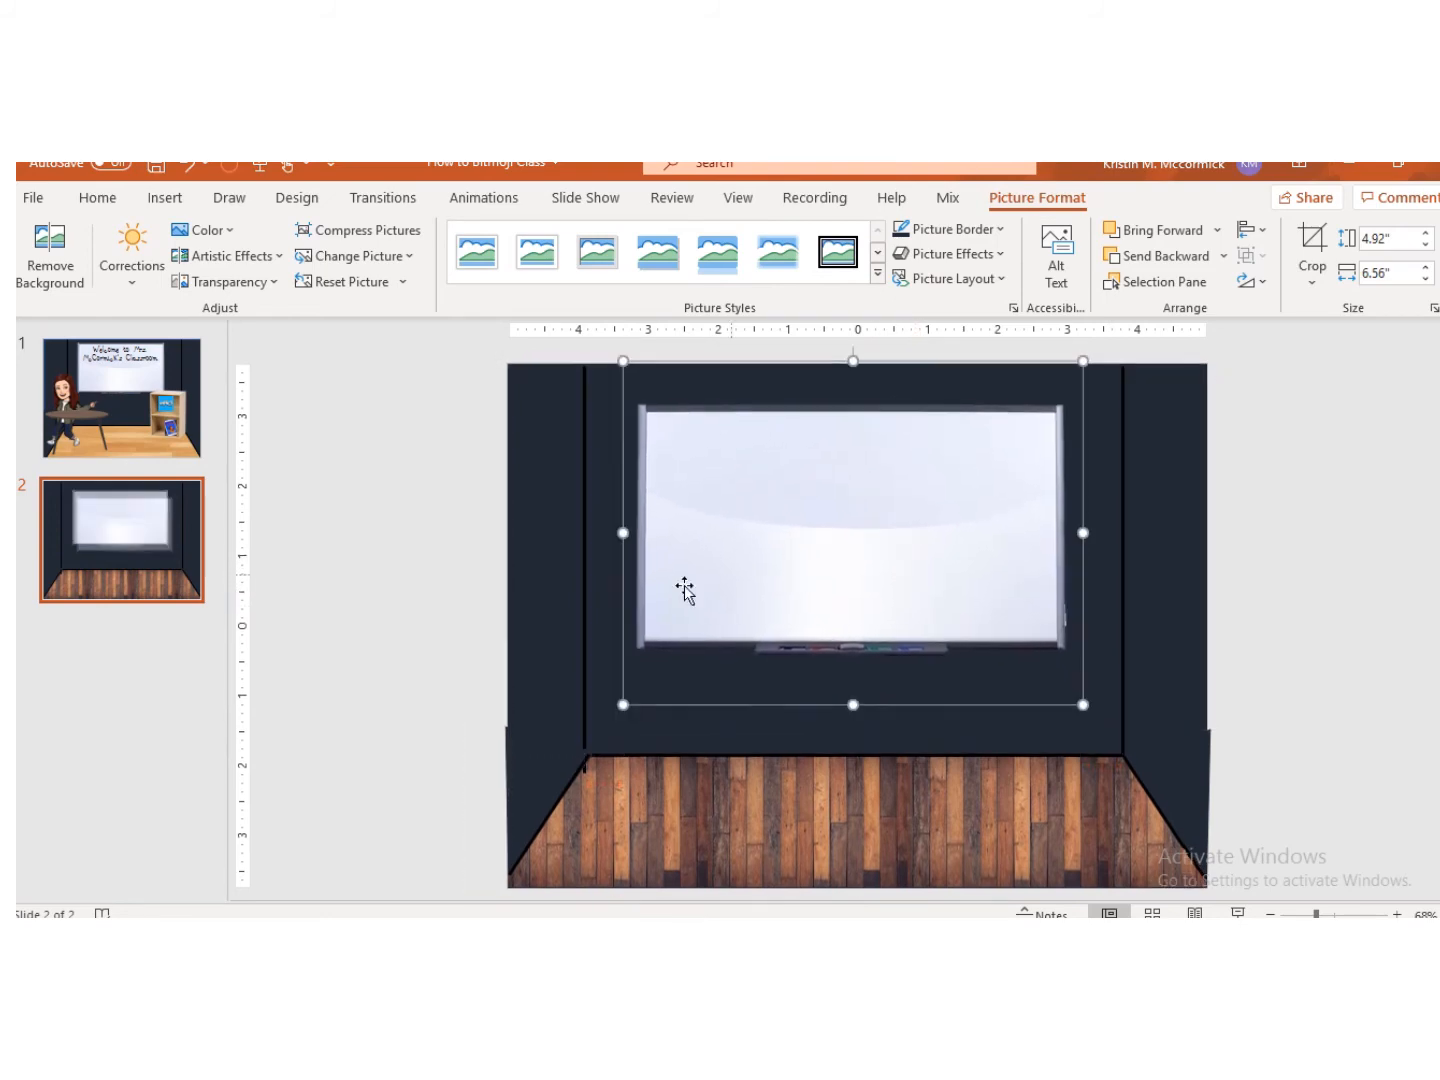
{"action": "left_click", "coordinate": [378, 535]}
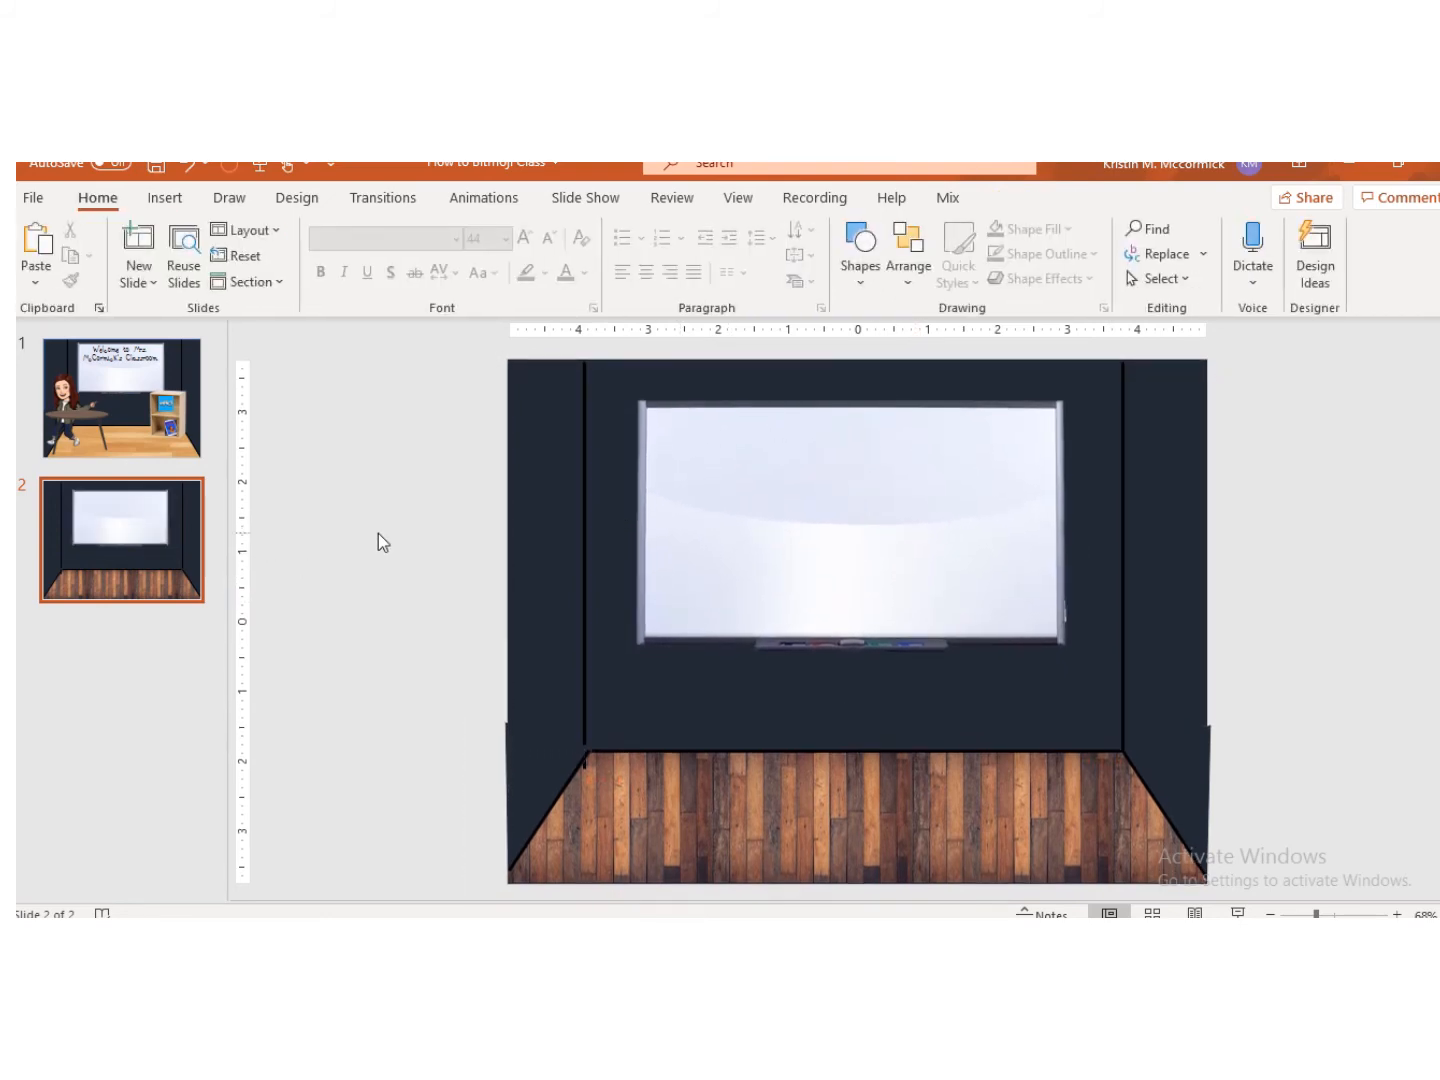
{"action": "left_click", "coordinate": [581, 756]}
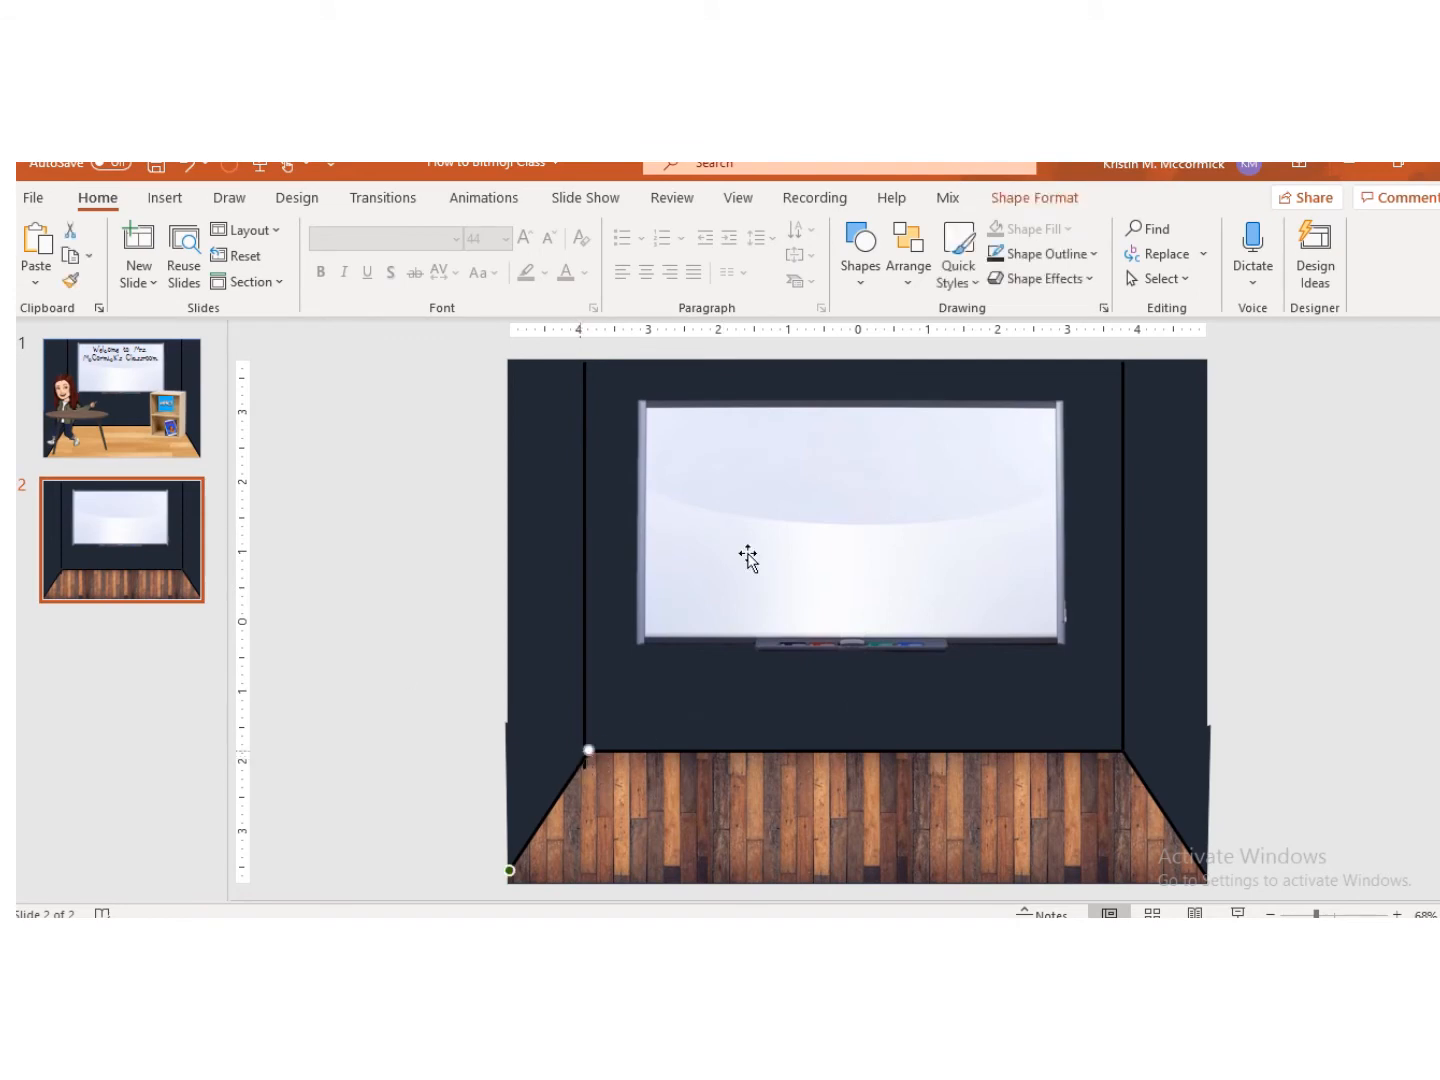
{"action": "left_click", "coordinate": [1035, 198]}
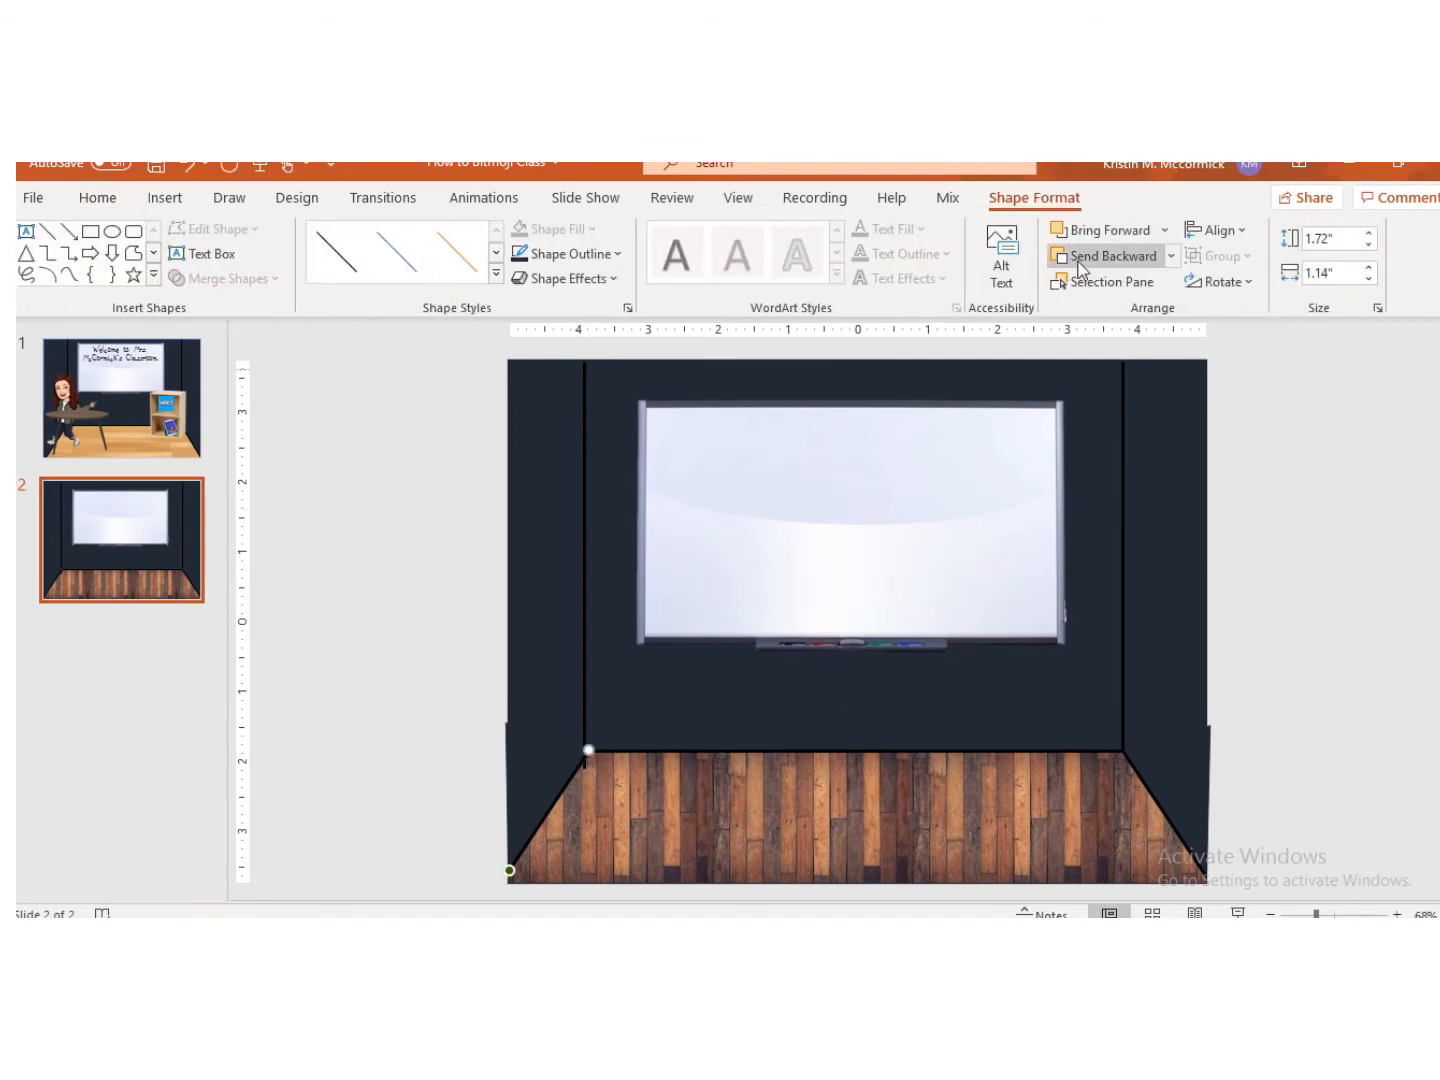
{"action": "left_click", "coordinate": [370, 634]}
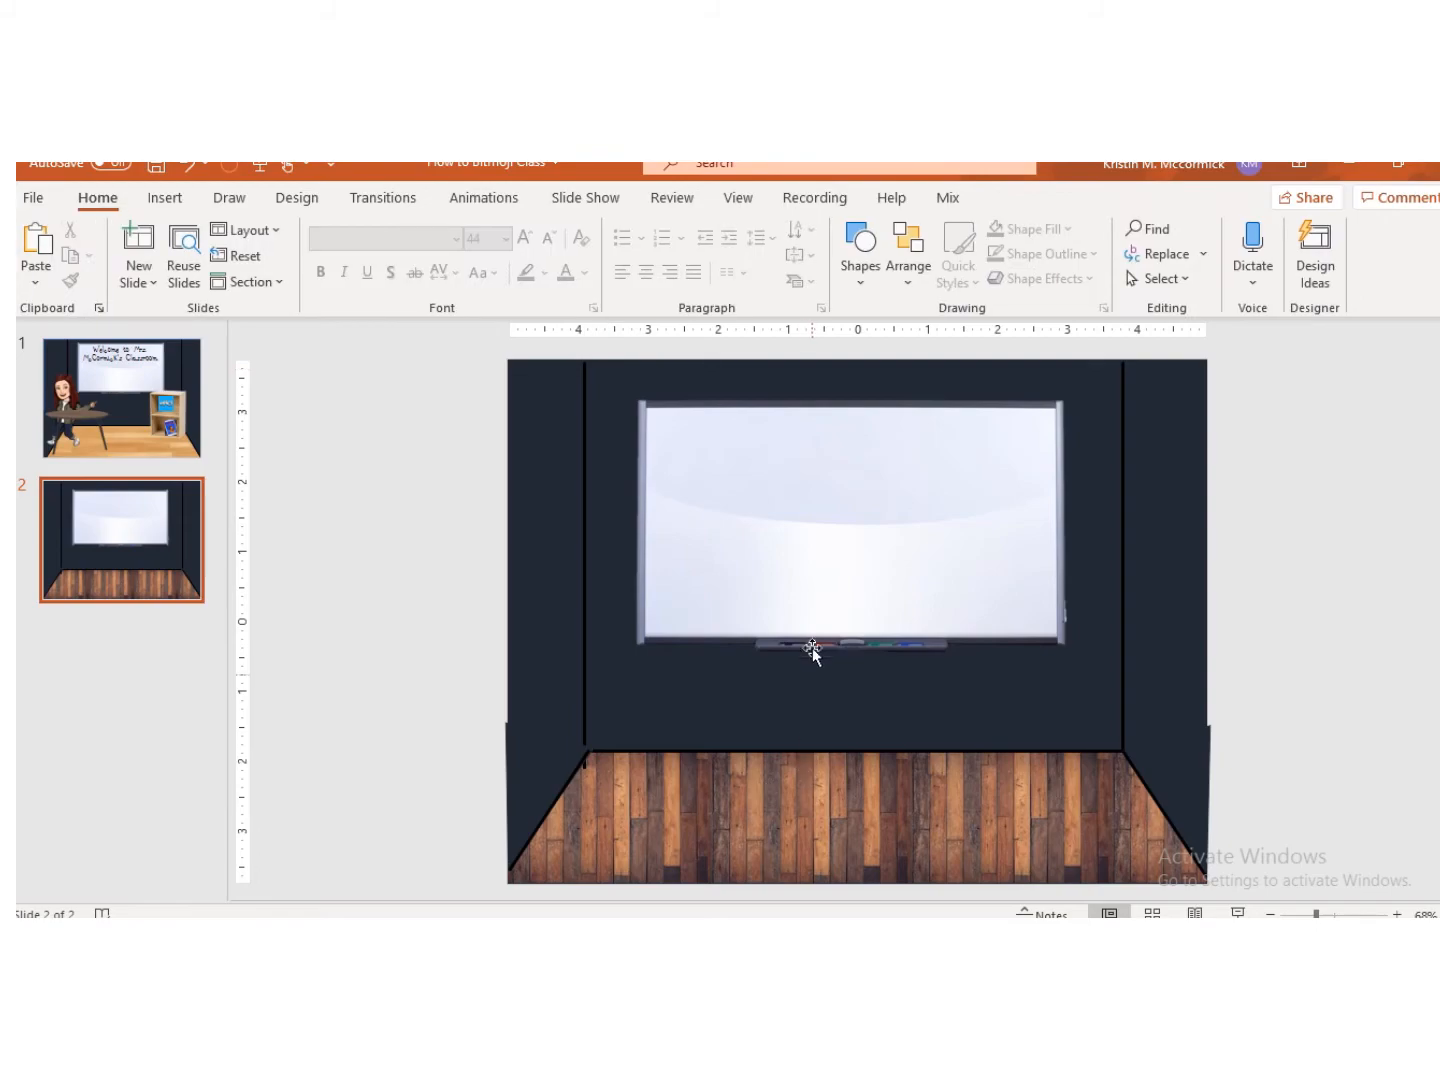
Step: Switch to the browser, open the Bitmoji extension and copy the standing Bitmoji with a battery sticker
{"action": "left_click", "coordinate": [653, 938]}
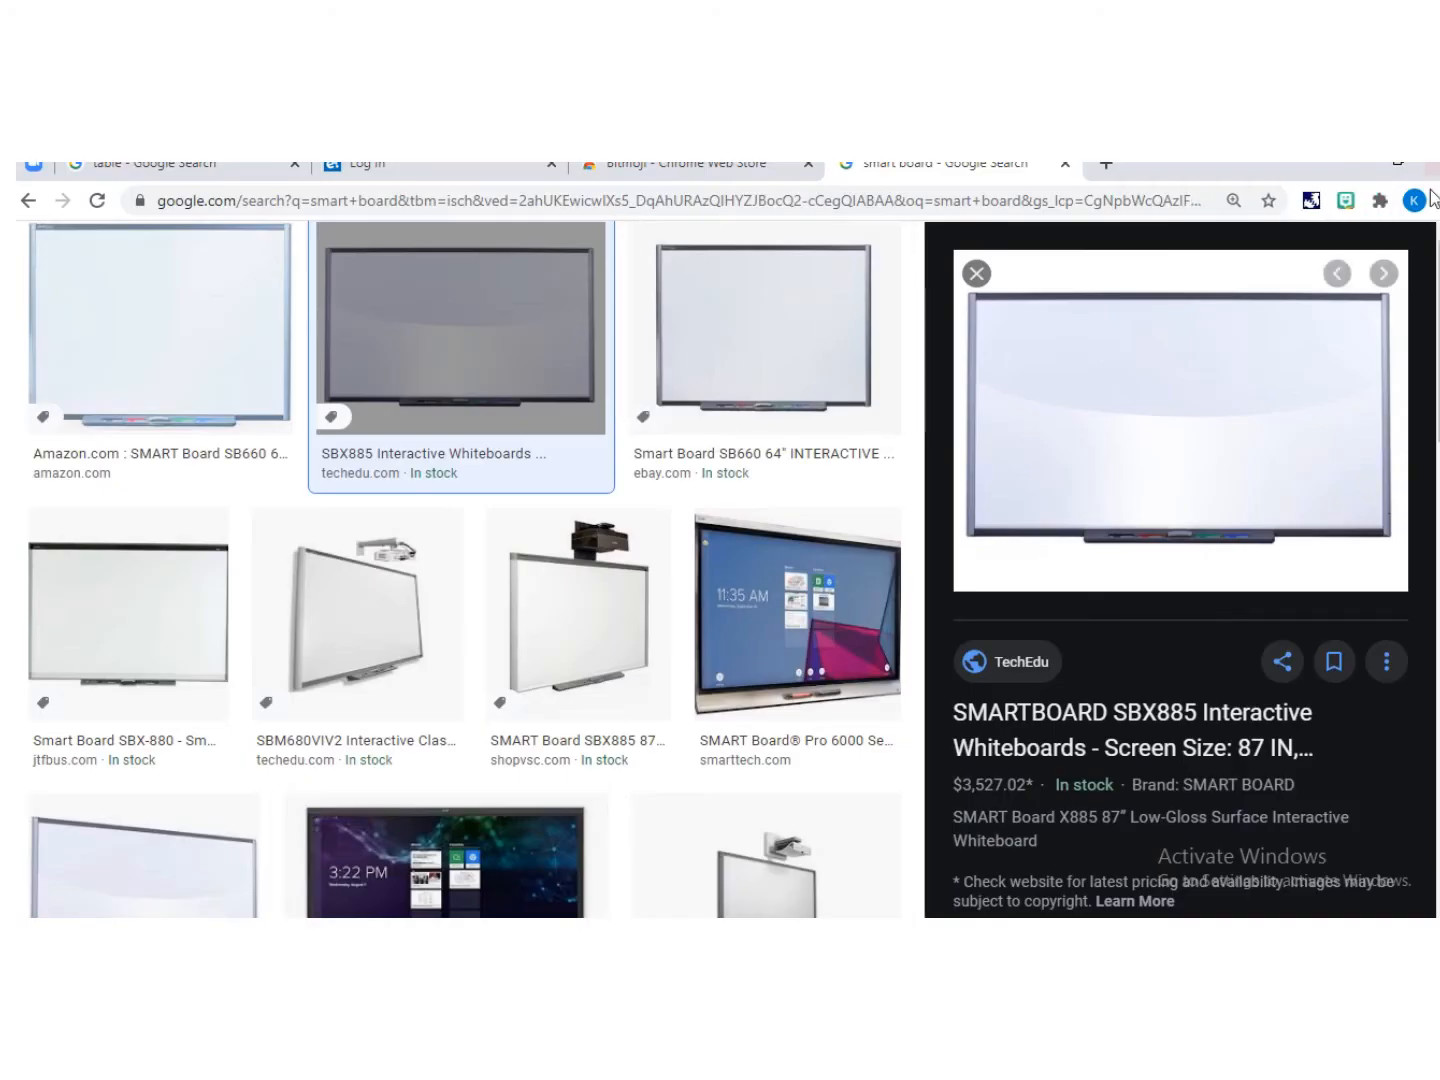
{"action": "left_click", "coordinate": [1347, 201]}
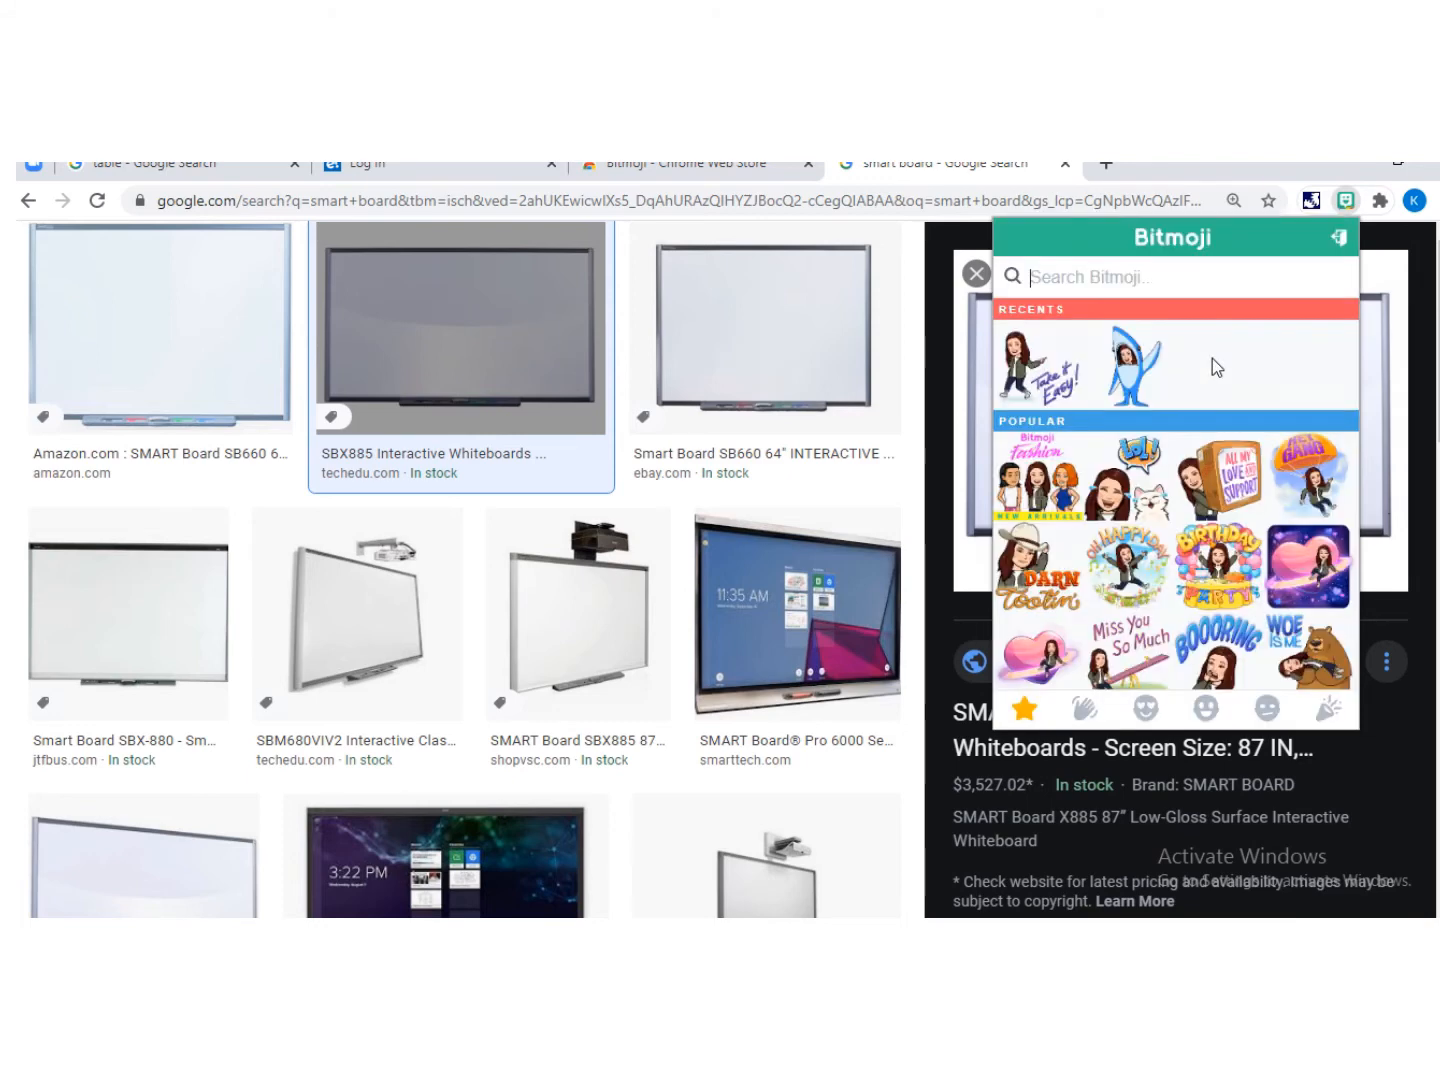
{"action": "scroll", "coordinate": [1190, 380], "scroll_direction": "down", "scroll_amount": 3}
{"action": "scroll", "coordinate": [1183, 390], "scroll_direction": "down", "scroll_amount": 2}
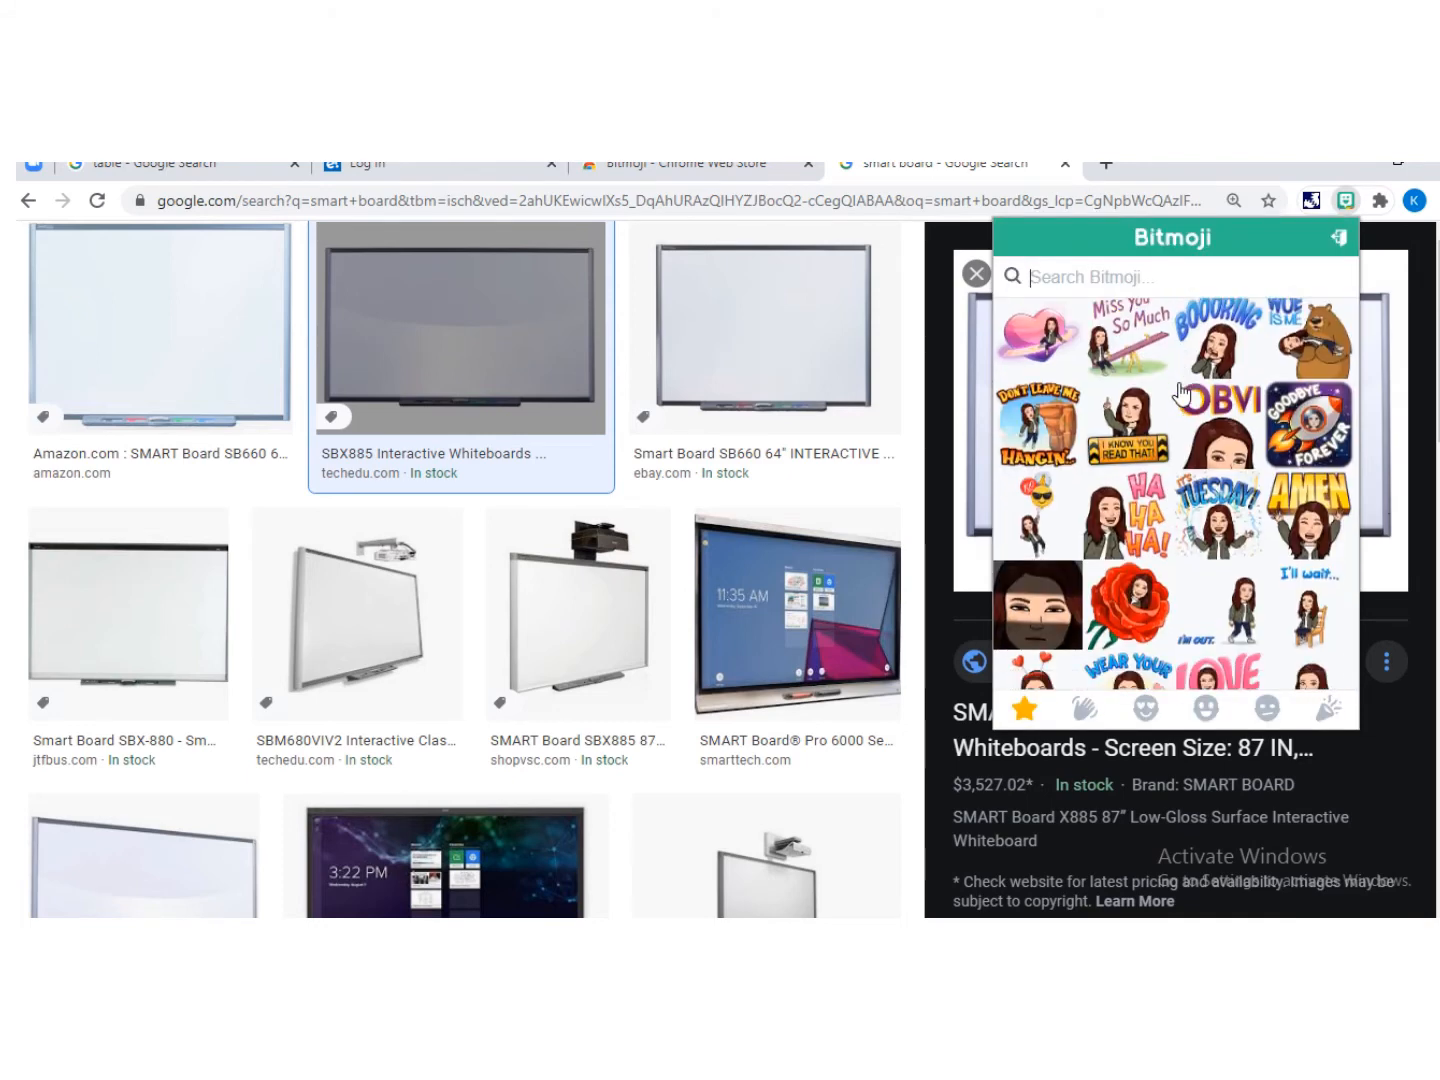
{"action": "scroll", "coordinate": [1184, 391], "scroll_direction": "down", "scroll_amount": 3}
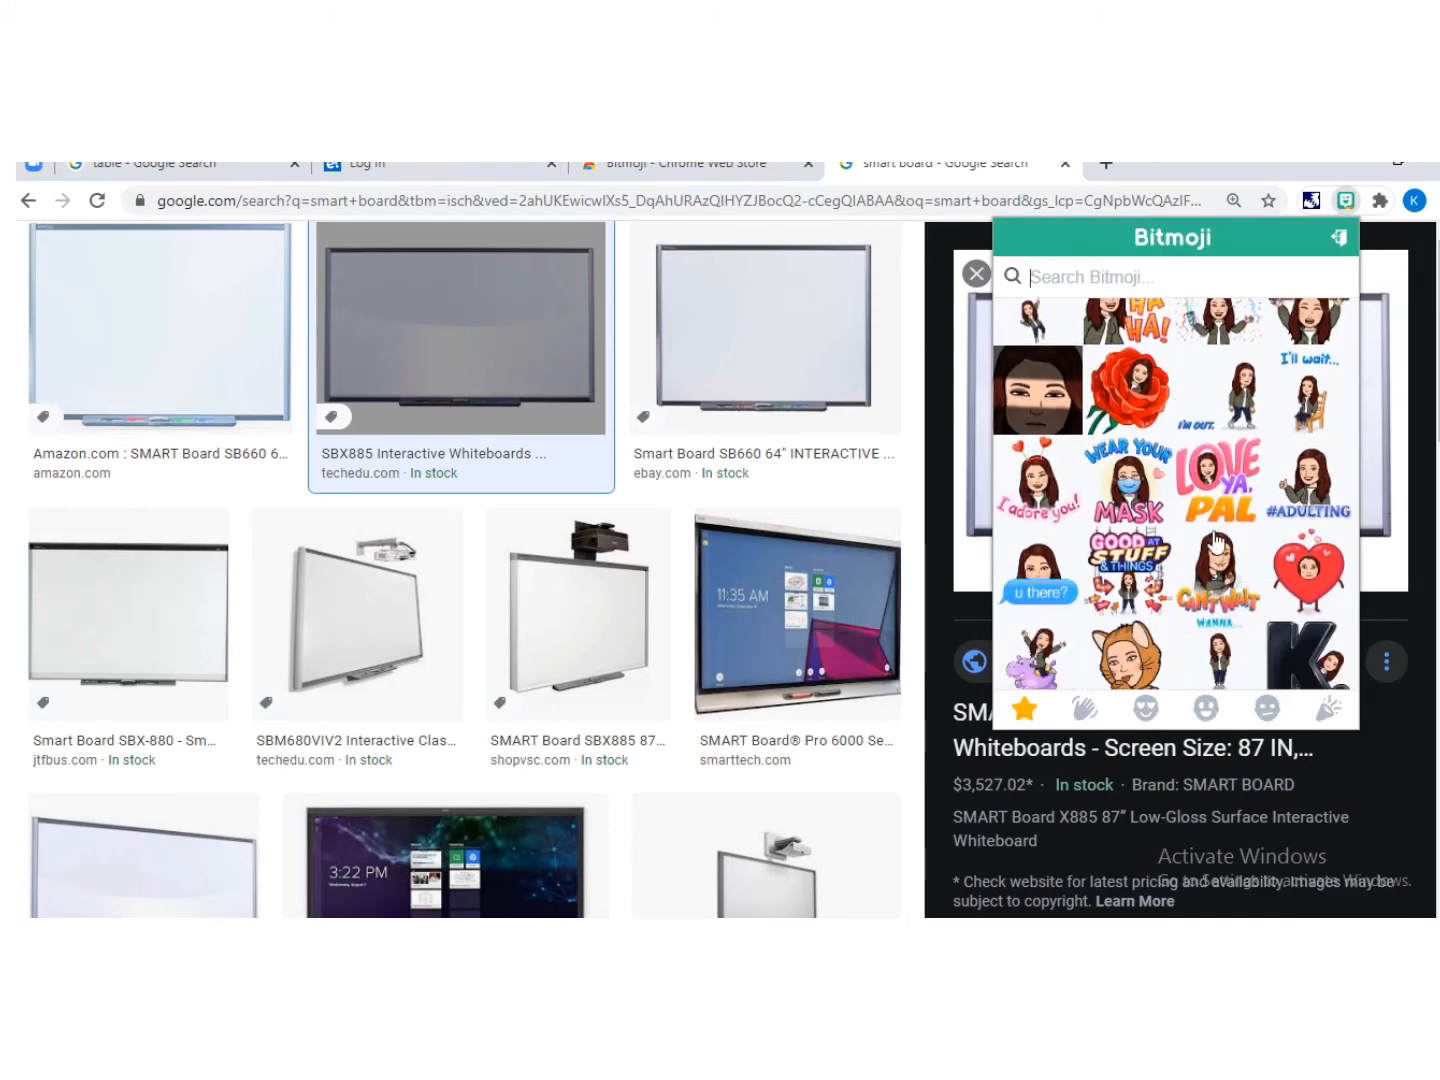
{"action": "scroll", "coordinate": [1214, 540], "scroll_direction": "down", "scroll_amount": 5}
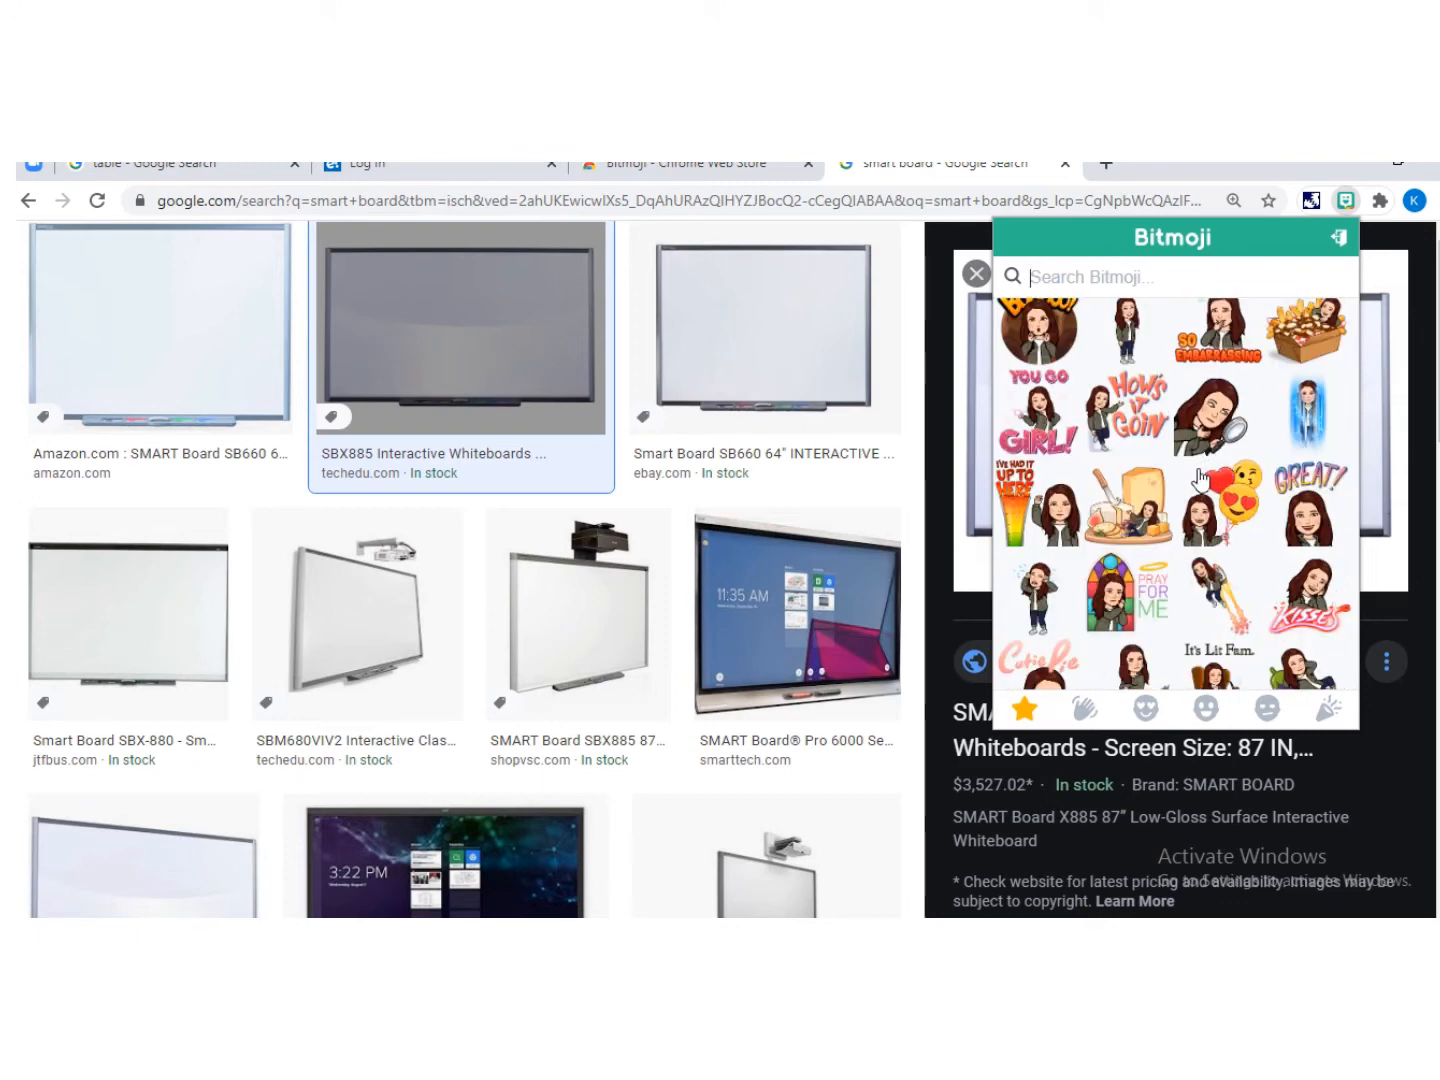
{"action": "scroll", "coordinate": [1199, 481], "scroll_direction": "up", "scroll_amount": 1}
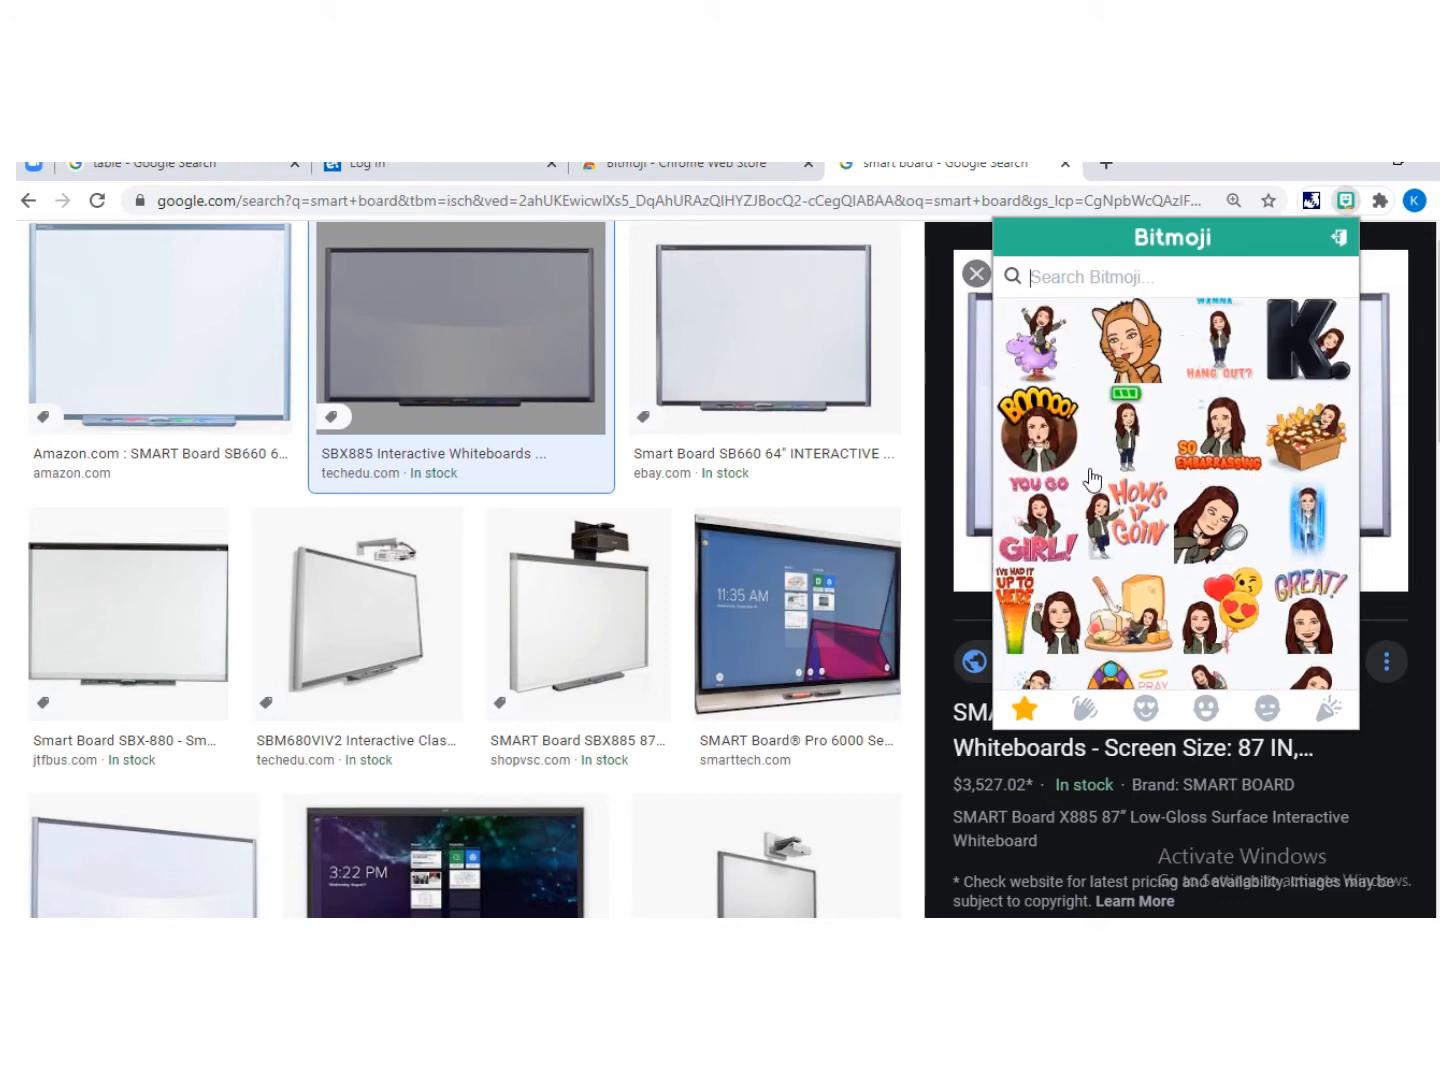
{"action": "scroll", "coordinate": [1240, 600], "scroll_direction": "down", "scroll_amount": 3}
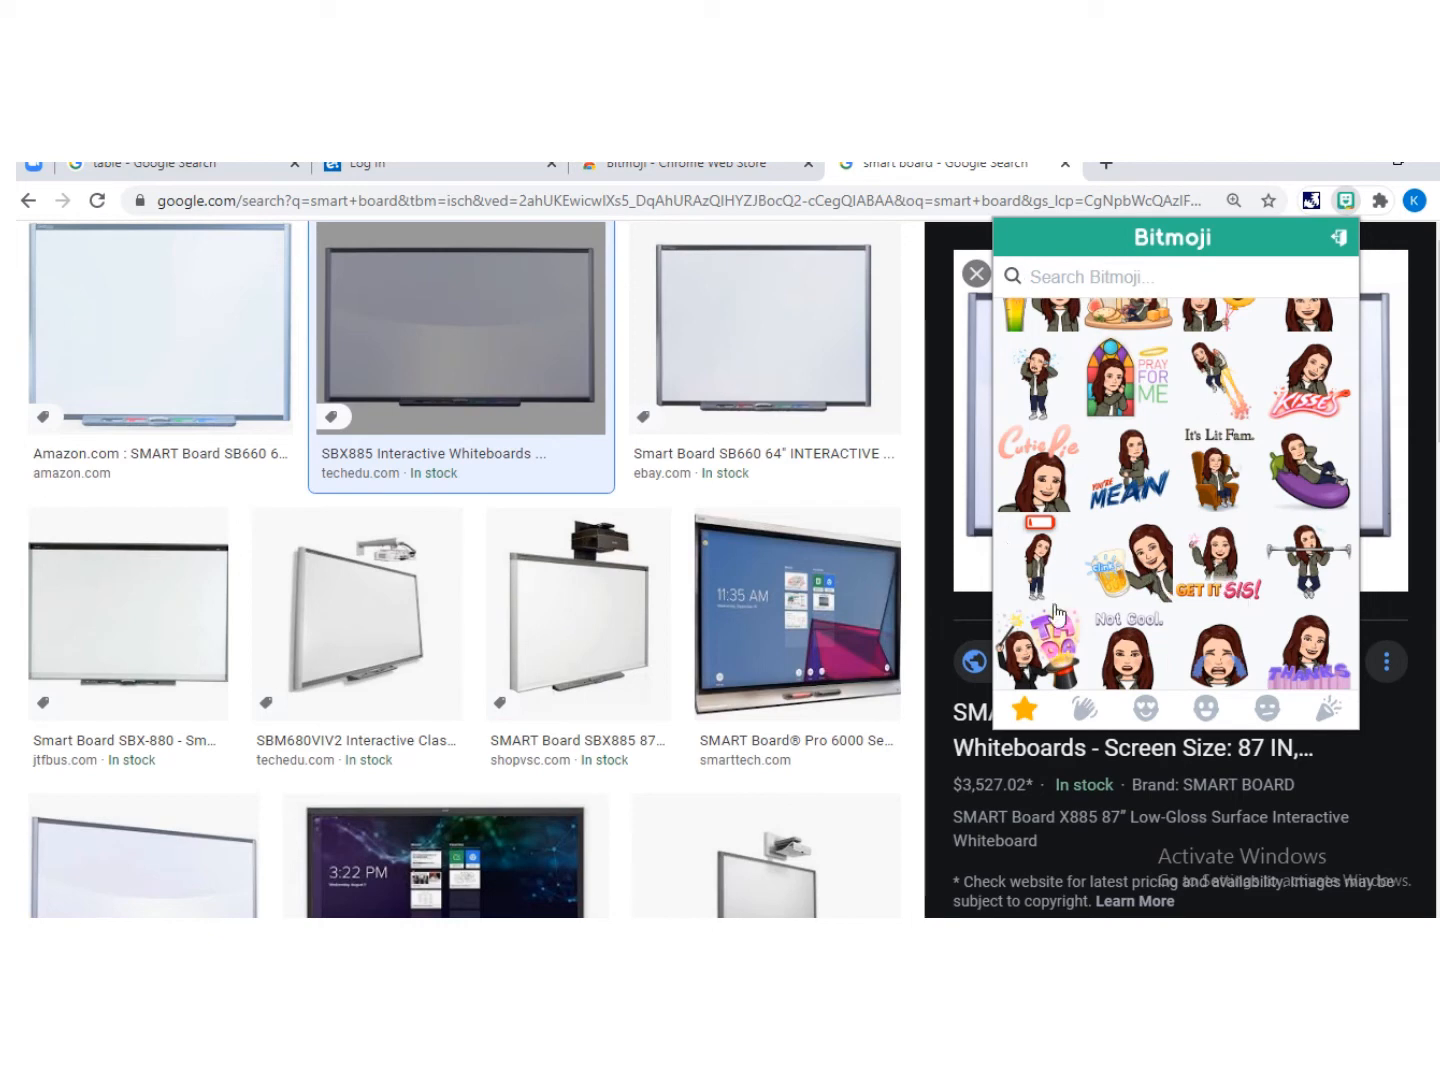
{"action": "scroll", "coordinate": [1056, 612], "scroll_direction": "up", "scroll_amount": 3}
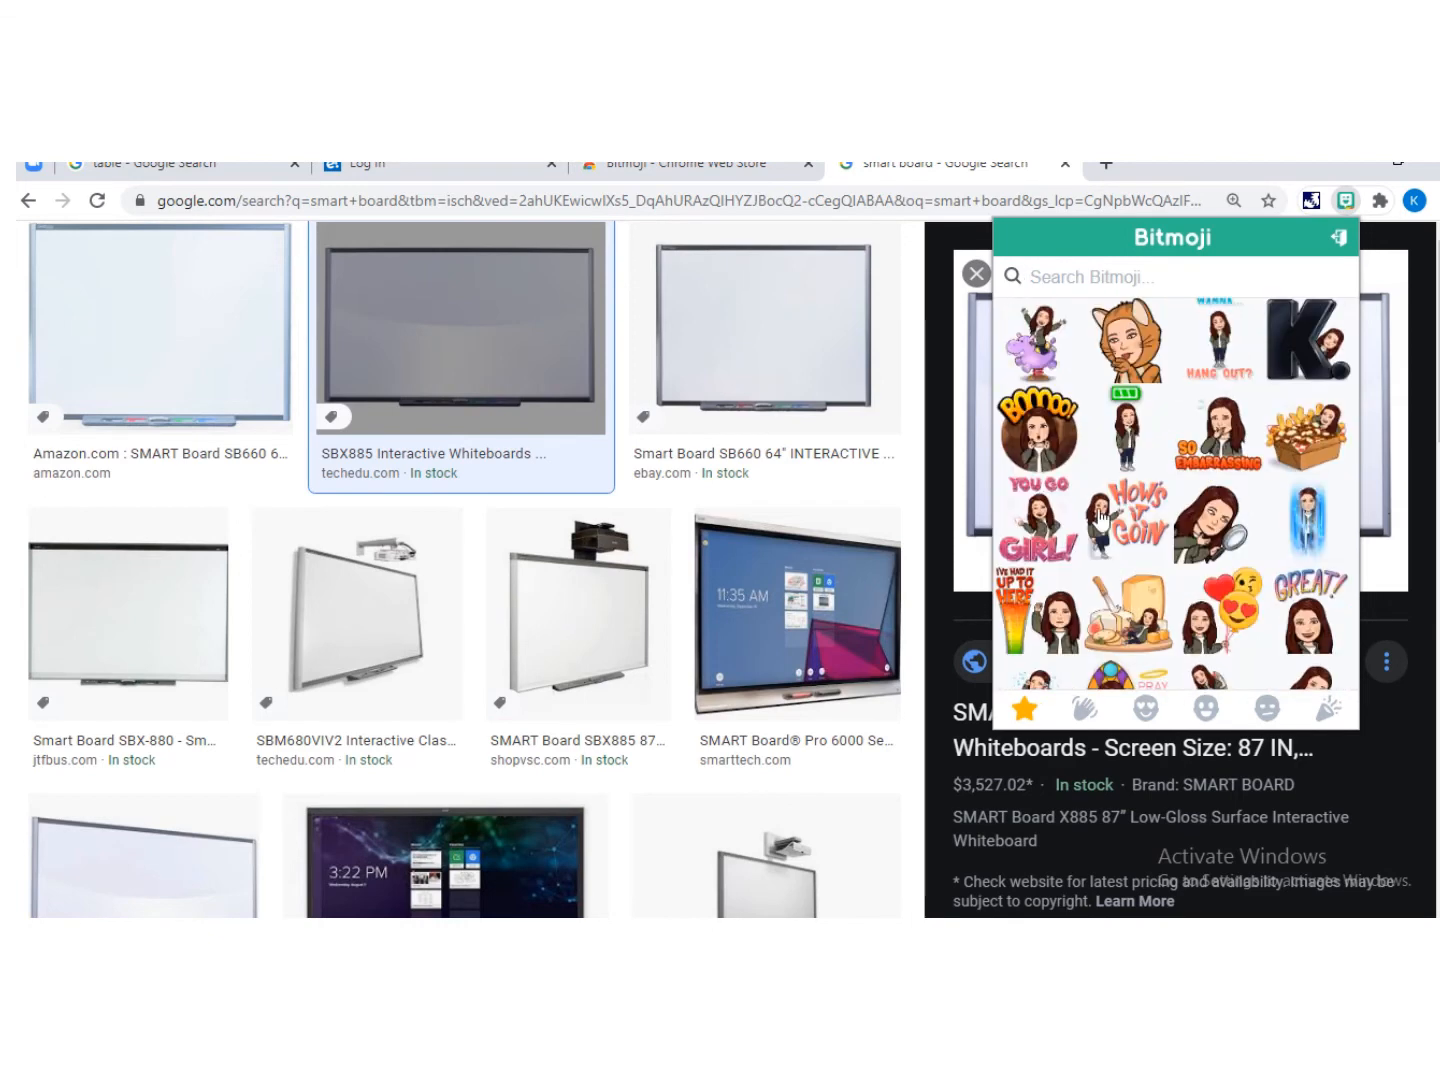
{"action": "right_click", "coordinate": [1134, 447]}
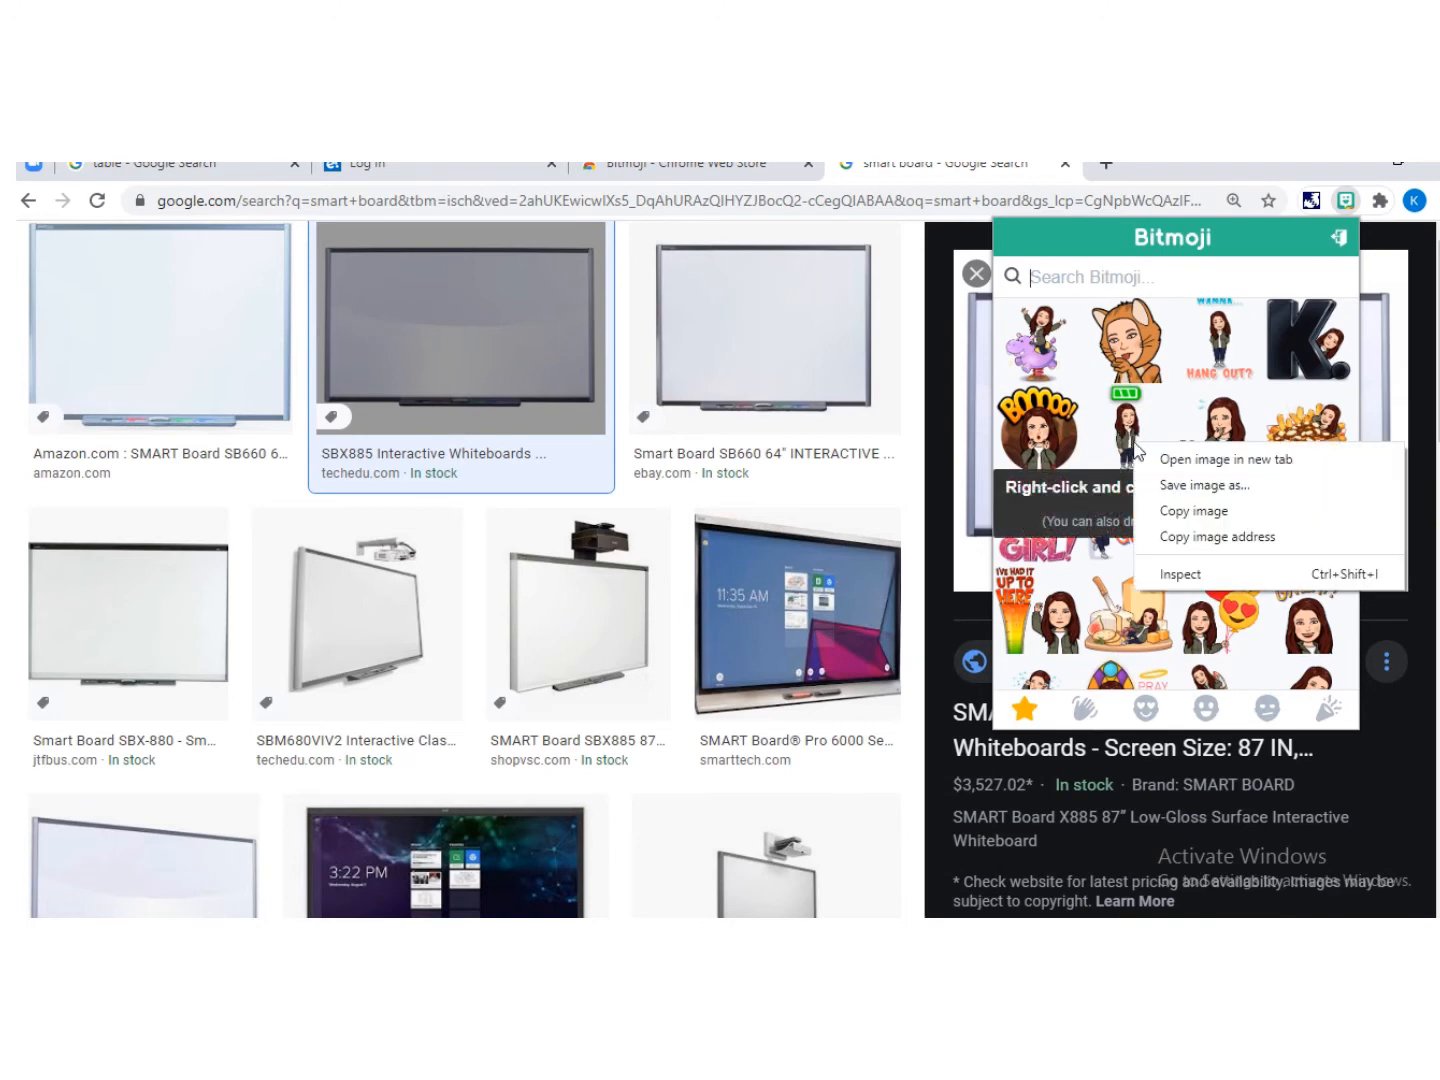
{"action": "left_click", "coordinate": [1181, 515]}
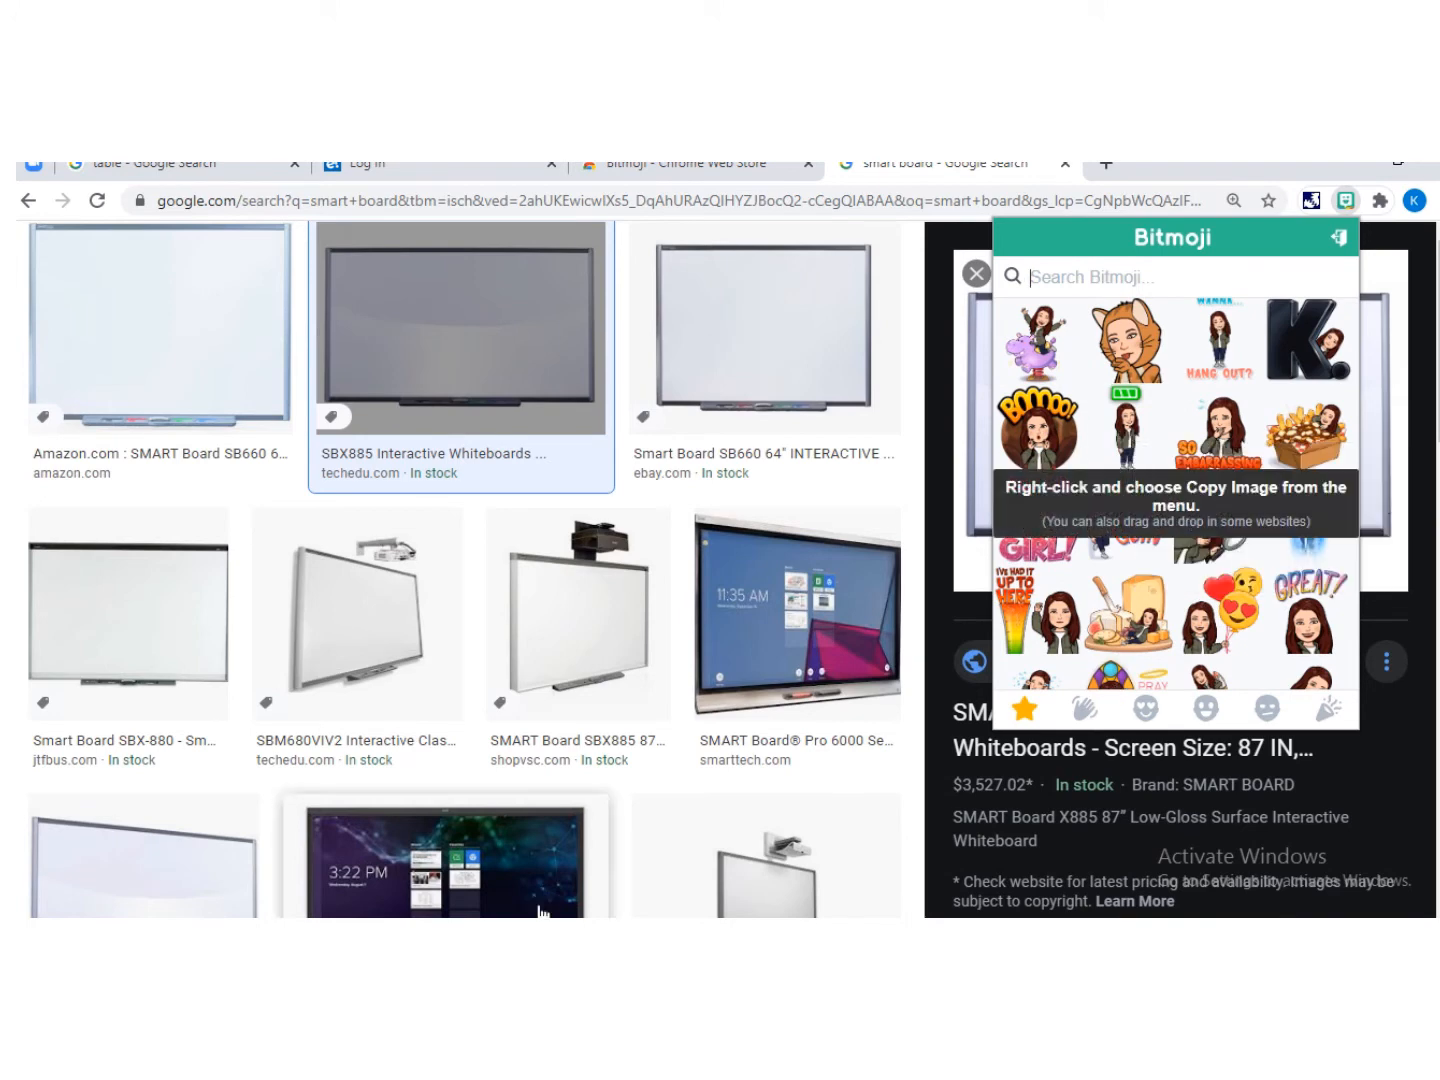
Step: Paste the Bitmoji onto the slide, move it to the left of the smart board and enlarge it
{"action": "left_click", "coordinate": [609, 928]}
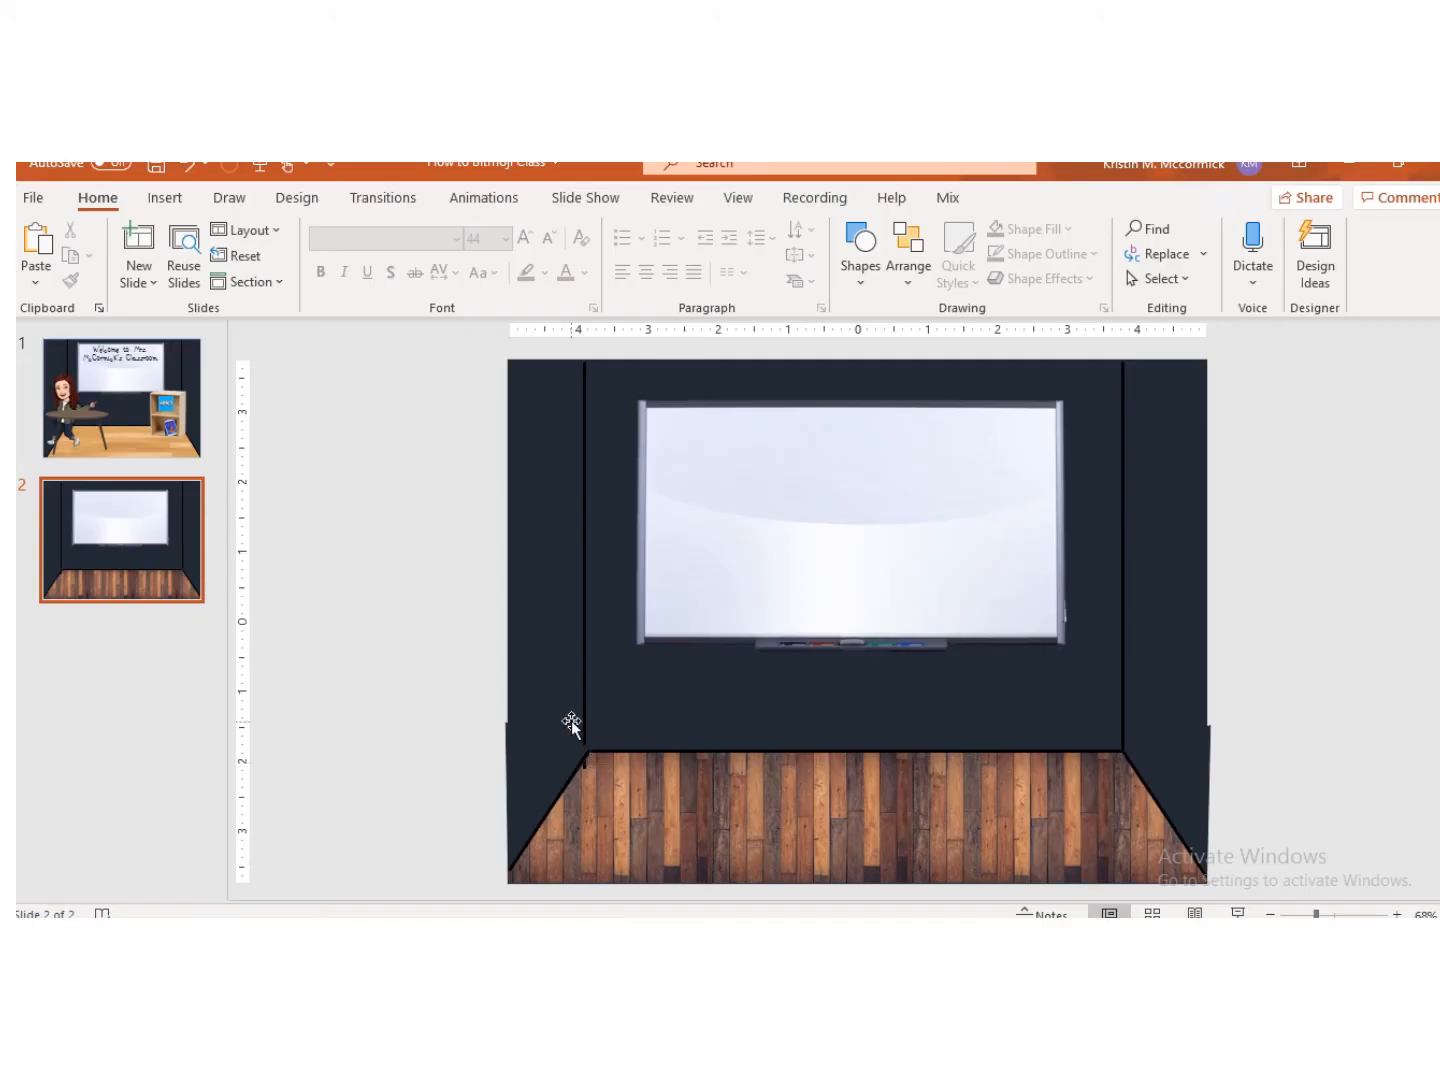
{"action": "key", "text": "ctrl+v"}
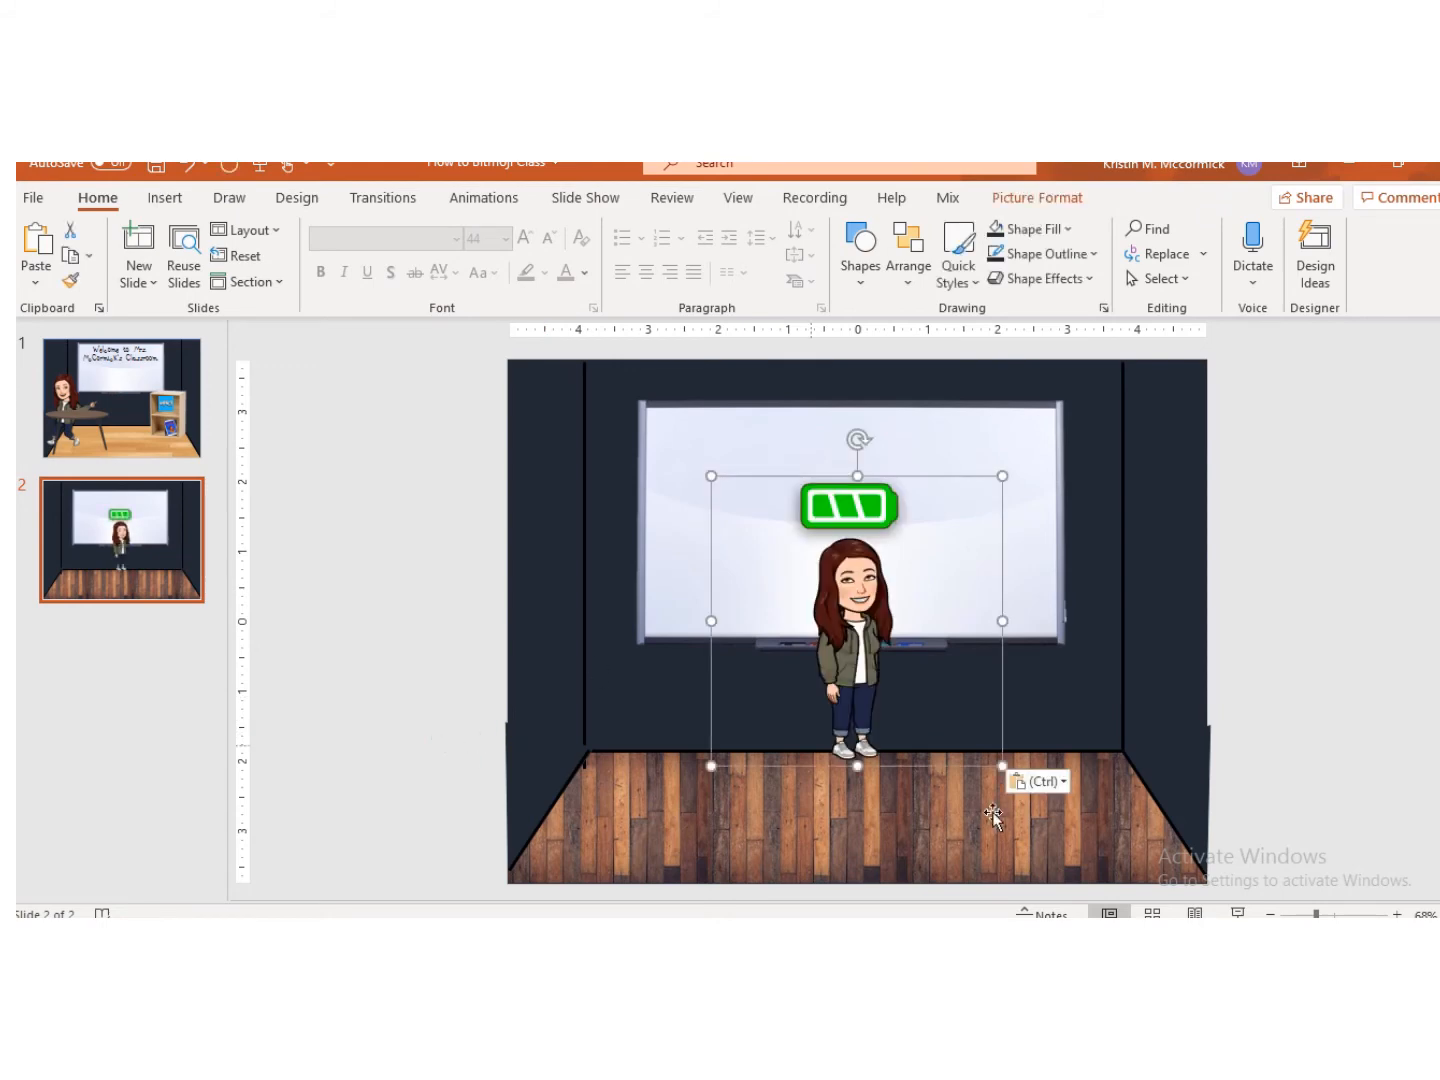
{"action": "left_click_drag", "start_coordinate": [845, 674], "coordinate": [574, 711]}
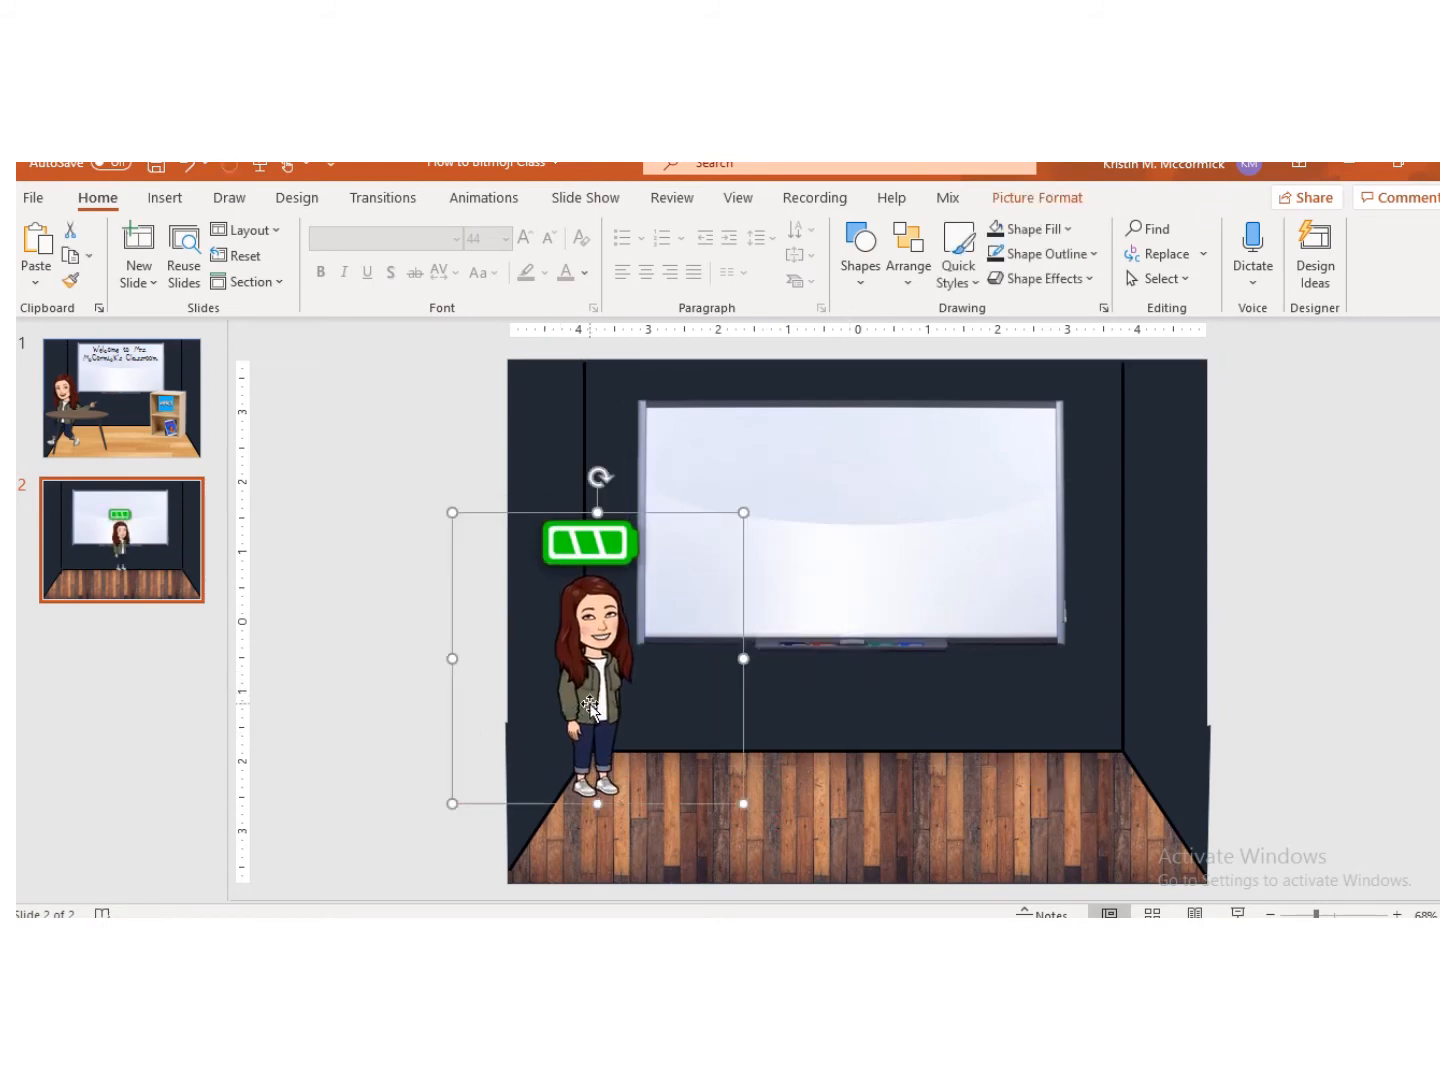
{"action": "left_click_drag", "start_coordinate": [742, 514], "coordinate": [823, 432]}
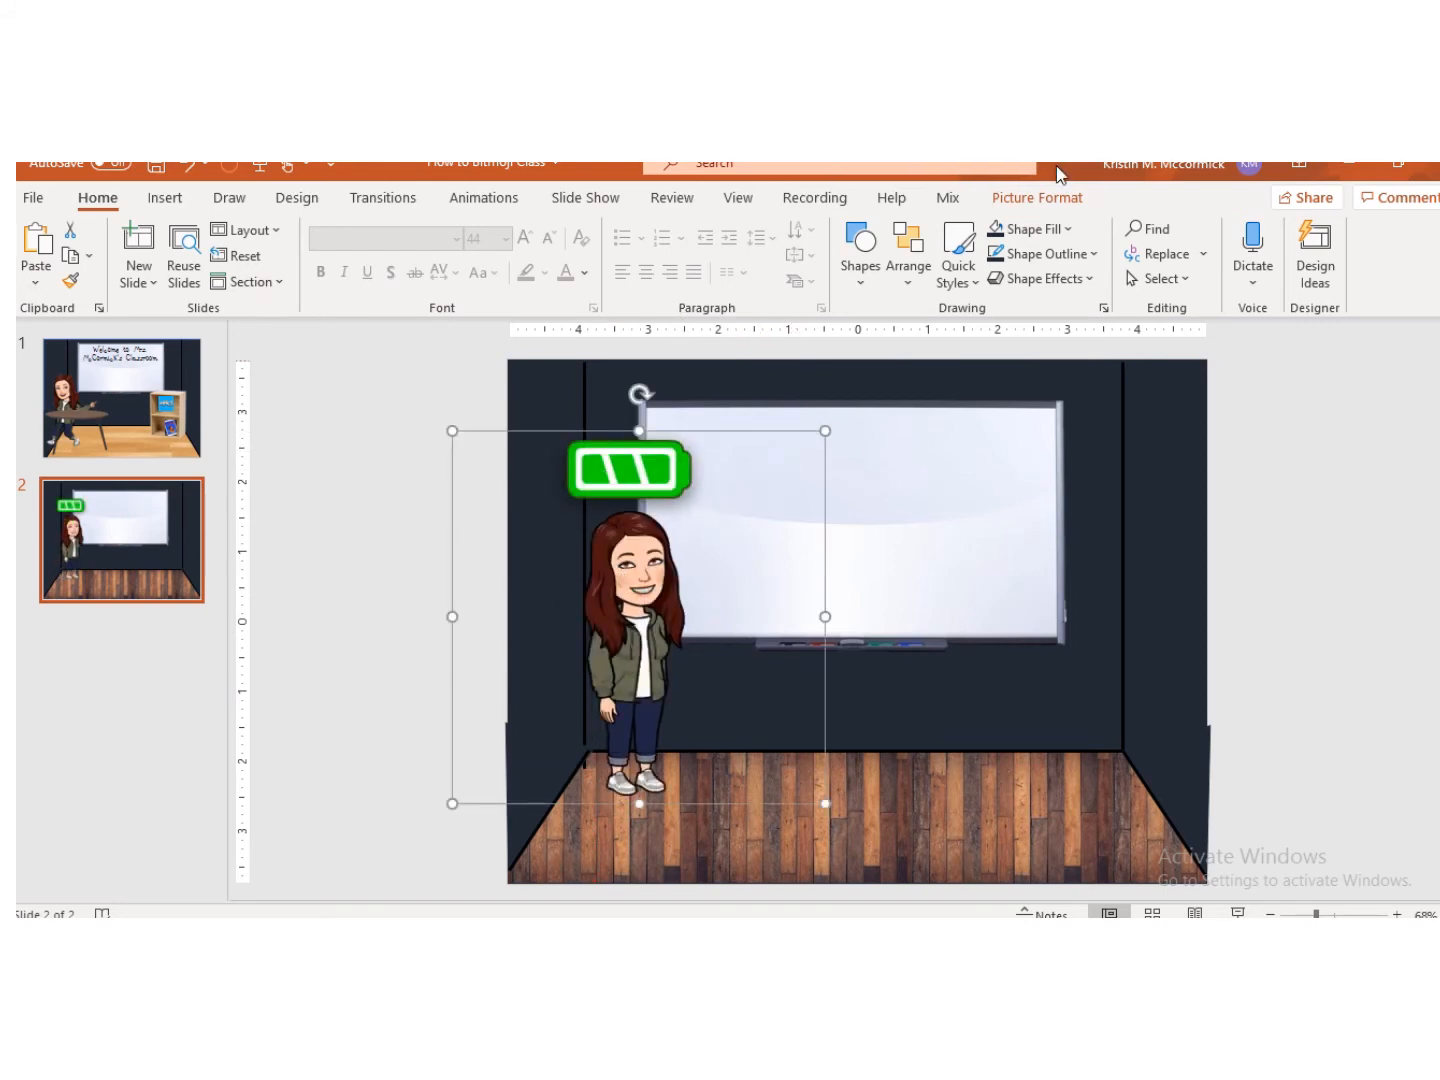
Step: Remove the Bitmoji's background, marking the character's legs and arms to keep, then nudge it slightly left
{"action": "left_click", "coordinate": [1038, 197]}
{"action": "left_click", "coordinate": [46, 257]}
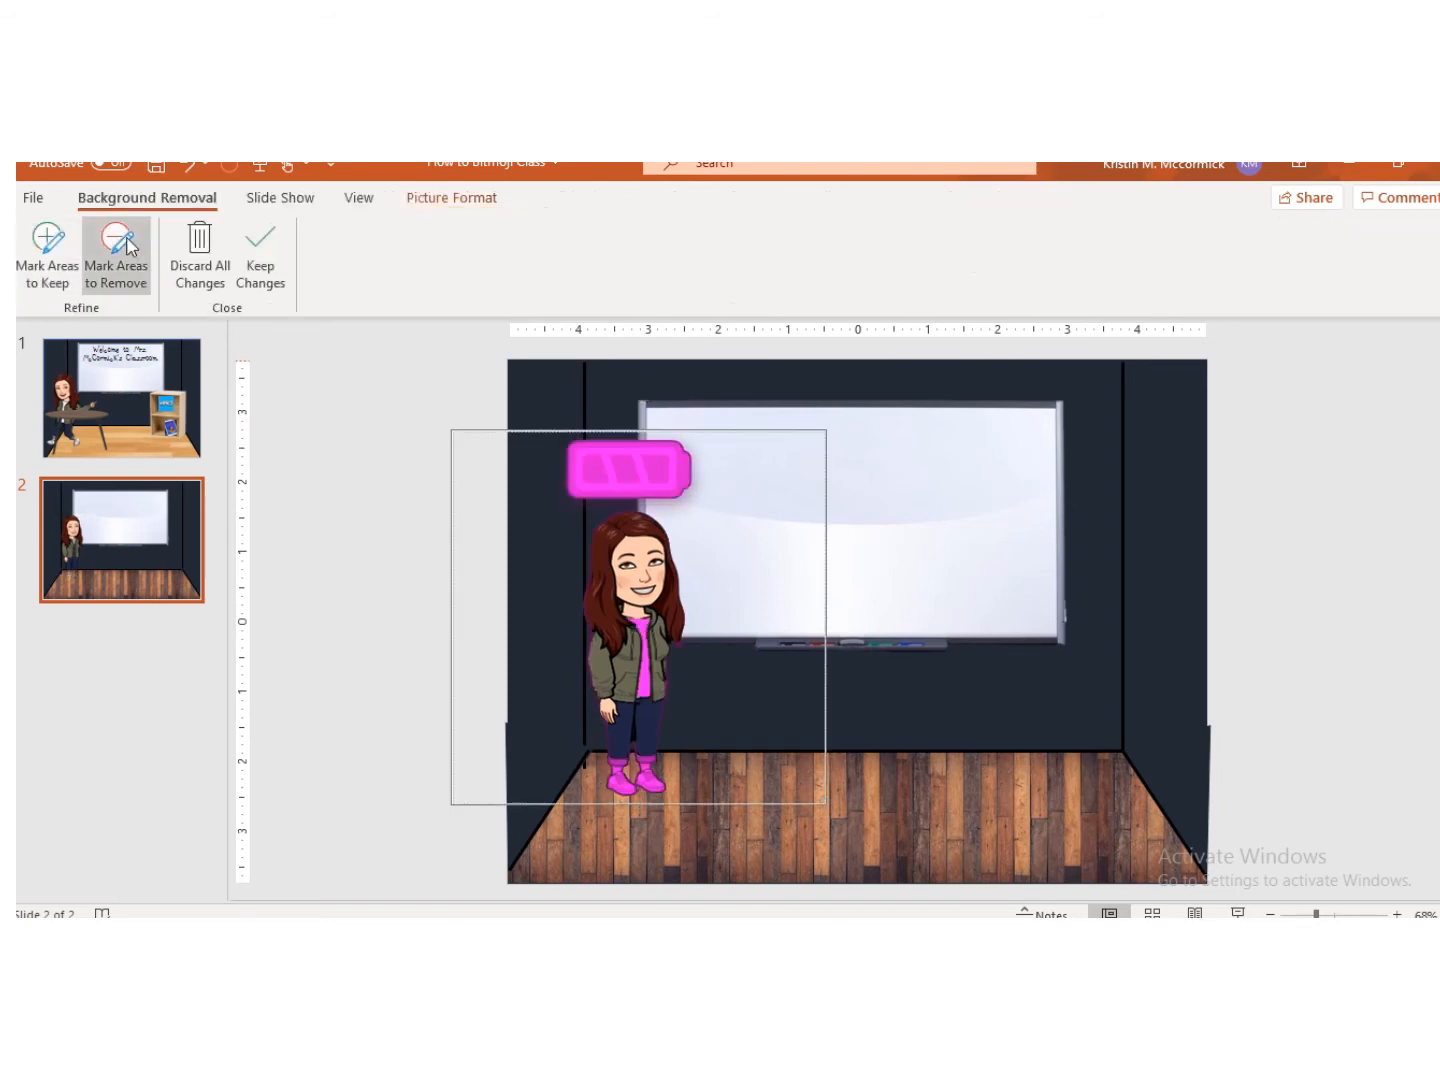
{"action": "left_click", "coordinate": [59, 246]}
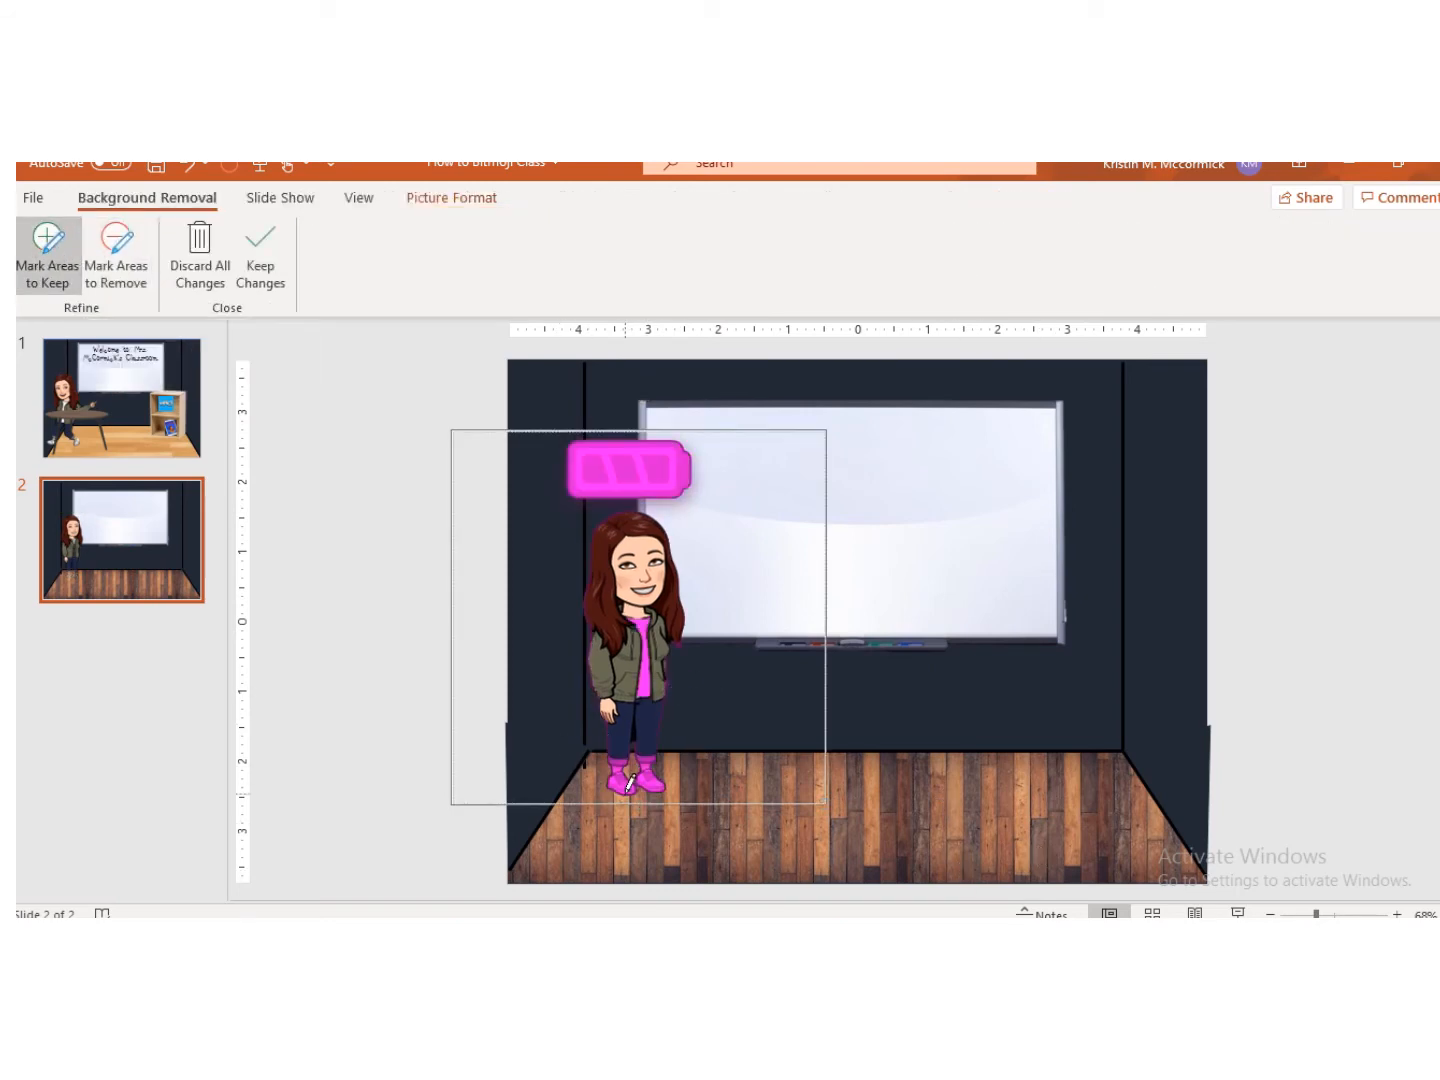
{"action": "left_click_drag", "start_coordinate": [656, 782], "coordinate": [654, 740]}
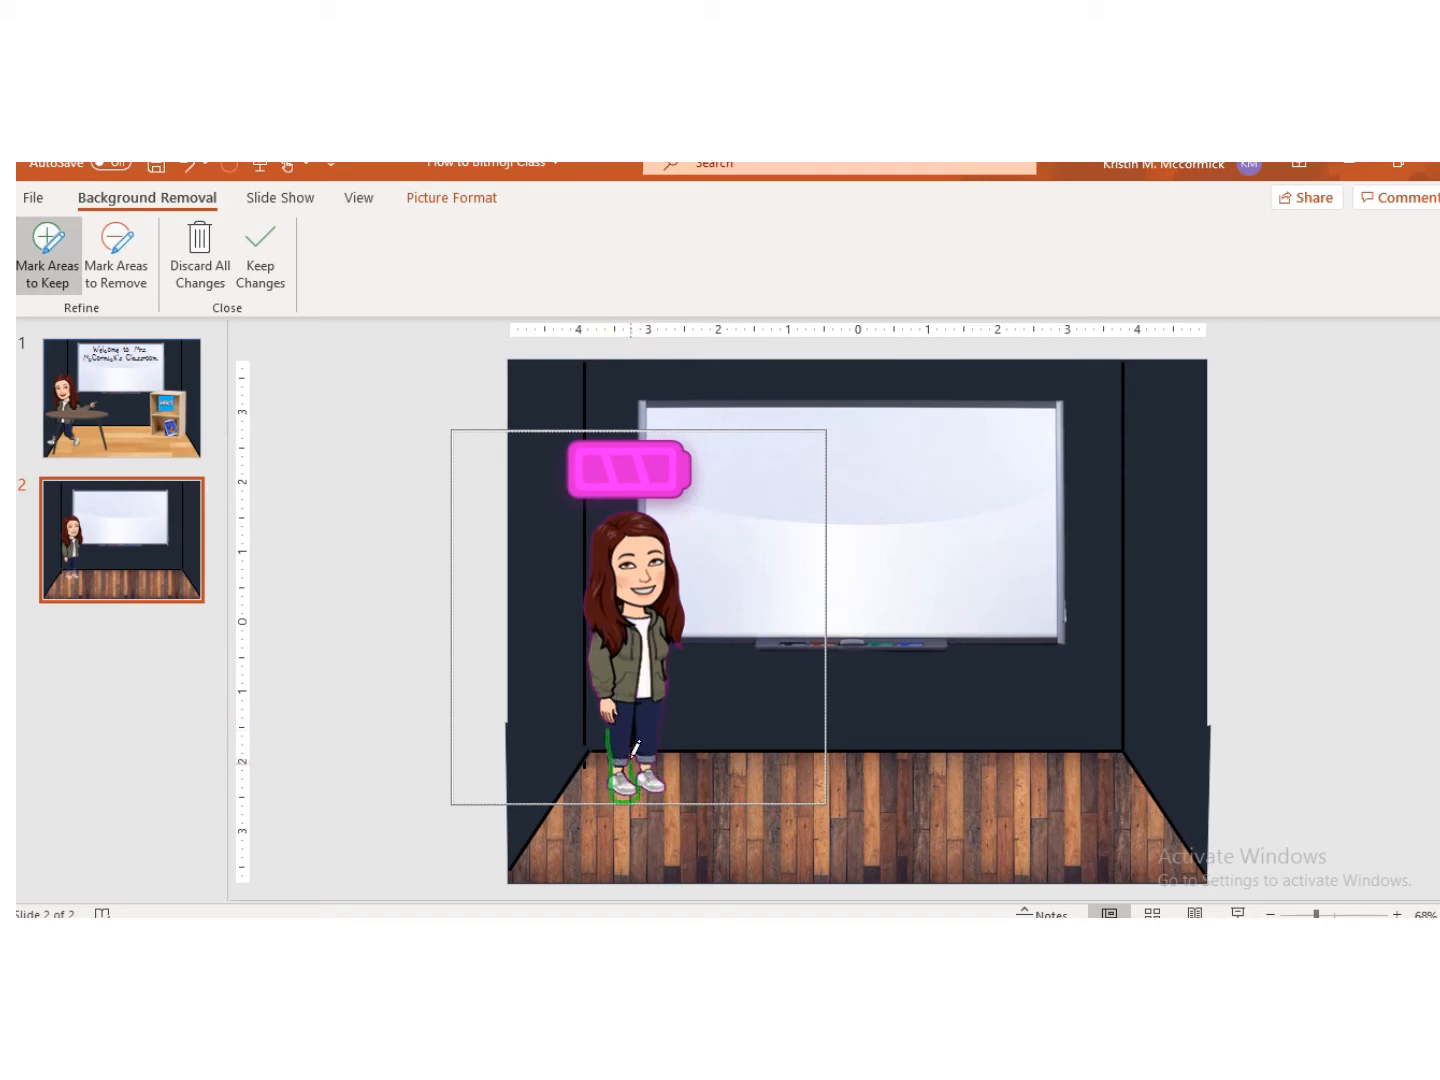
{"action": "mouse_move", "coordinate": [662, 705]}
{"action": "left_mouse_down"}
{"action": "mouse_move", "coordinate": [669, 635]}
{"action": "mouse_move", "coordinate": [646, 679]}
{"action": "left_mouse_up"}
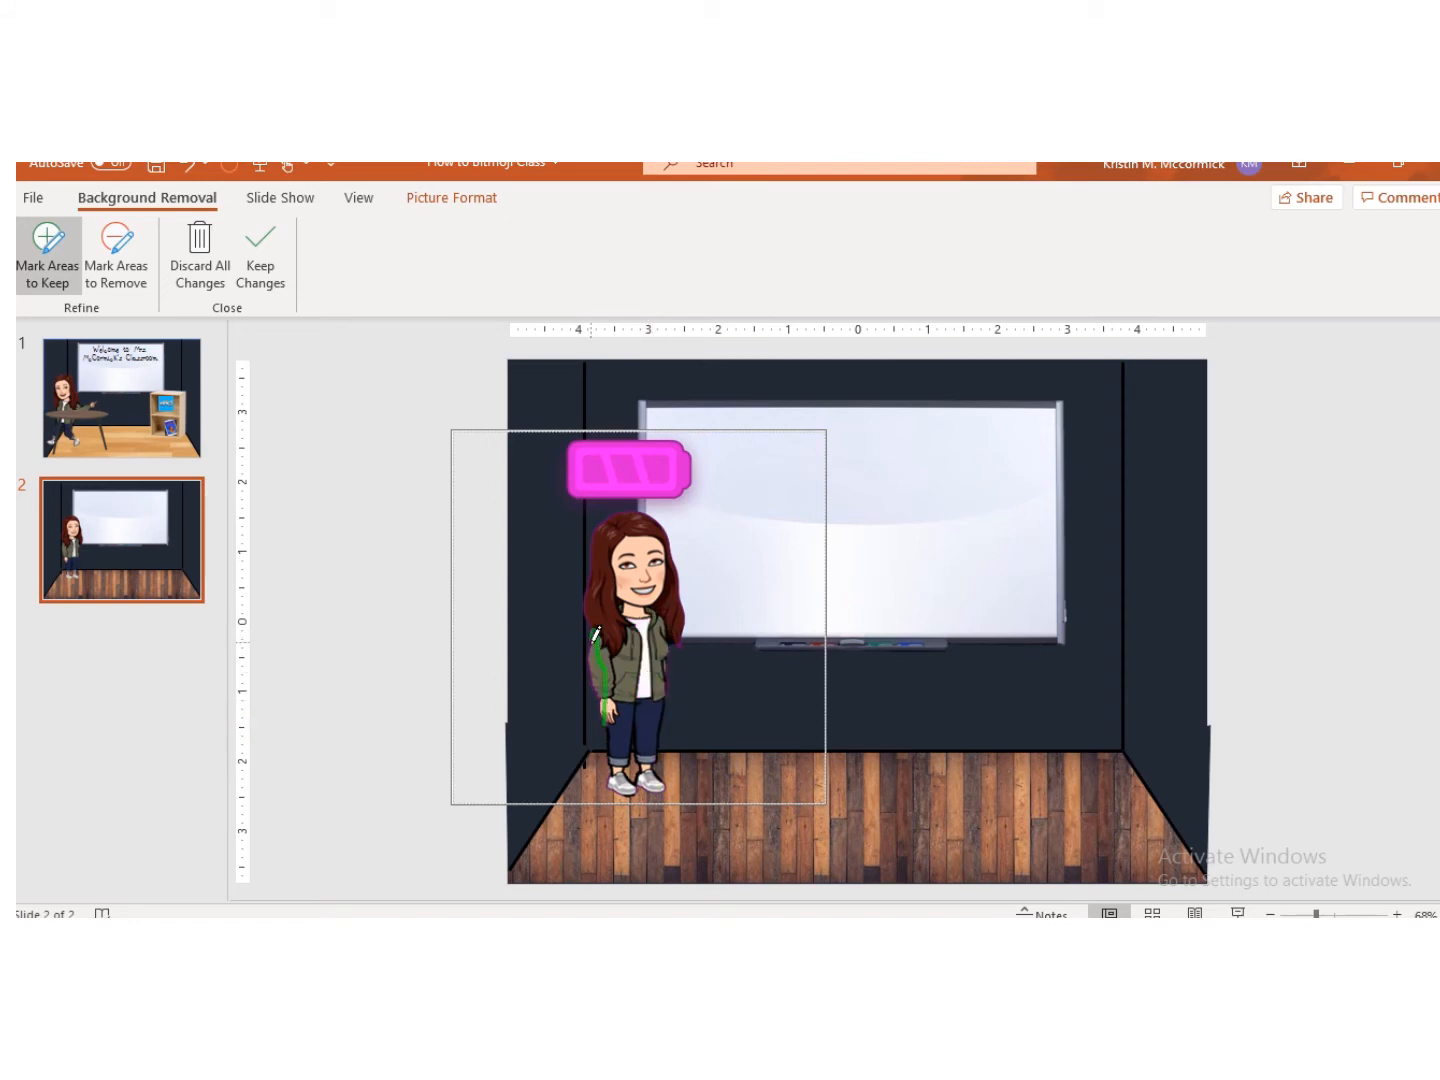
{"action": "left_click_drag", "start_coordinate": [597, 677], "coordinate": [599, 668]}
{"action": "left_click_drag", "start_coordinate": [596, 548], "coordinate": [598, 542]}
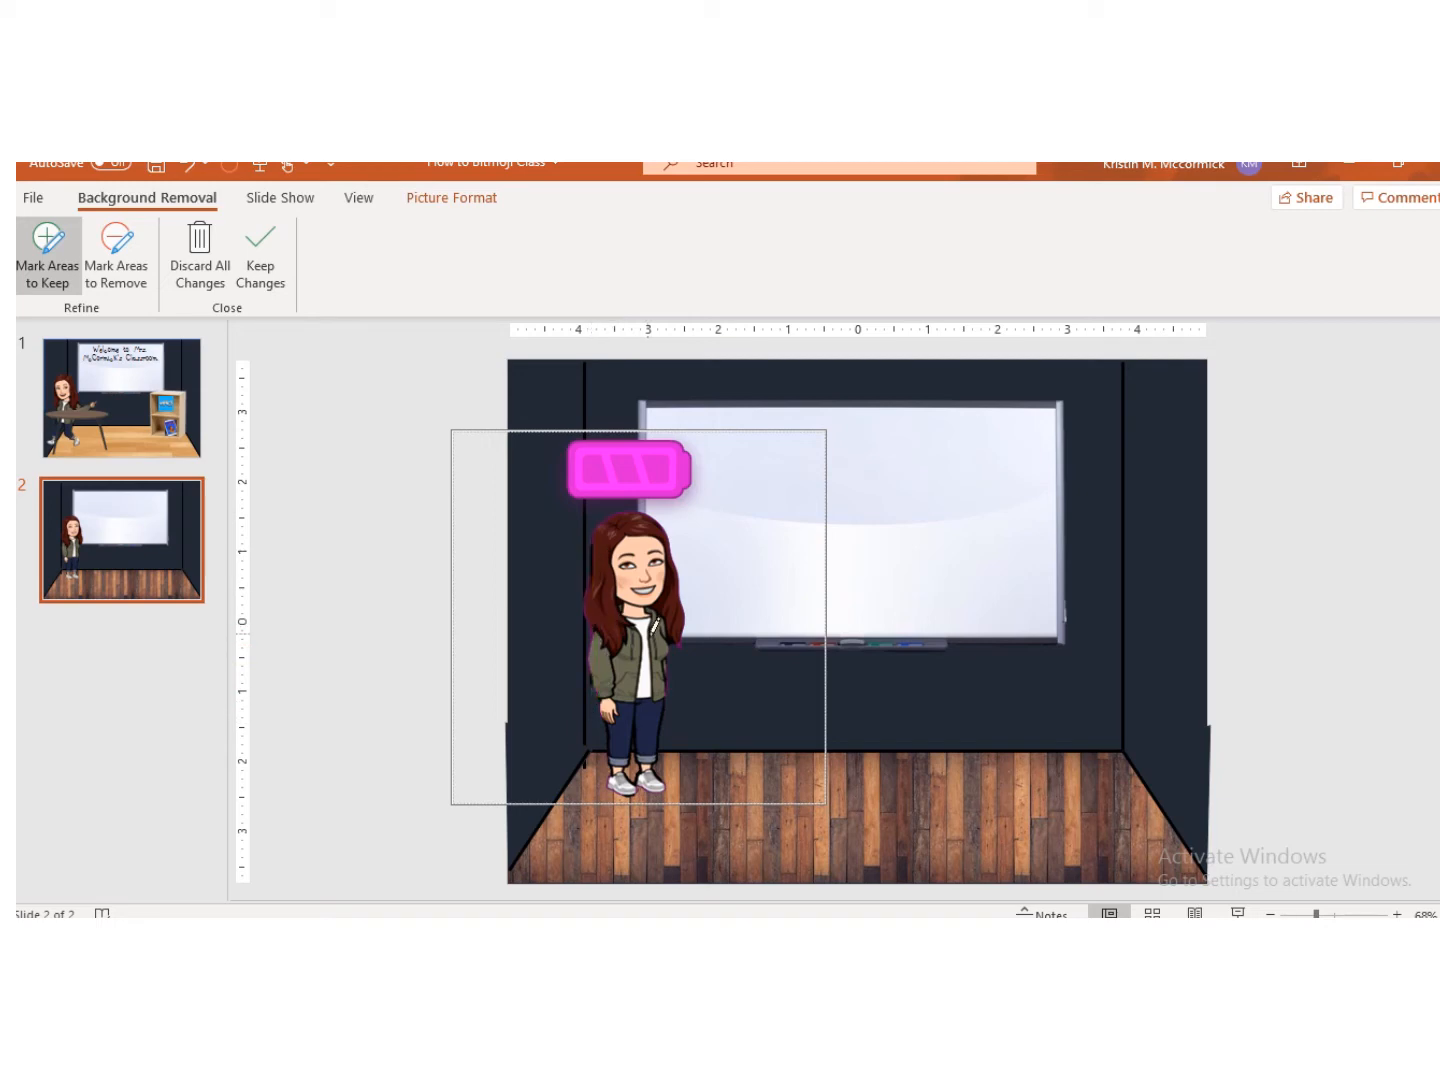
{"action": "left_click_drag", "start_coordinate": [667, 683], "coordinate": [668, 686]}
{"action": "left_click", "coordinate": [263, 252]}
{"action": "left_click_drag", "start_coordinate": [652, 694], "coordinate": [624, 701]}
{"action": "left_click", "coordinate": [291, 611]}
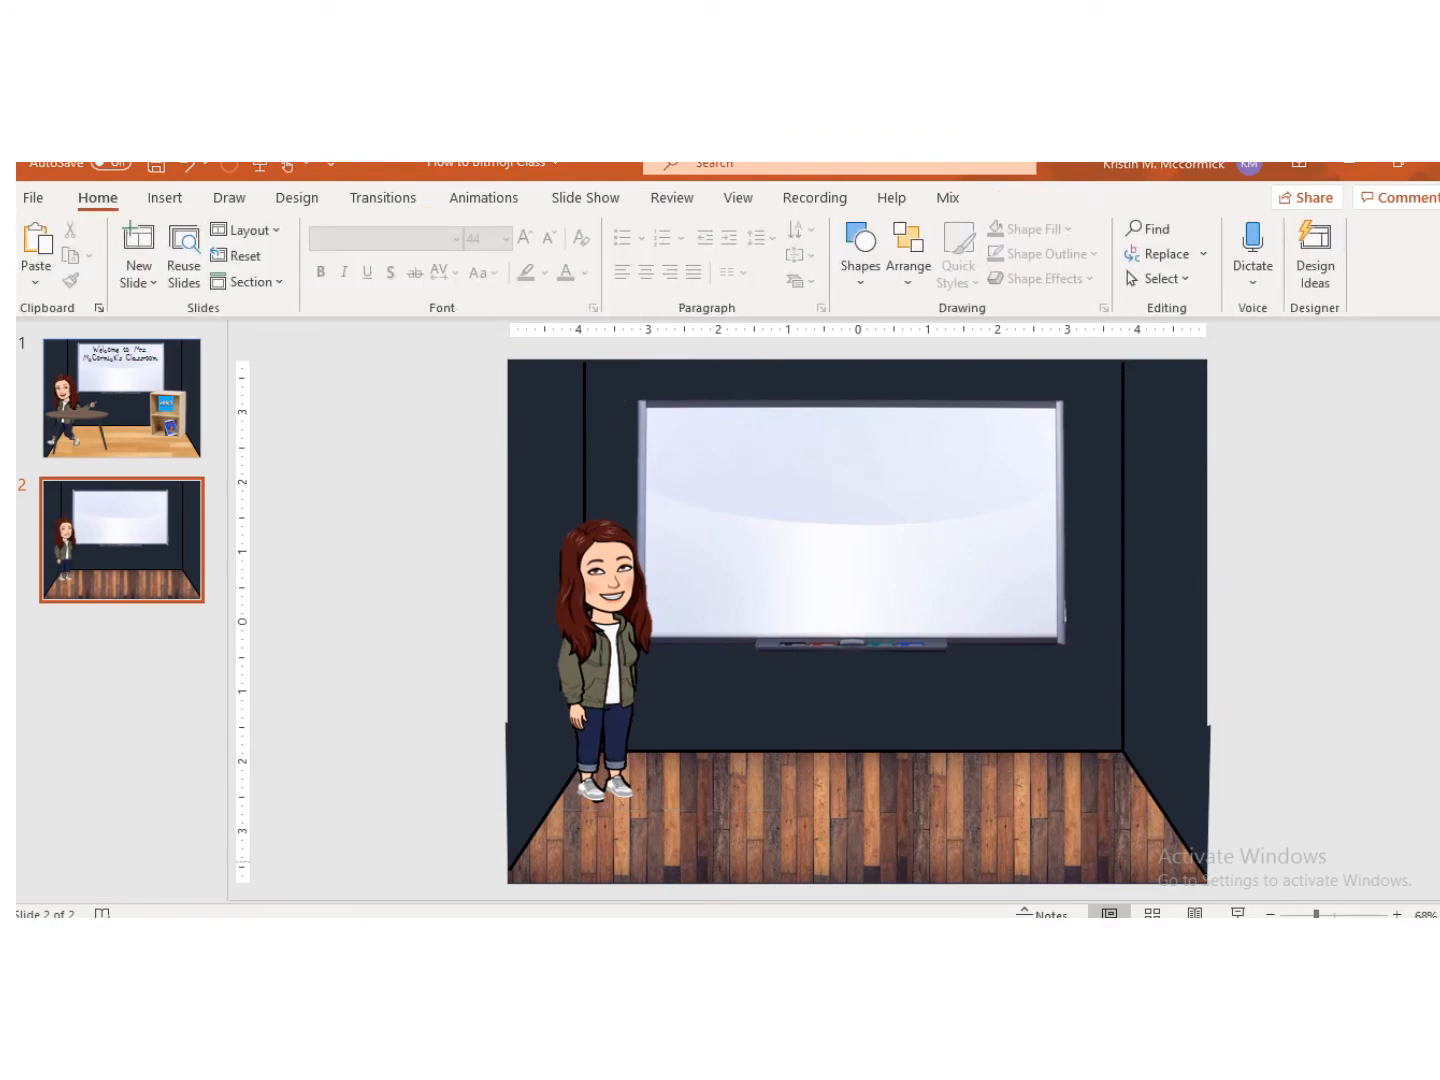
Step: Switch to the browser and run a Google image search for shelf, browsing the results
{"action": "key", "text": "alt+Tab"}
{"action": "scroll", "coordinate": [601, 537], "scroll_direction": "up", "scroll_amount": 6}
{"action": "left_click_drag", "start_coordinate": [326, 277], "coordinate": [139, 308]}
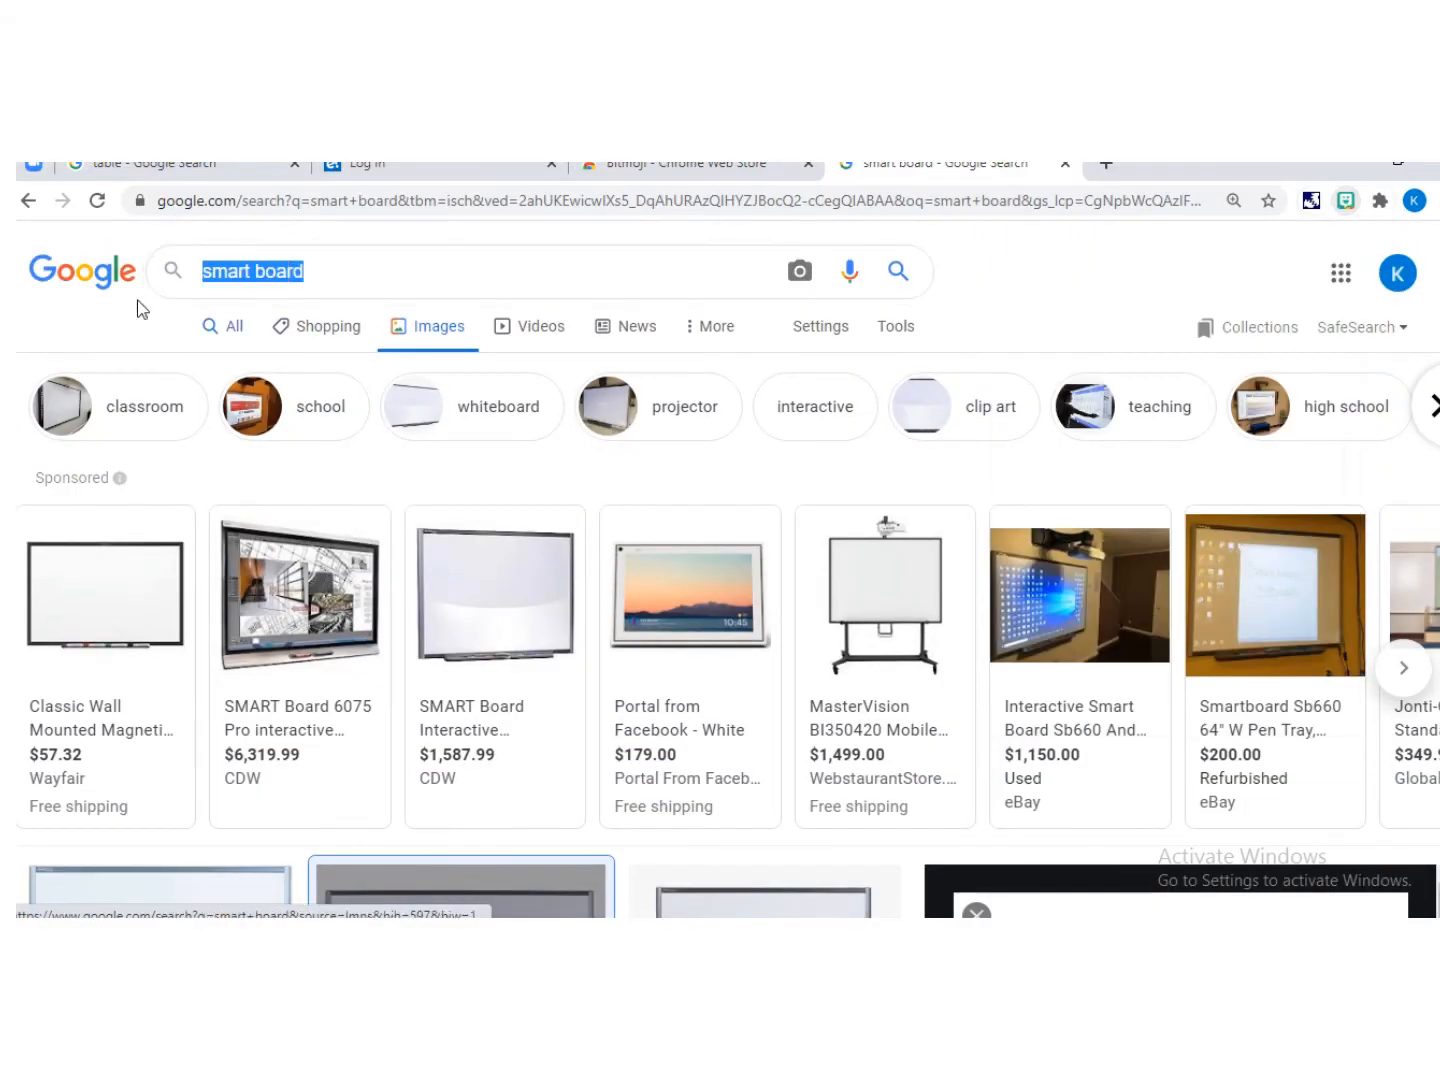
{"action": "type", "text": "shelf"}
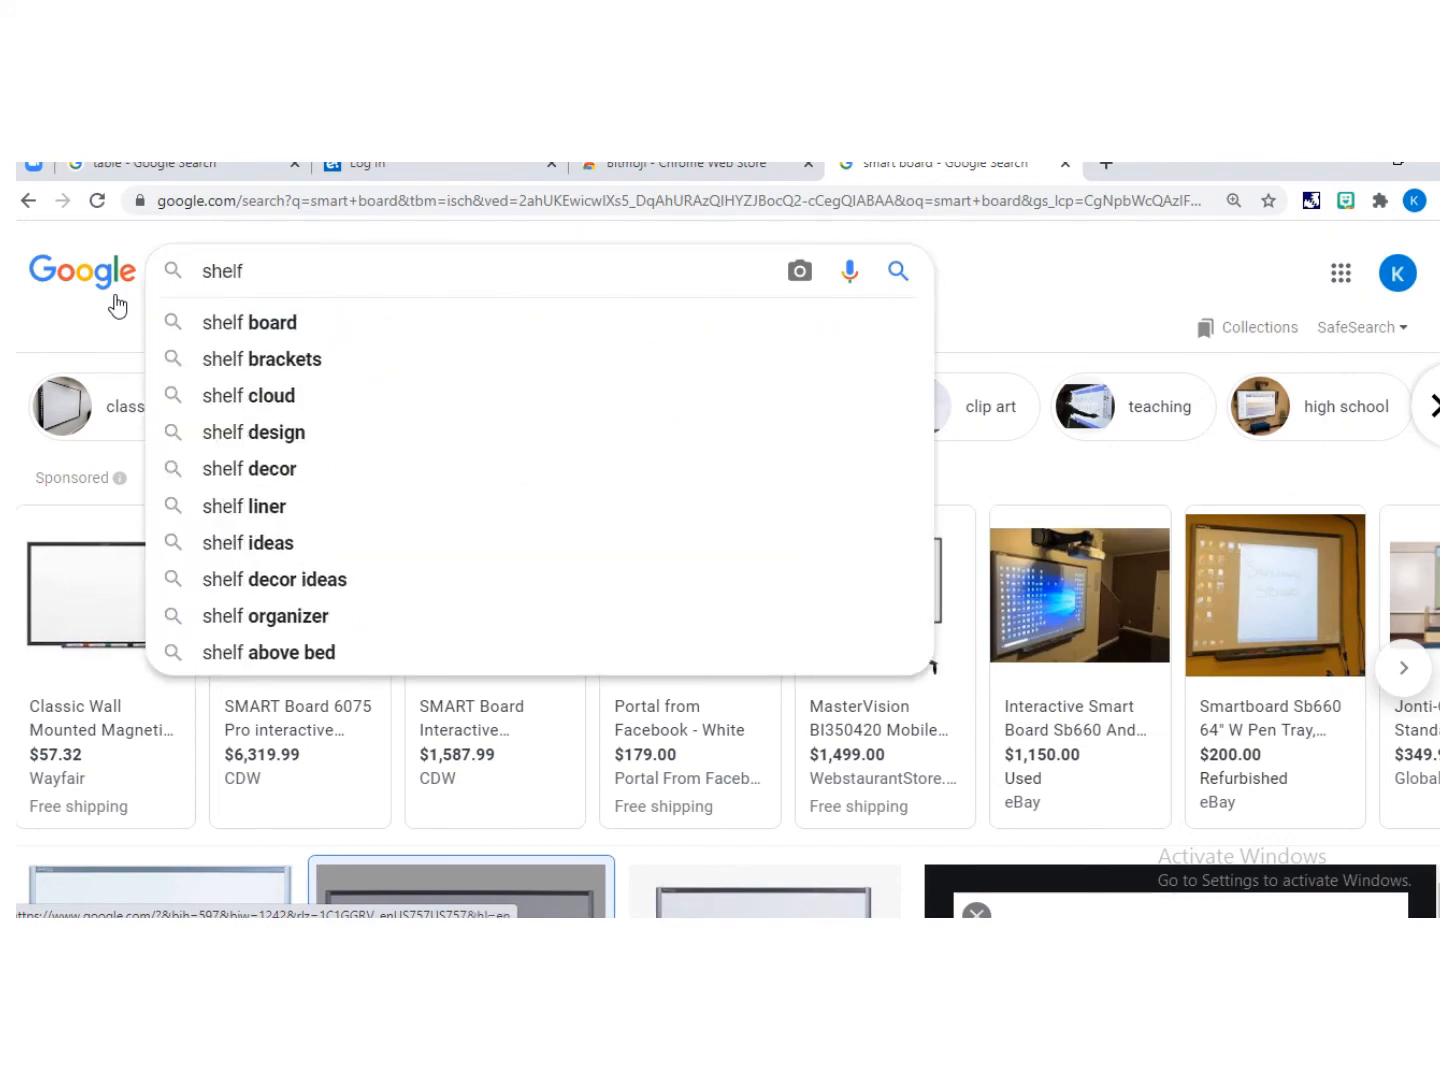
{"action": "key", "text": "Return"}
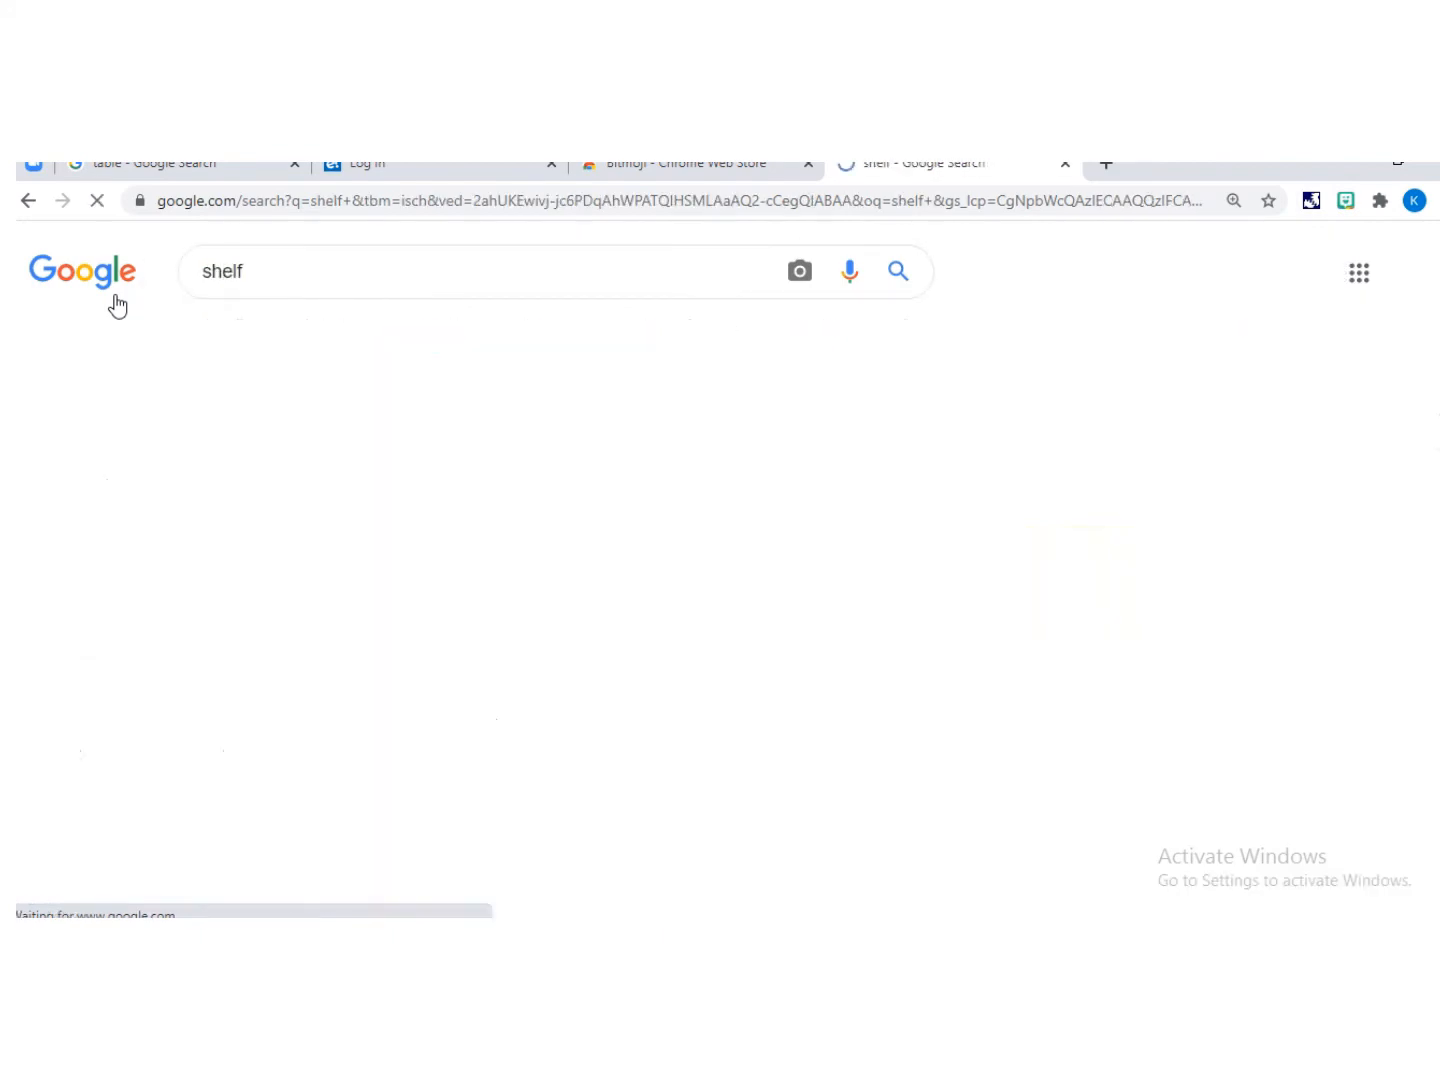
{"action": "scroll", "coordinate": [986, 588], "scroll_direction": "down", "scroll_amount": 6}
{"action": "scroll", "coordinate": [976, 585], "scroll_direction": "down", "scroll_amount": 5}
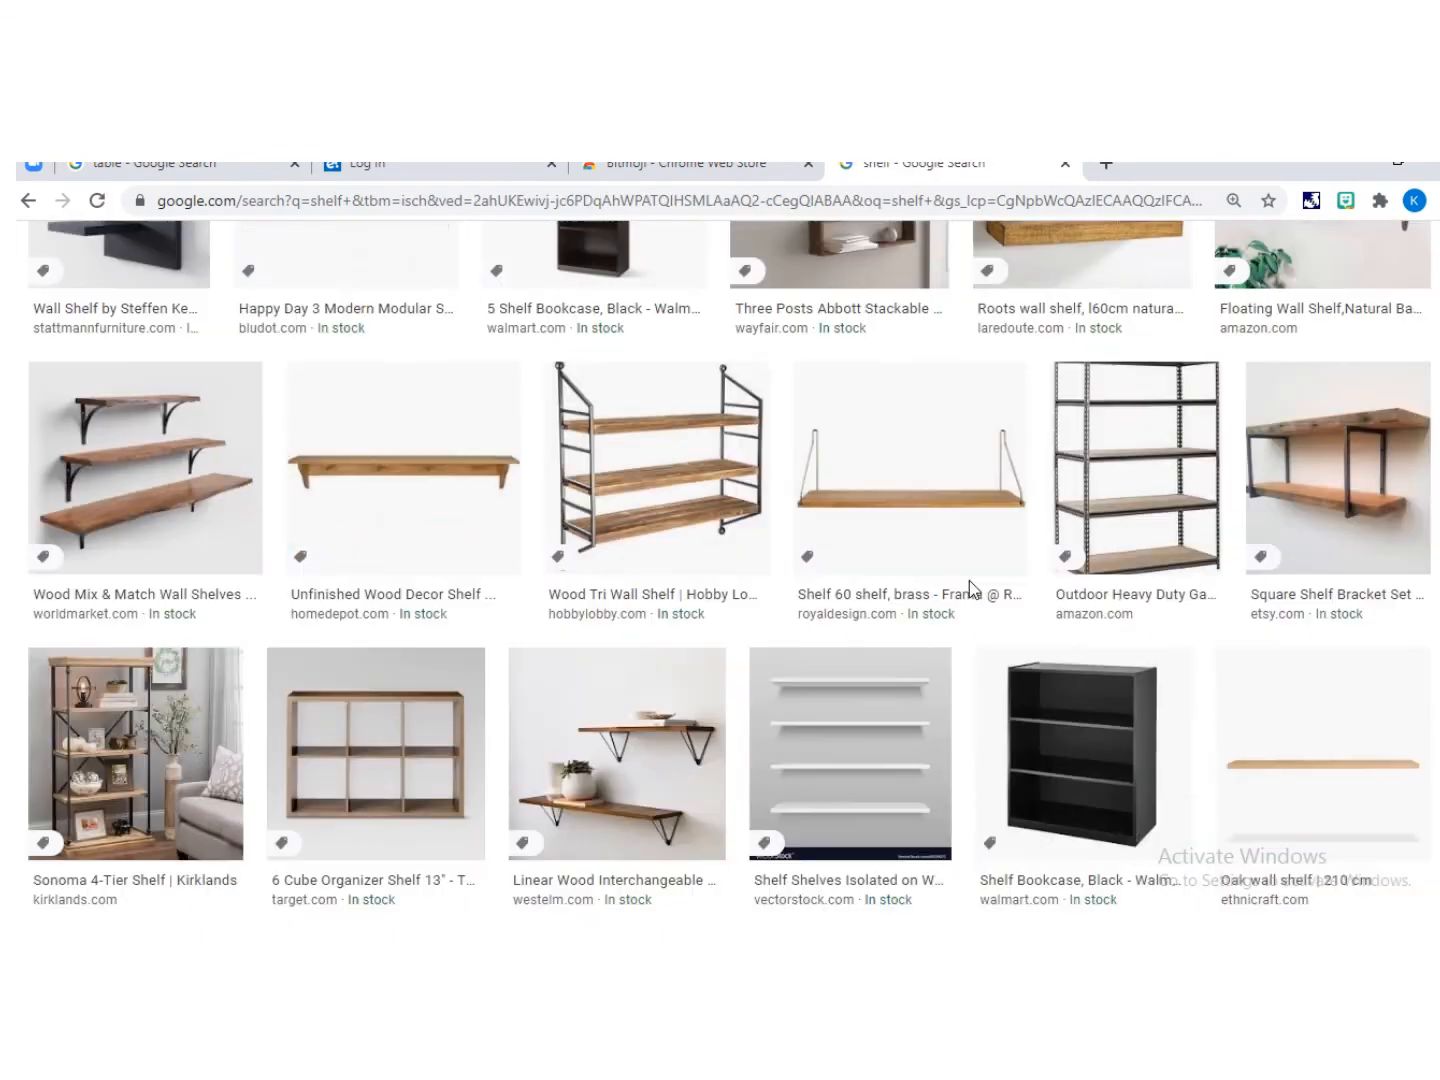
{"action": "scroll", "coordinate": [959, 585], "scroll_direction": "down", "scroll_amount": 3}
{"action": "scroll", "coordinate": [1083, 625], "scroll_direction": "down", "scroll_amount": 3}
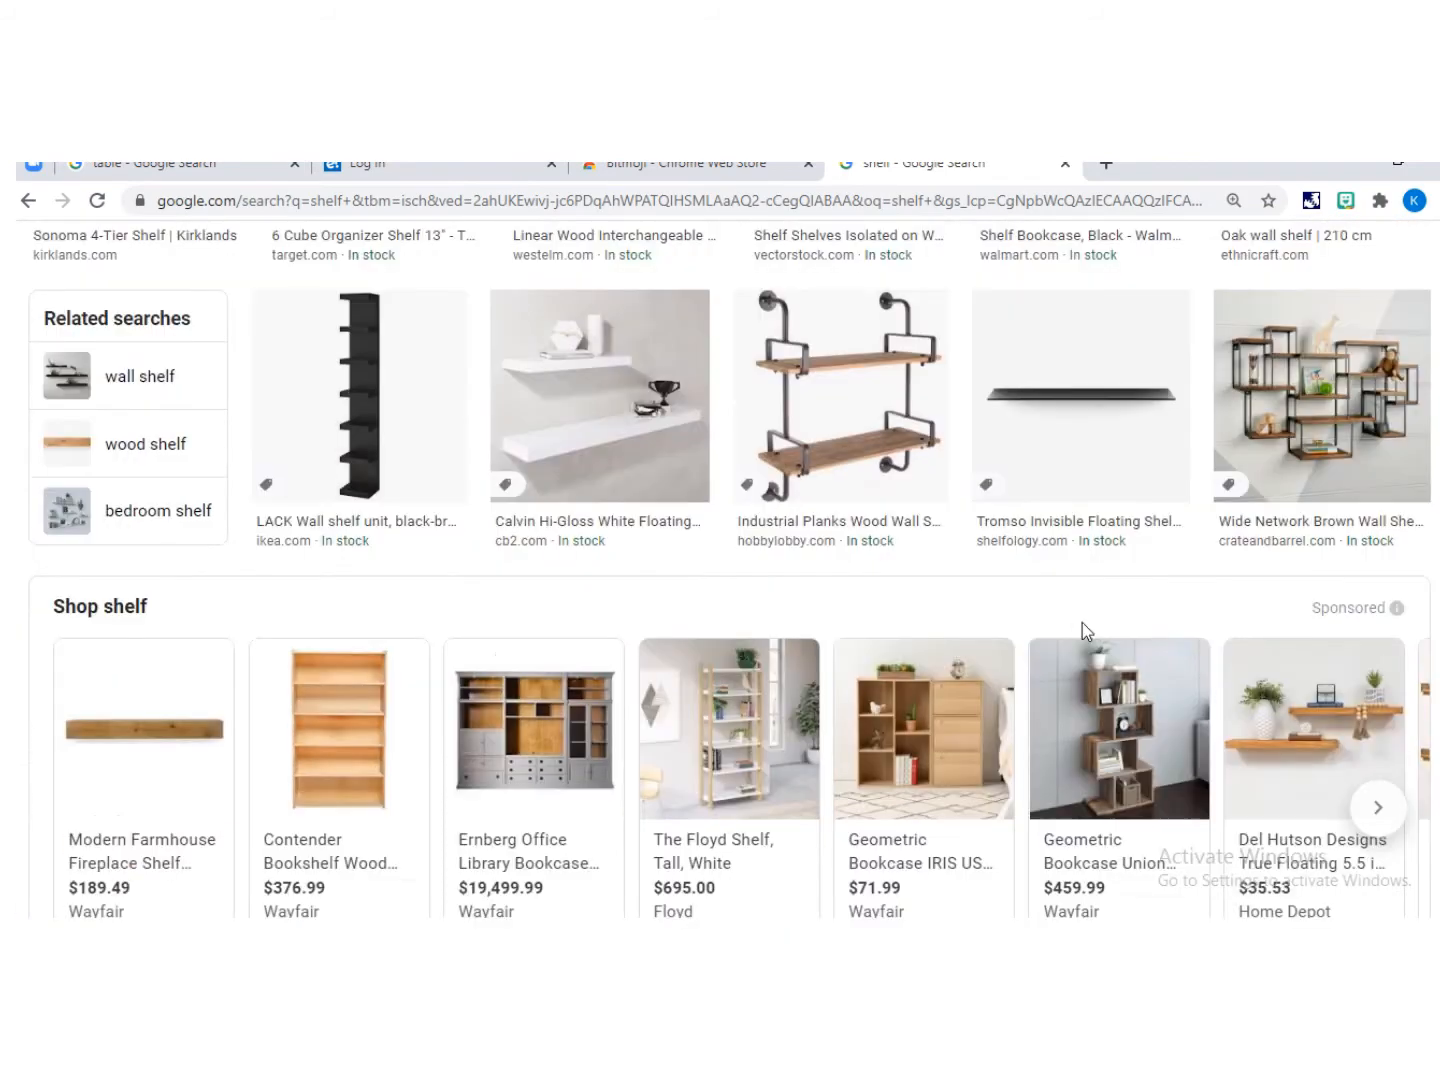
Step: Open the black three-shelf bookcase result and copy the image
{"action": "scroll", "coordinate": [1057, 600], "scroll_direction": "up", "scroll_amount": 5}
{"action": "left_click", "coordinate": [1045, 565]}
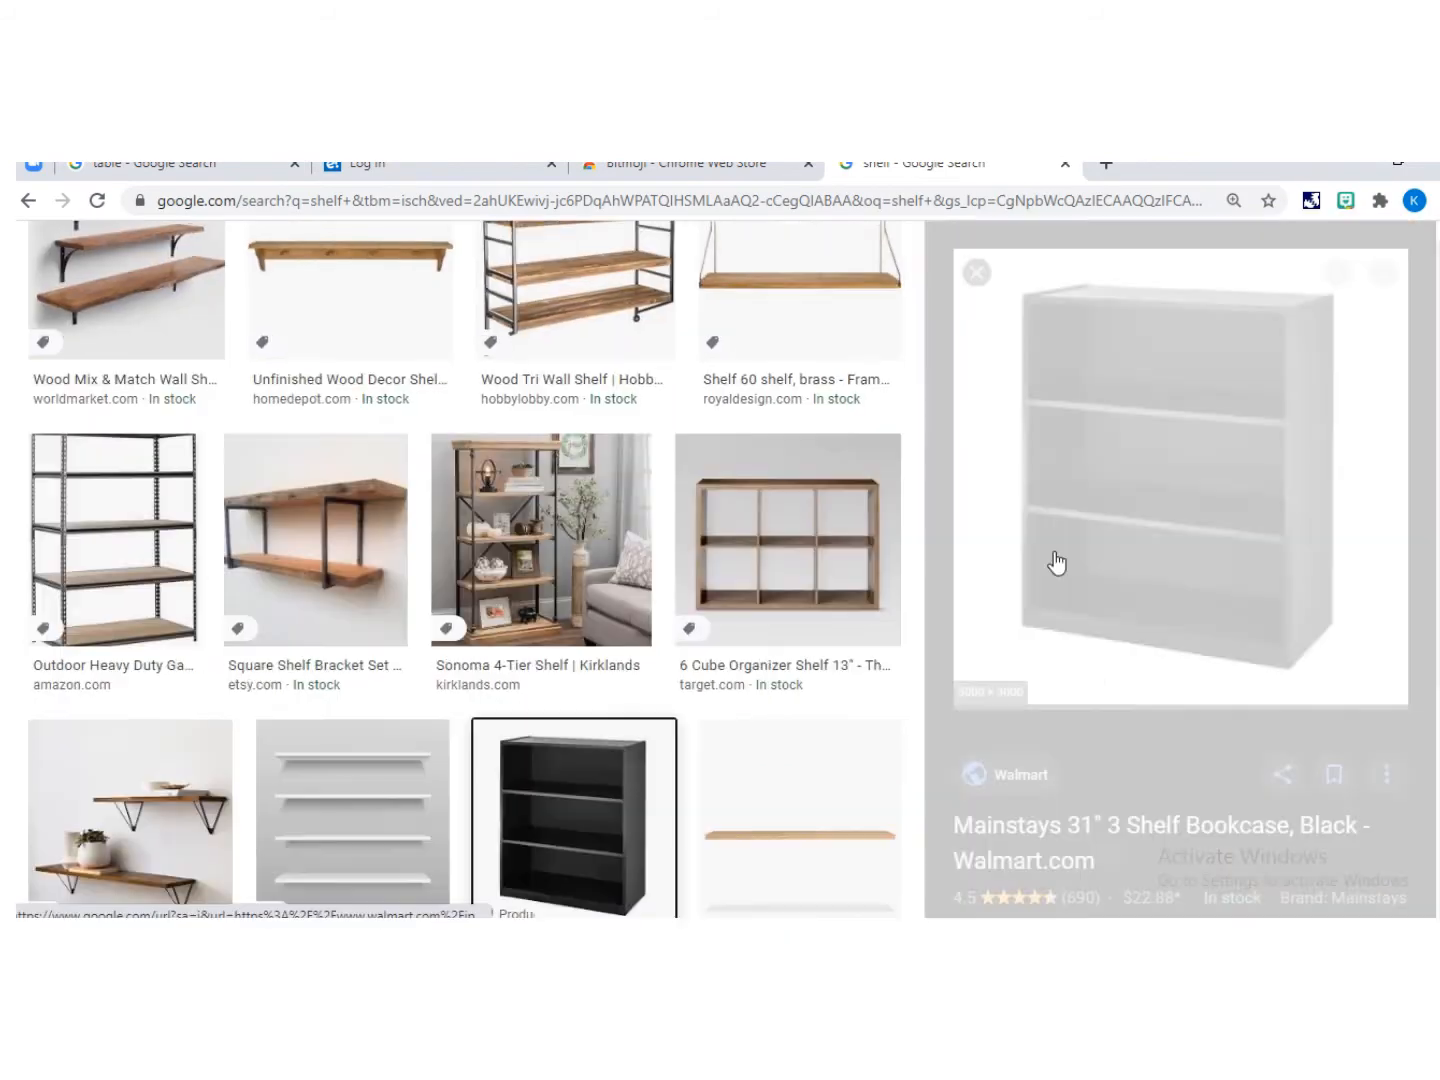
{"action": "right_click", "coordinate": [1159, 468]}
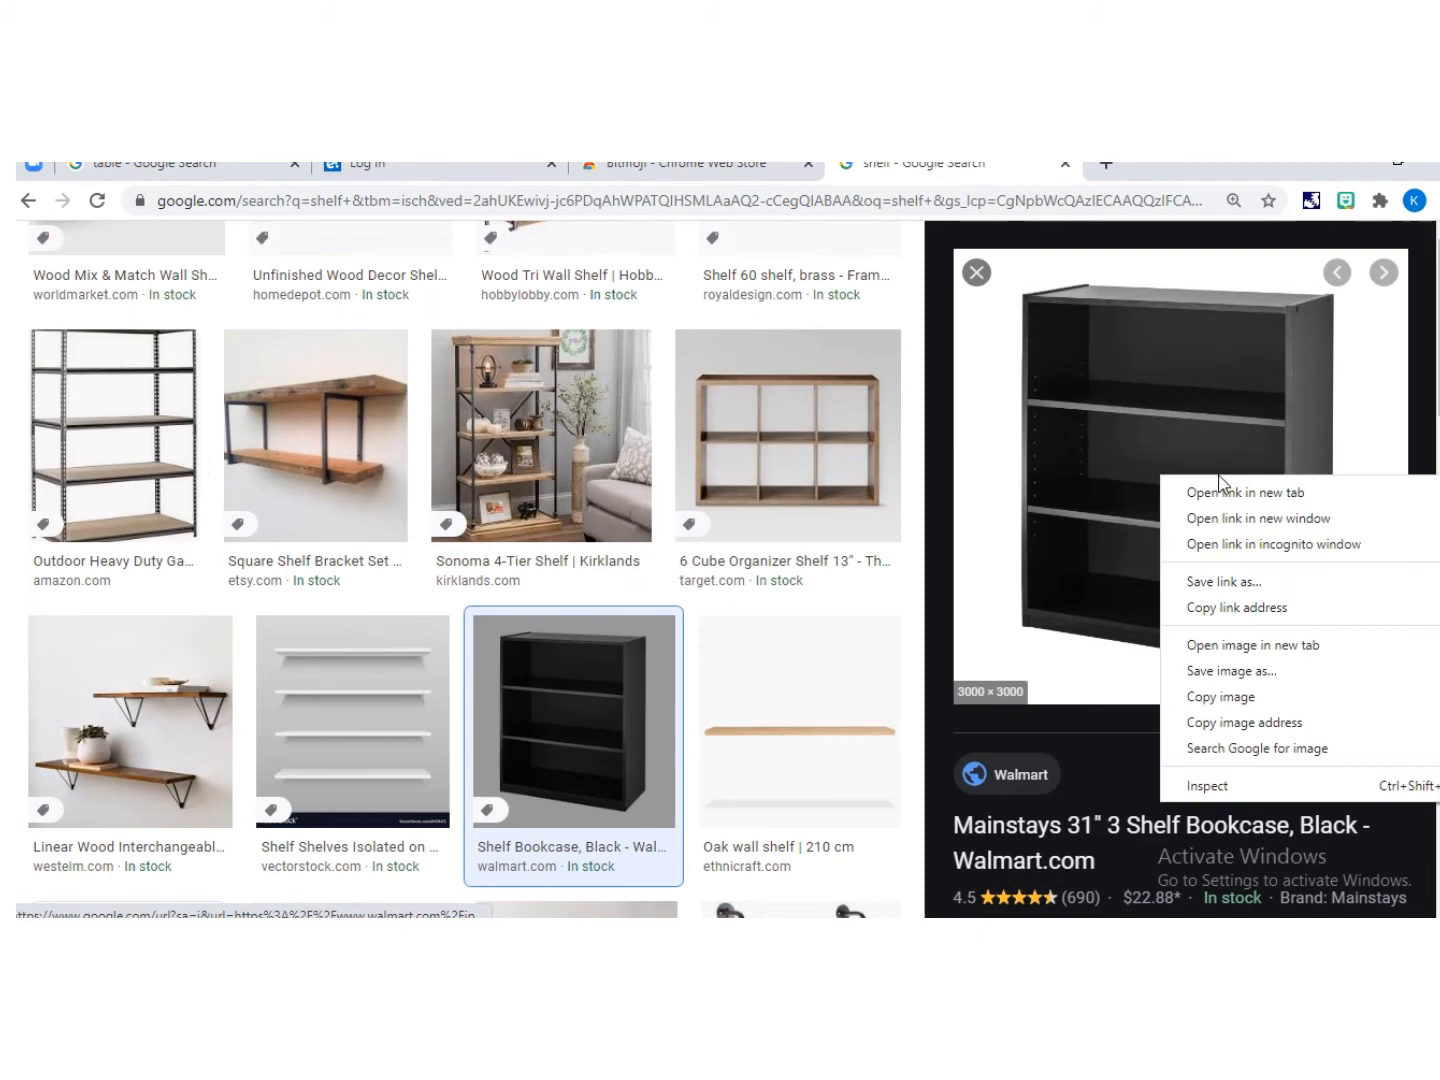
{"action": "left_click", "coordinate": [1284, 686]}
Step: Return to the slide, paste the bookcase image and move it toward the right
{"action": "left_click", "coordinate": [576, 942]}
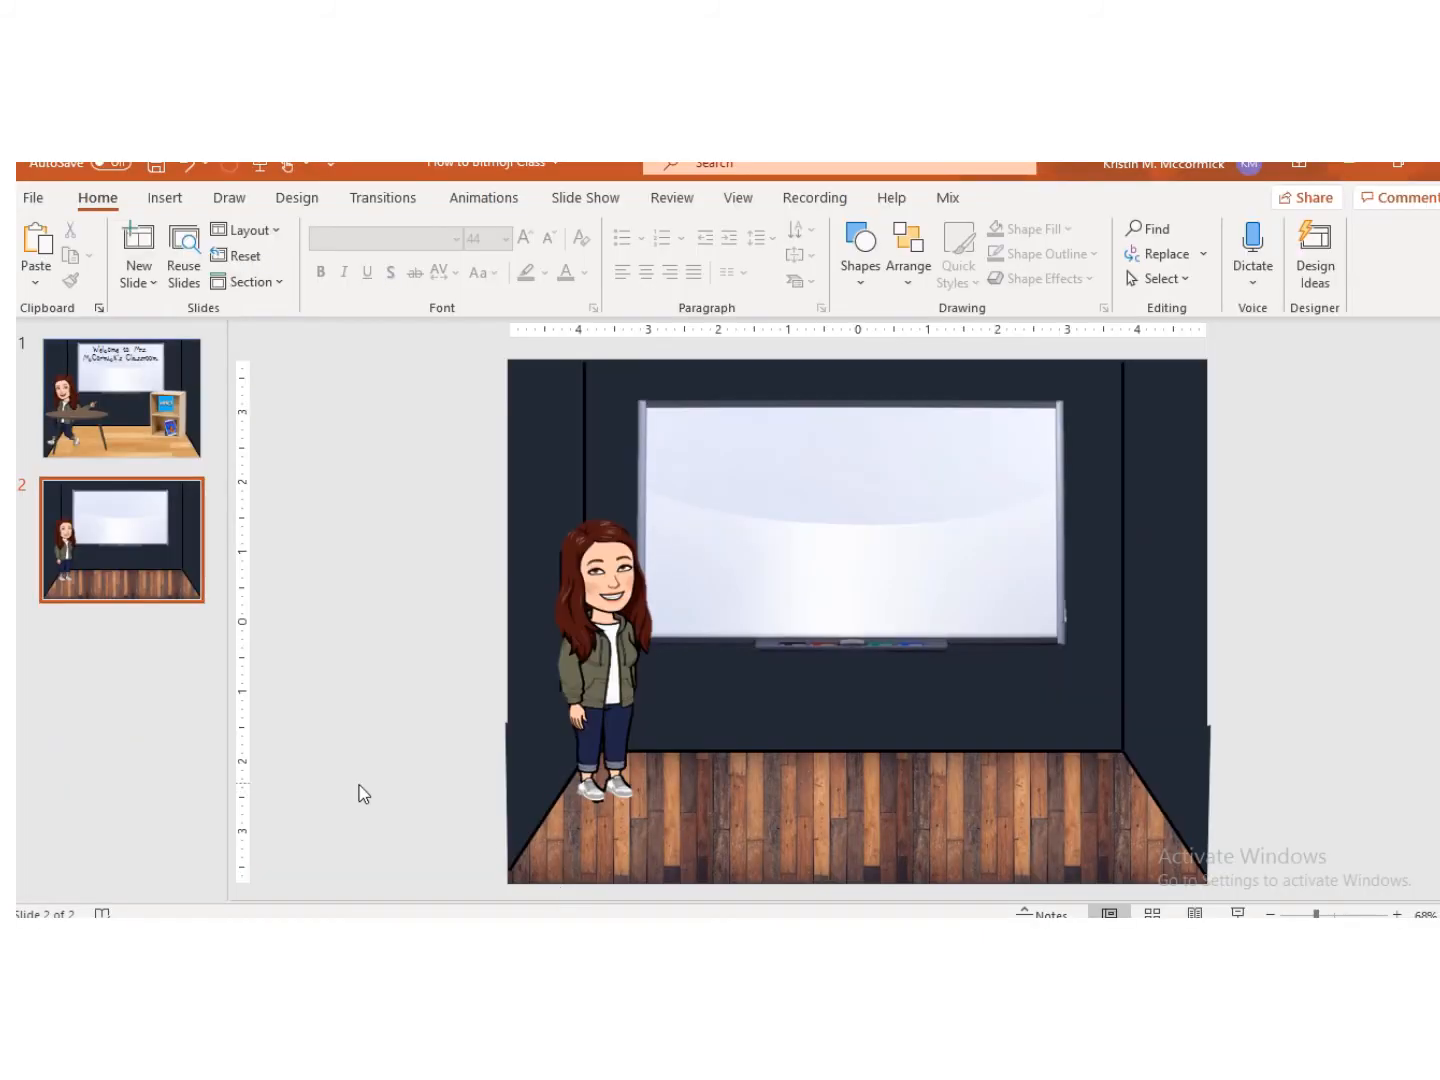
{"action": "left_click", "coordinate": [445, 779]}
{"action": "key", "text": "ctrl+v"}
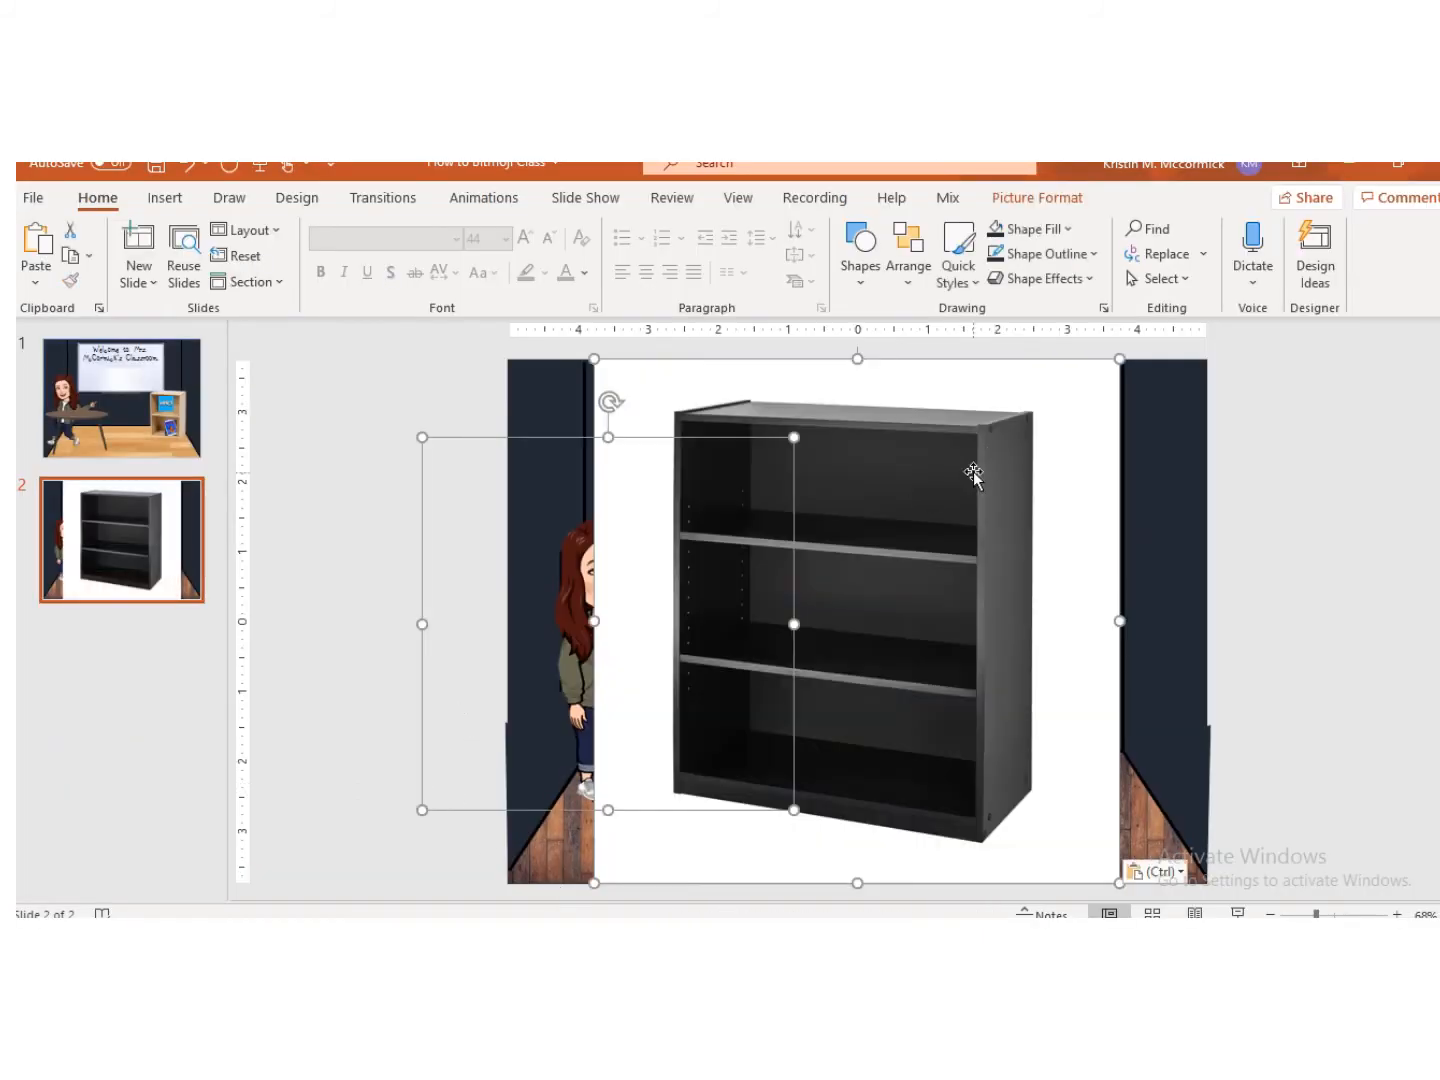
{"action": "left_click_drag", "start_coordinate": [973, 475], "coordinate": [1057, 513]}
{"action": "left_click", "coordinate": [418, 428]}
Step: Remove the bookcase's background, marking its top edge and lower corner to keep, and keep the changes
{"action": "left_click", "coordinate": [1038, 197]}
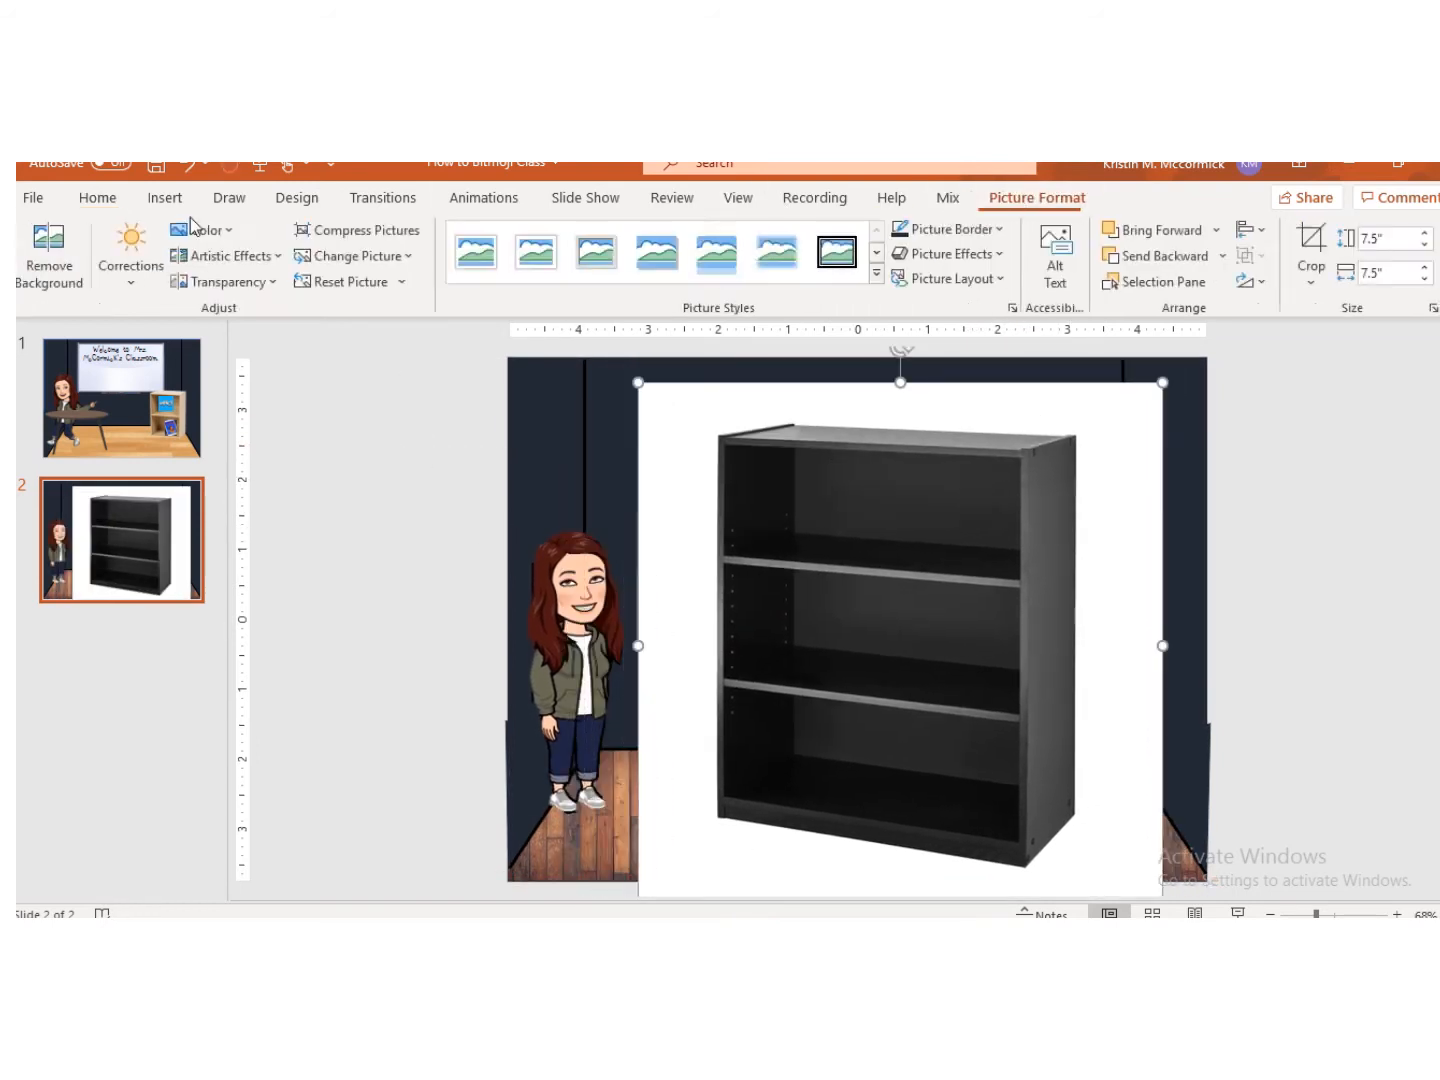
{"action": "left_click", "coordinate": [48, 256]}
{"action": "left_click", "coordinate": [116, 262]}
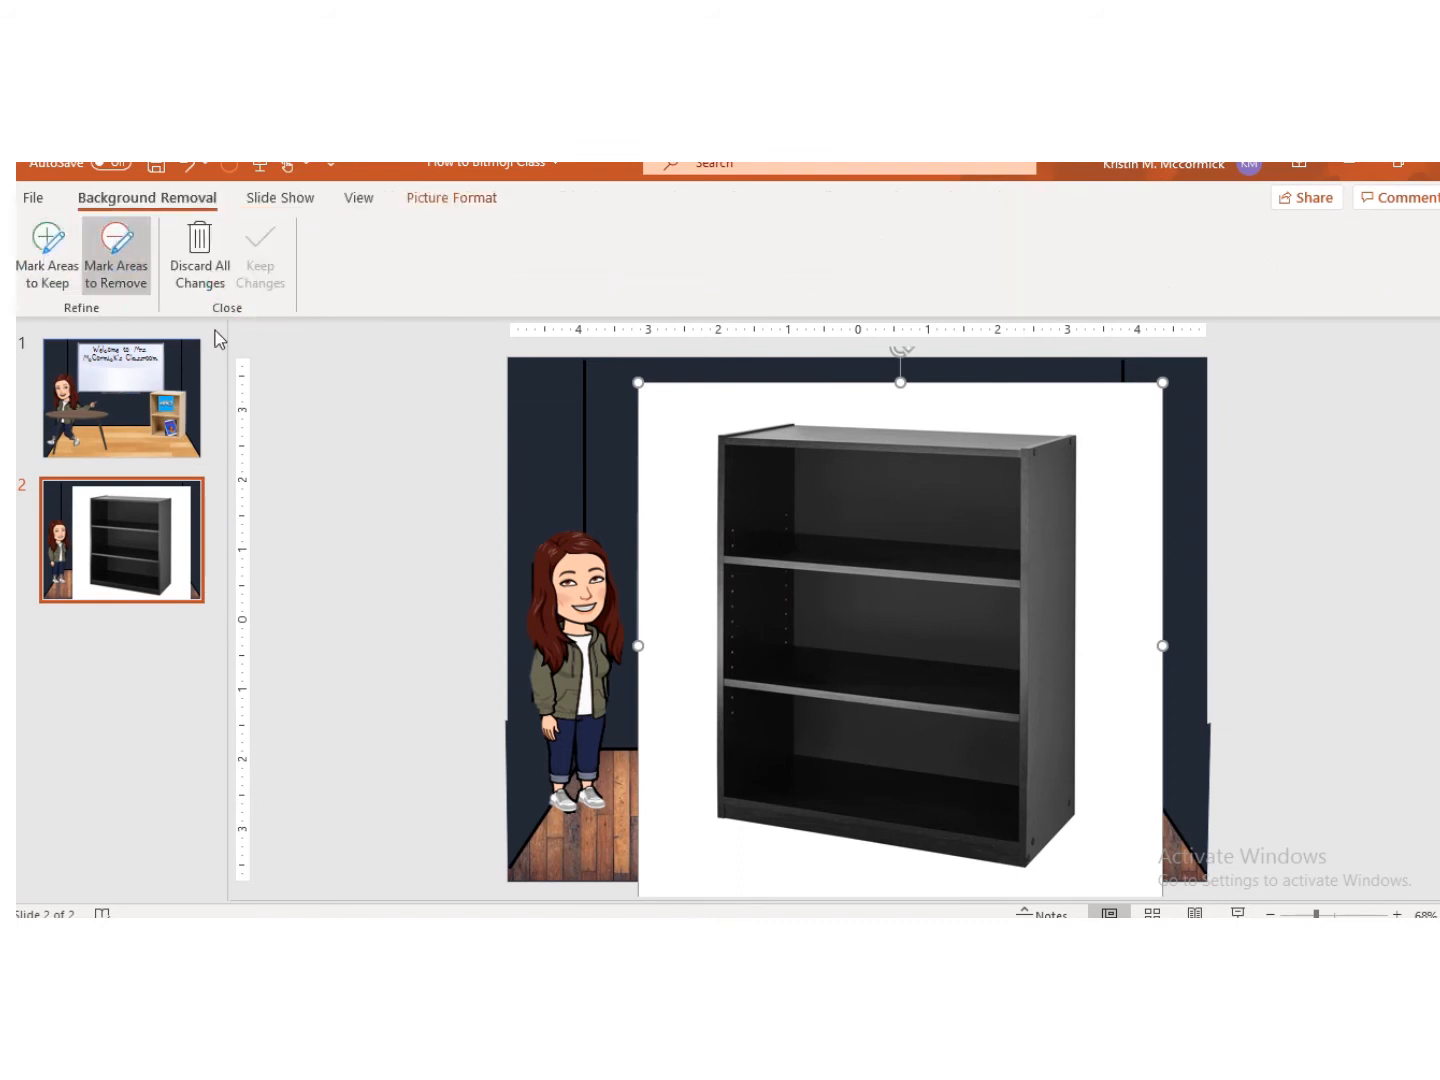
{"action": "left_click", "coordinate": [45, 285]}
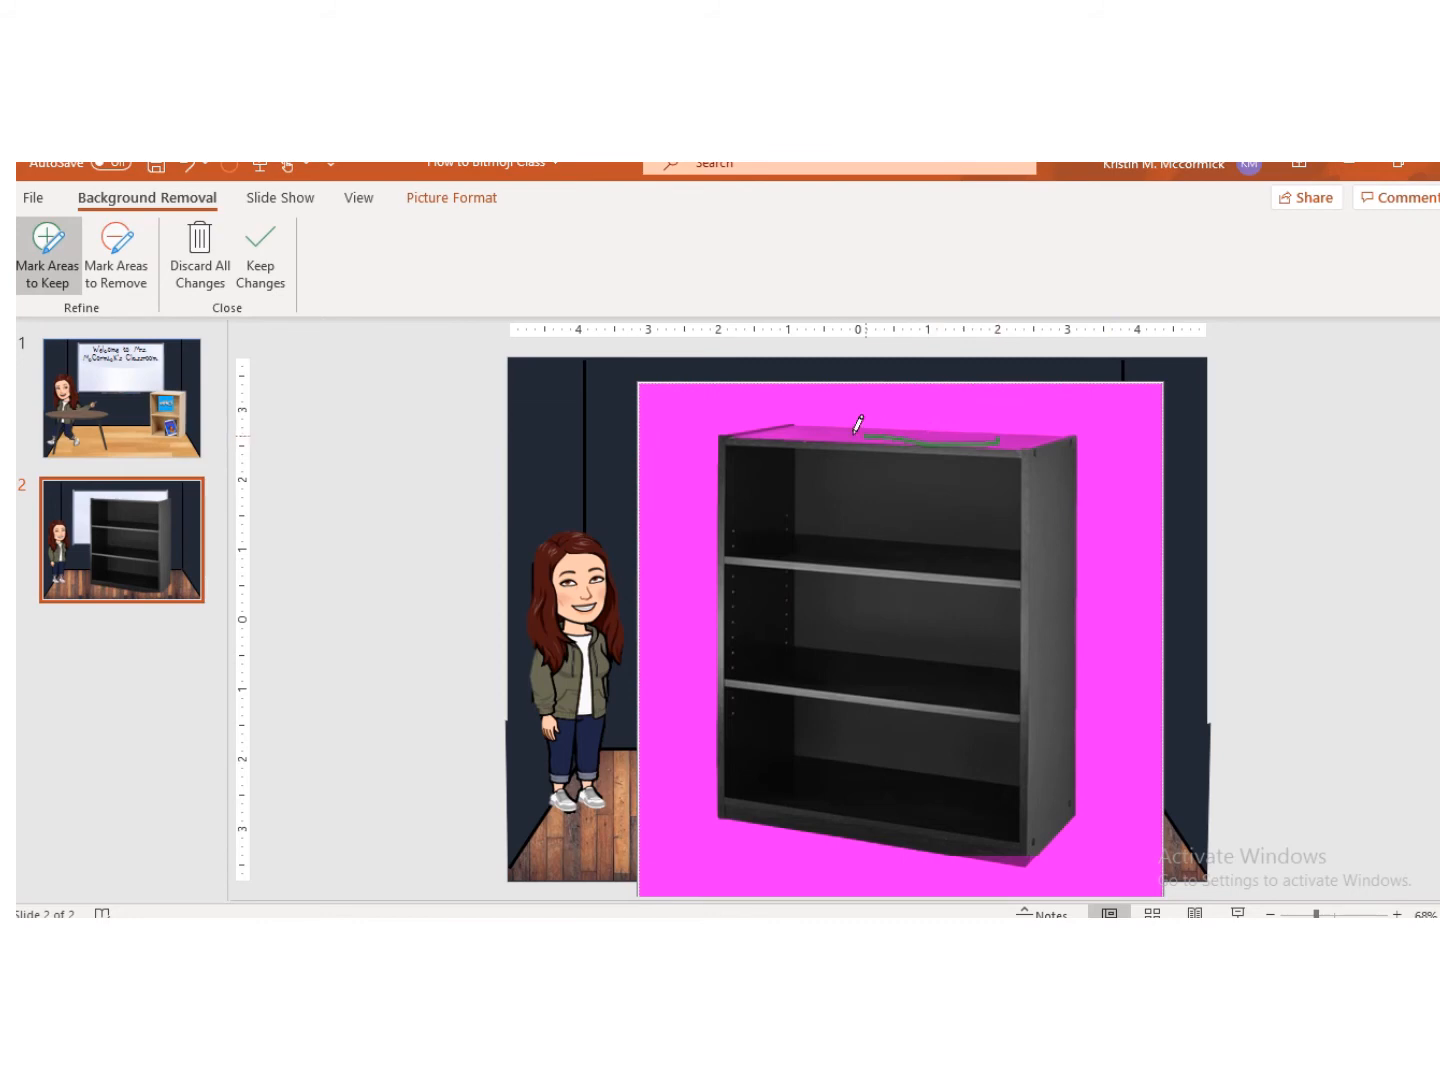
{"action": "left_click_drag", "start_coordinate": [857, 424], "coordinate": [792, 427]}
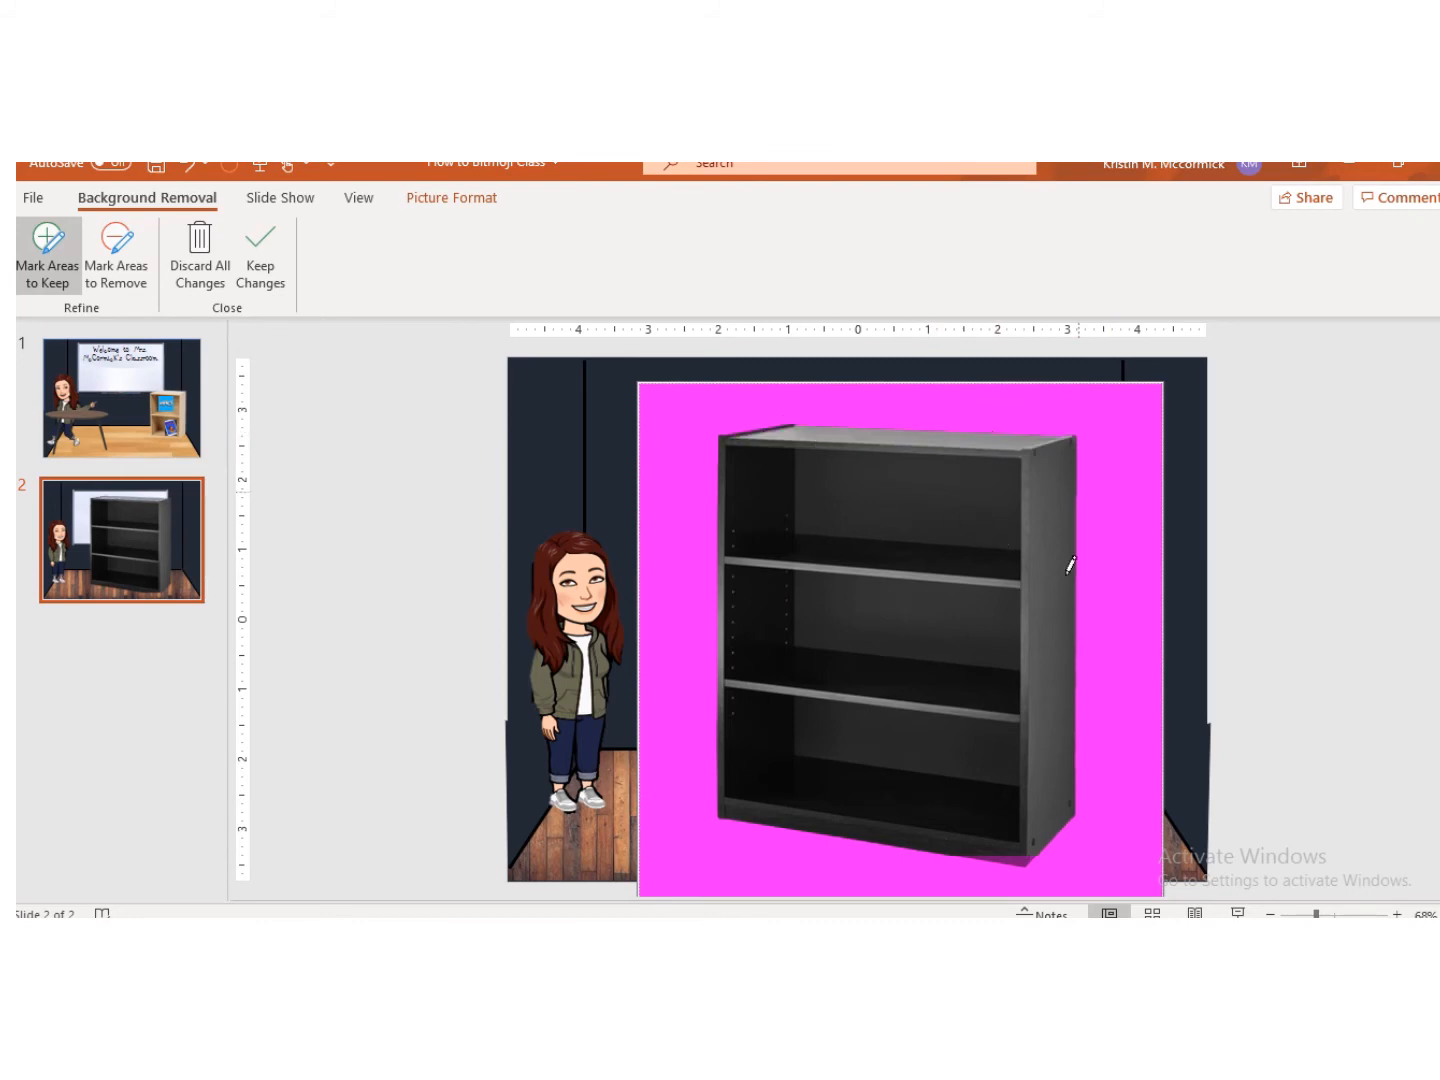
{"action": "left_click", "coordinate": [1022, 857]}
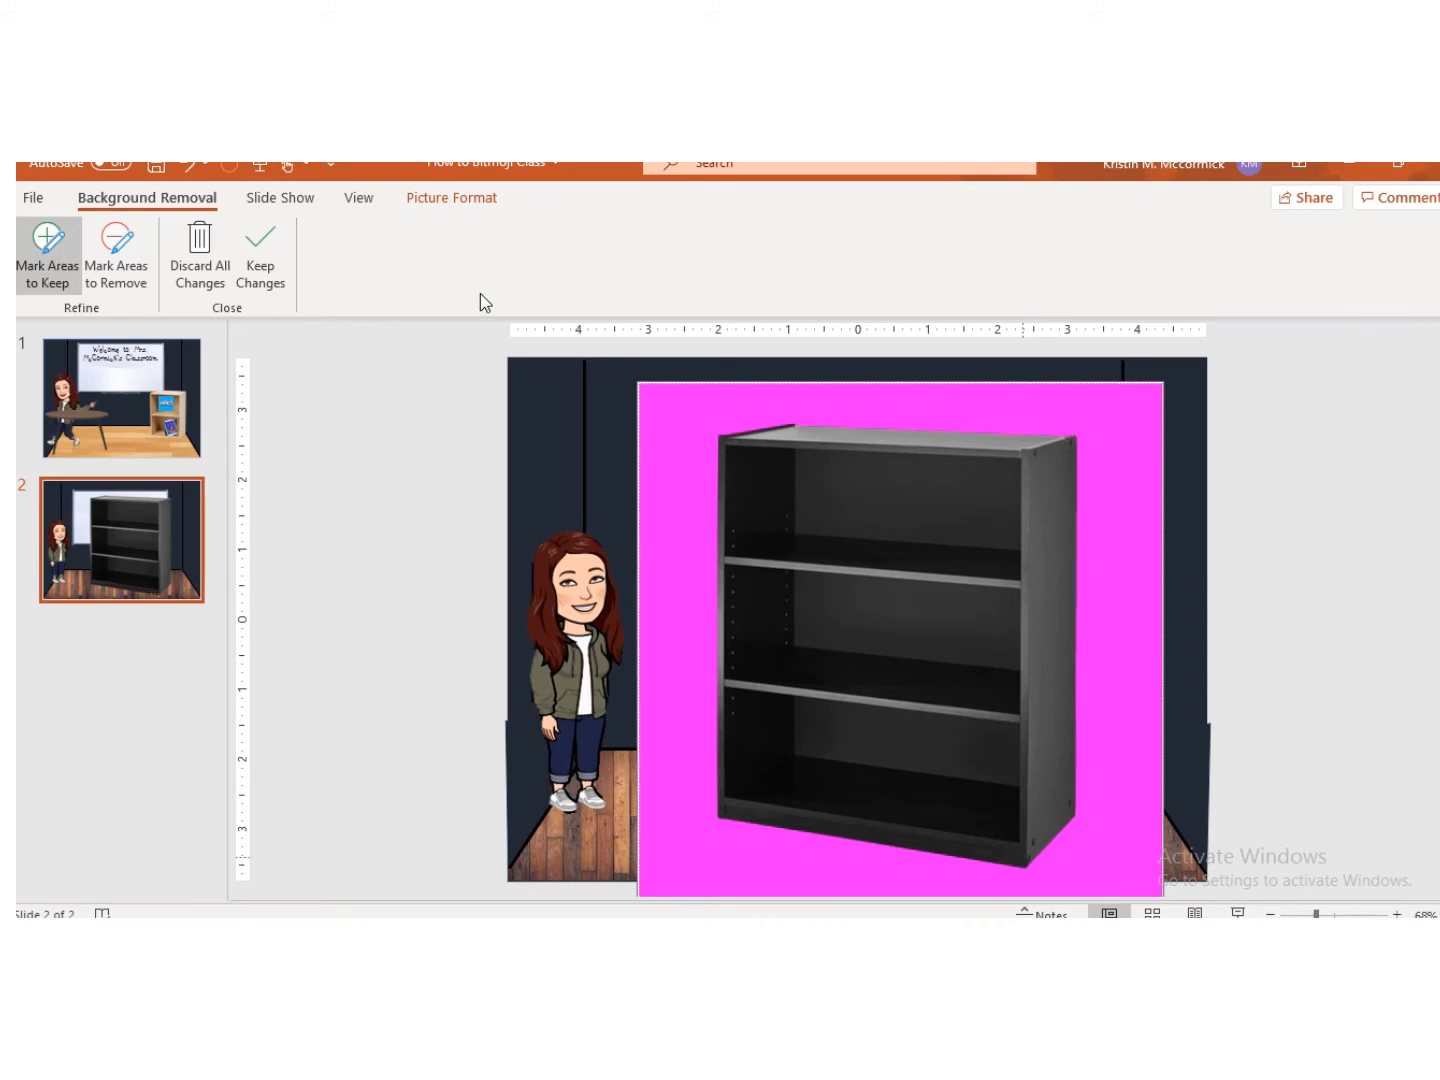
{"action": "left_click", "coordinate": [260, 250]}
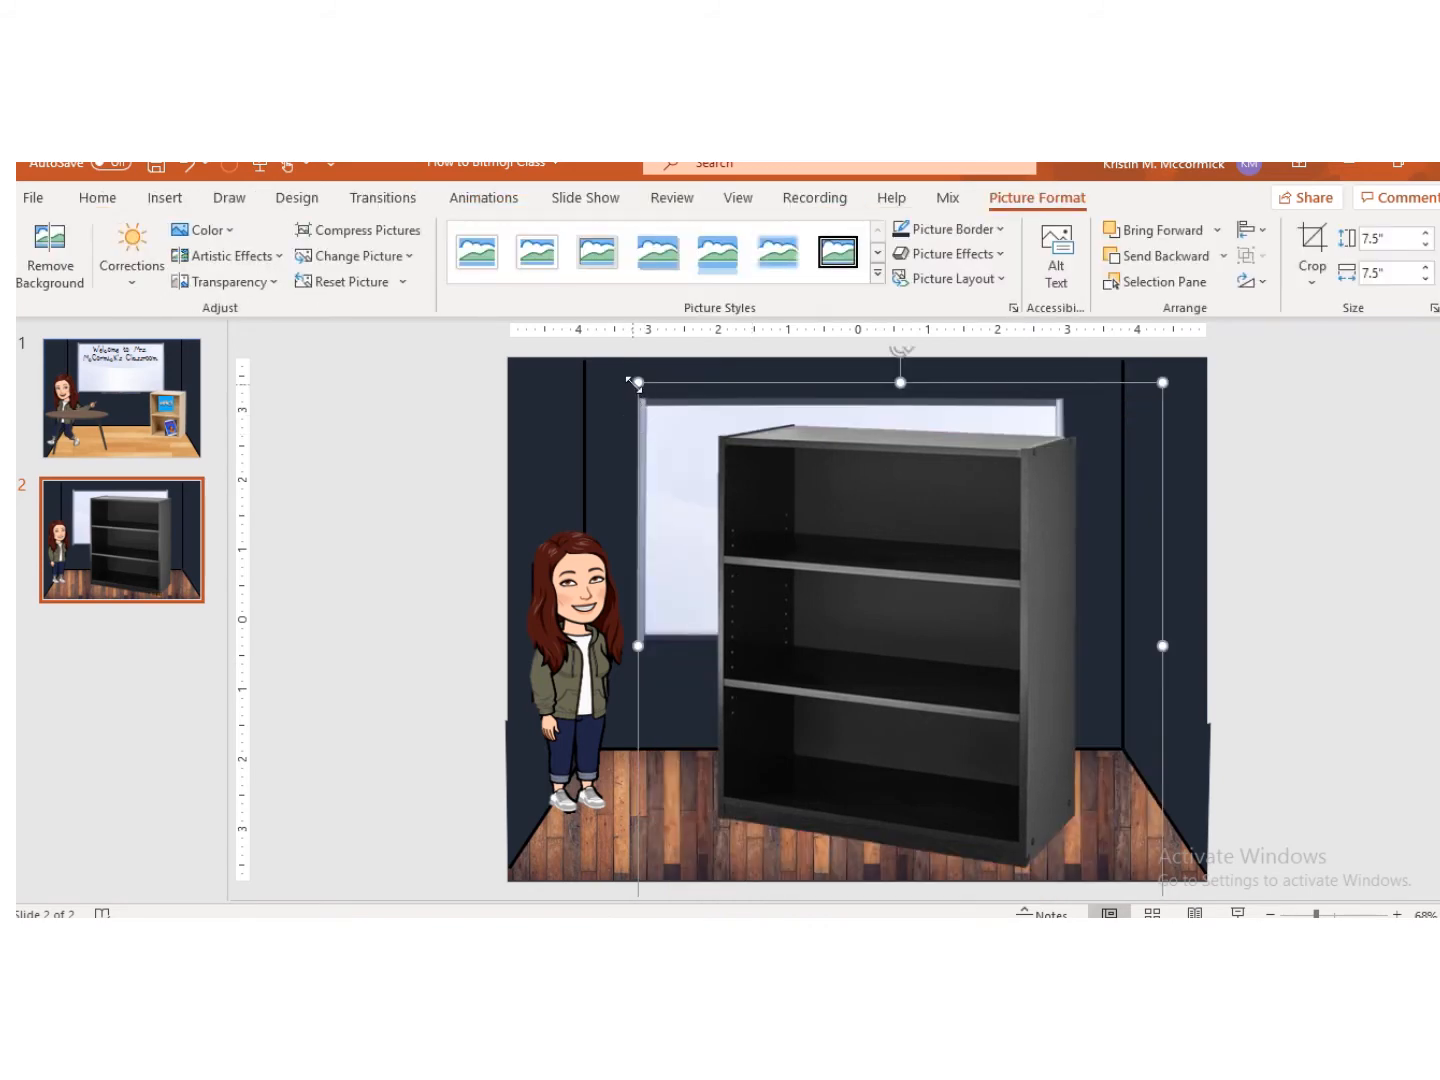
Step: Shrink the bookcase to about 3.81" square and place it in the right corner on the floor
{"action": "left_click_drag", "start_coordinate": [632, 382], "coordinate": [842, 589]}
{"action": "left_click_drag", "start_coordinate": [1010, 804], "coordinate": [1064, 733]}
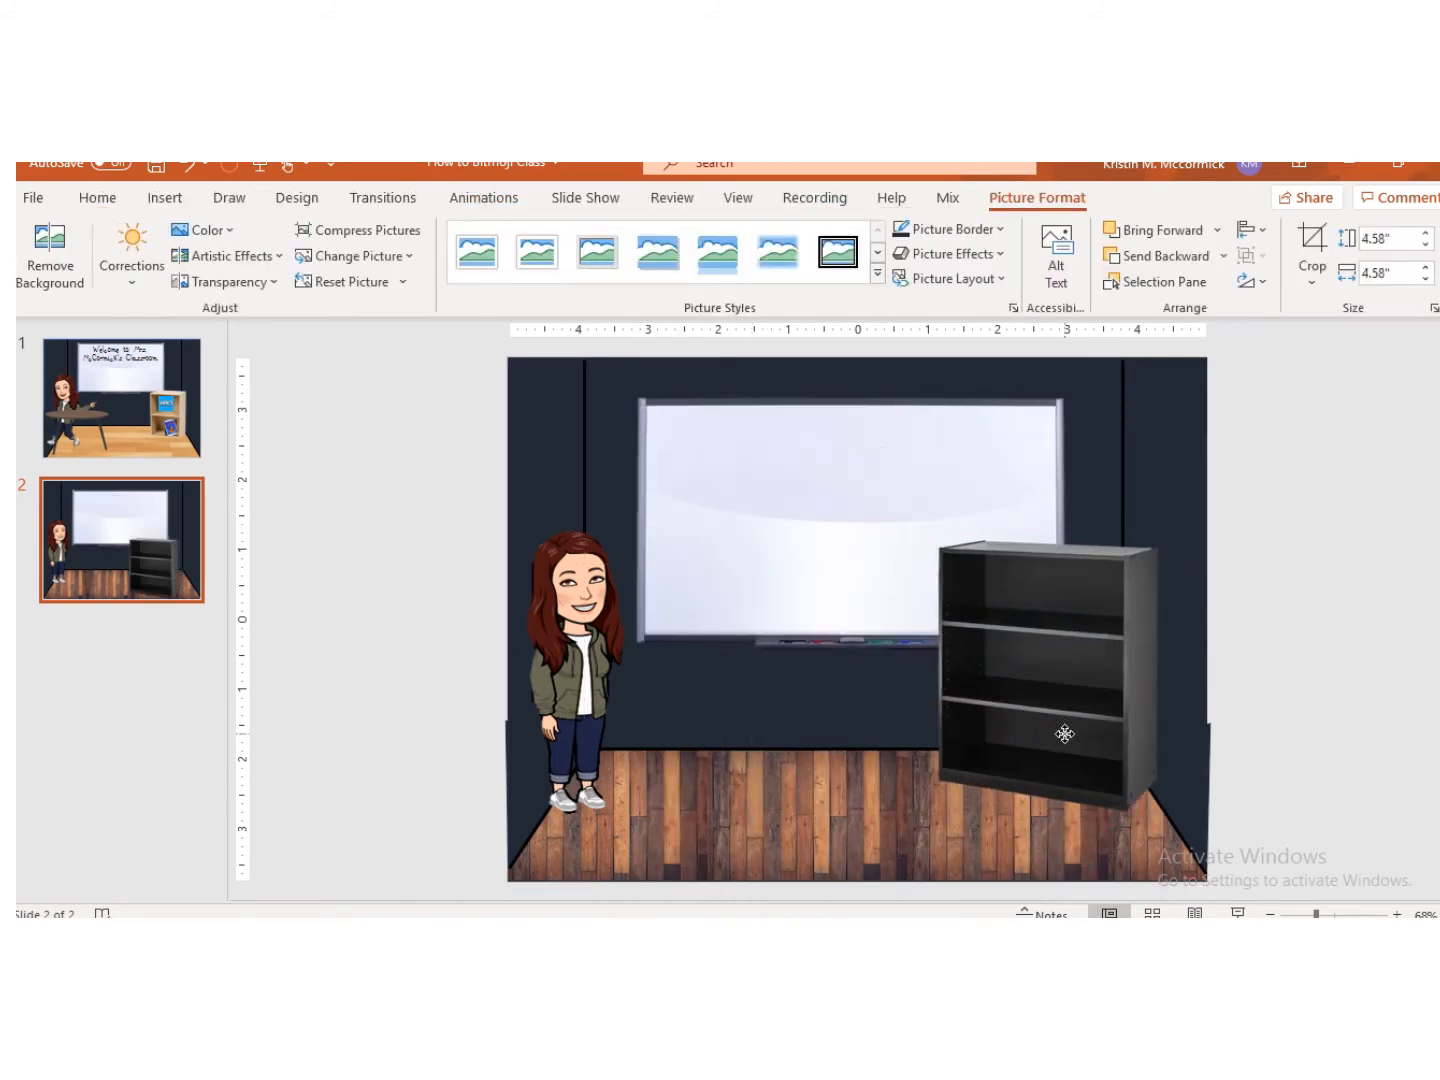
{"action": "mouse_move", "coordinate": [1054, 476]}
{"action": "left_mouse_down"}
{"action": "mouse_move", "coordinate": [1041, 479]}
{"action": "mouse_move", "coordinate": [1061, 480]}
{"action": "left_mouse_up"}
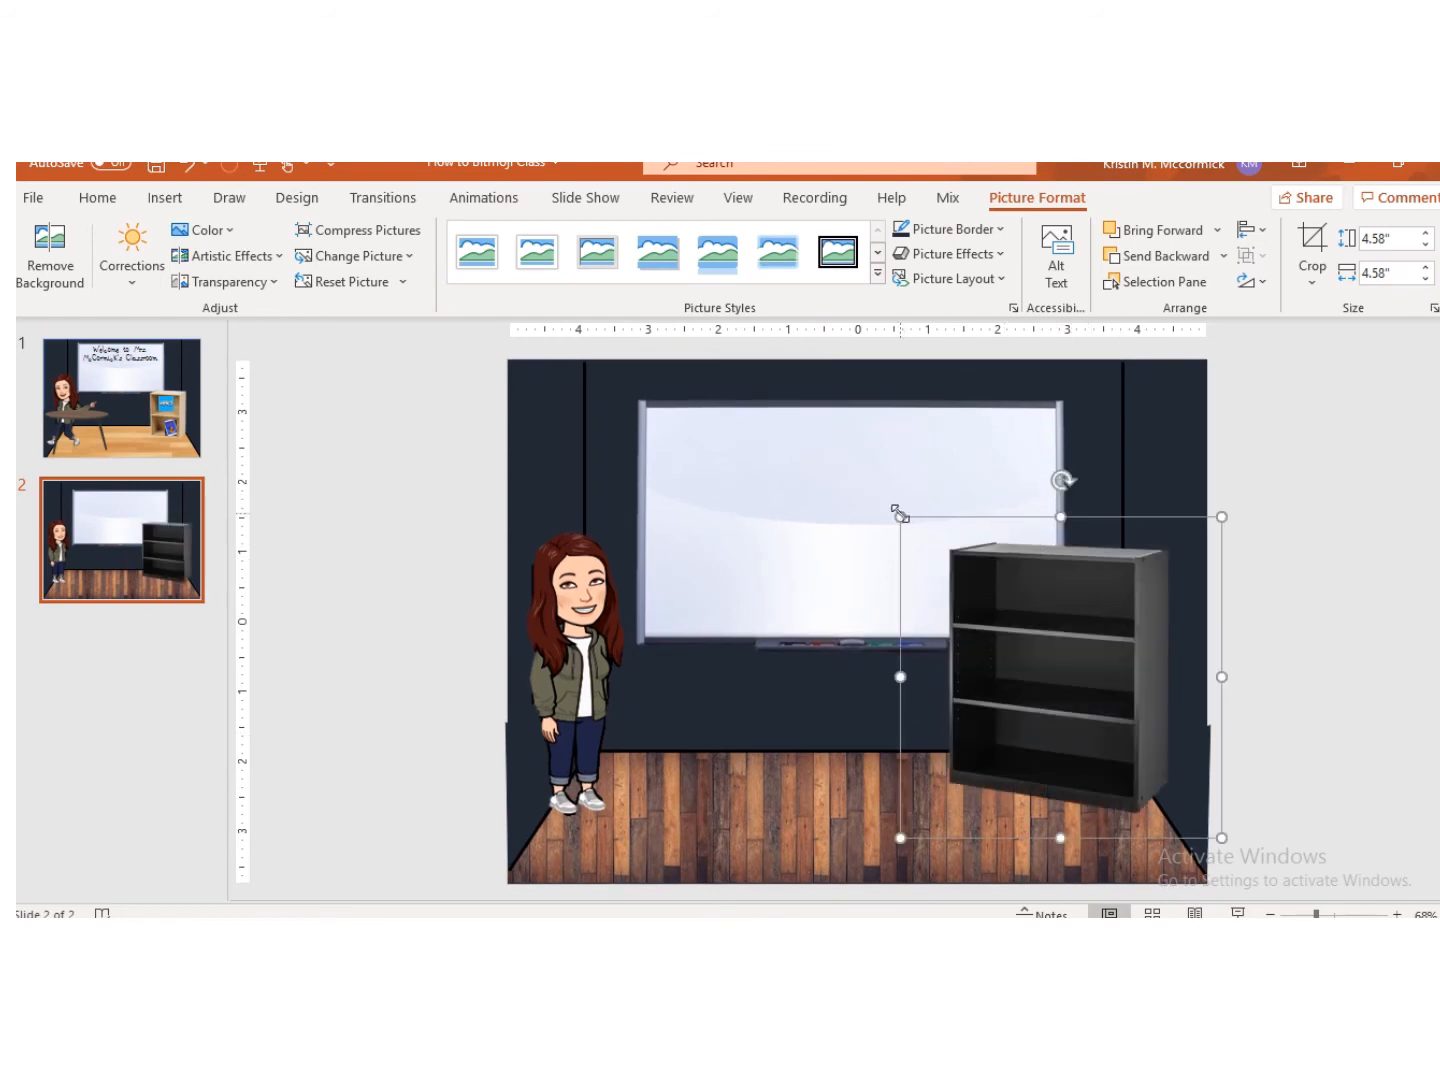
{"action": "left_click_drag", "start_coordinate": [899, 513], "coordinate": [955, 572]}
{"action": "mouse_move", "coordinate": [1091, 663]}
{"action": "left_mouse_down"}
{"action": "mouse_move", "coordinate": [1122, 695]}
{"action": "mouse_move", "coordinate": [1111, 681]}
{"action": "left_mouse_up"}
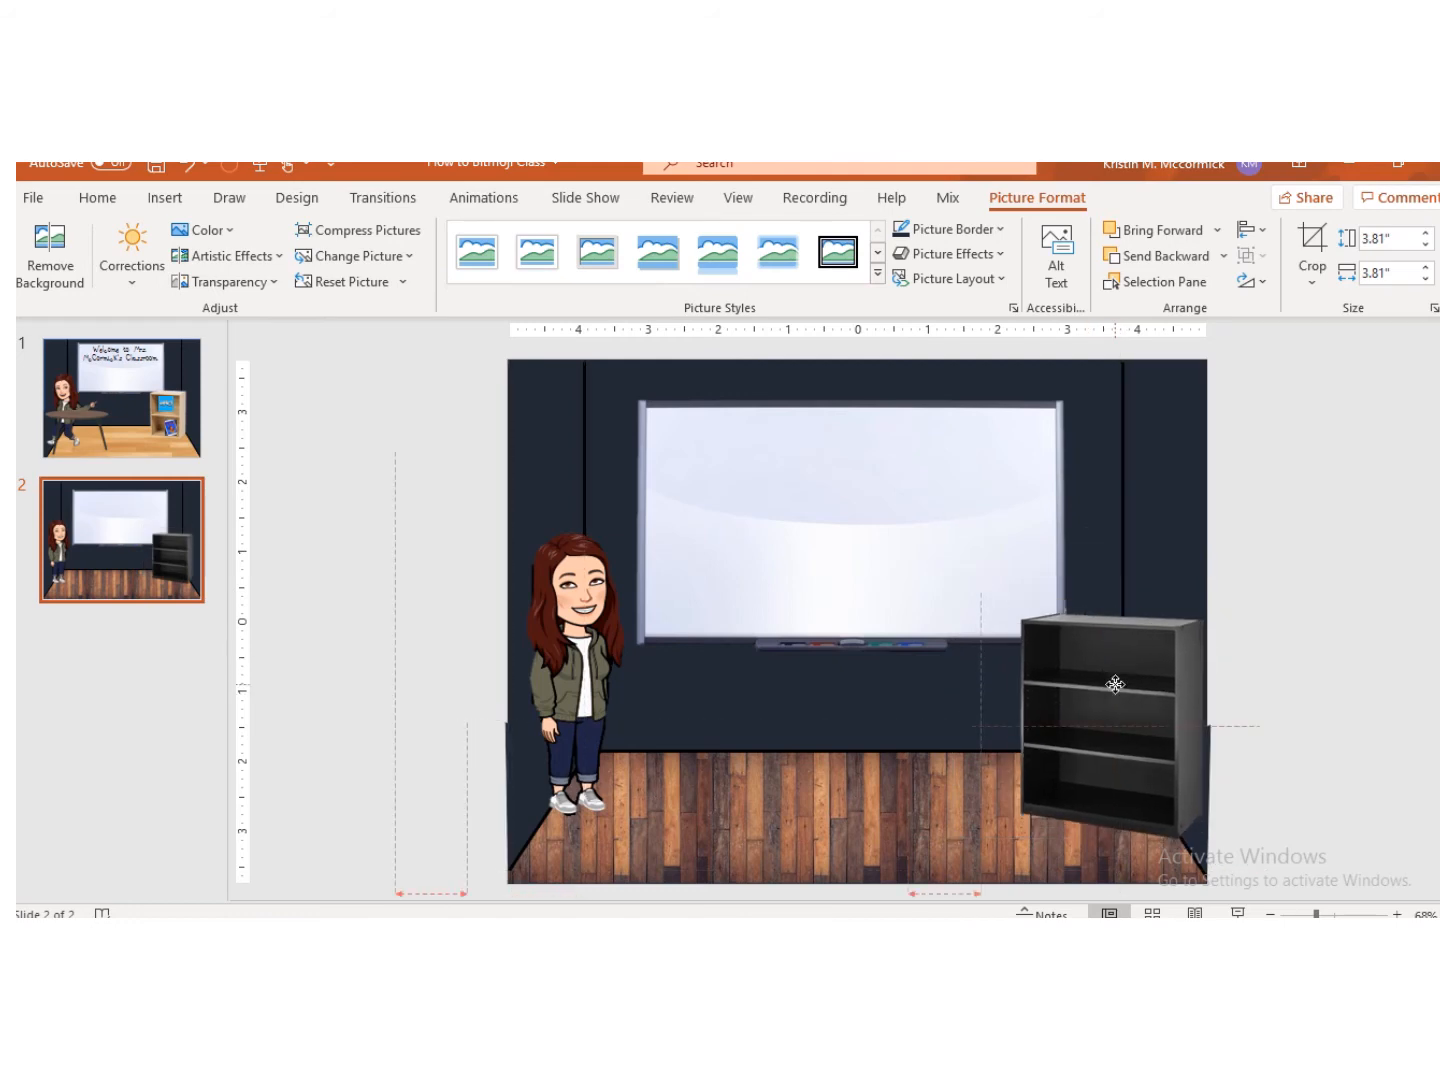
{"action": "left_click", "coordinate": [1359, 526]}
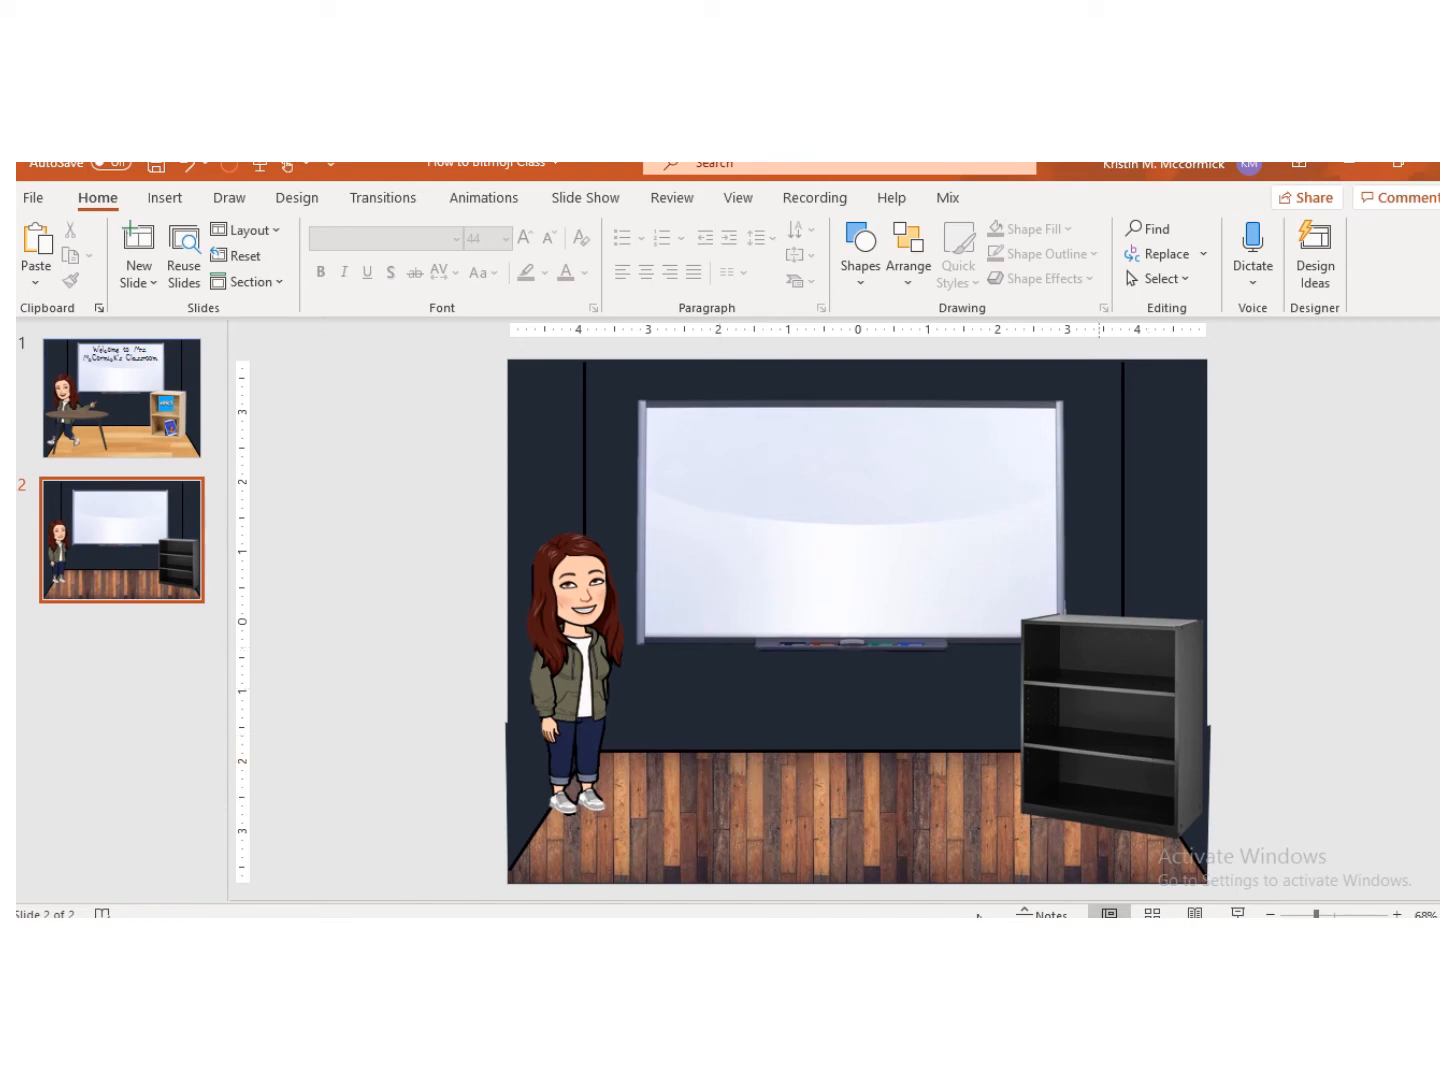
Step: Switch to the browser, search images for epic logo and copy the blue epic! logo
{"action": "key", "text": "alt+Tab"}
{"action": "scroll", "coordinate": [233, 312], "scroll_direction": "up", "scroll_amount": 15}
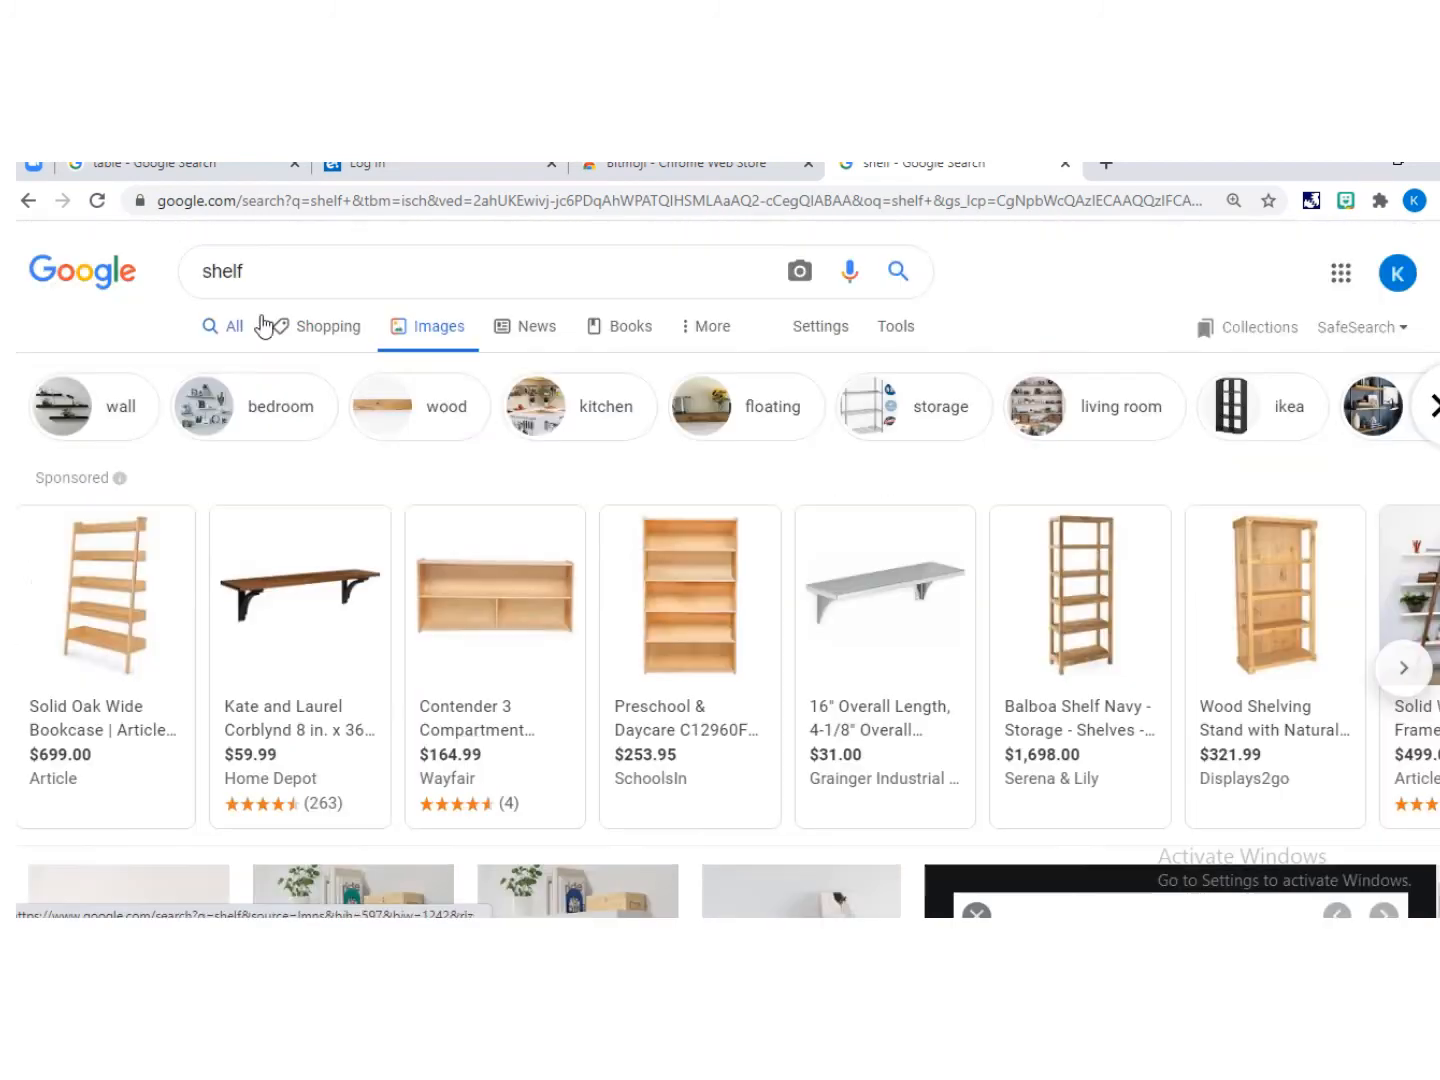
{"action": "double_click", "coordinate": [222, 272]}
{"action": "type", "text": "e"}
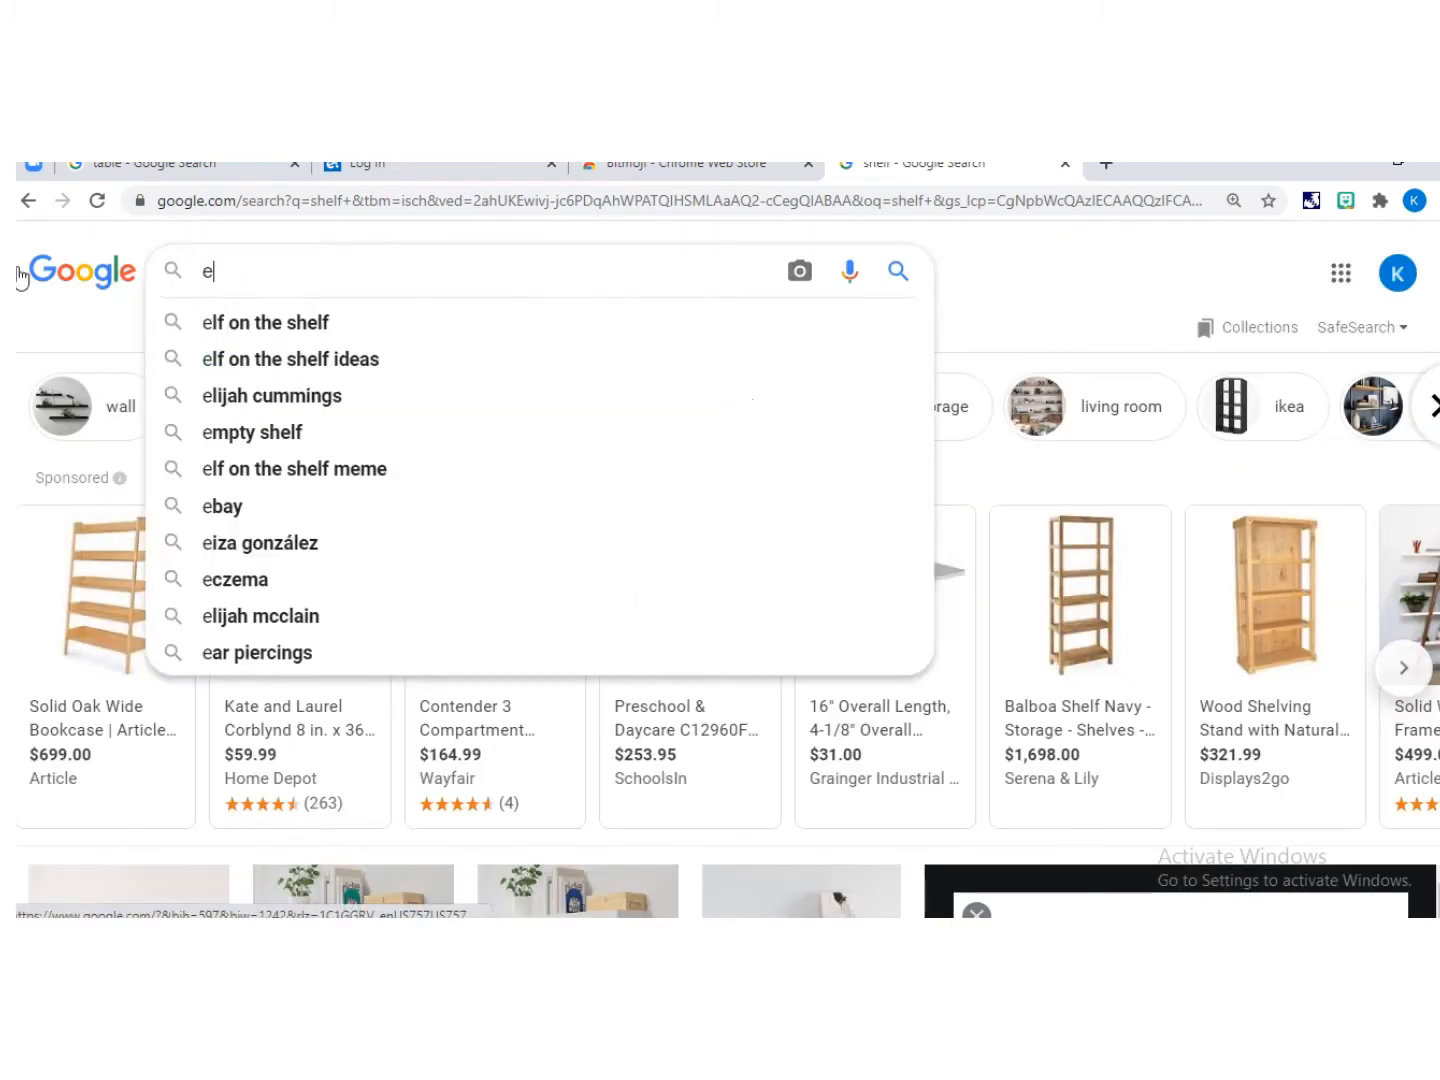
{"action": "type", "text": "pic logo"}
{"action": "key", "text": "Return"}
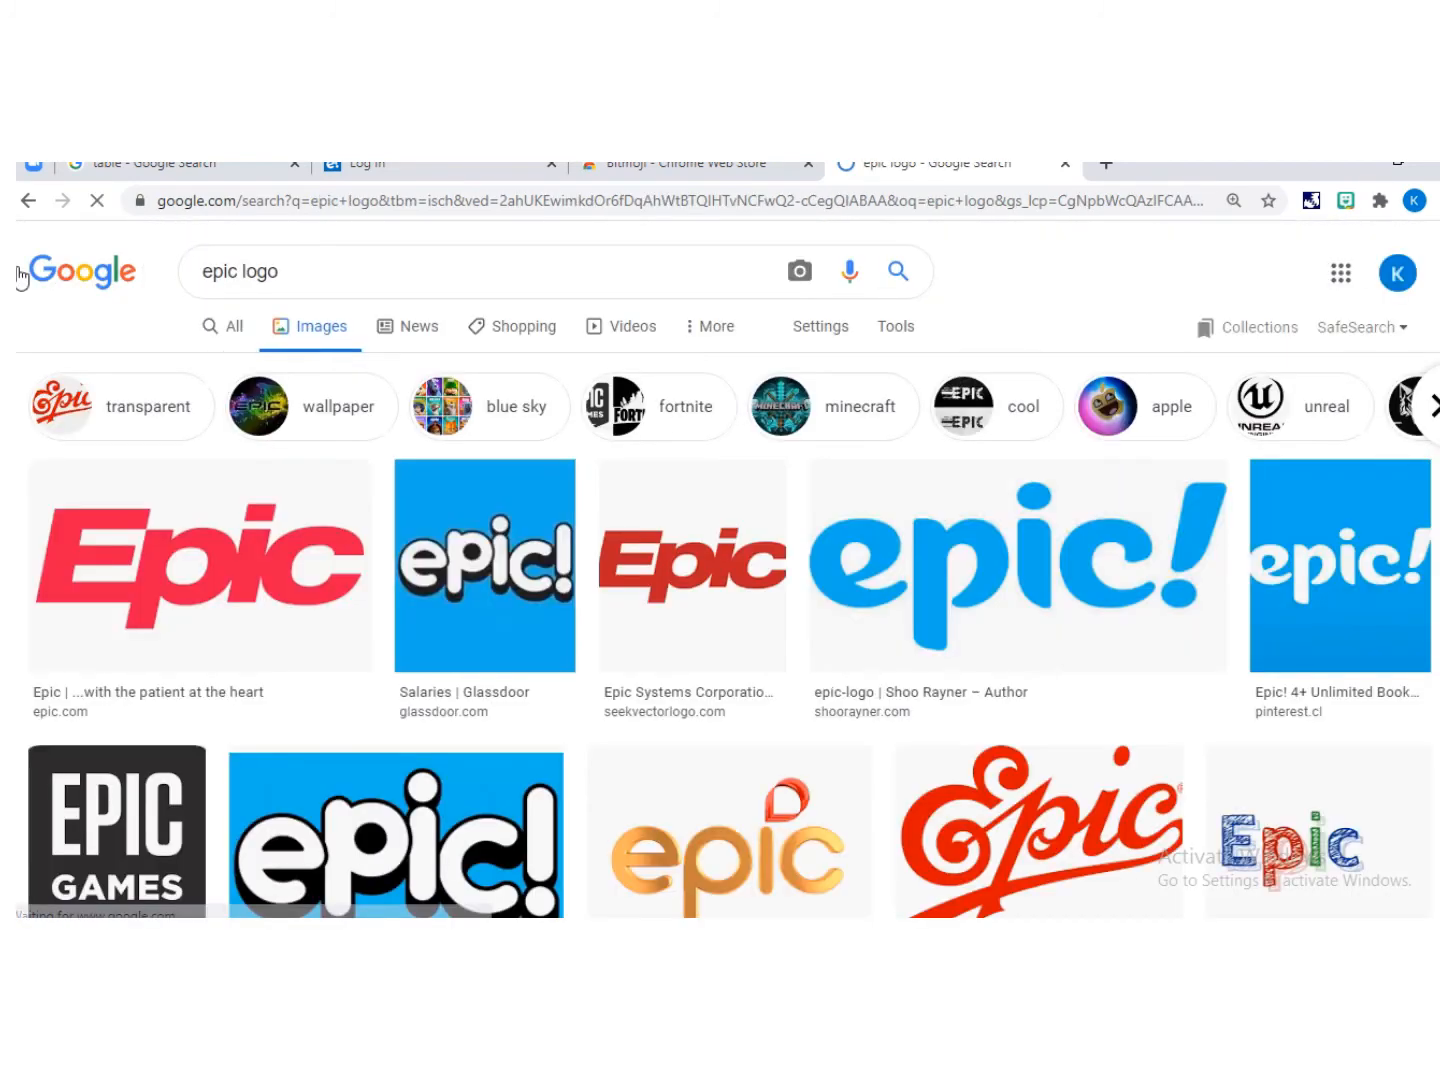
{"action": "right_click", "coordinate": [451, 566]}
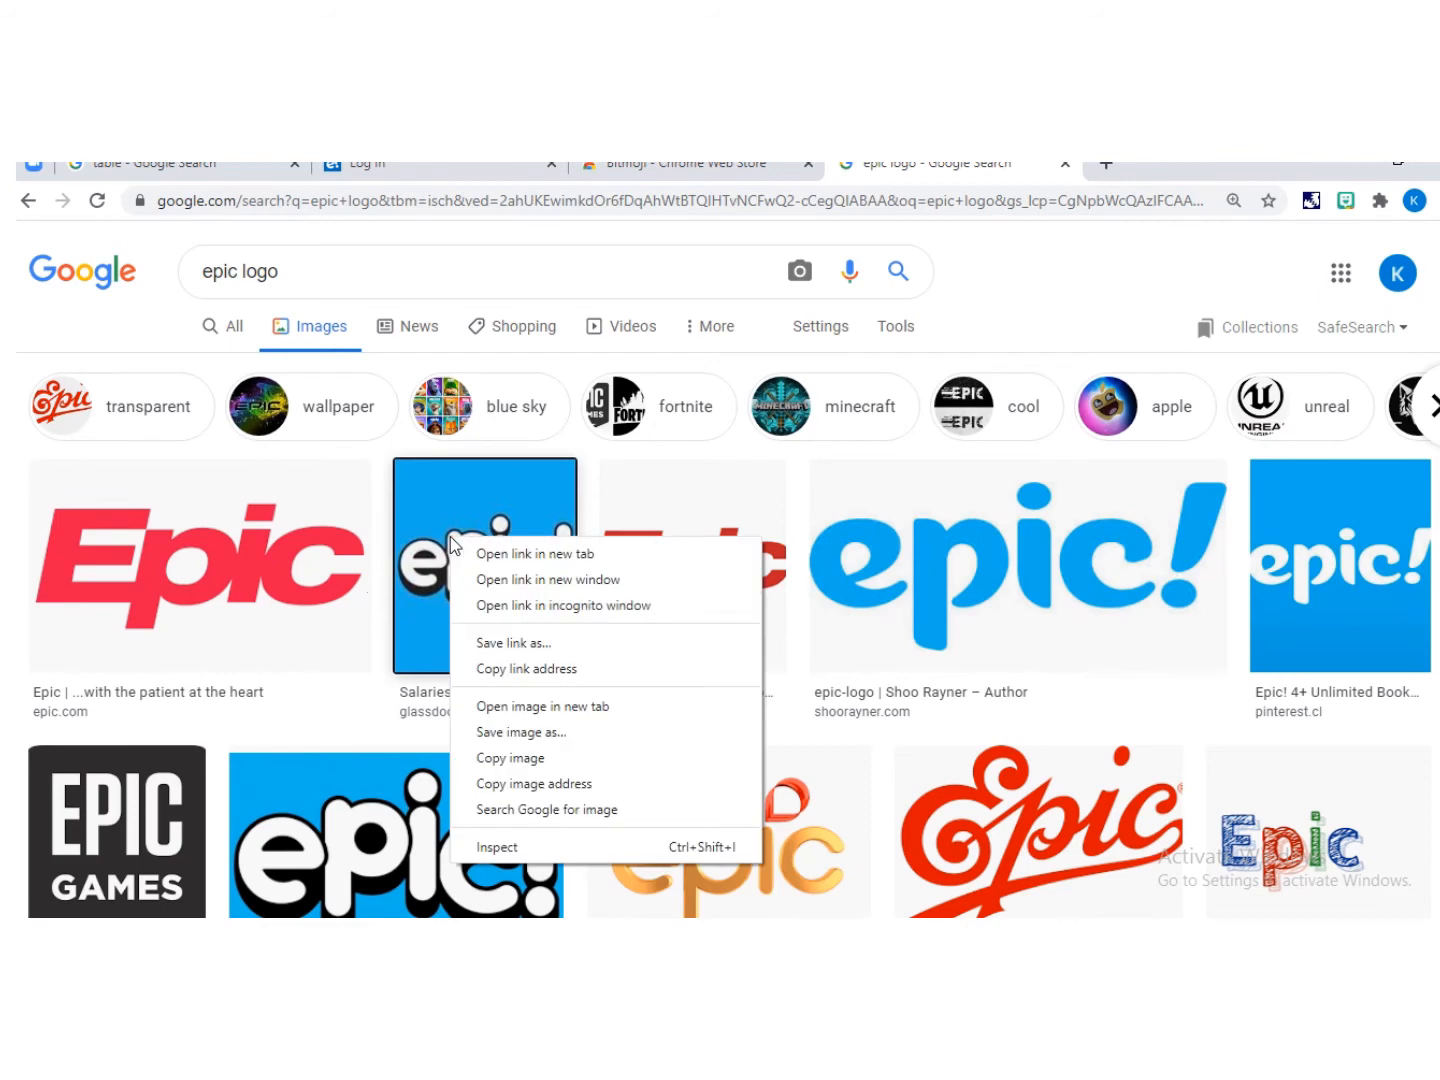
{"action": "left_click", "coordinate": [554, 760]}
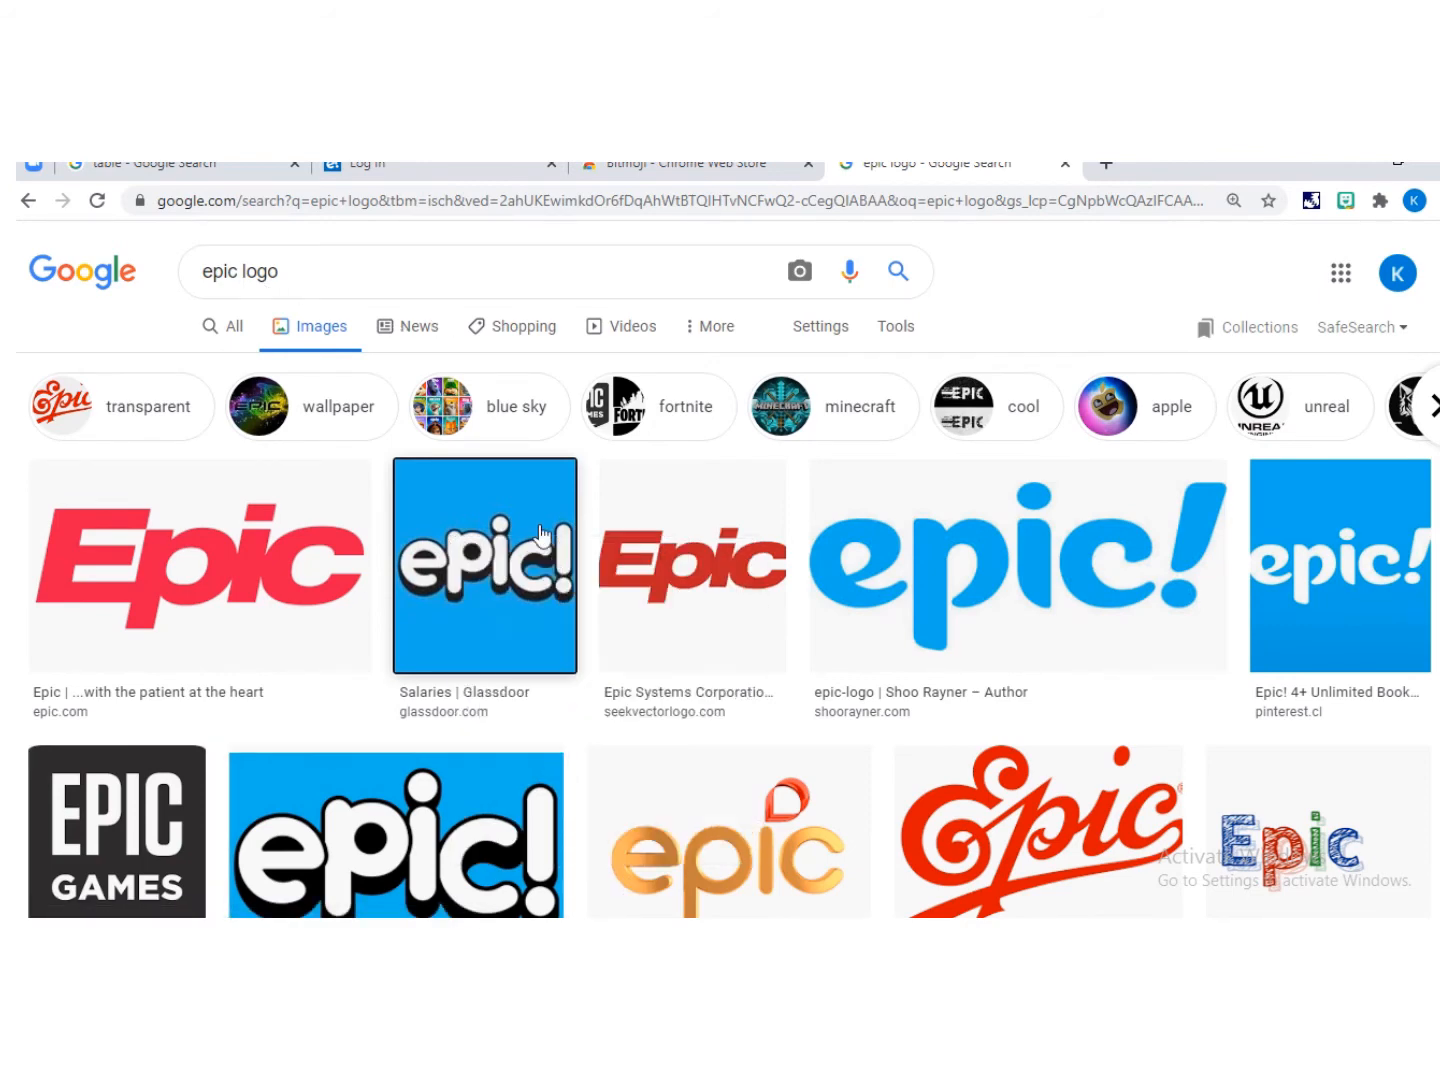
Step: Paste the Epic logo onto the slide, shrink it and place it on the bookcase's middle shelf
{"action": "key", "text": "alt+Tab"}
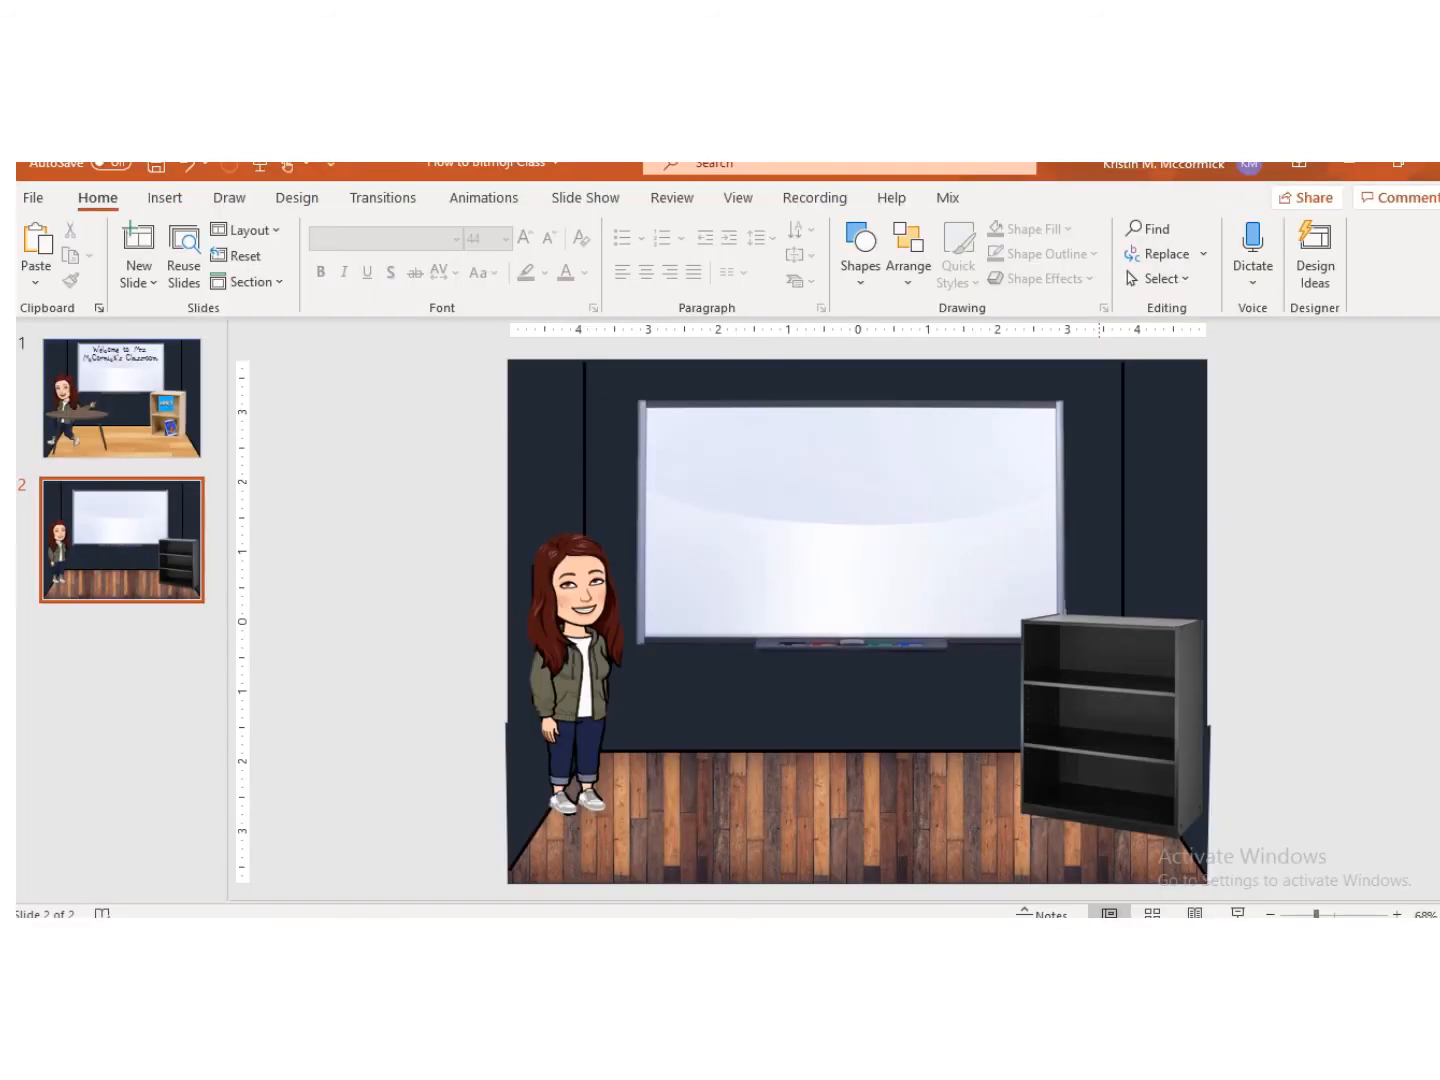
{"action": "left_click", "coordinate": [395, 796]}
{"action": "key", "text": "ctrl+v"}
{"action": "left_click", "coordinate": [1365, 556]}
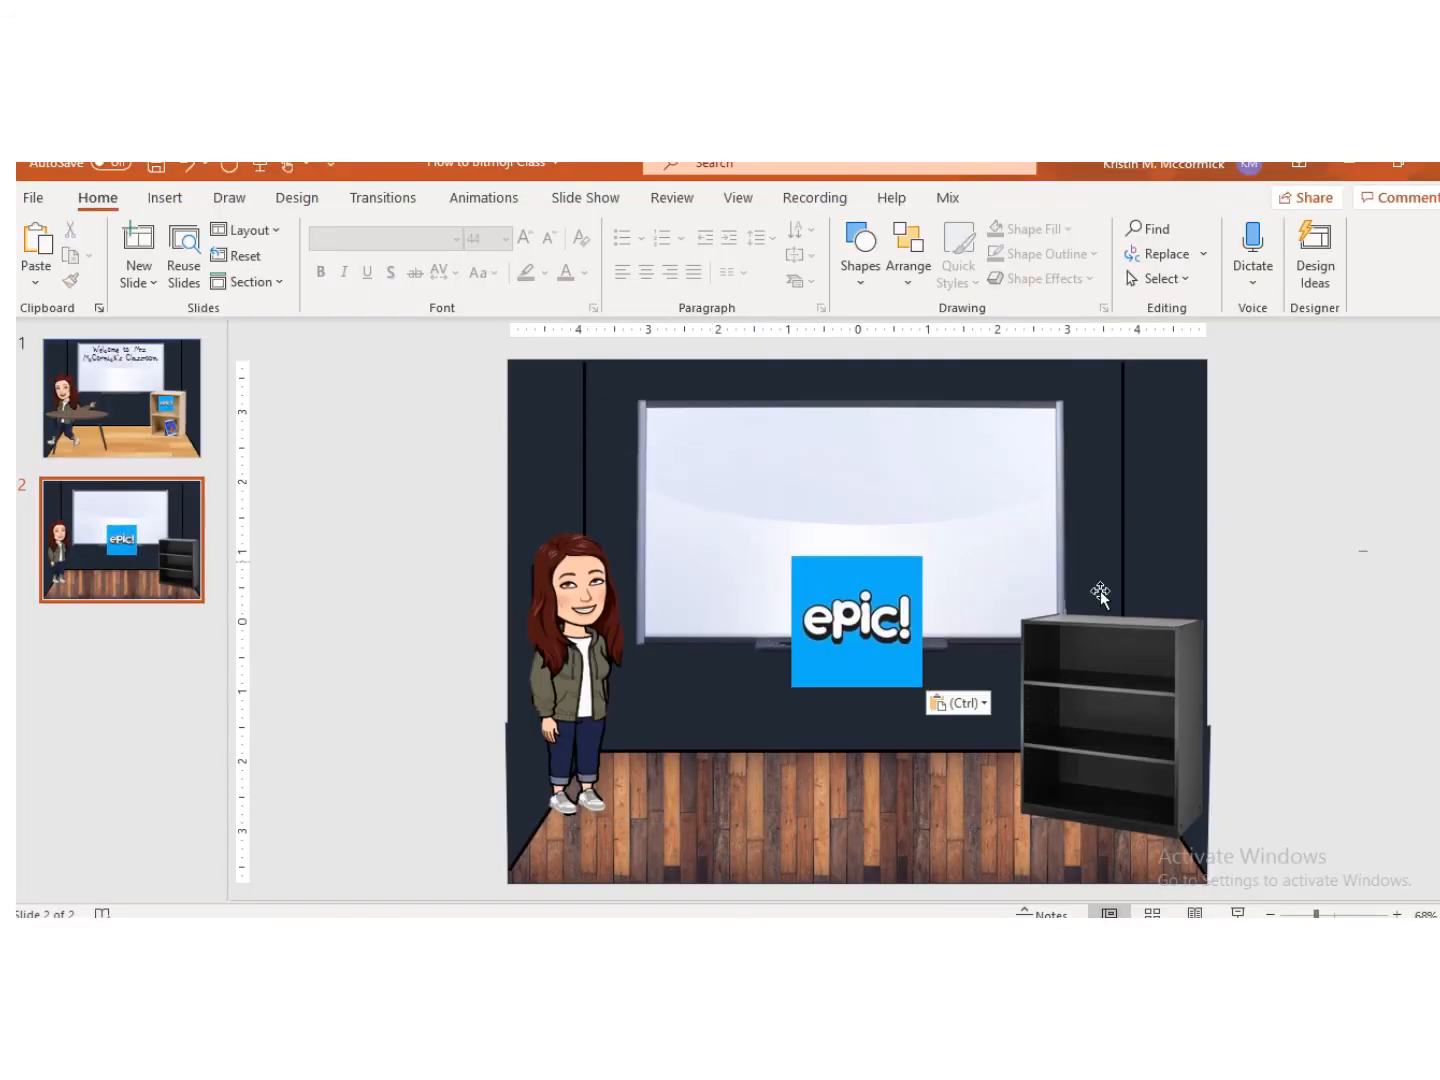
{"action": "left_click", "coordinate": [828, 588]}
{"action": "left_click_drag", "start_coordinate": [784, 556], "coordinate": [1057, 692]}
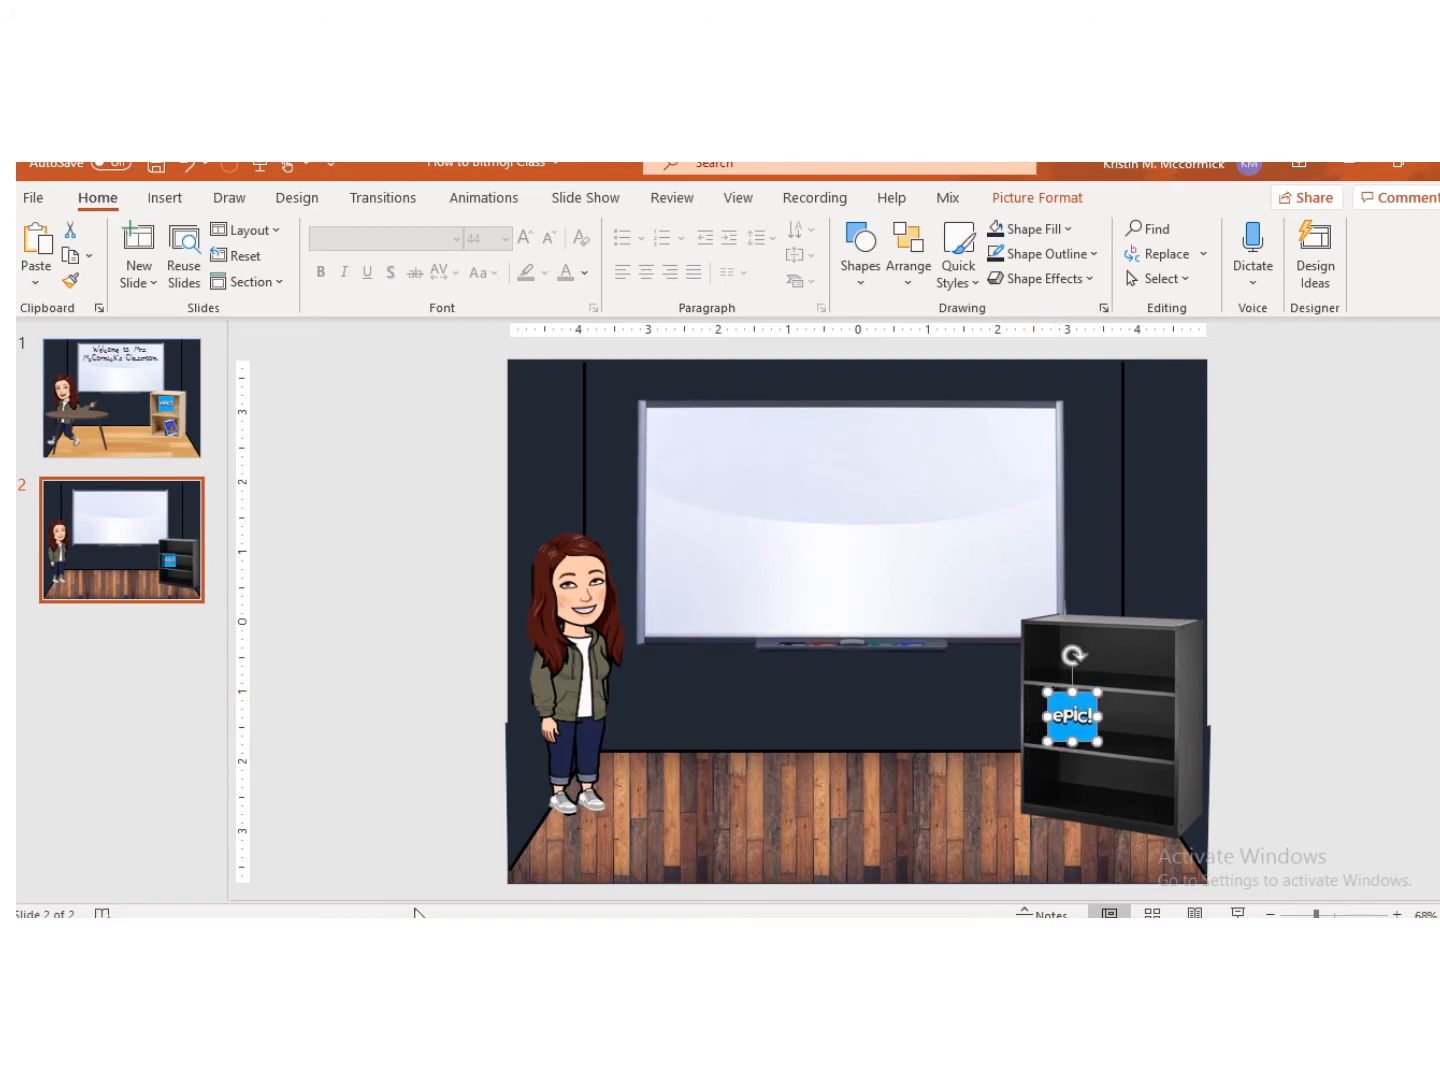
Step: Switch to the browser, search images for dreambox and copy the DreamBox Learning logo
{"action": "key", "text": "alt+Tab"}
{"action": "left_click_drag", "start_coordinate": [303, 281], "coordinate": [189, 275]}
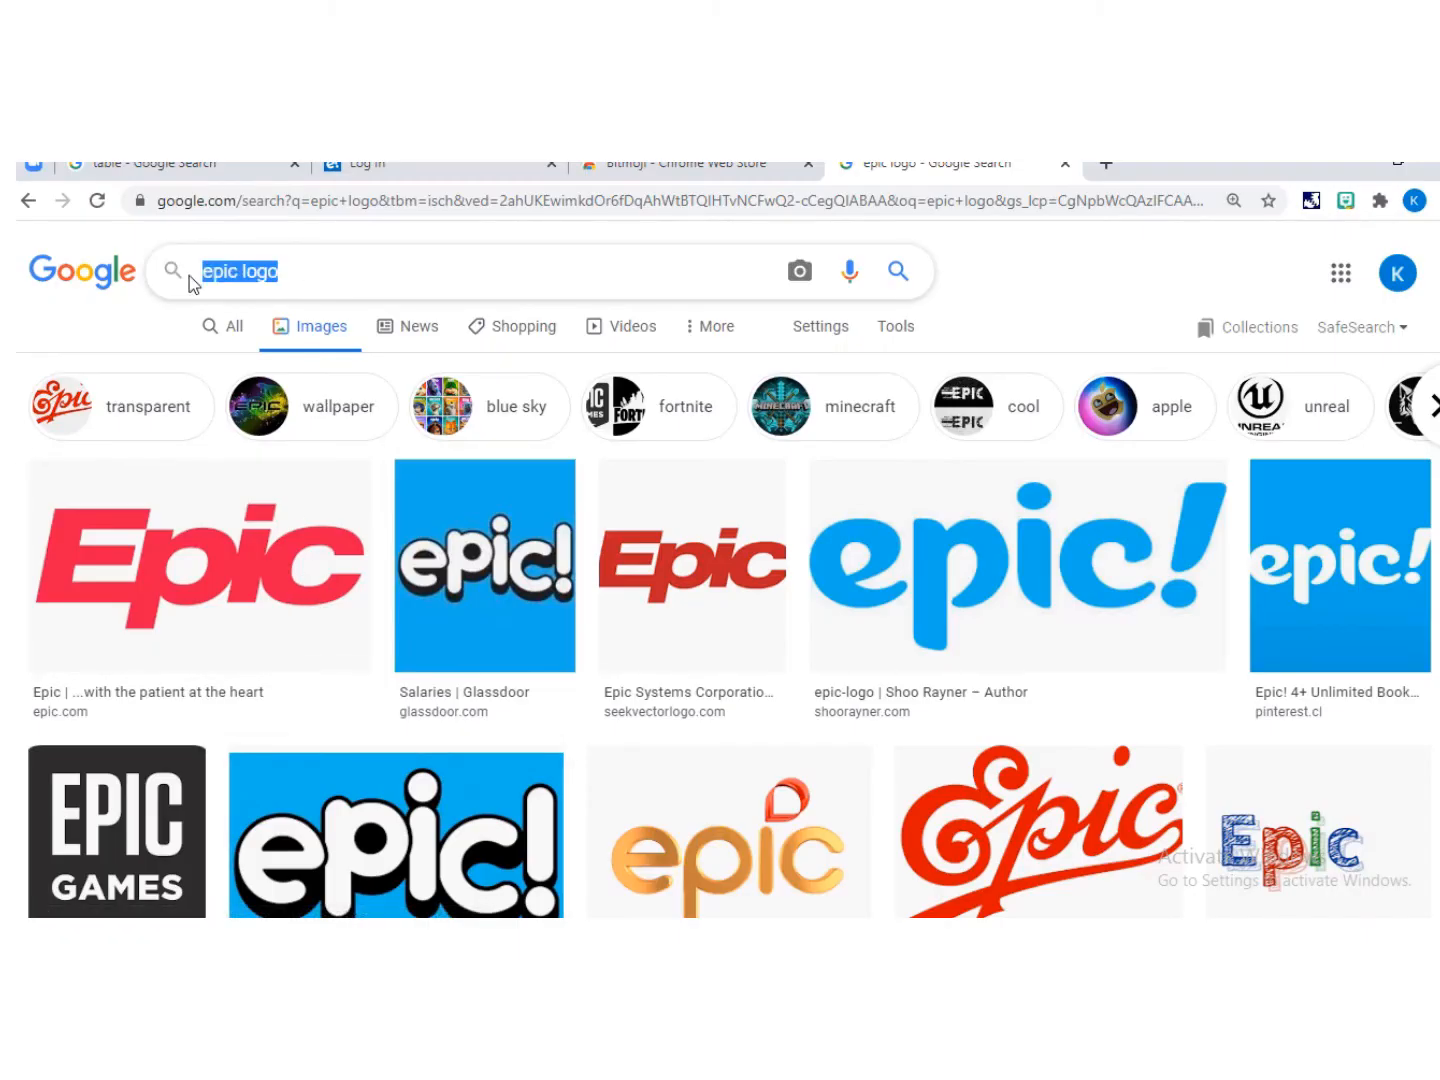
{"action": "type", "text": "dreambox"}
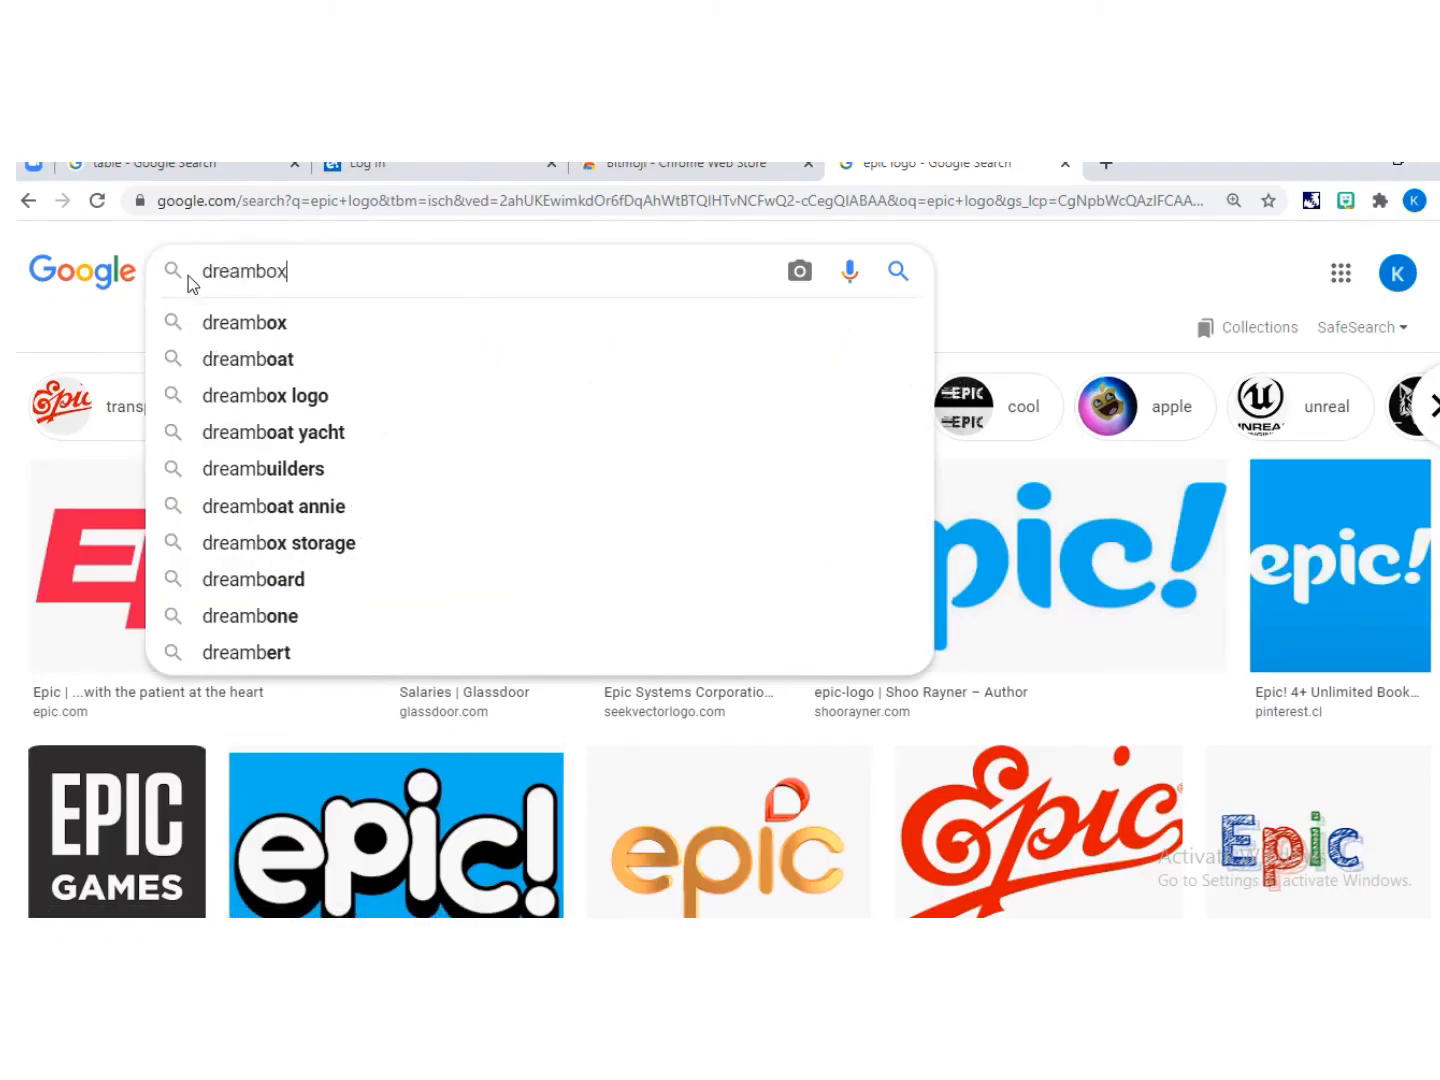
{"action": "key", "text": "Return"}
{"action": "scroll", "coordinate": [194, 460], "scroll_direction": "down", "scroll_amount": 1}
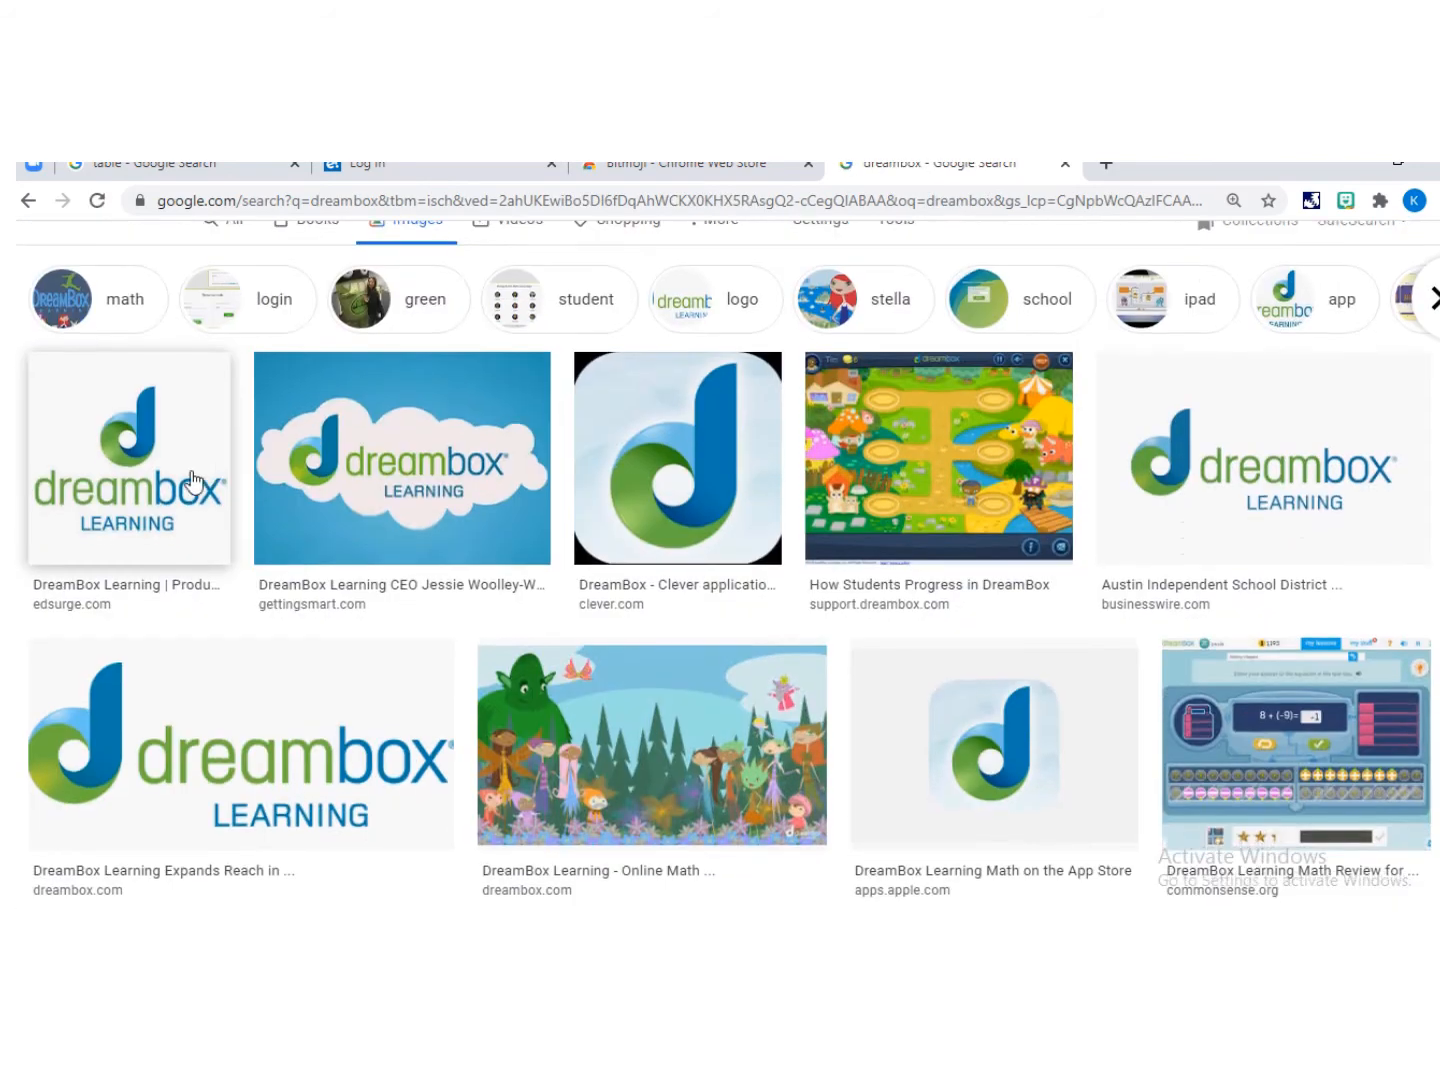
{"action": "right_click", "coordinate": [193, 445]}
{"action": "left_click", "coordinate": [332, 668]}
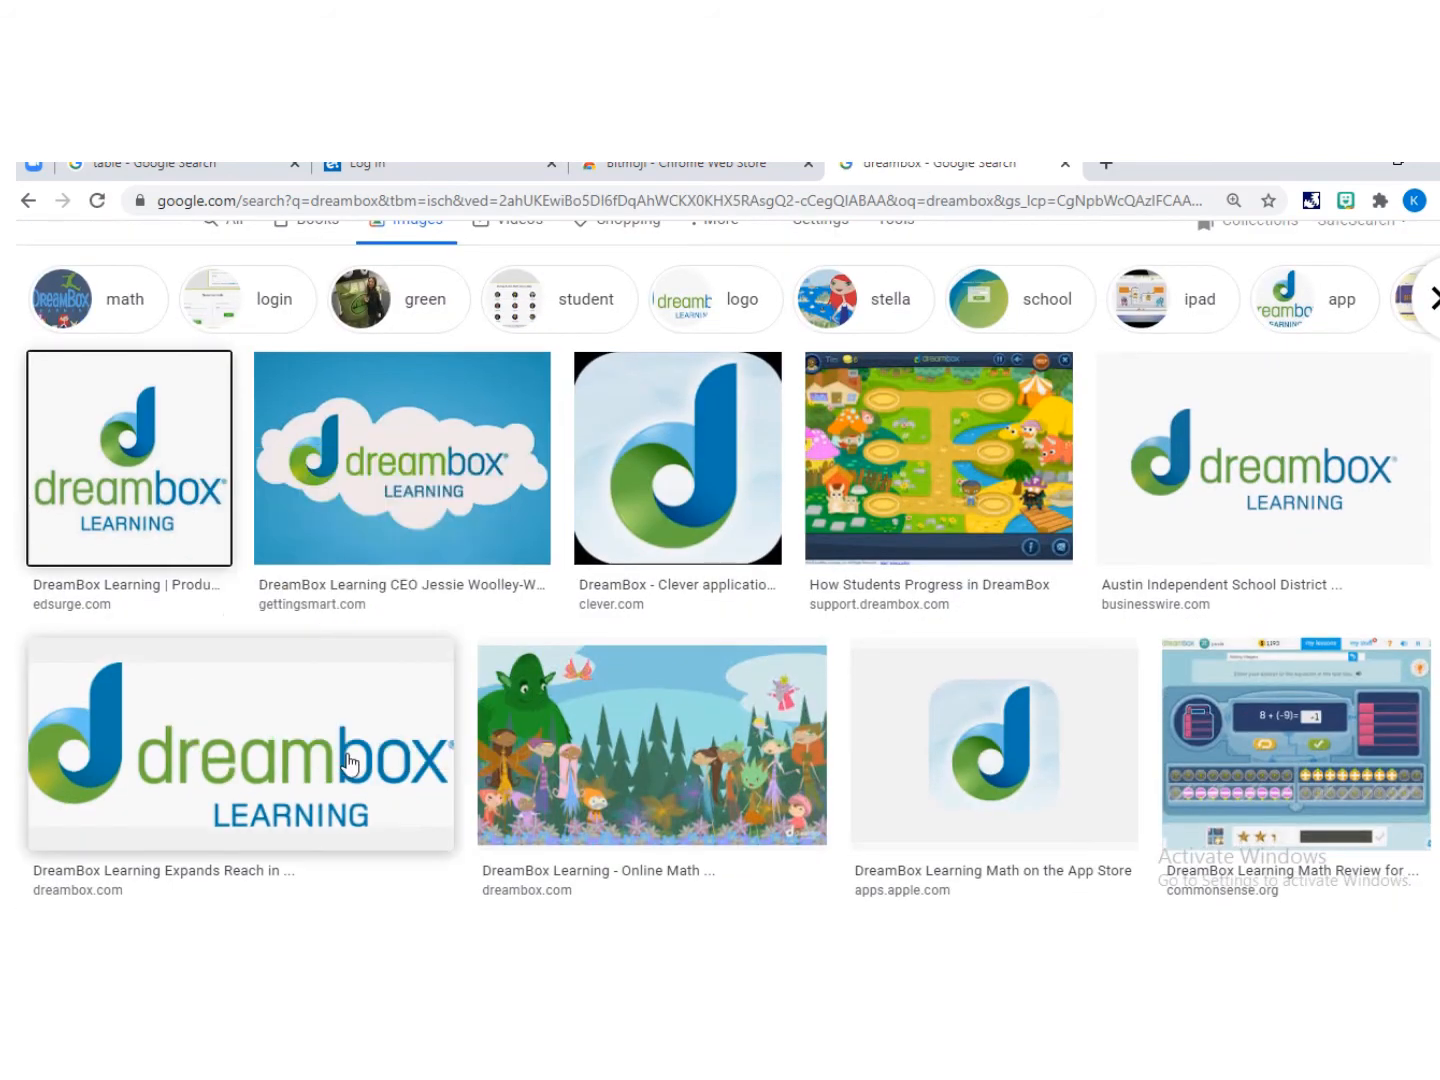
Step: Paste the DreamBox logo onto the slide, shrink it and place it on the bookcase's bottom shelf
{"action": "key", "text": "alt+Tab"}
{"action": "left_click", "coordinate": [446, 820]}
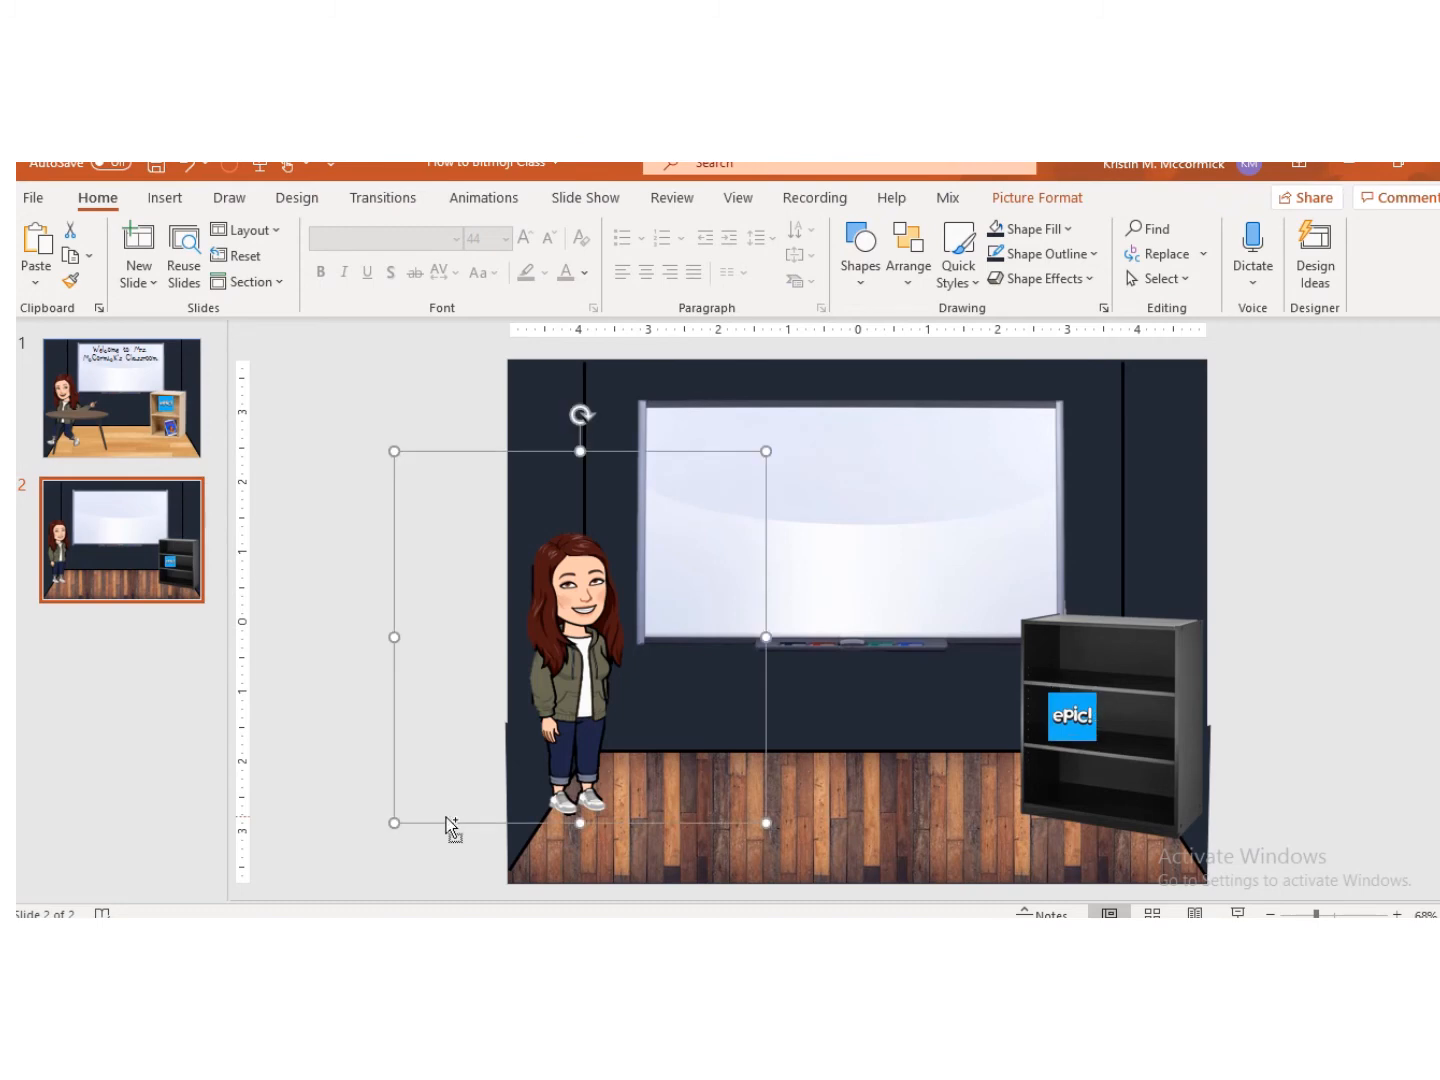
{"action": "key", "text": "ctrl+v"}
{"action": "left_click", "coordinate": [1215, 540]}
{"action": "left_click", "coordinate": [810, 572]}
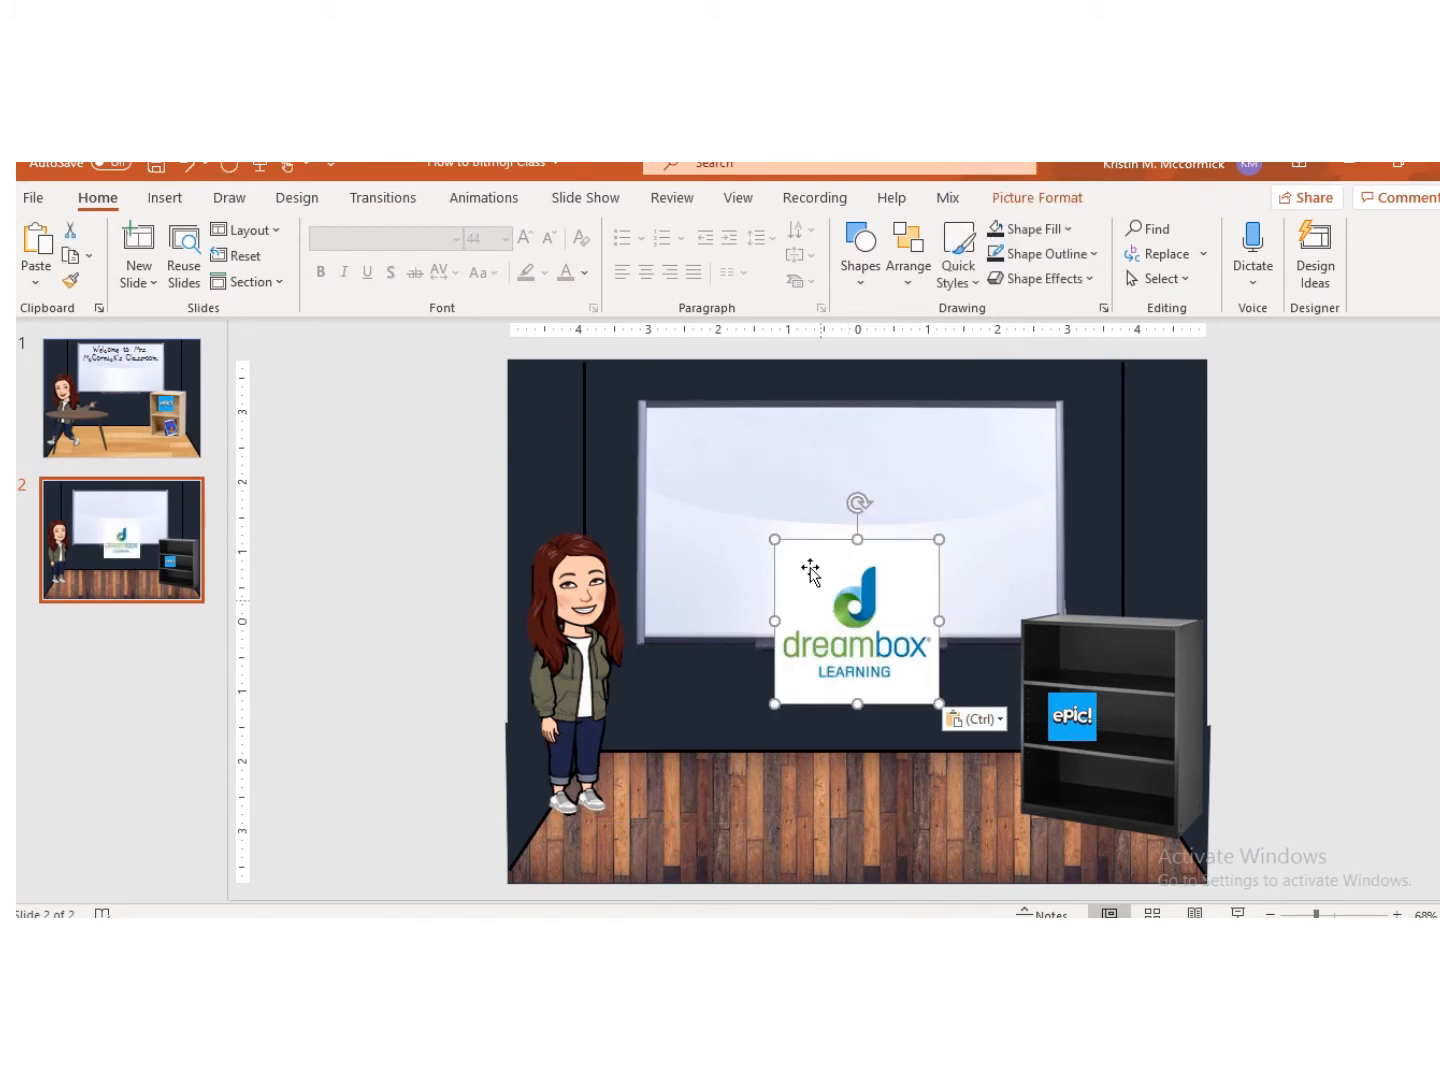
{"action": "left_click_drag", "start_coordinate": [774, 541], "coordinate": [1140, 766]}
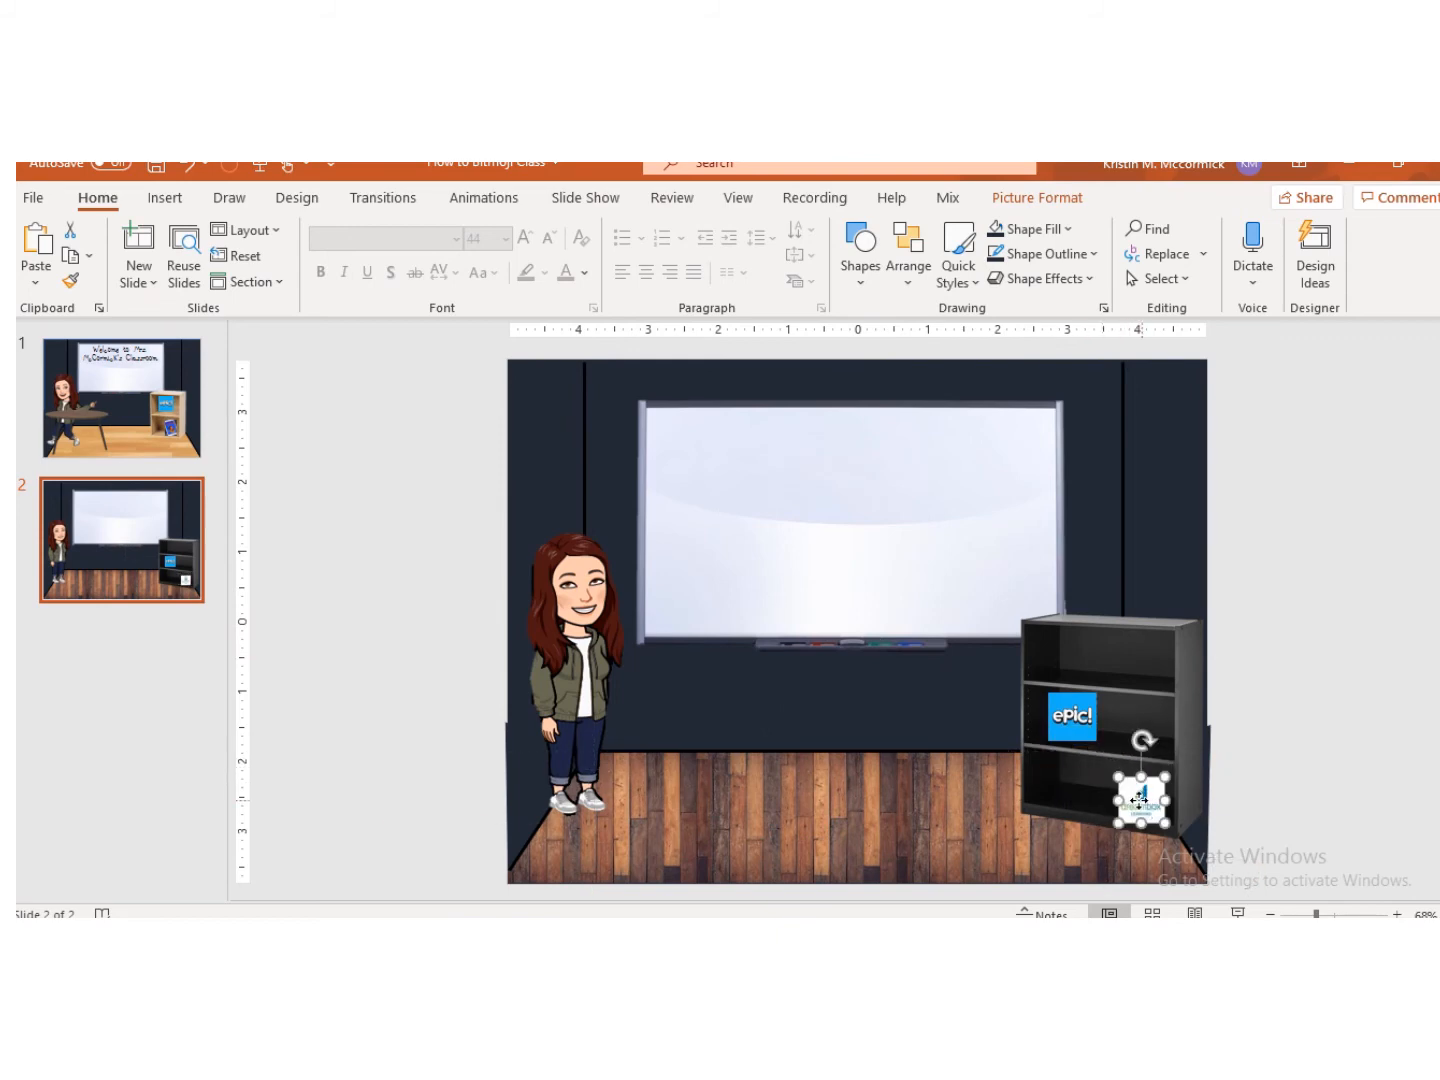
{"action": "left_click_drag", "start_coordinate": [1142, 800], "coordinate": [1137, 788]}
{"action": "left_click", "coordinate": [1325, 716]}
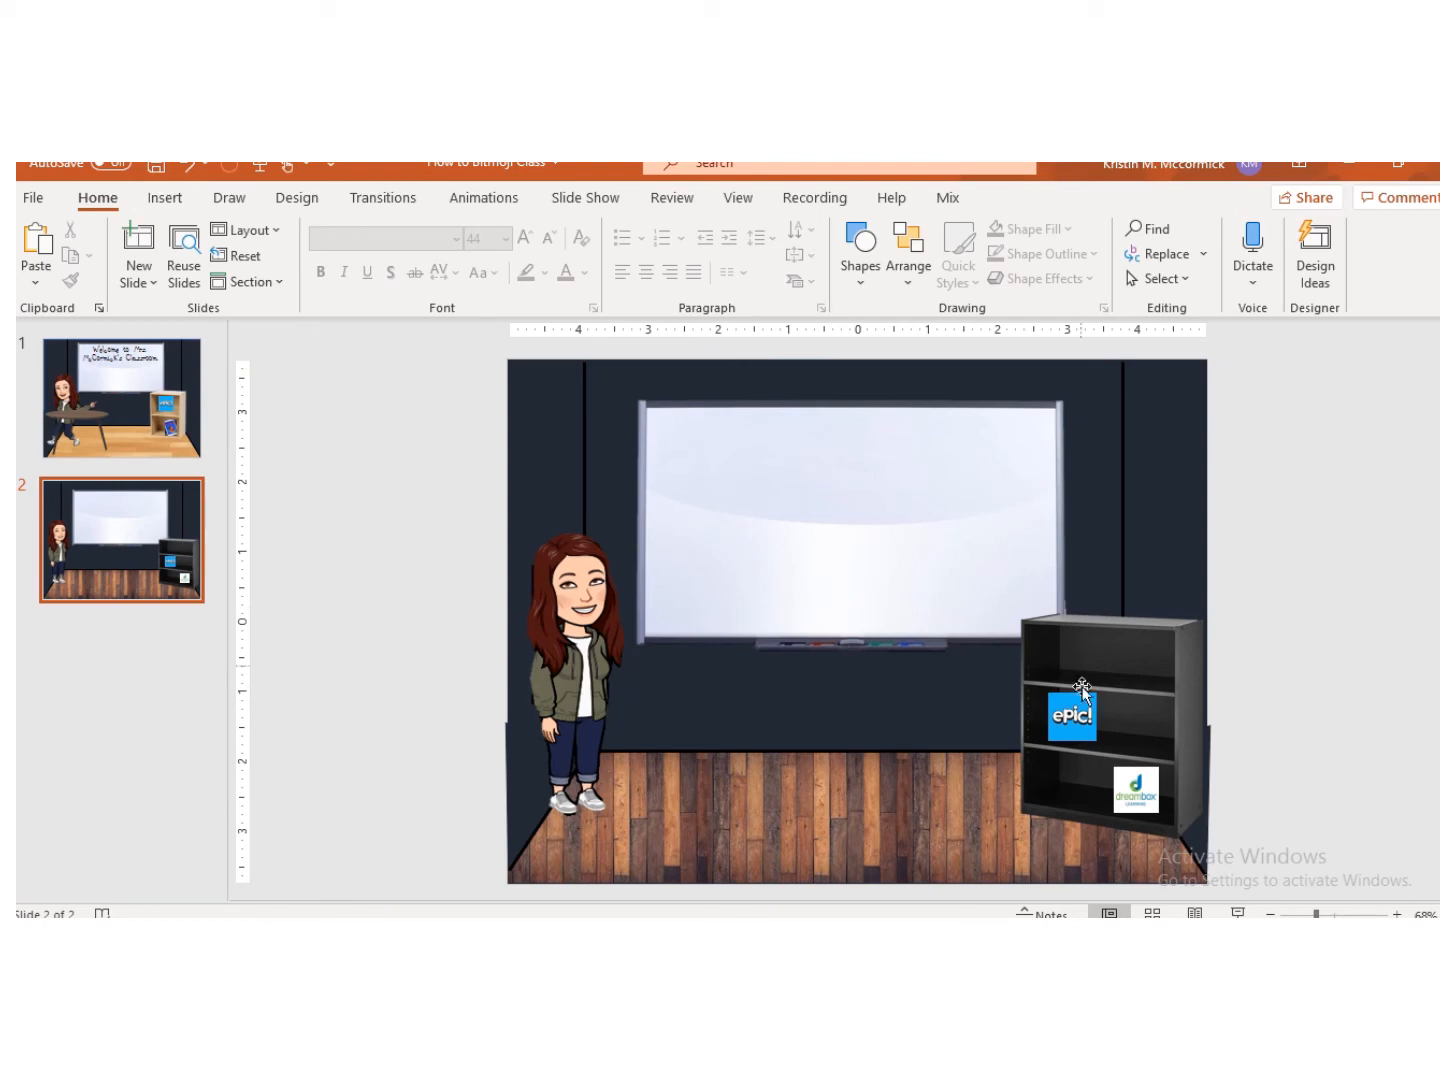
Step: Nudge the Epic logo slightly left on the bookcase's middle shelf and deselect it
{"action": "left_click_drag", "start_coordinate": [1072, 720], "coordinate": [1060, 724]}
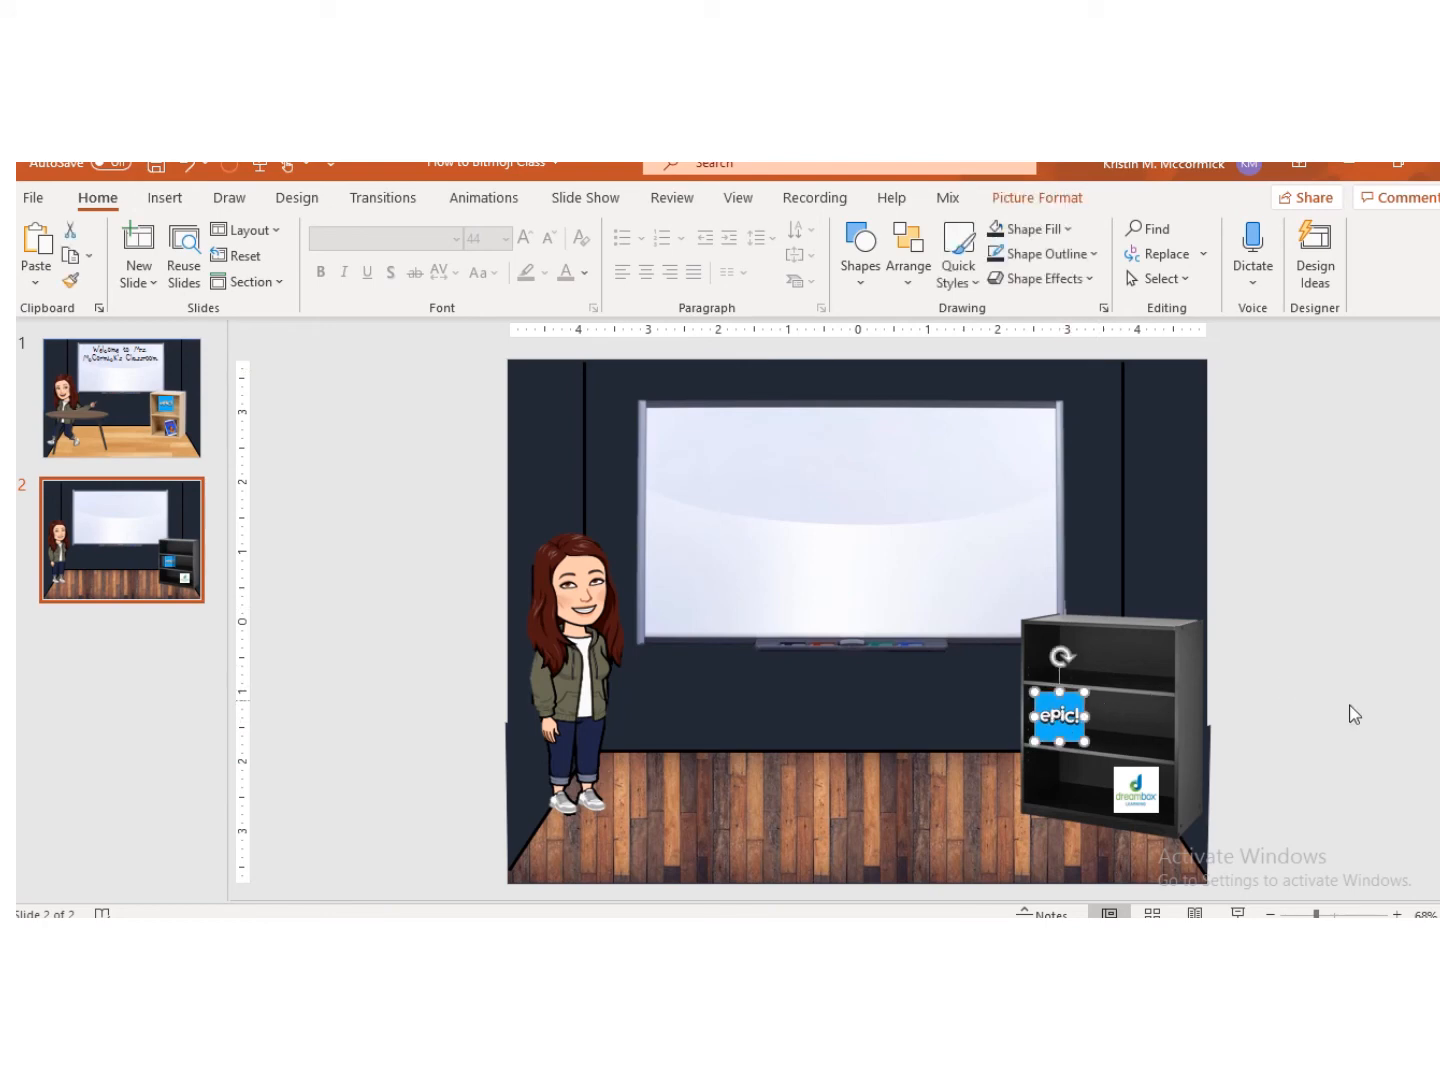
{"action": "left_click", "coordinate": [1355, 660]}
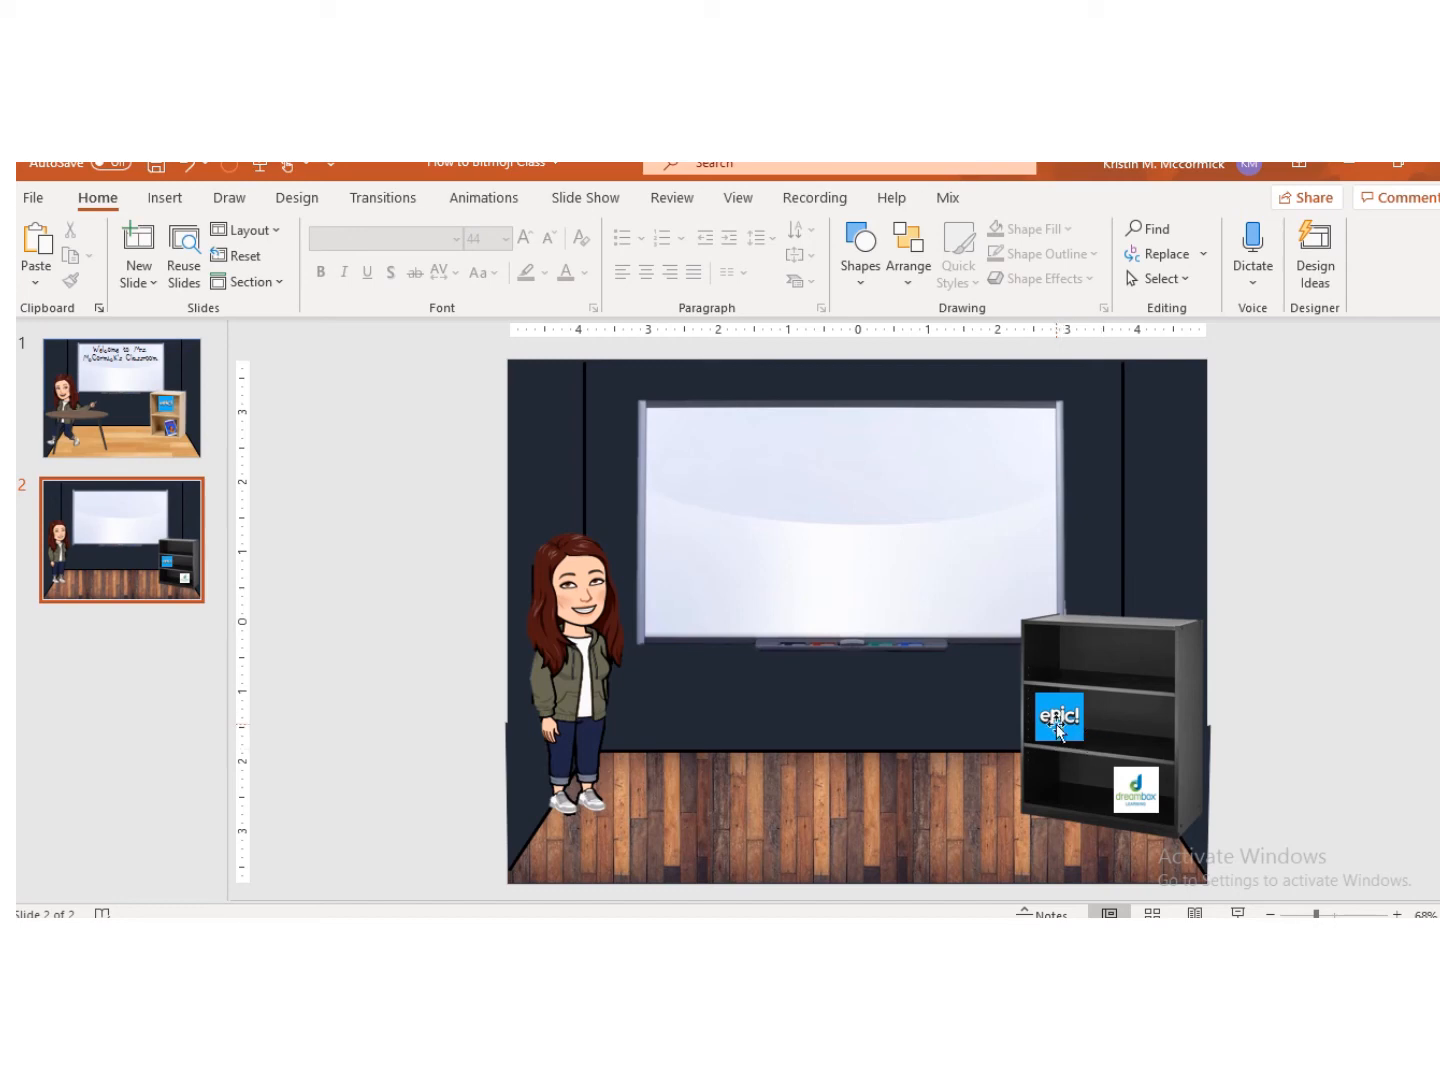
Step: Switch to the browser's Epic sign-in tab, copy its address getepic.com/sign-in/educator, and return to the slide
{"action": "key", "text": "alt+Tab"}
{"action": "left_click", "coordinate": [360, 172]}
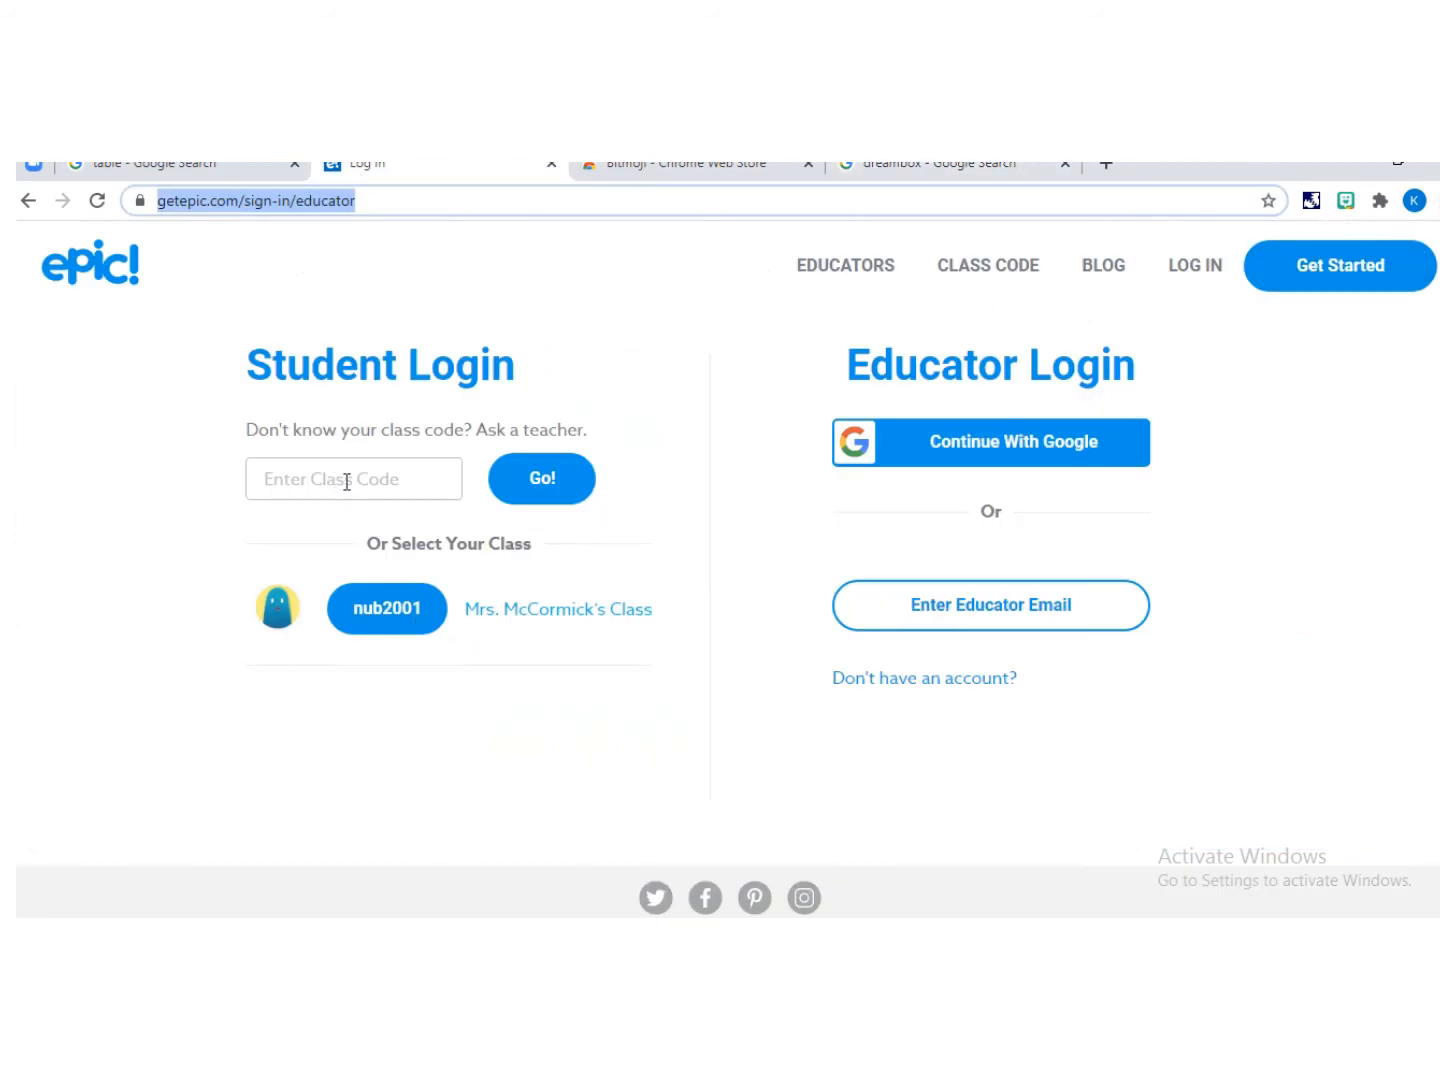
{"action": "right_click", "coordinate": [252, 203]}
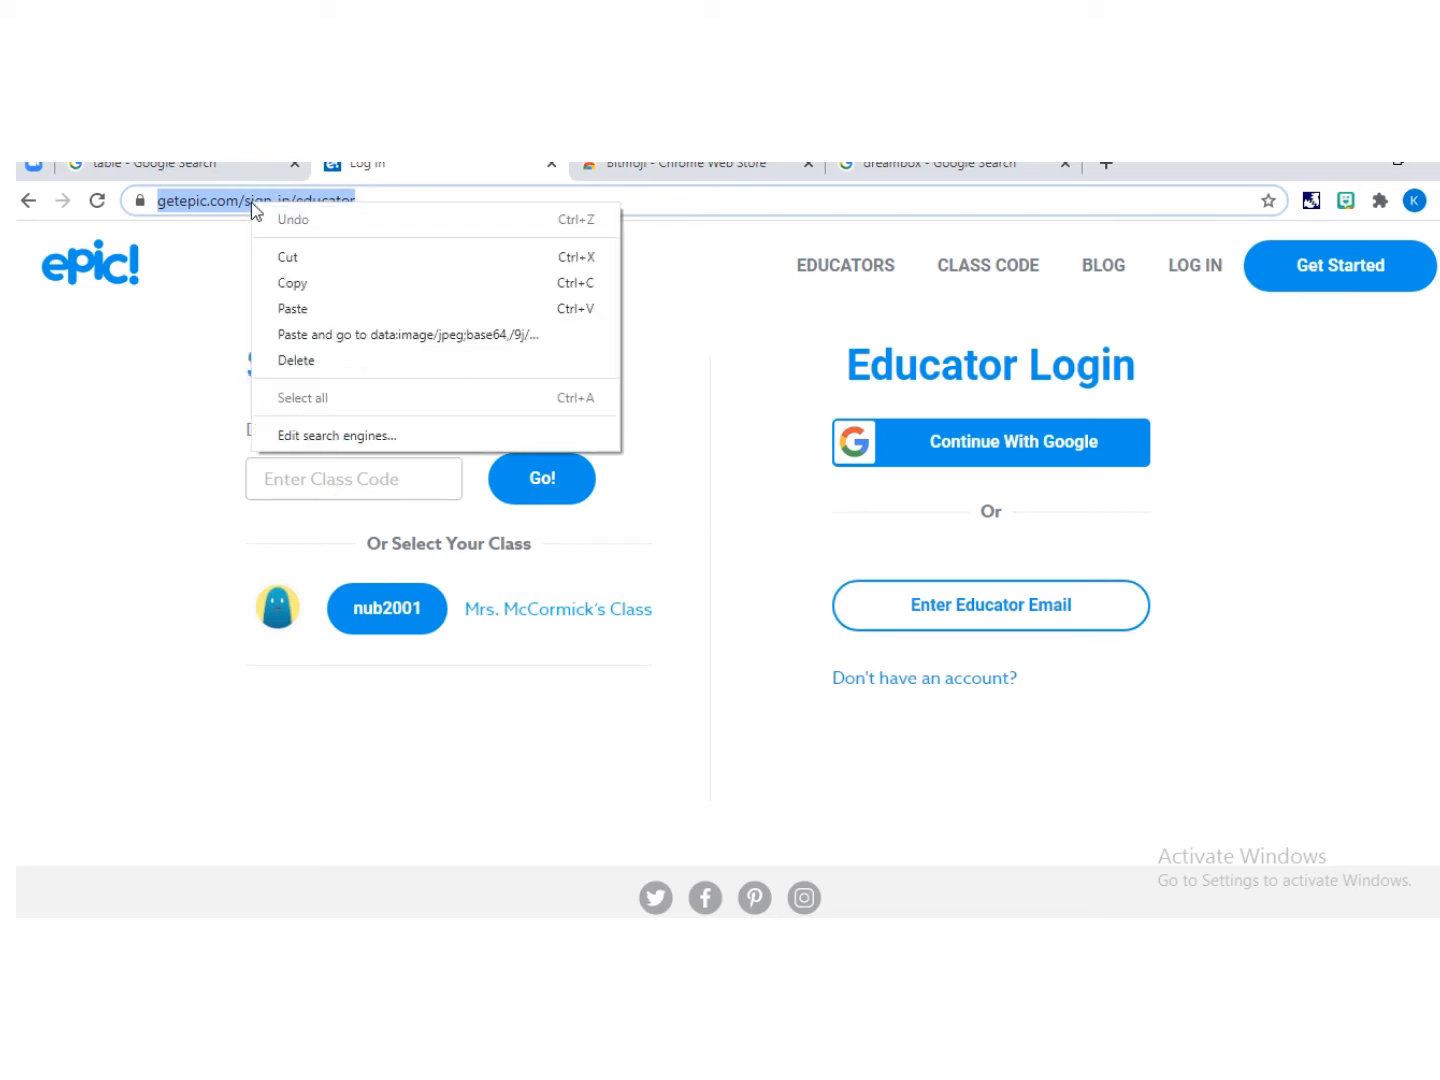
{"action": "left_click", "coordinate": [320, 287]}
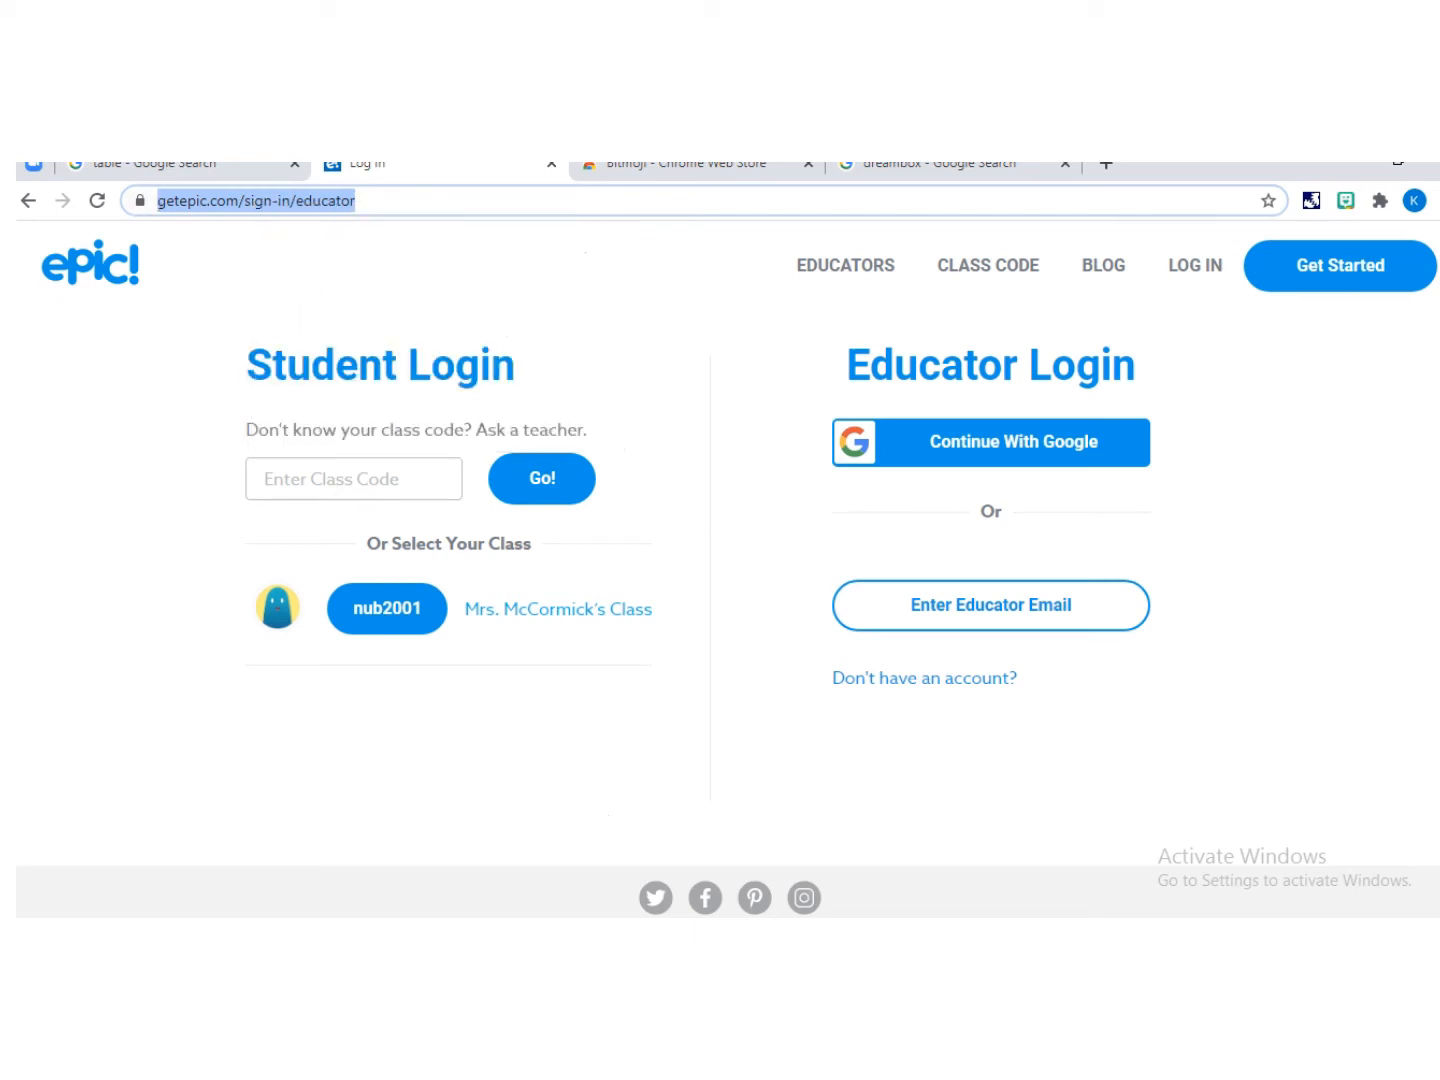
{"action": "key", "text": "alt+Tab"}
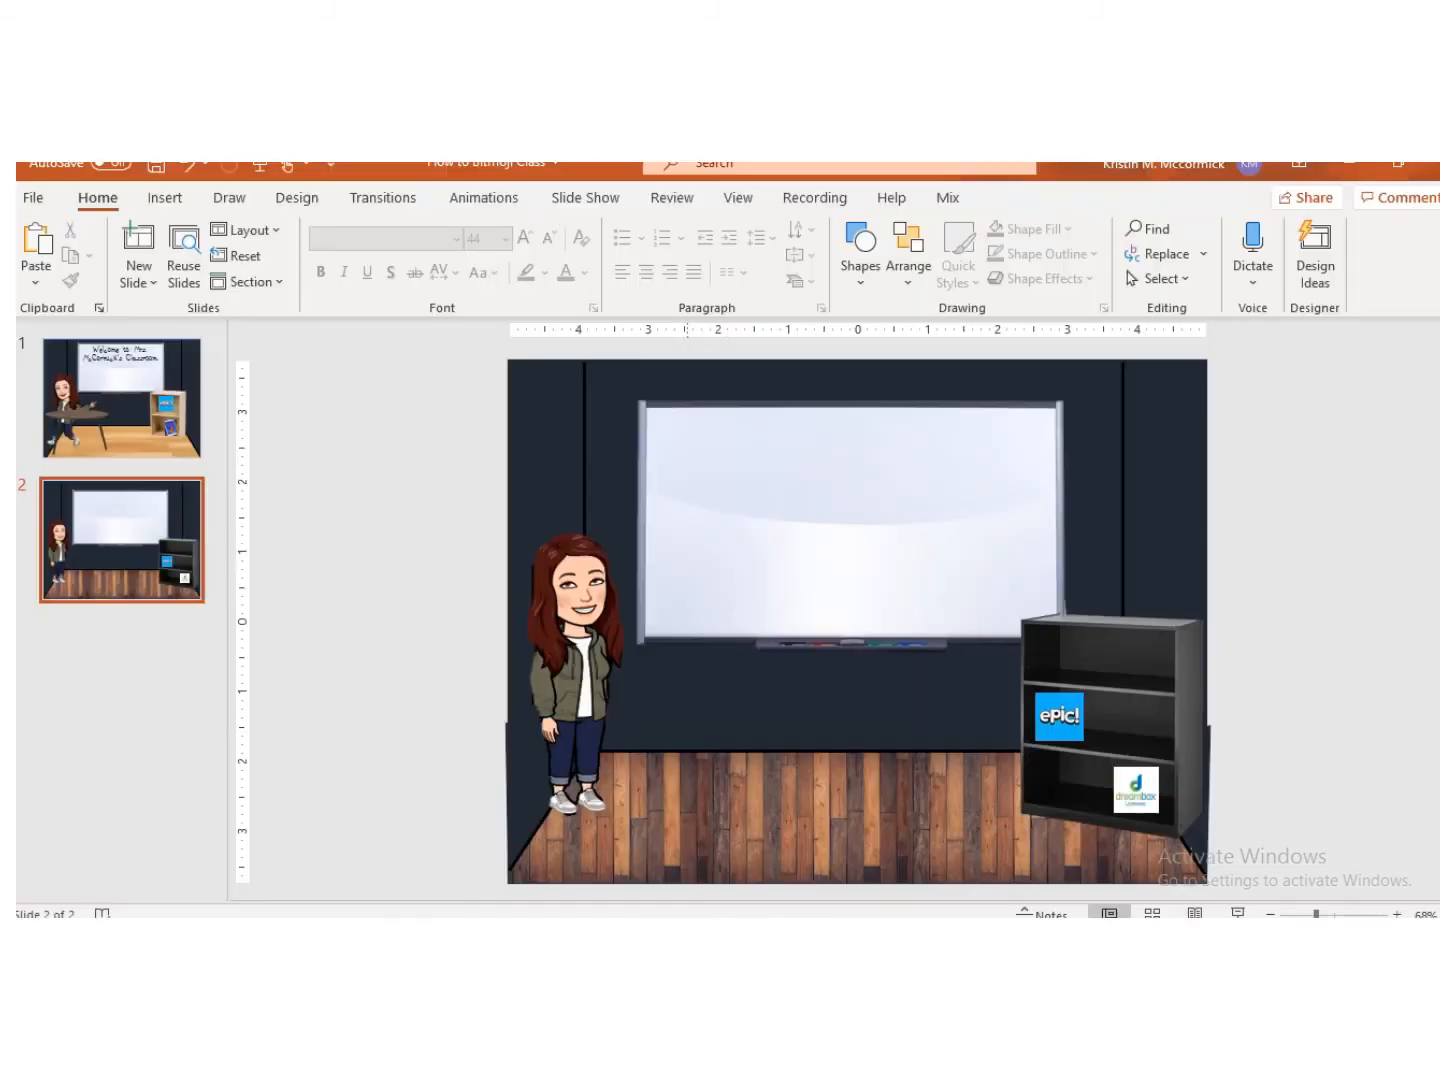
Step: Start adding a hyperlink to the Epic logo, browsing the link-to options including Place in This Document
{"action": "left_click", "coordinate": [1048, 718]}
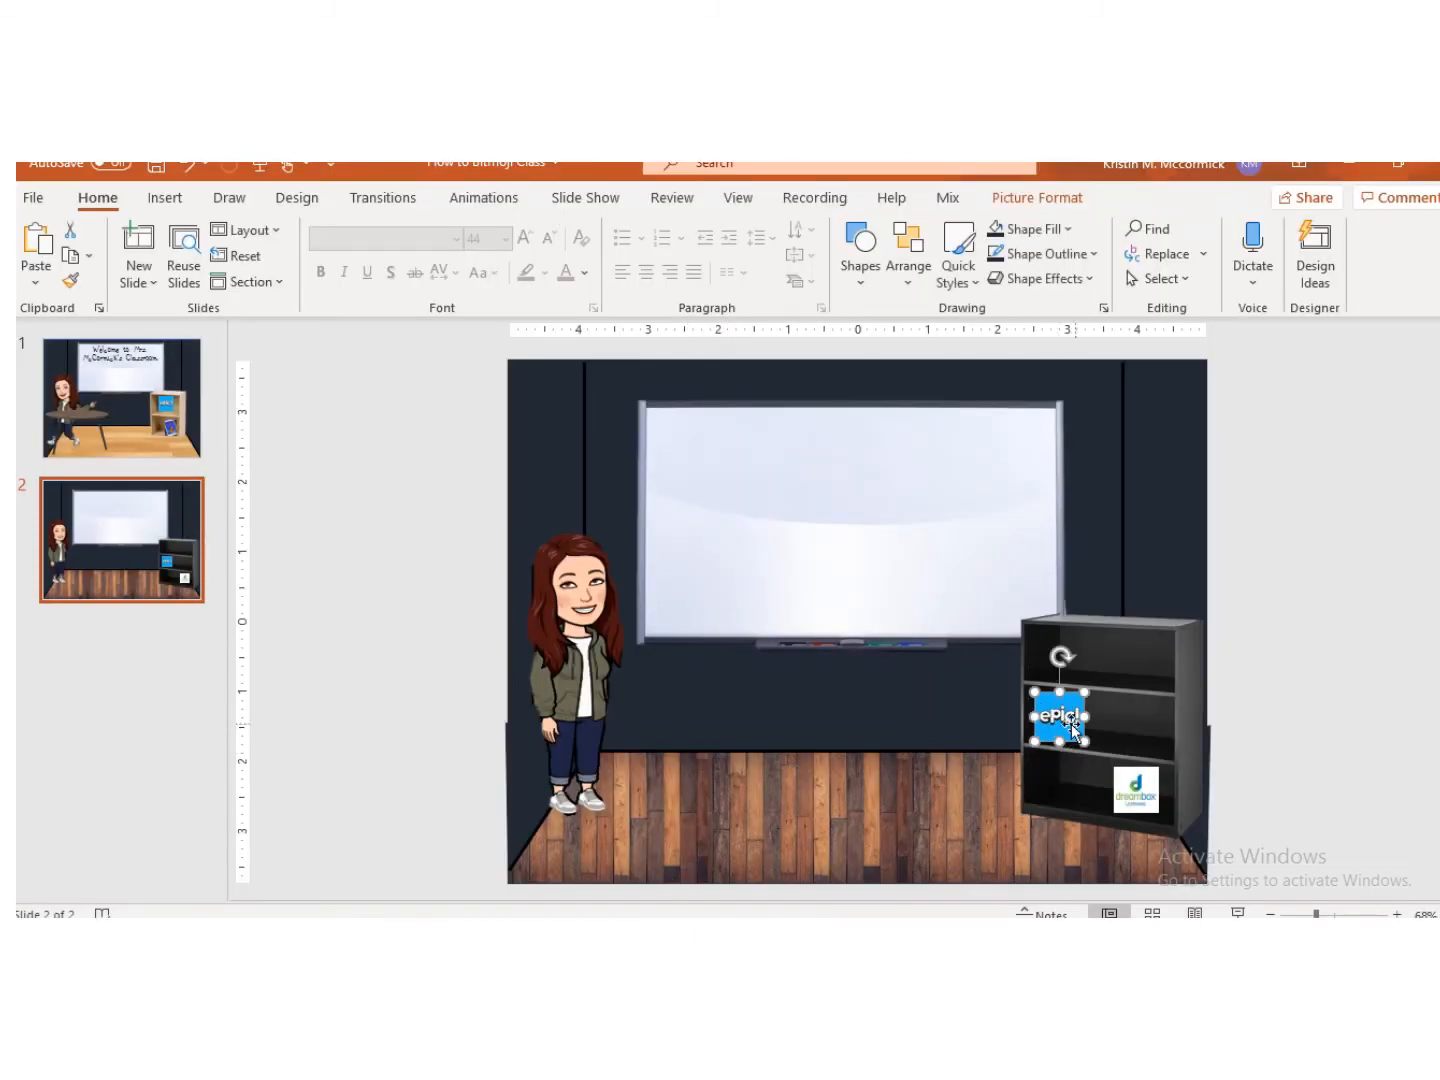
{"action": "right_click", "coordinate": [1062, 717]}
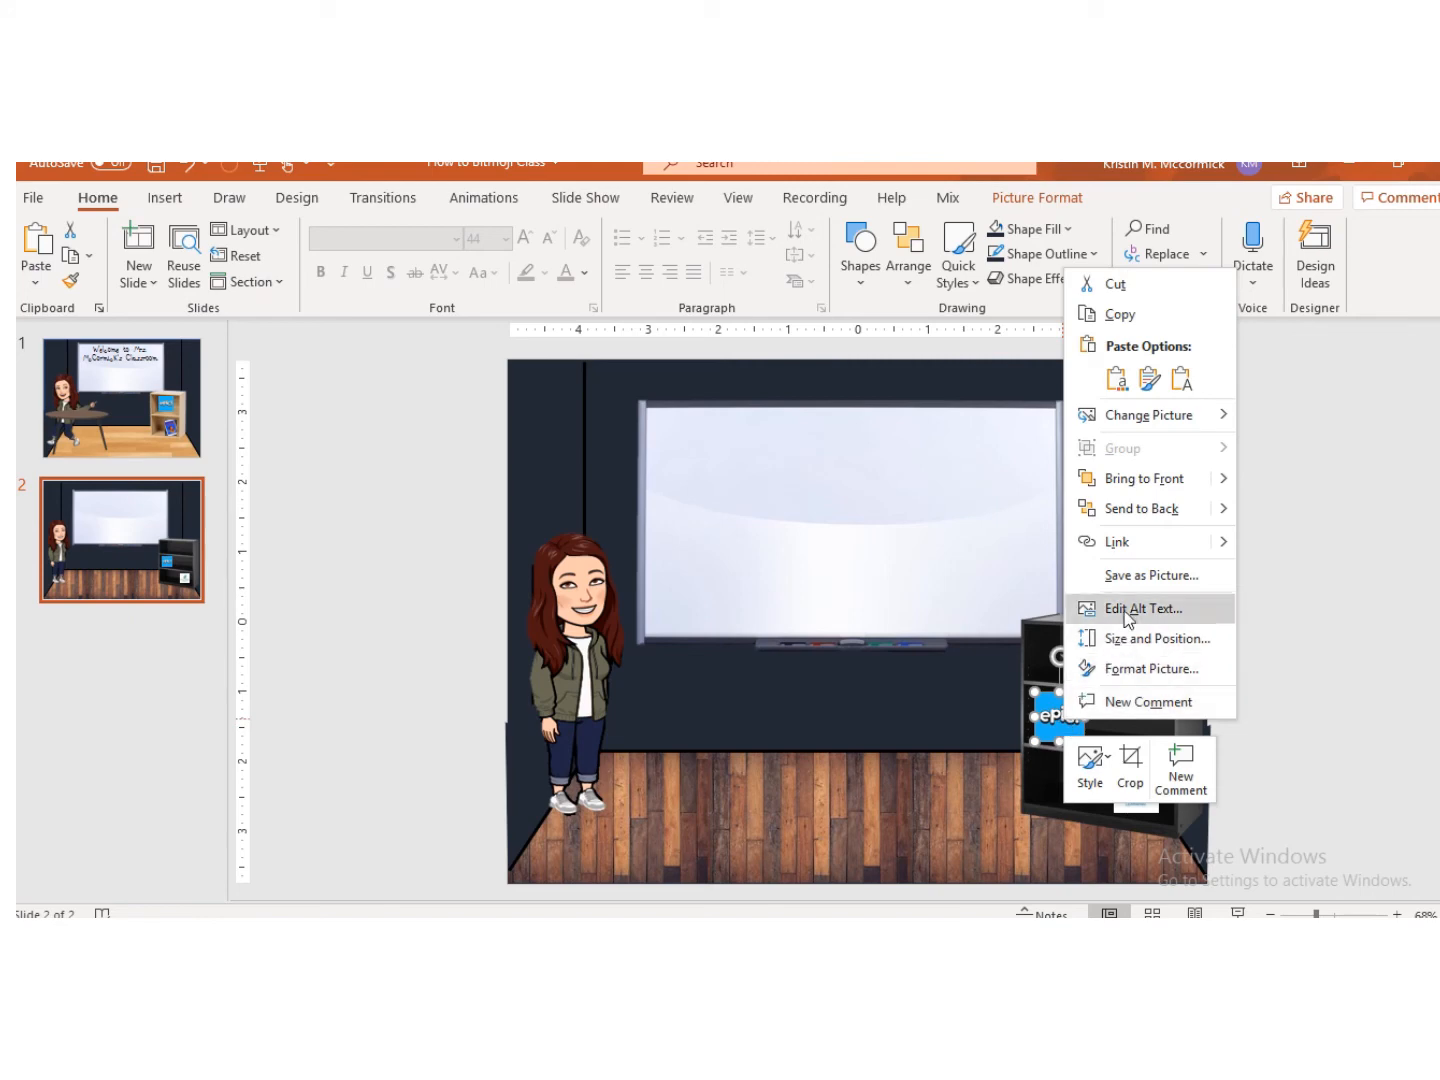
{"action": "left_click", "coordinate": [1139, 544]}
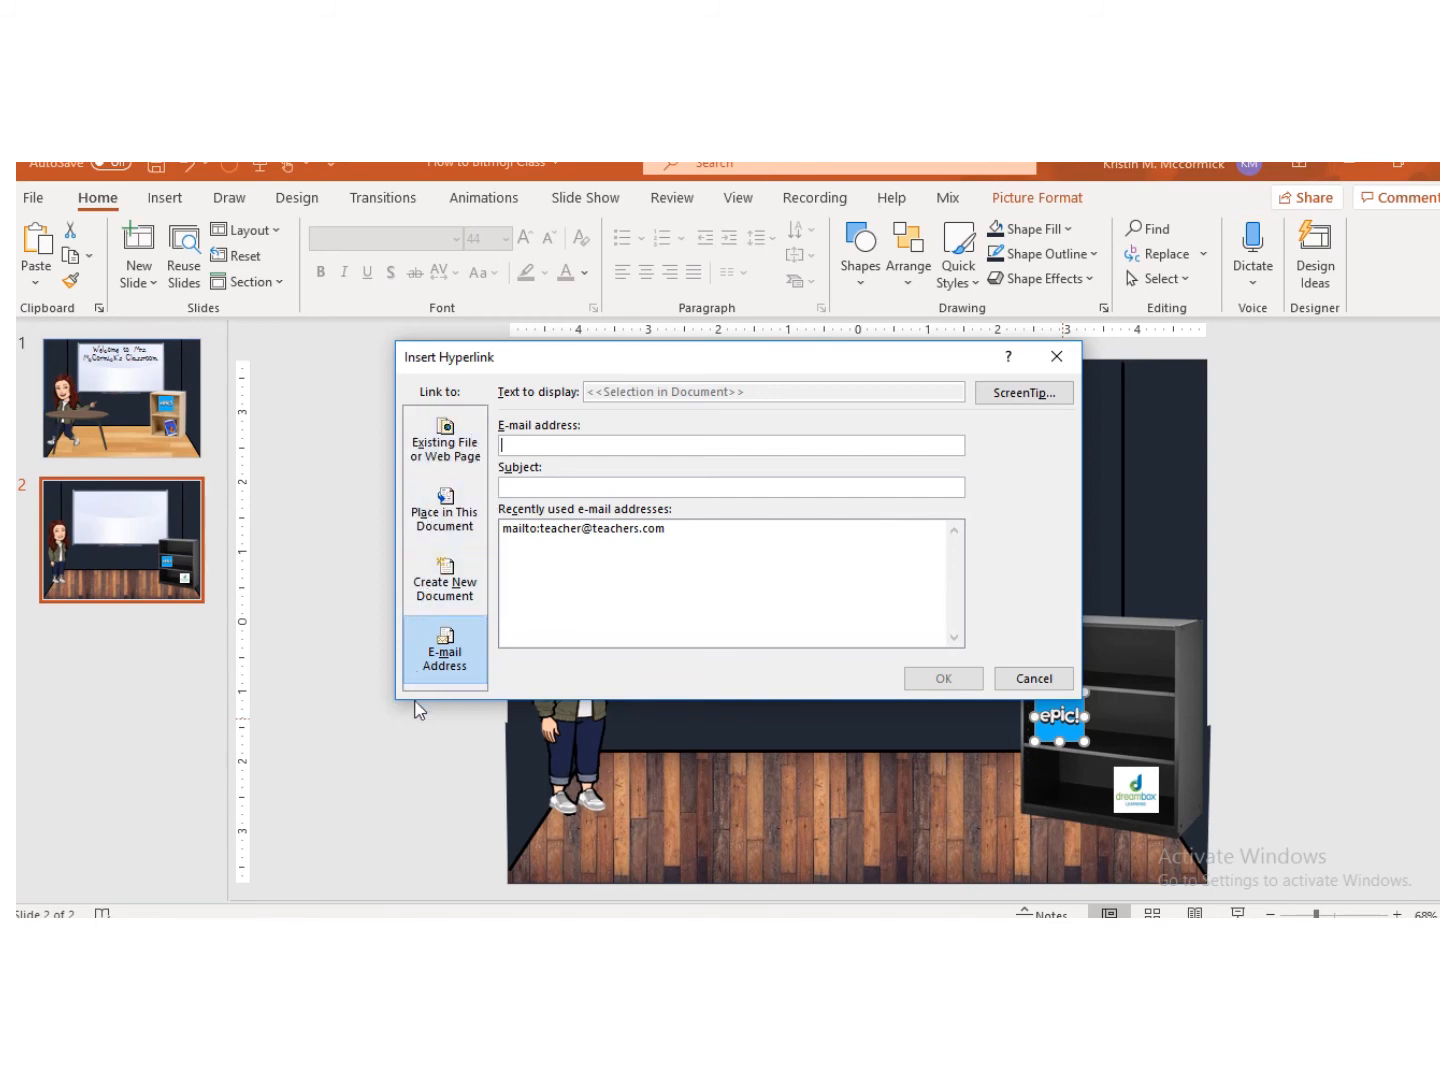
{"action": "left_click", "coordinate": [449, 660]}
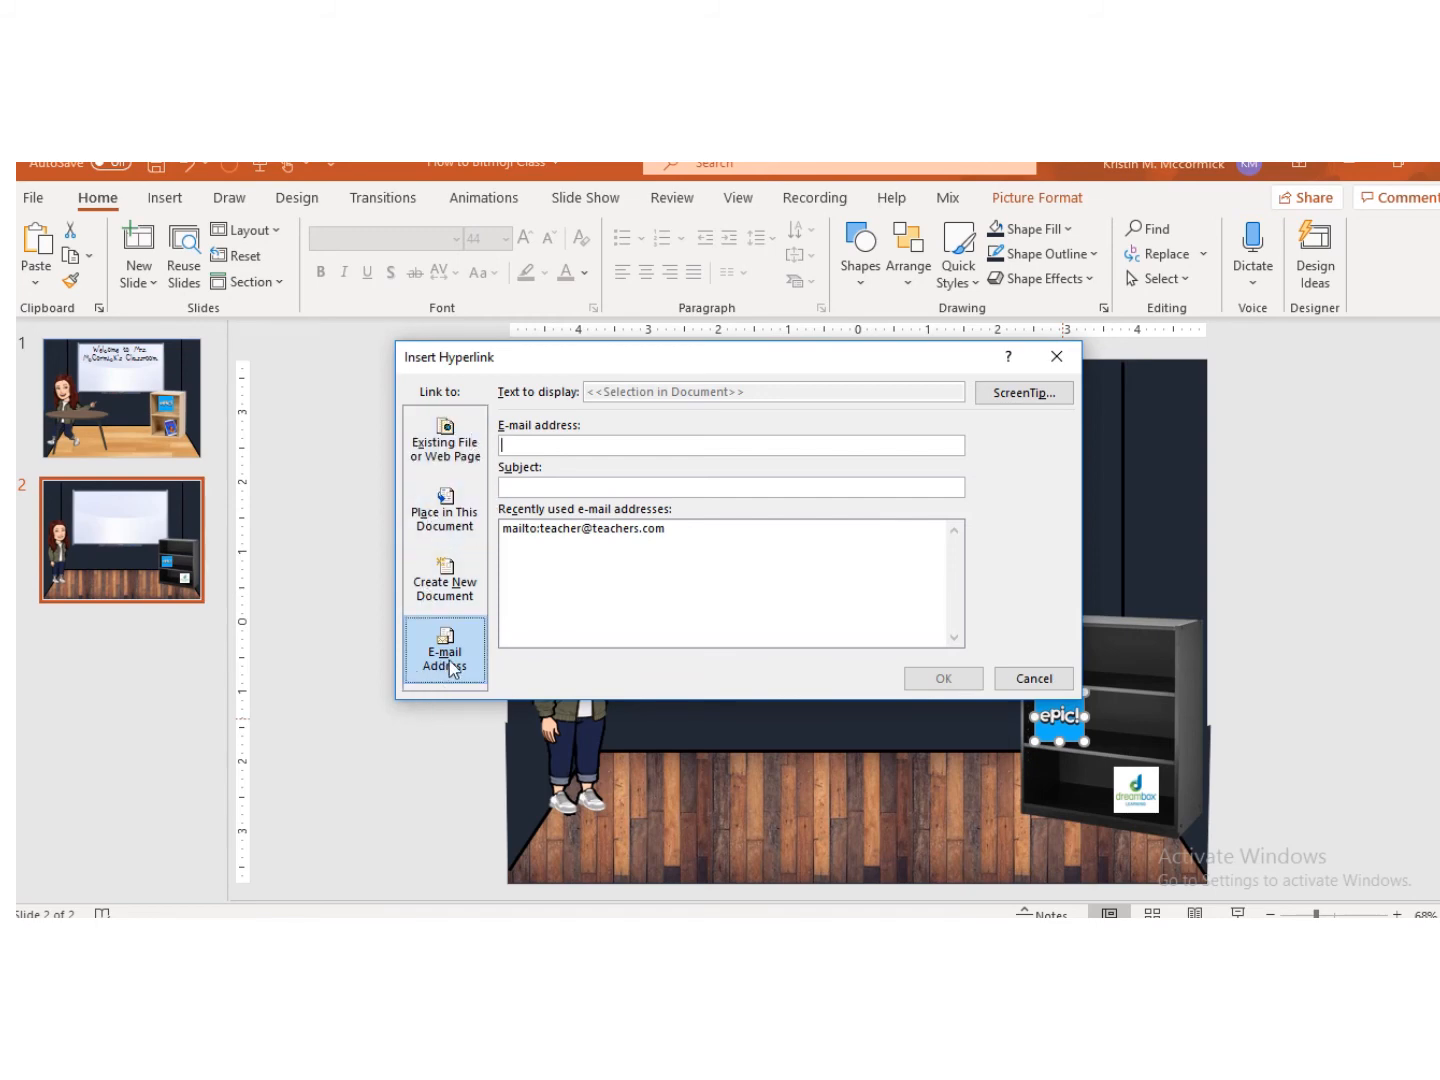
{"action": "left_click", "coordinate": [467, 532]}
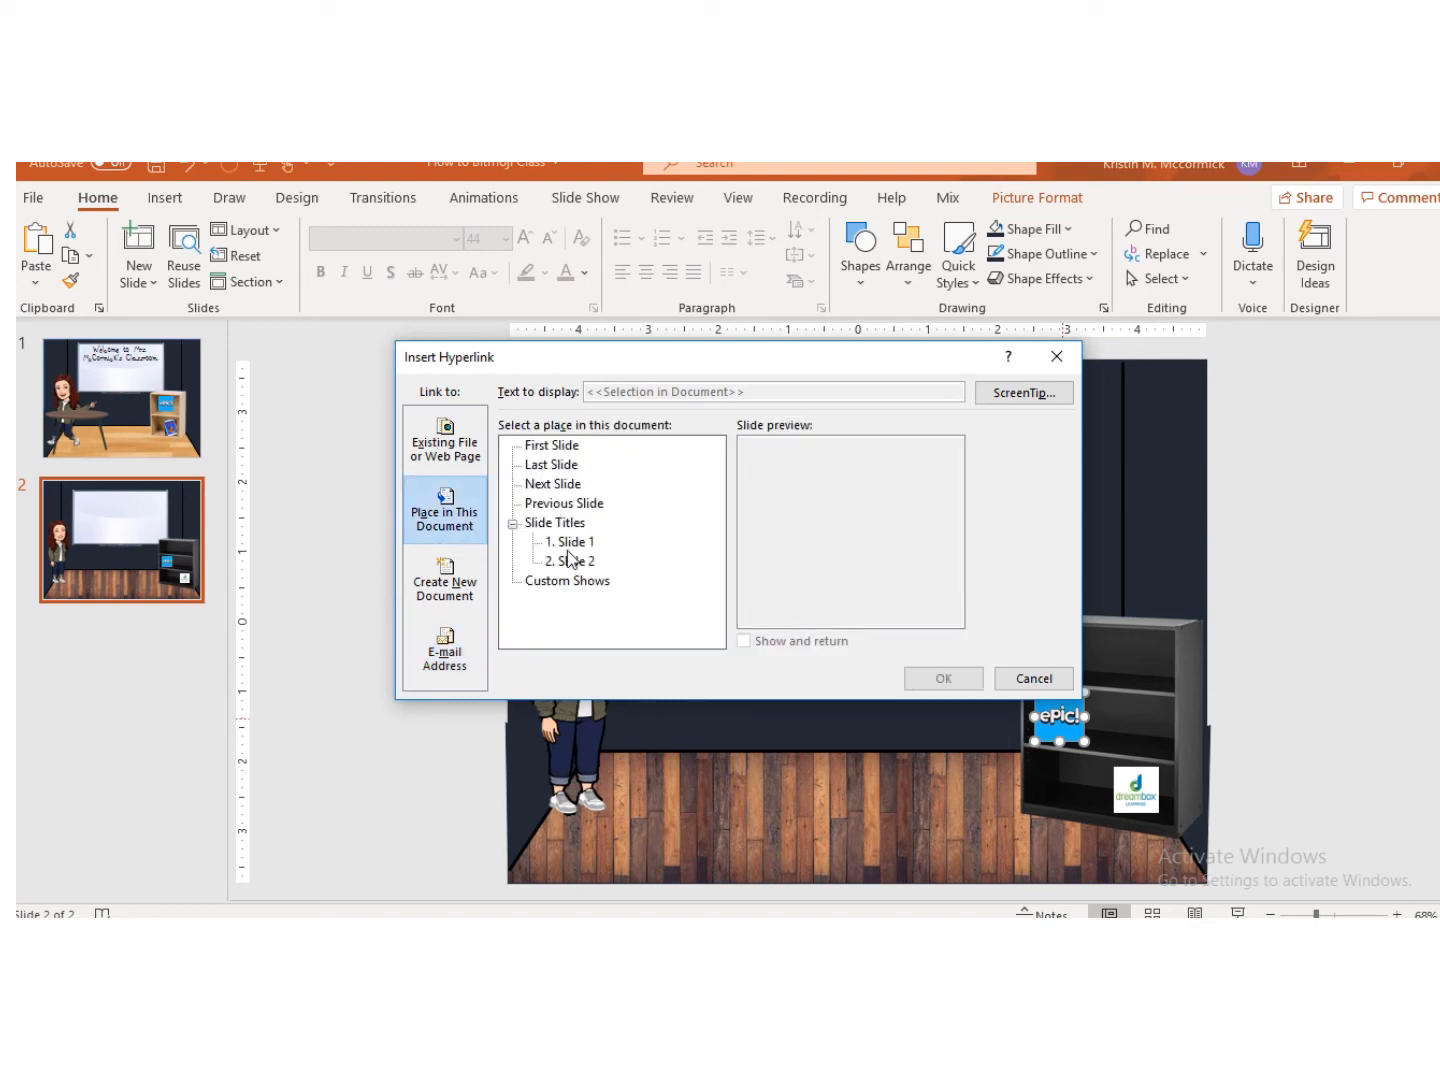